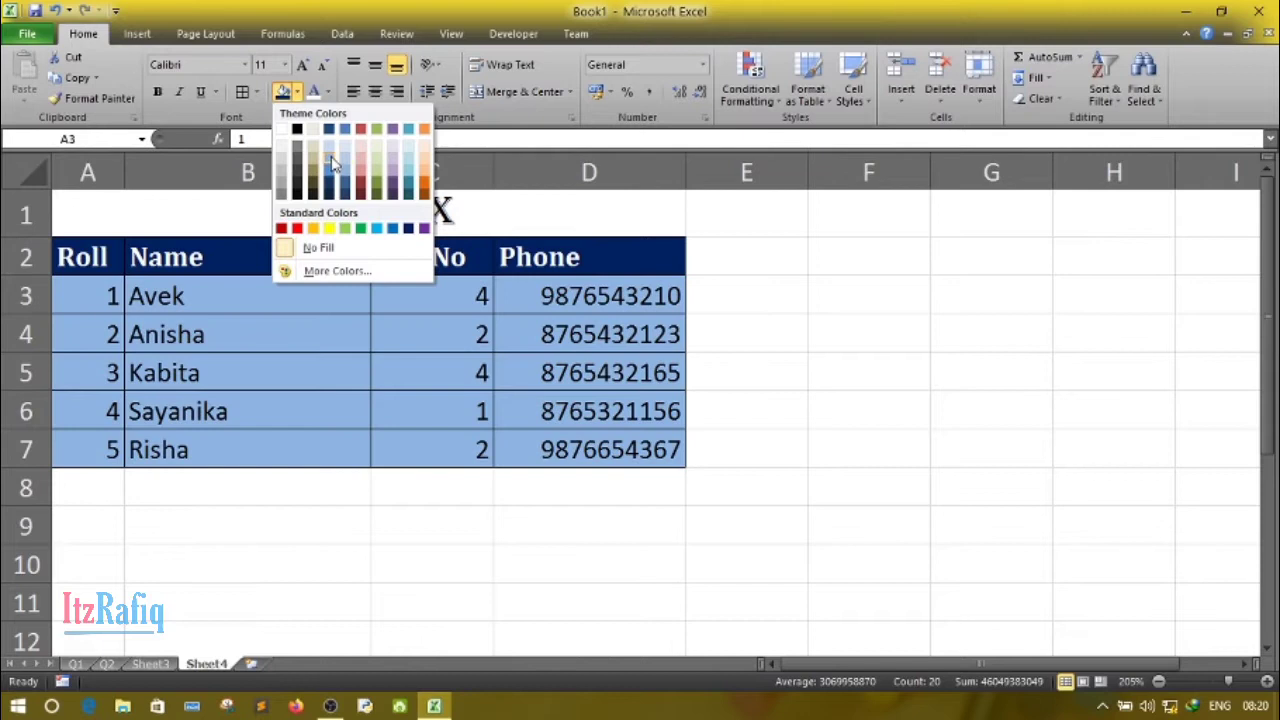
- Fill the selected student data cells A3:D7 with a light blue theme color
click(328, 145)
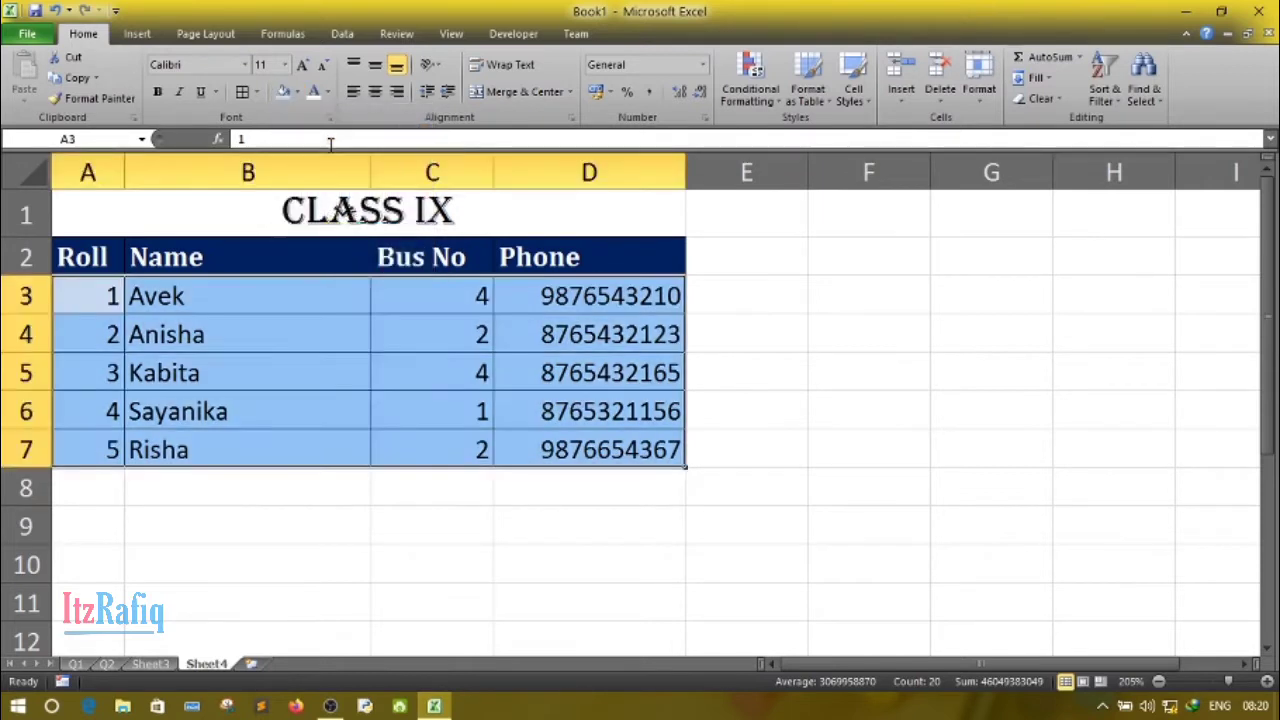
click(363, 430)
click(305, 601)
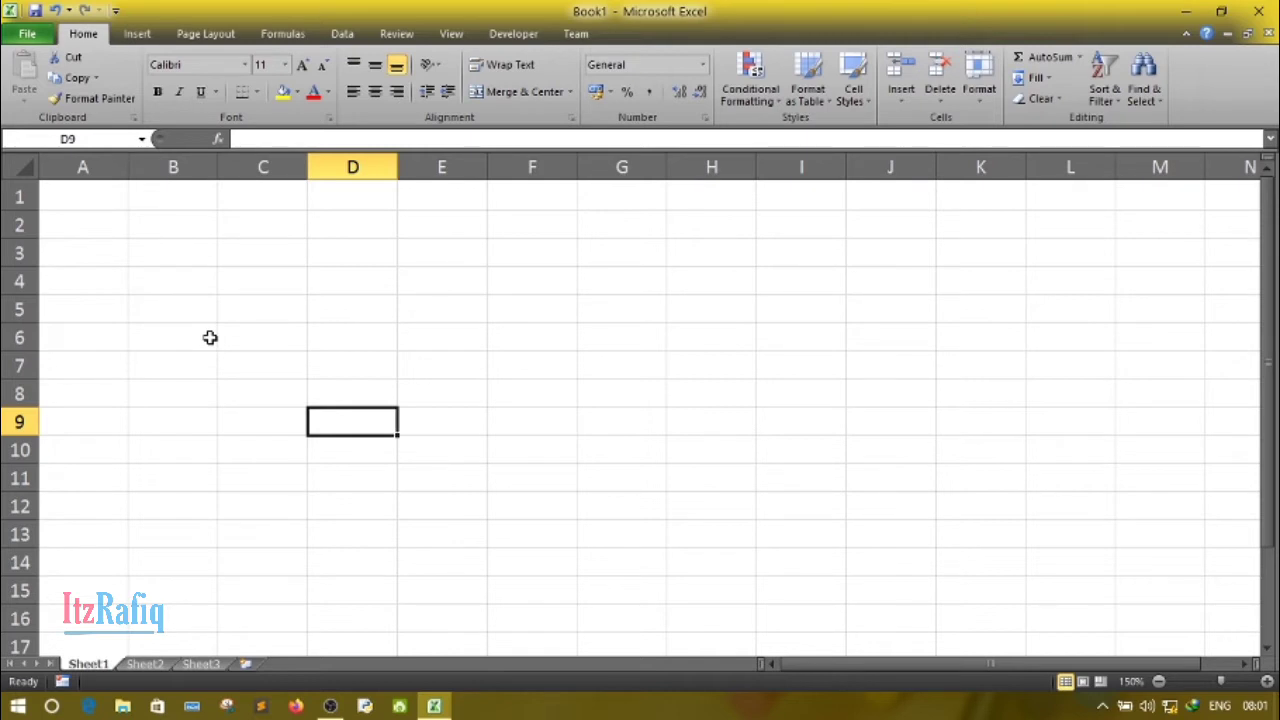
- Merge and center cells A1 through D1 on the blank sheet
click(70, 191)
double_click(108, 196)
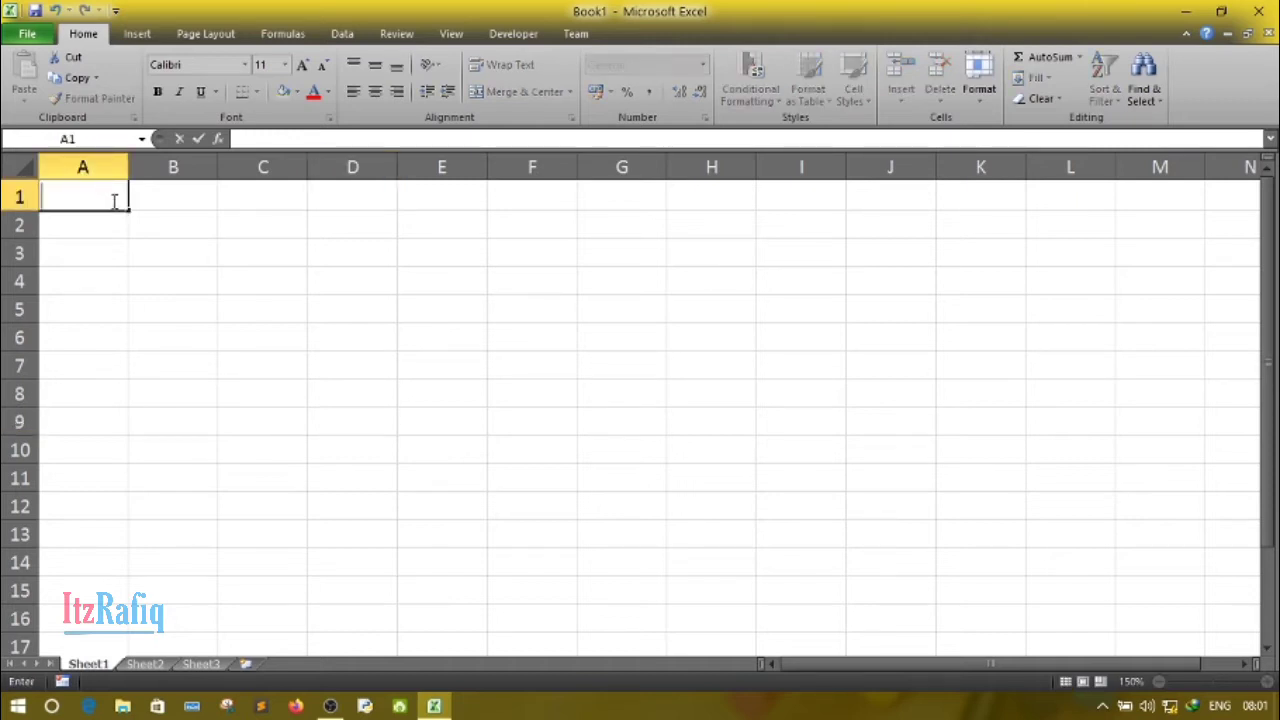
click(134, 257)
drag(100, 186, 328, 199)
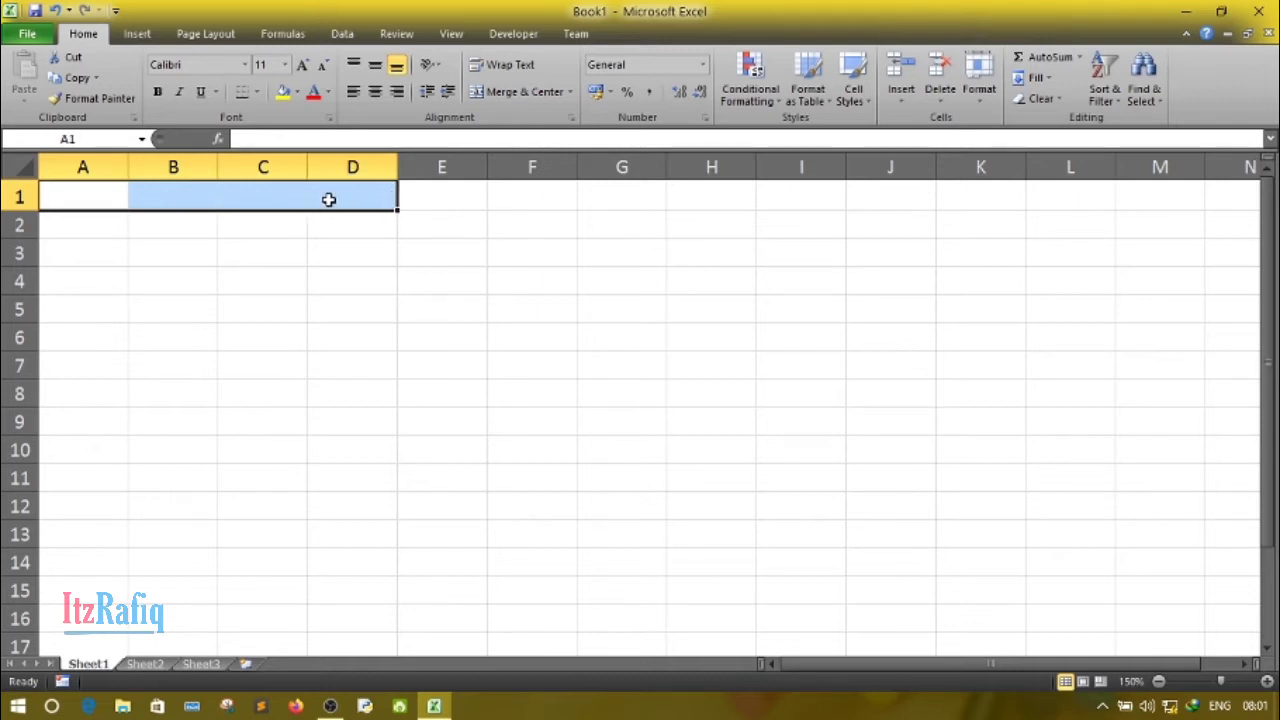
click(524, 93)
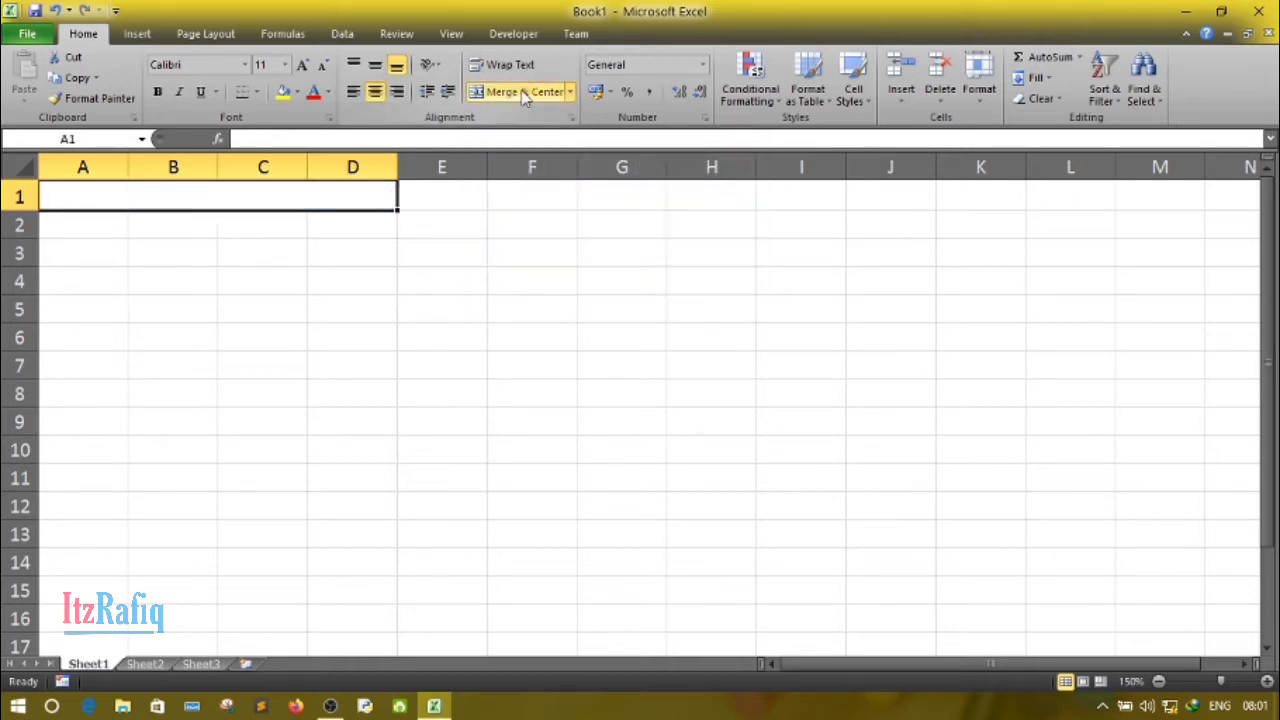
click(427, 327)
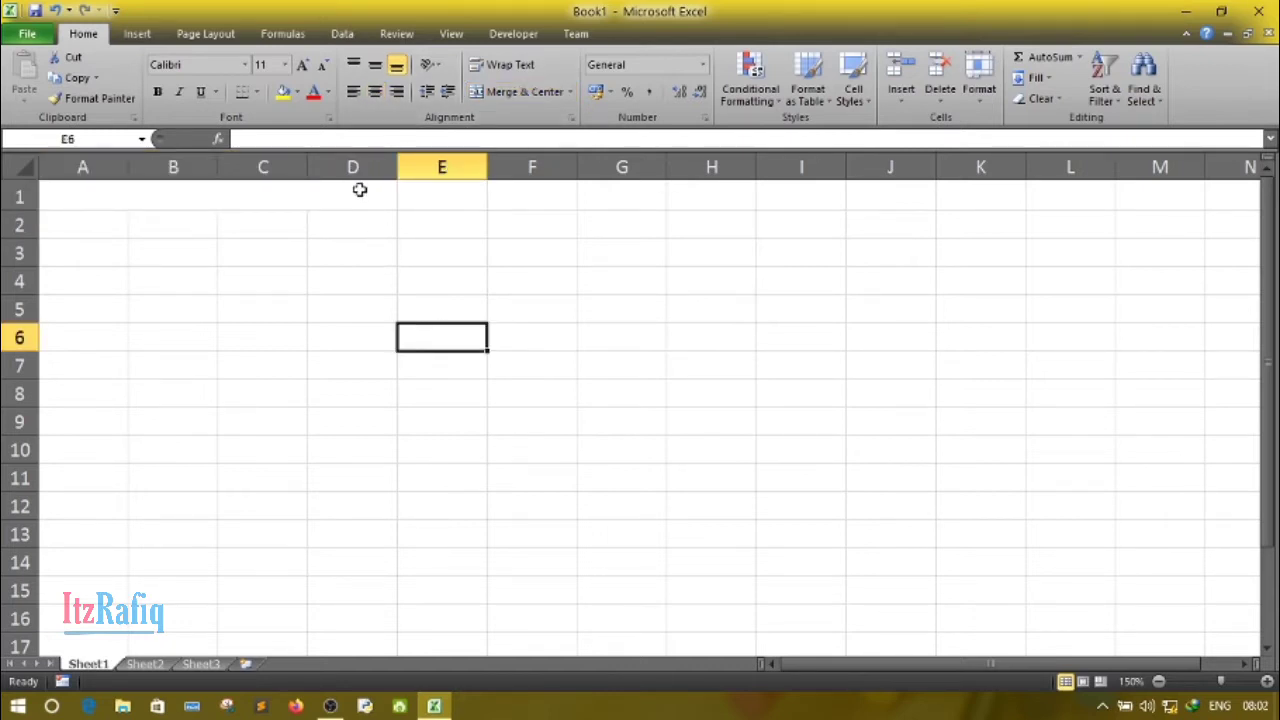
- Widen columns B, C and D, making column B the widest
drag(218, 162, 430, 188)
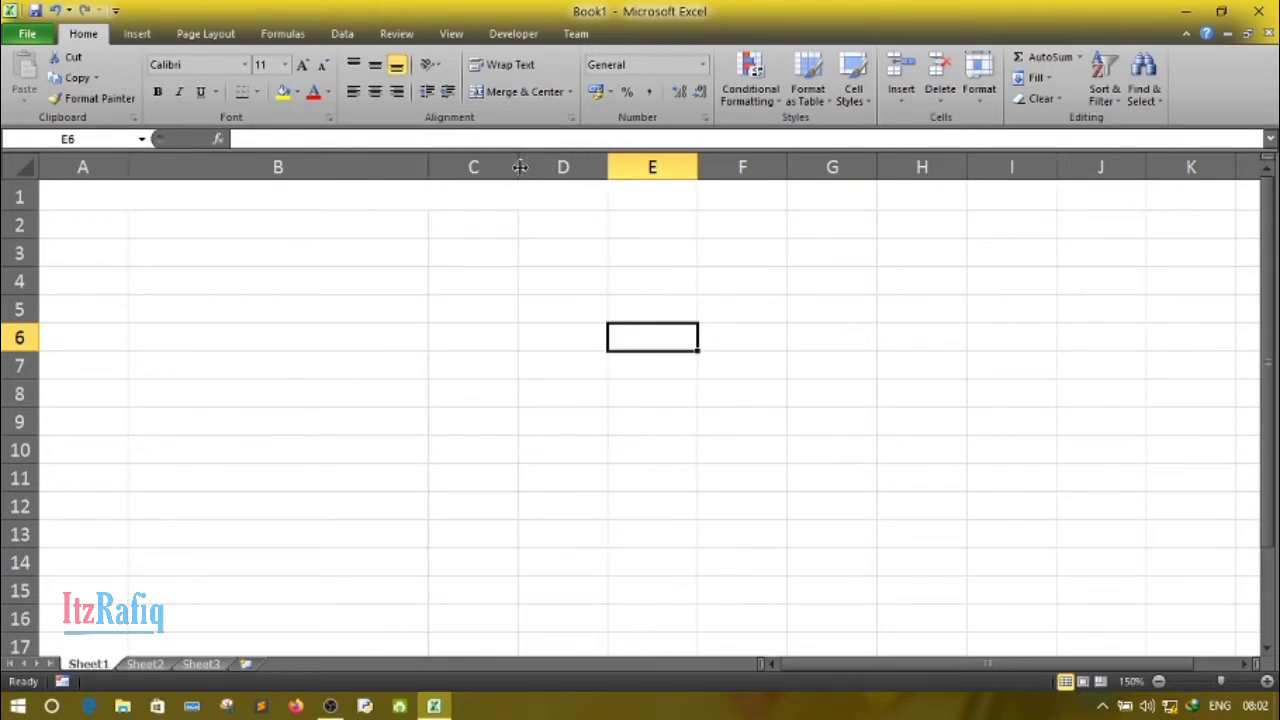
drag(519, 167, 600, 167)
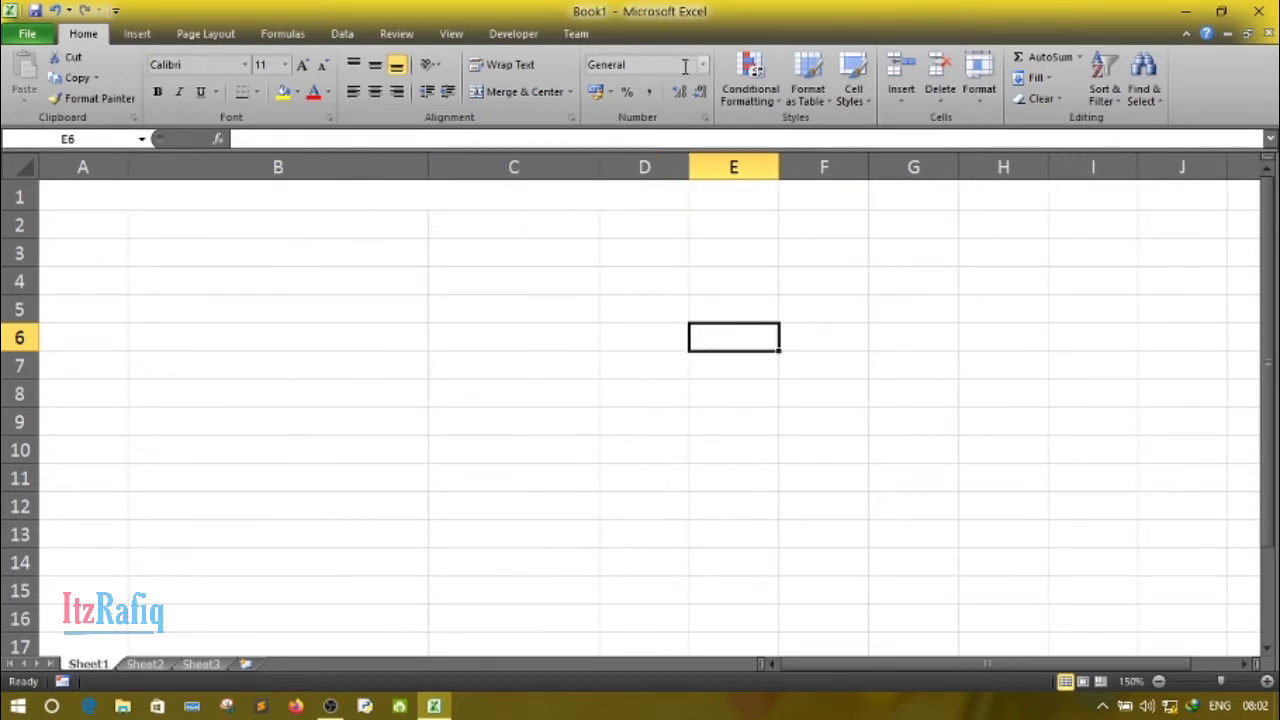
drag(690, 167, 755, 168)
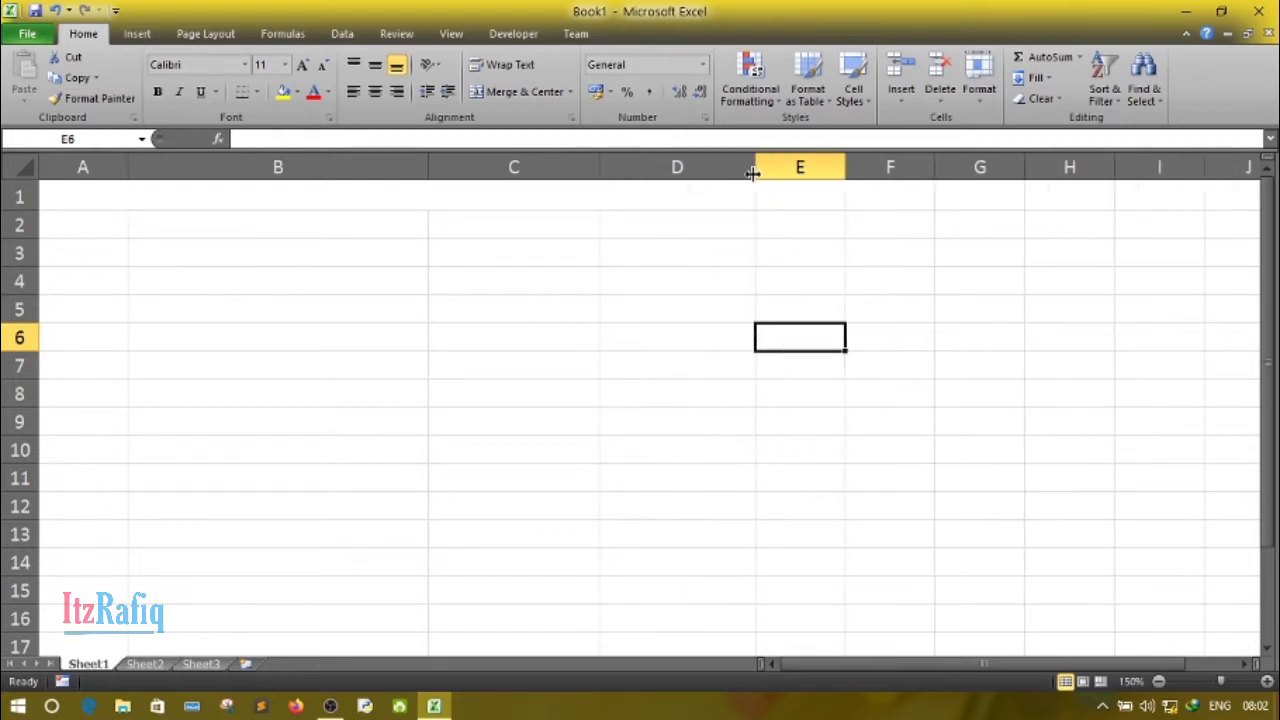
- Format the merged cell in row 1 as bold, with the Adobe Garamond Pro Bold font at size 16
click(283, 199)
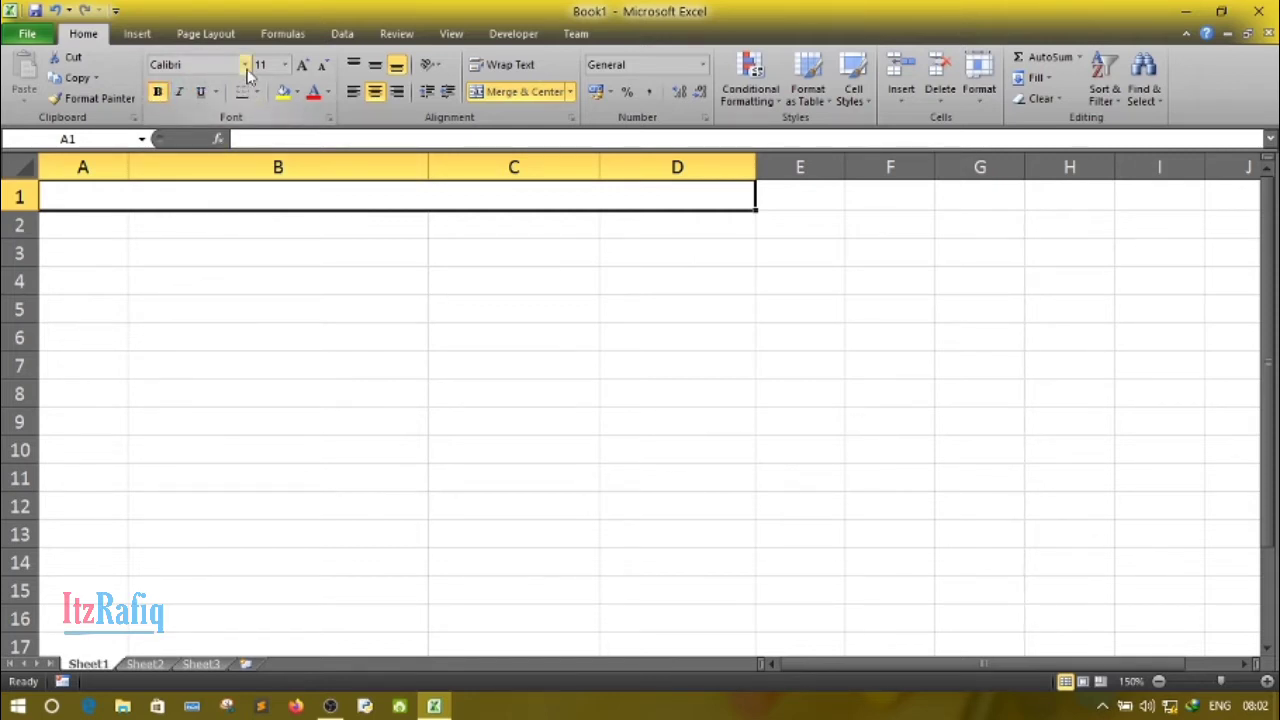
click(246, 70)
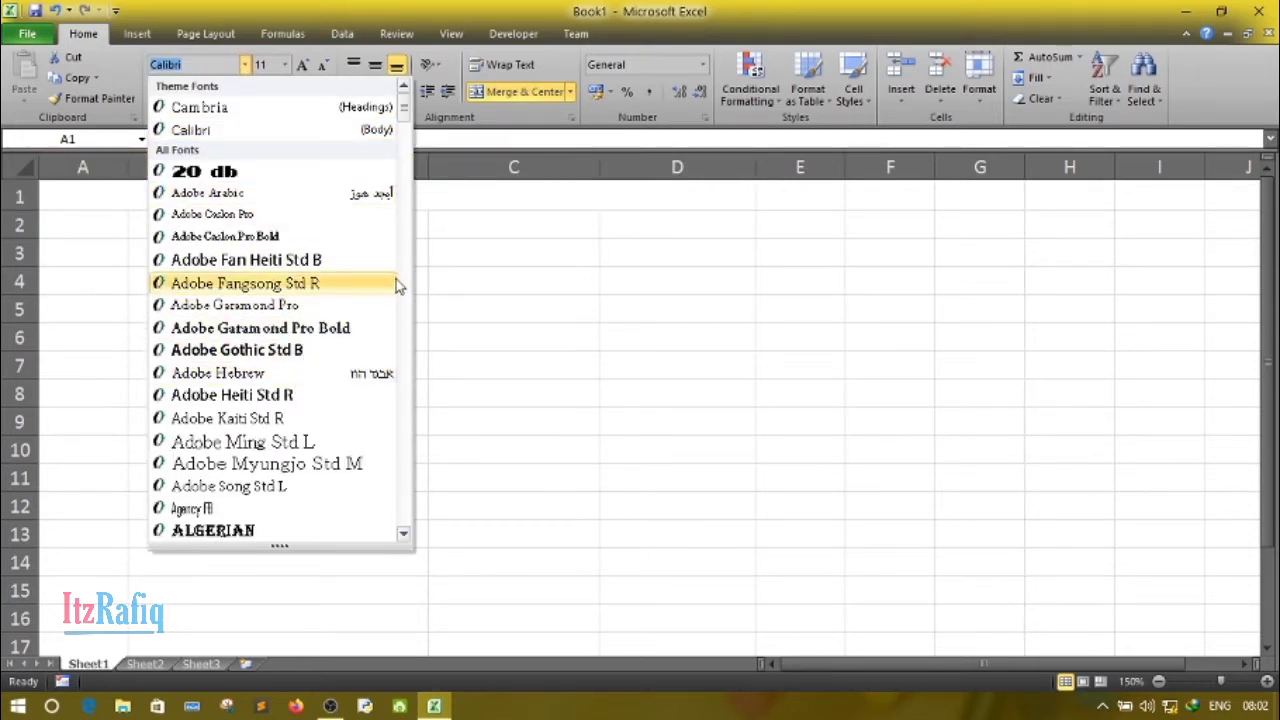
click(347, 328)
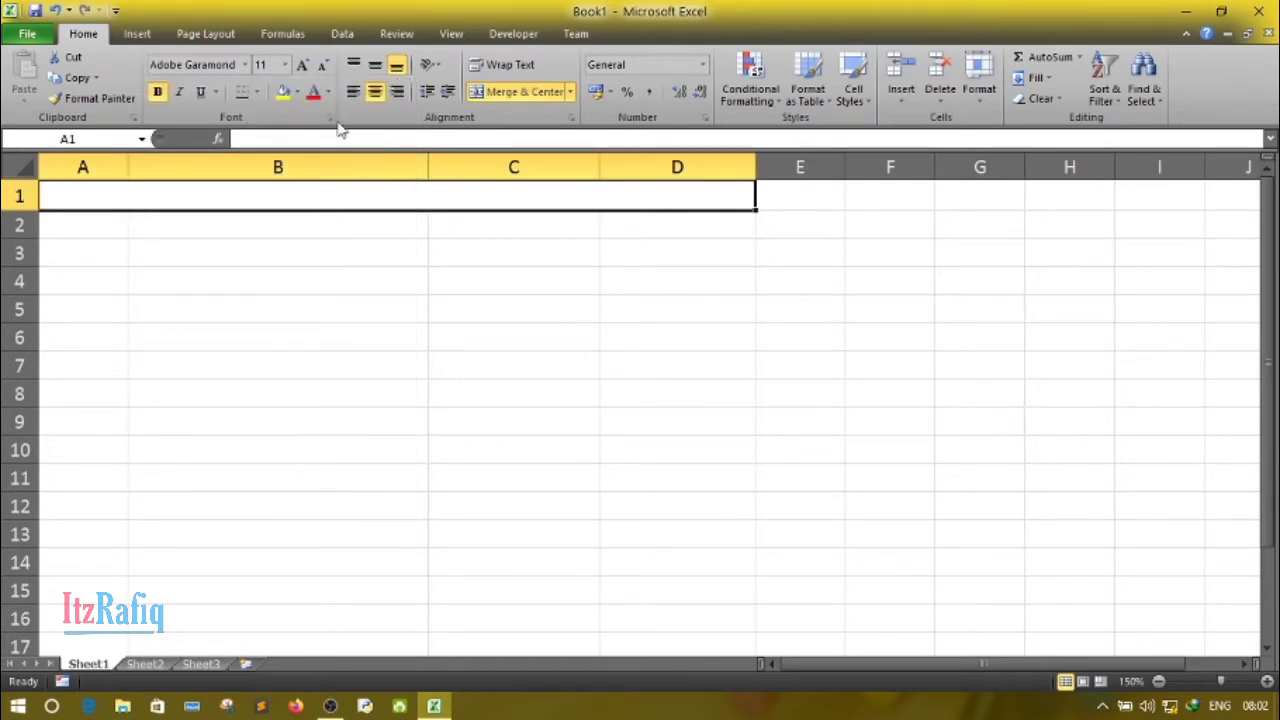
click(303, 65)
click(303, 65)
- Enter the title "List of national Parks in India" in the merged cell and make row 1 slightly taller
text(List)
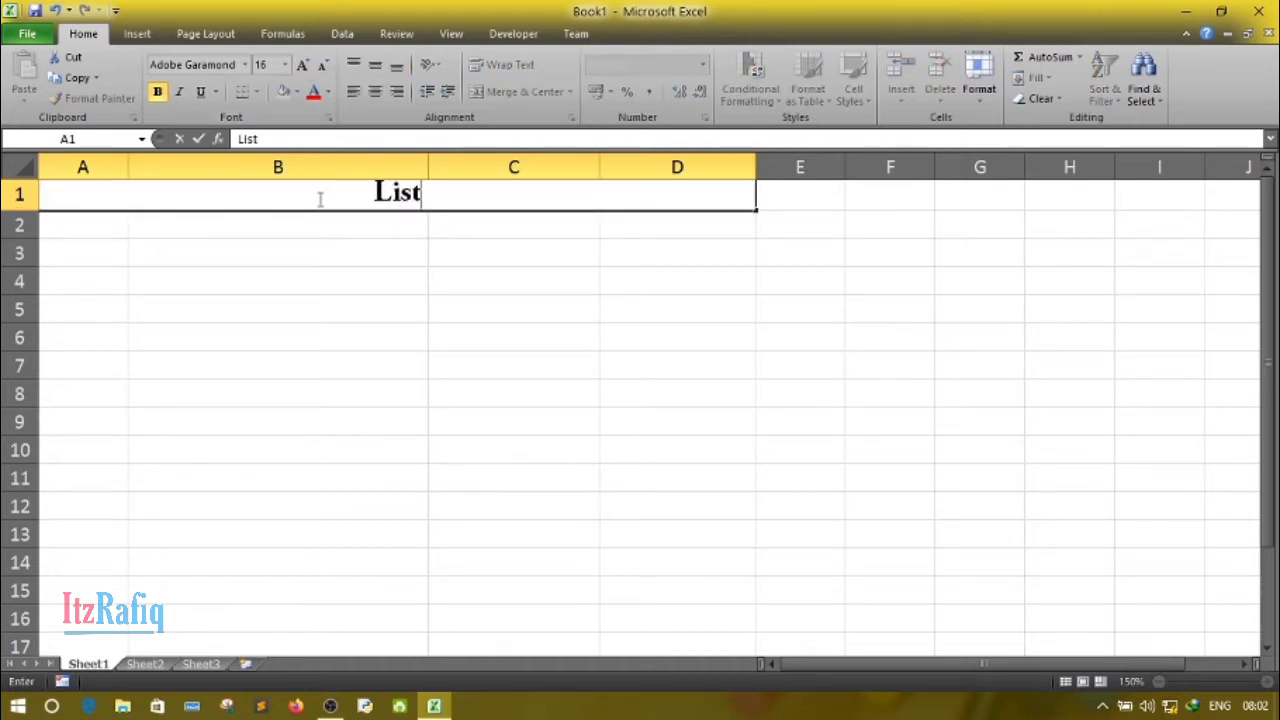
text( of )
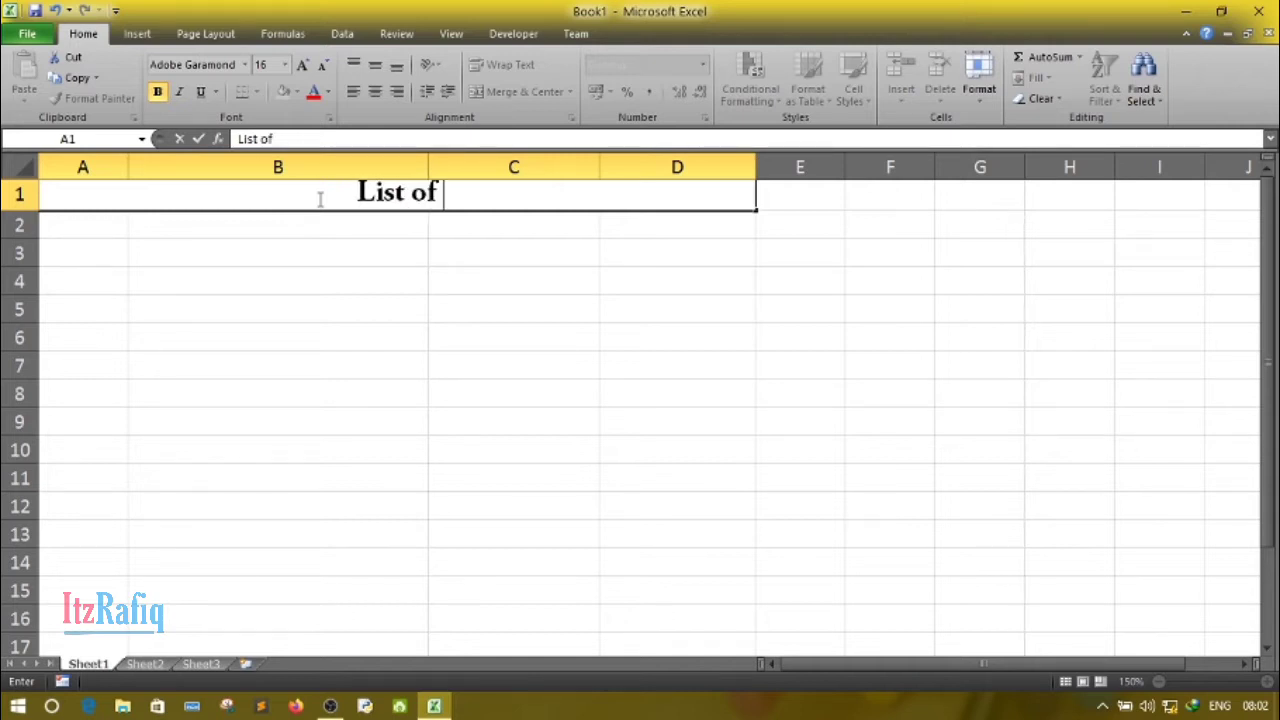
text(nation)
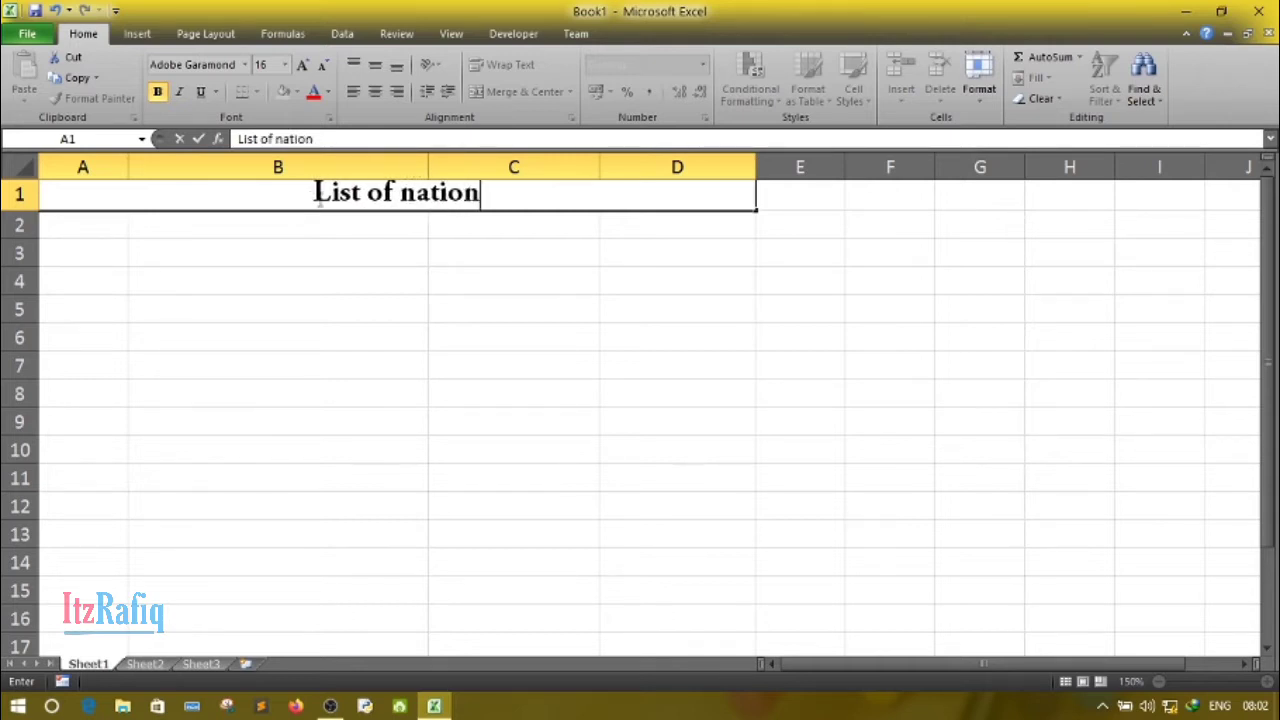
text(al )
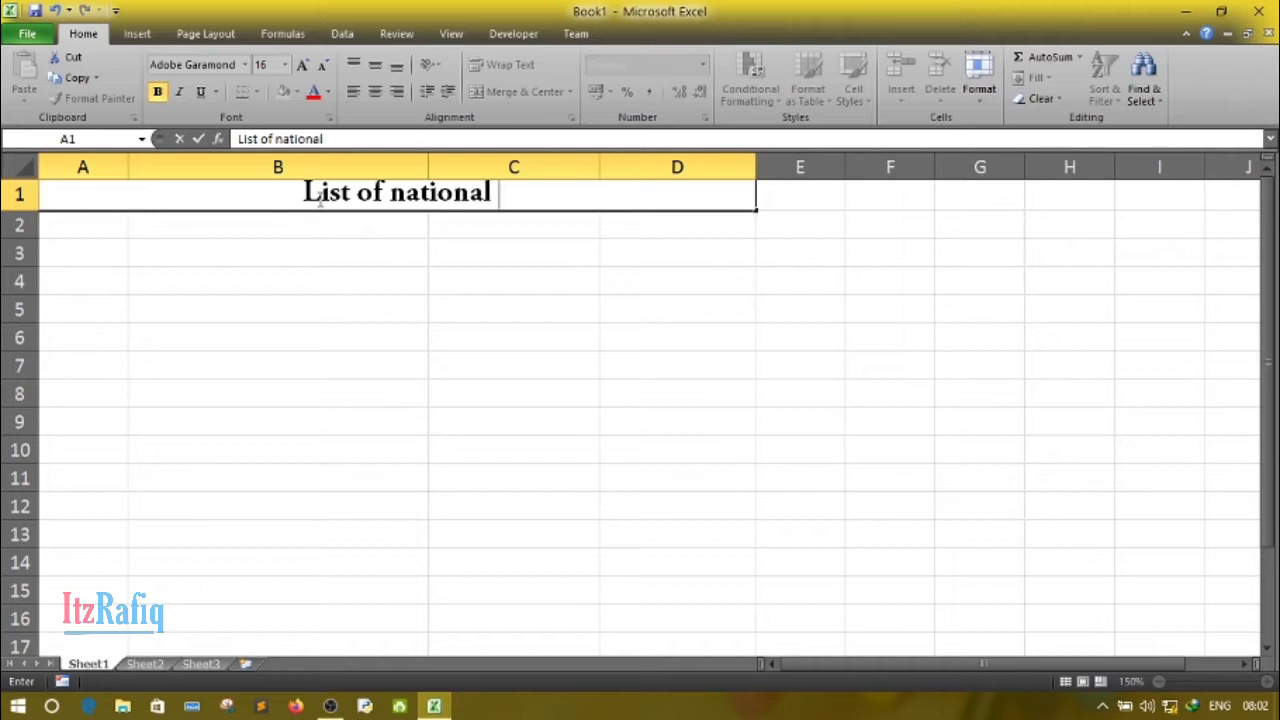
text(Park)
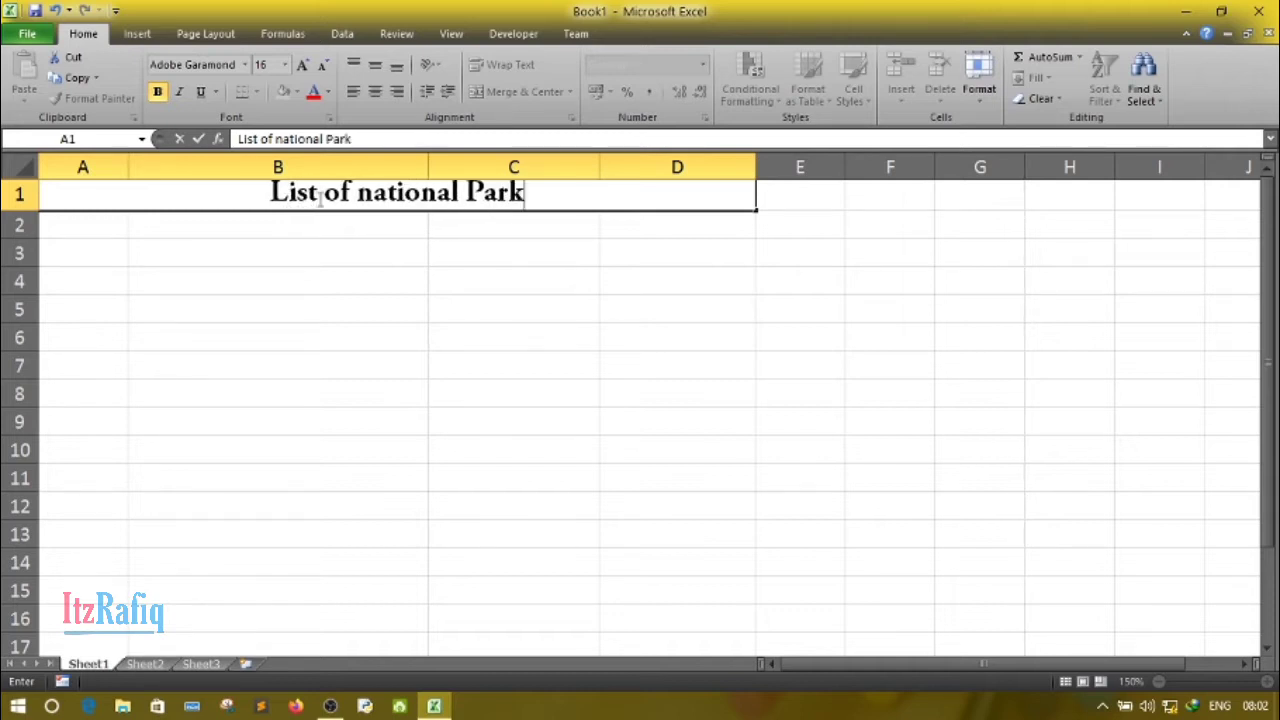
text(s in I)
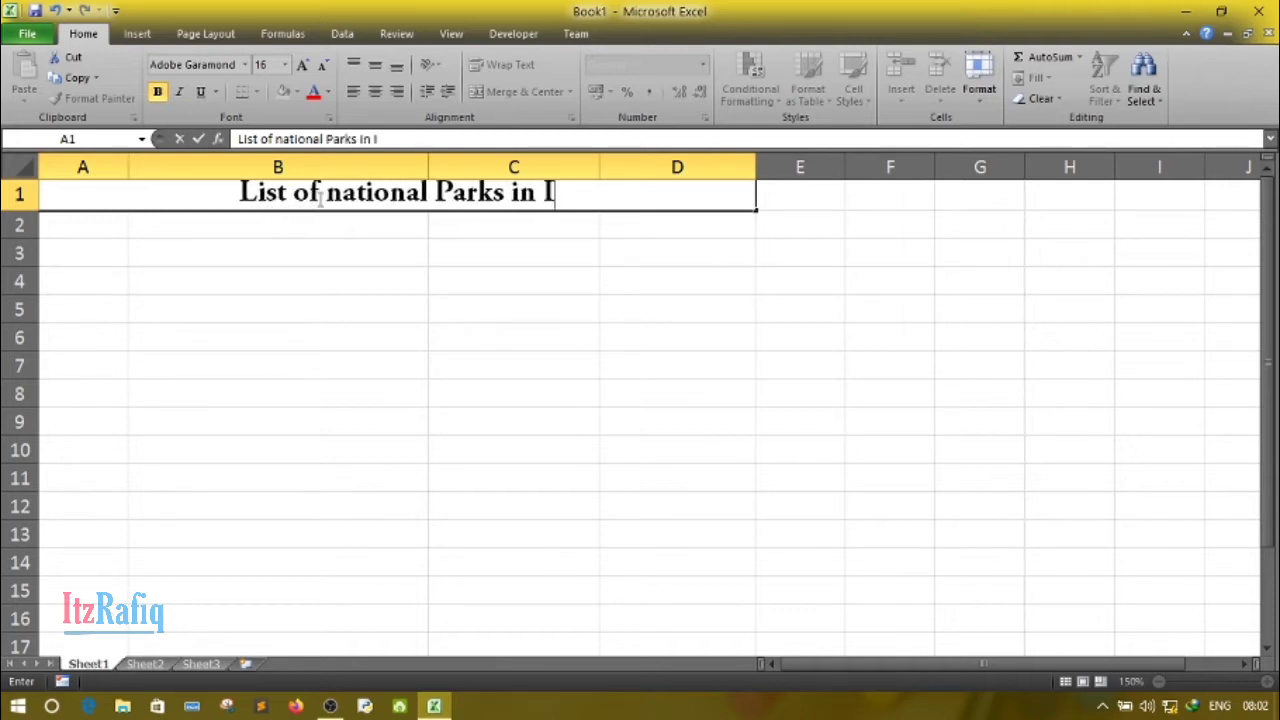
text(ndia)
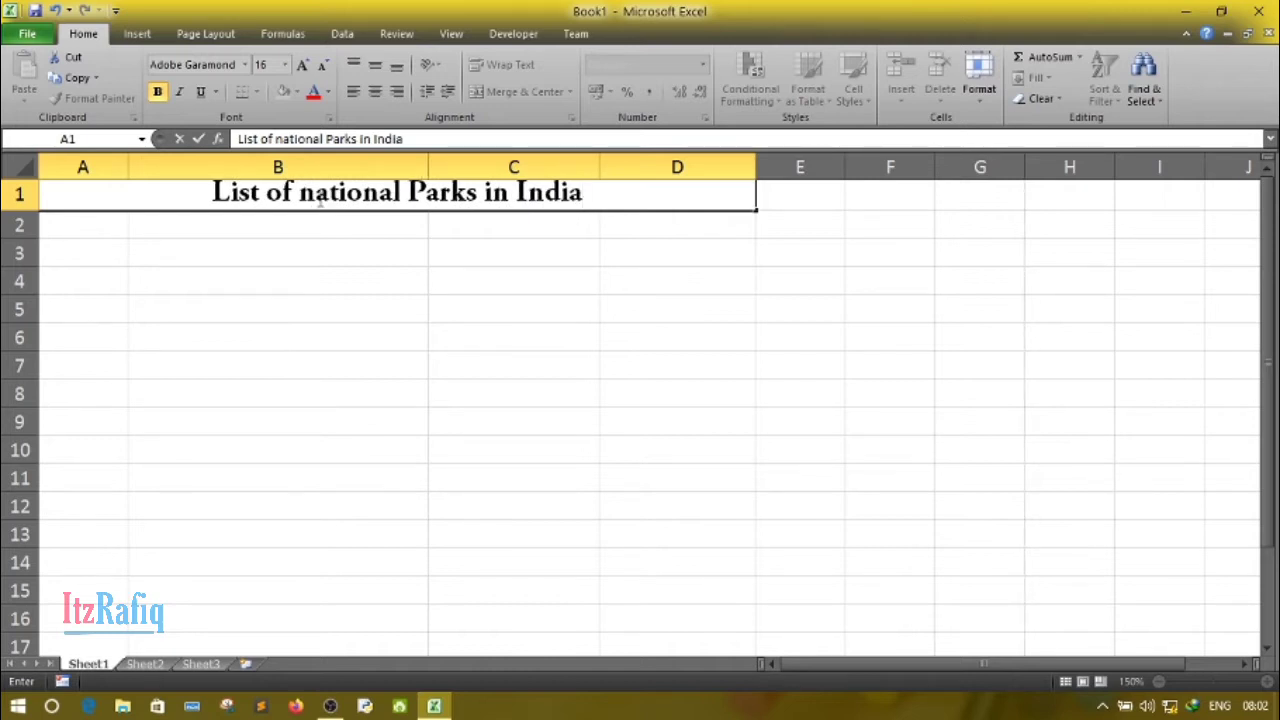
click(249, 301)
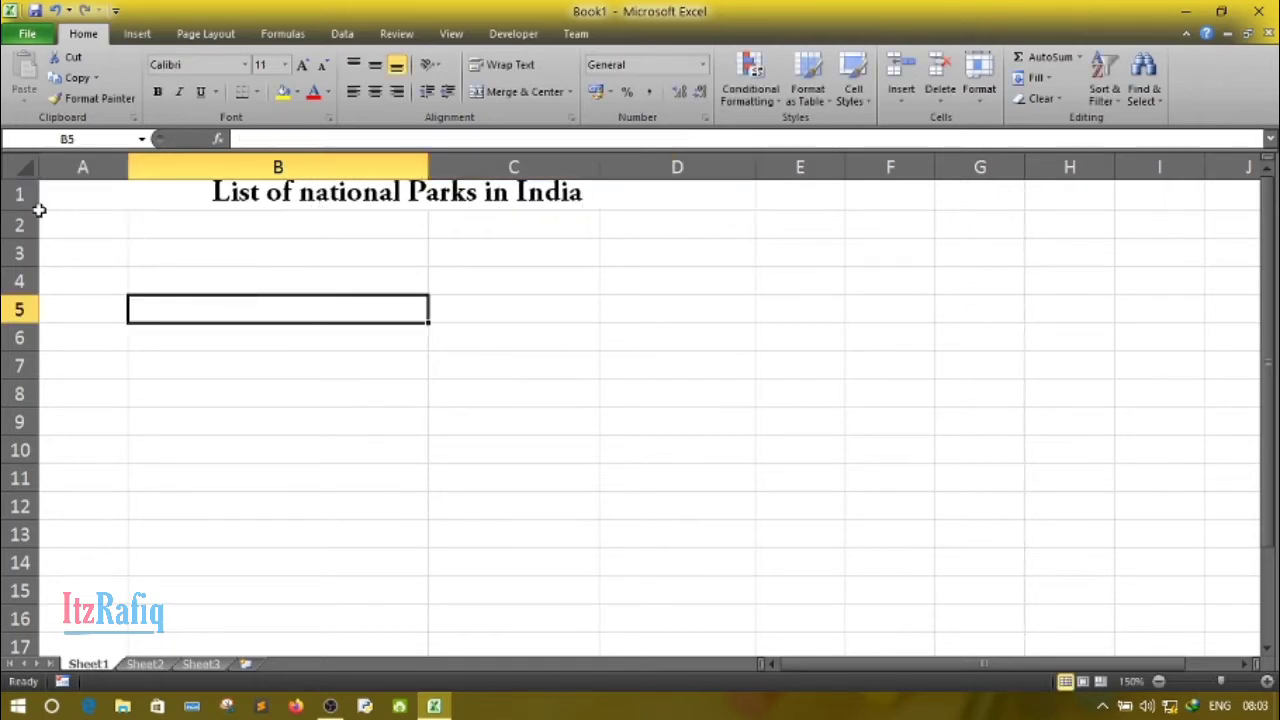
drag(38, 209, 42, 216)
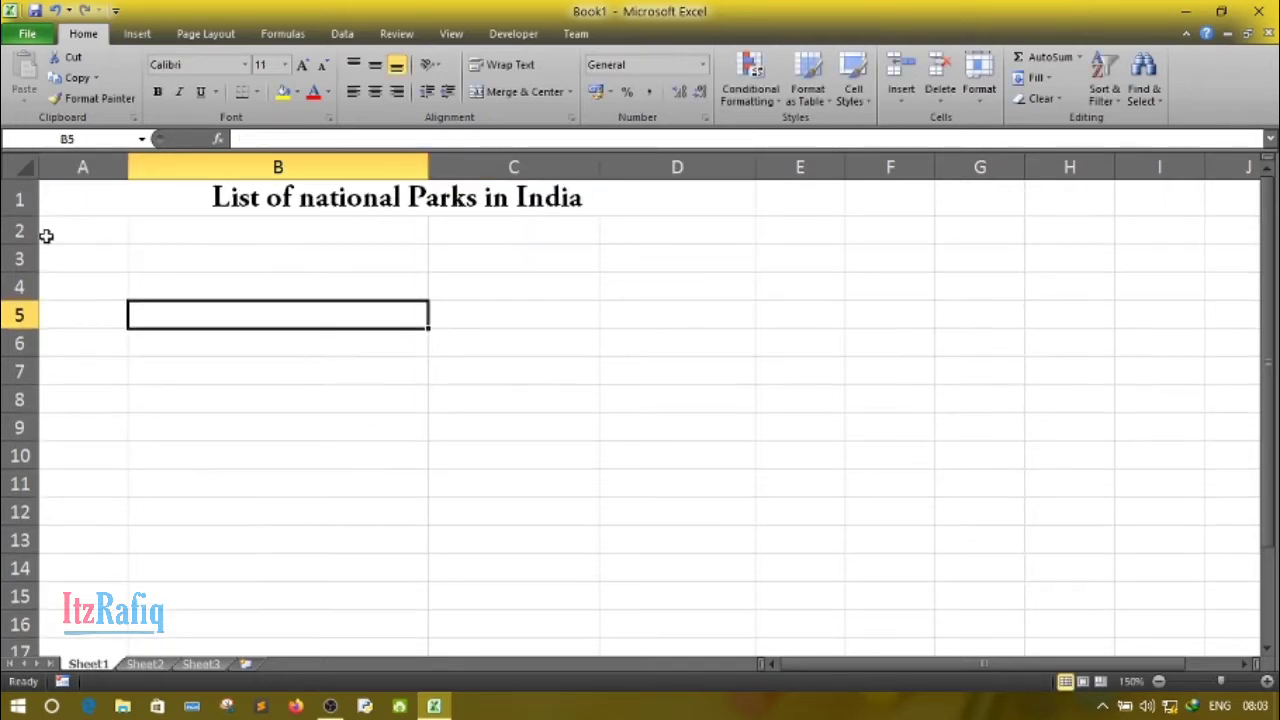
- Enter the column headings "S. No.", "Name", "State" and "Established in" in cells A2 through D2
click(65, 238)
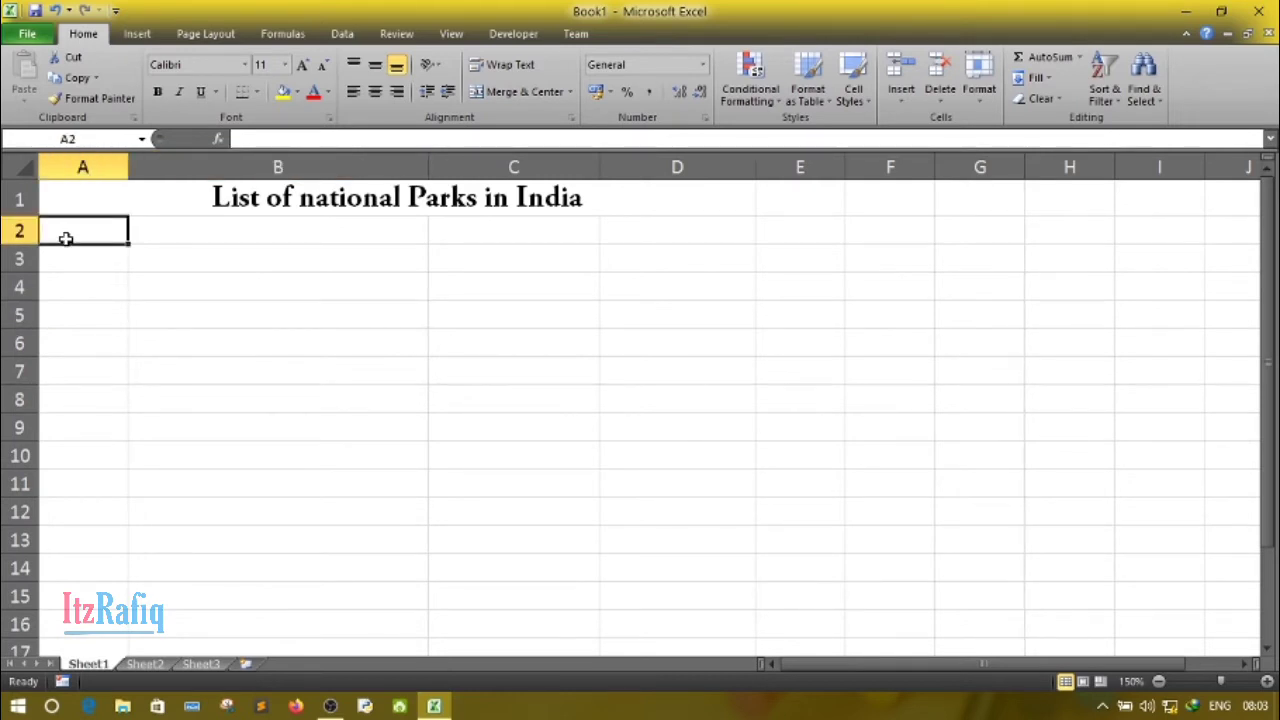
text(S. N)
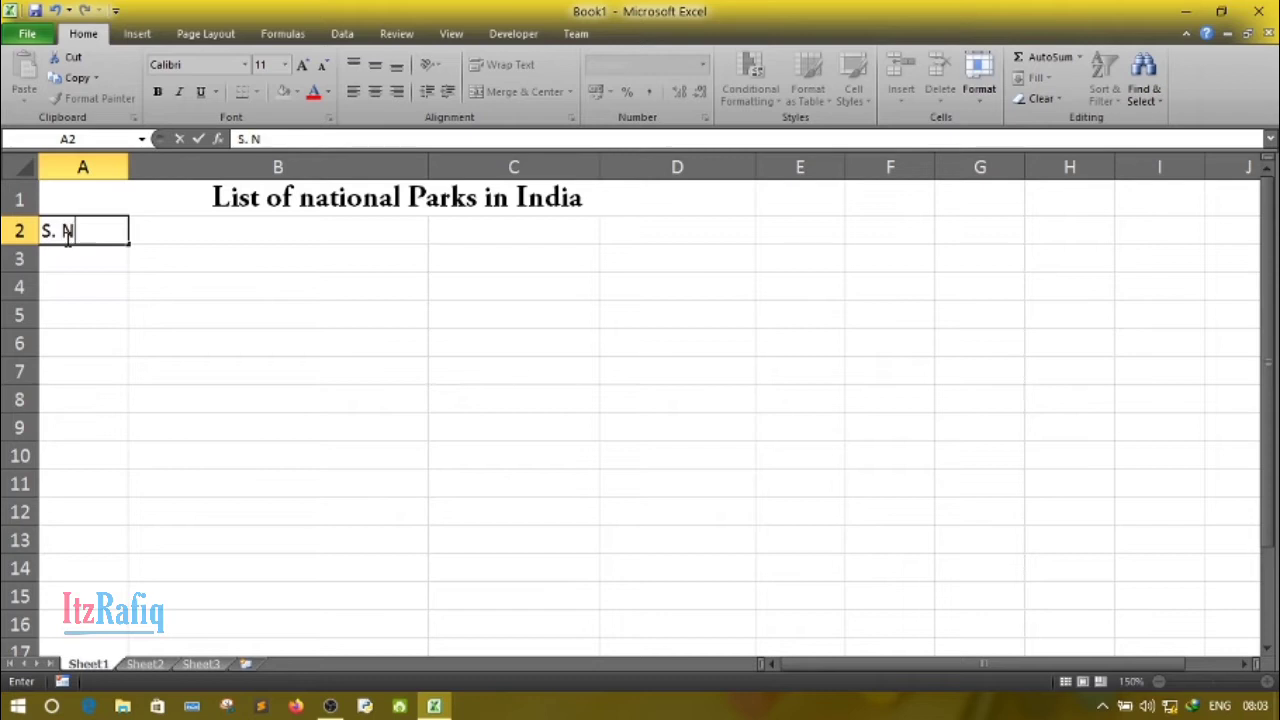
text(o.)
key(Tab)
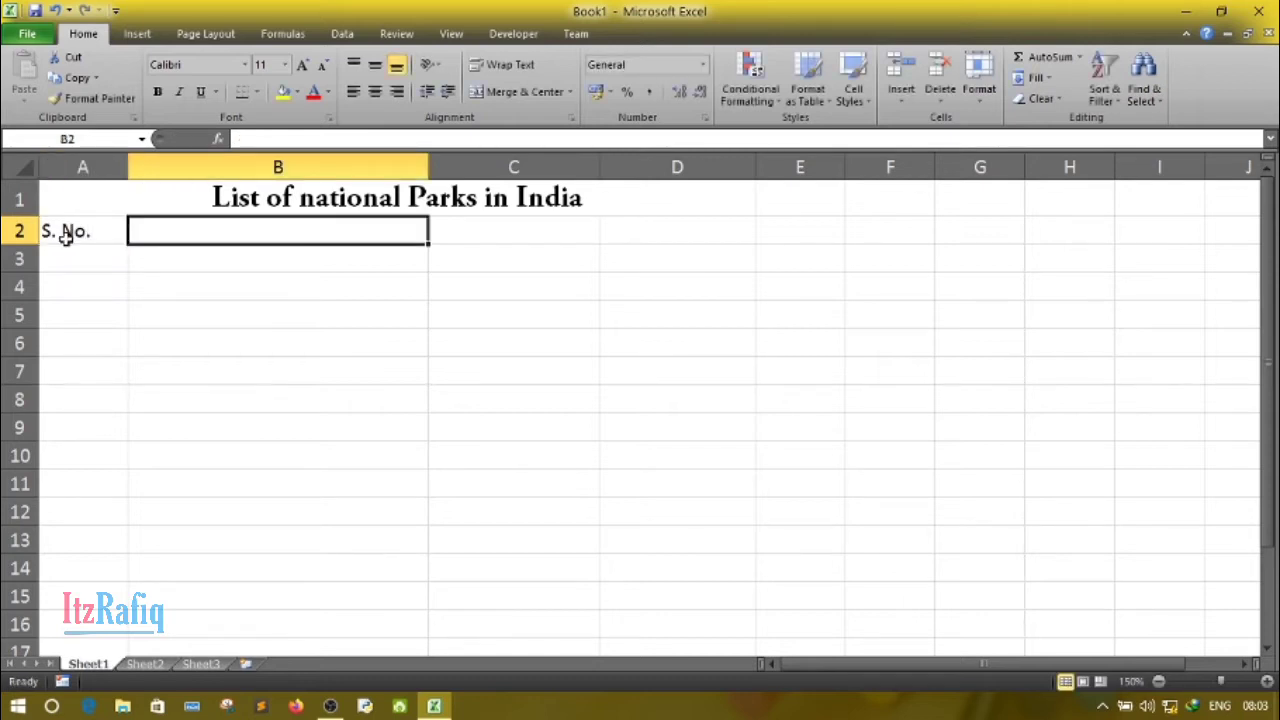
text(Name)
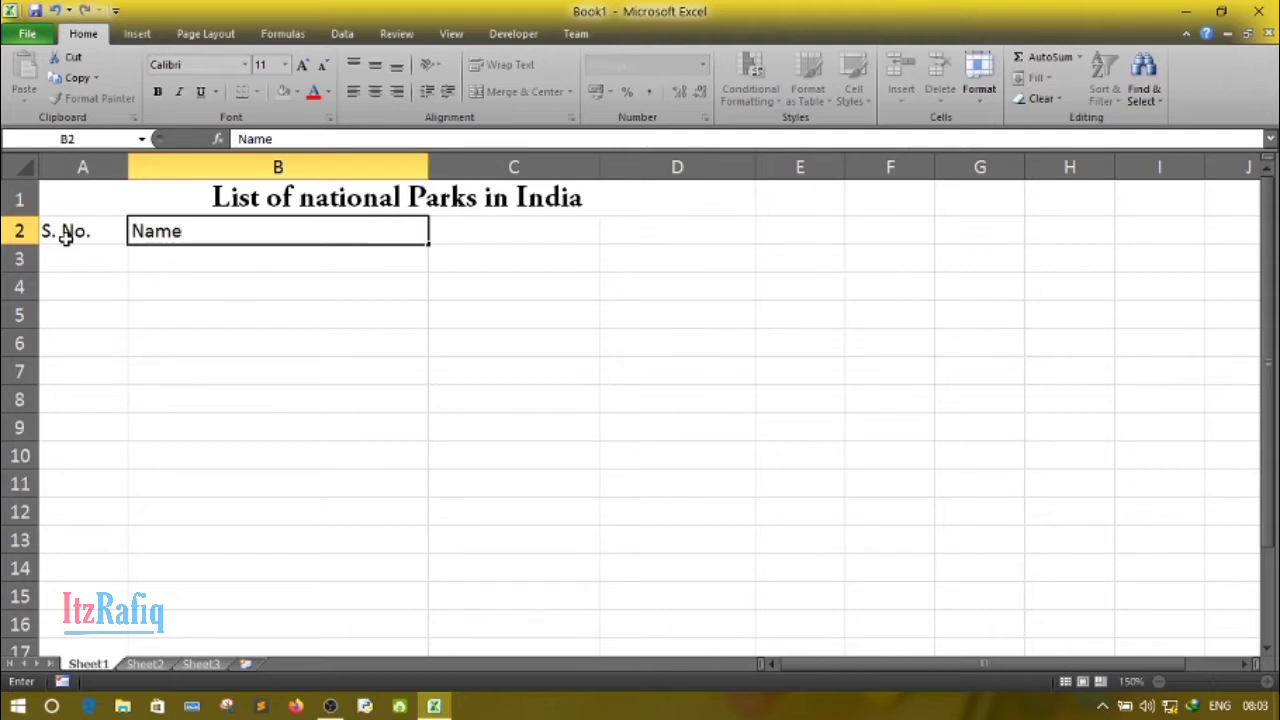
key(Tab)
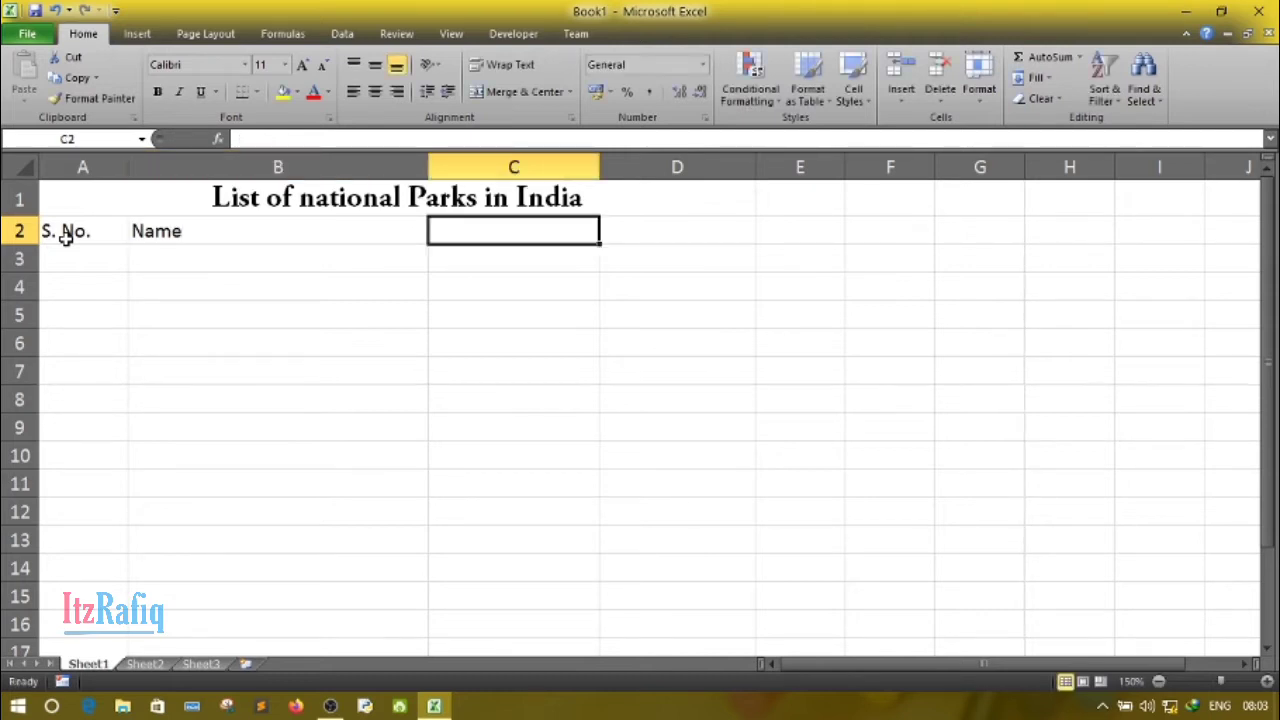
text(State)
key(Tab)
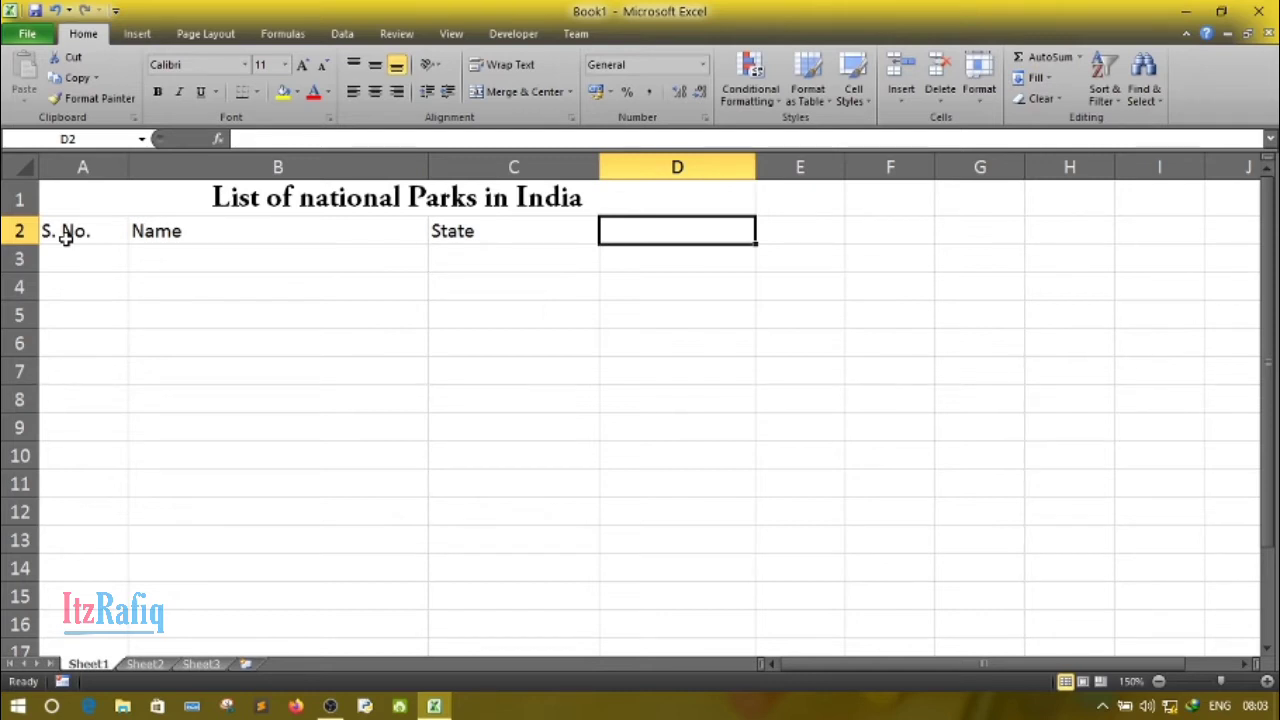
text(Estab)
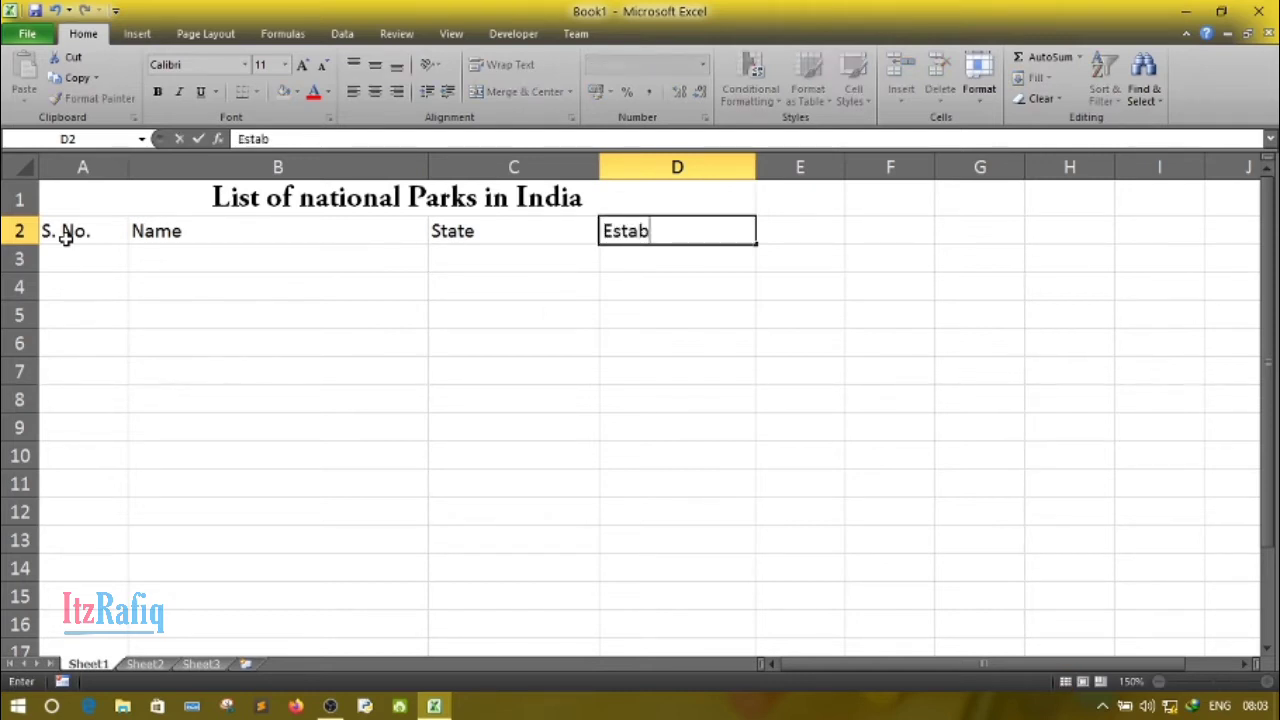
text(lished)
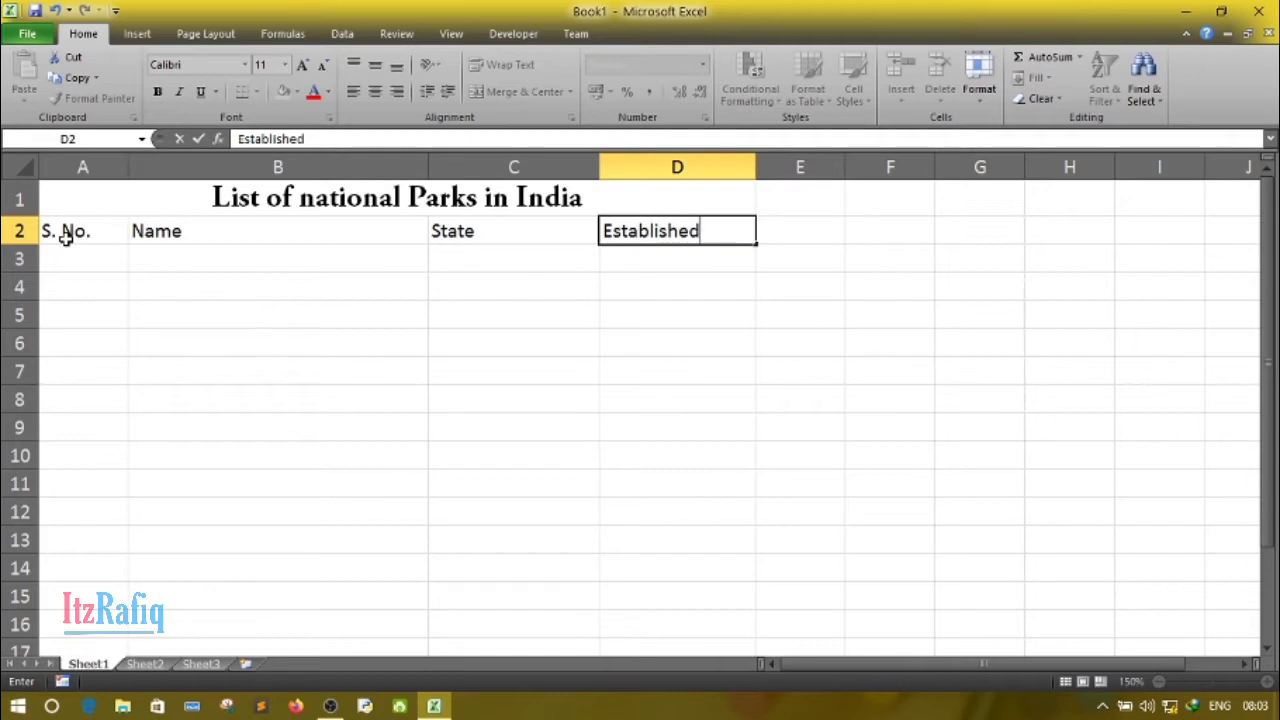
text( in)
- Enter the serial numbers 1 to 5 in cells A3 through A7 and move to cell B3
click(107, 260)
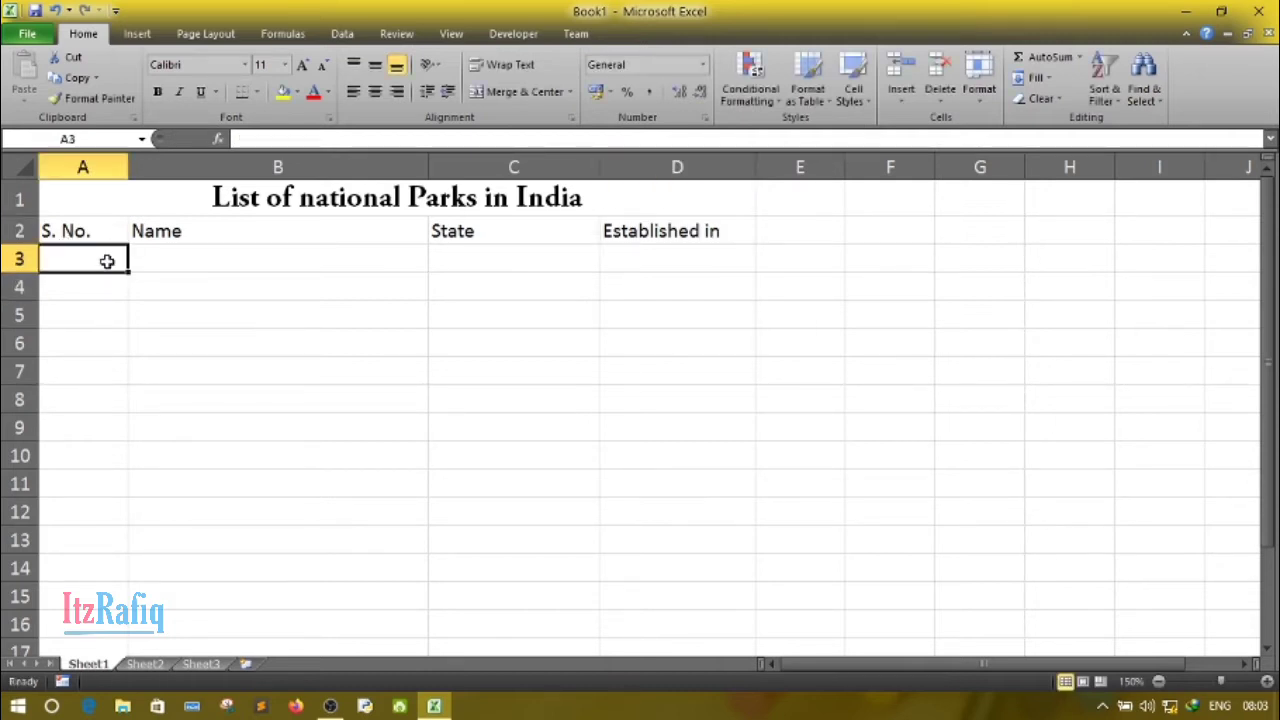
text(1)
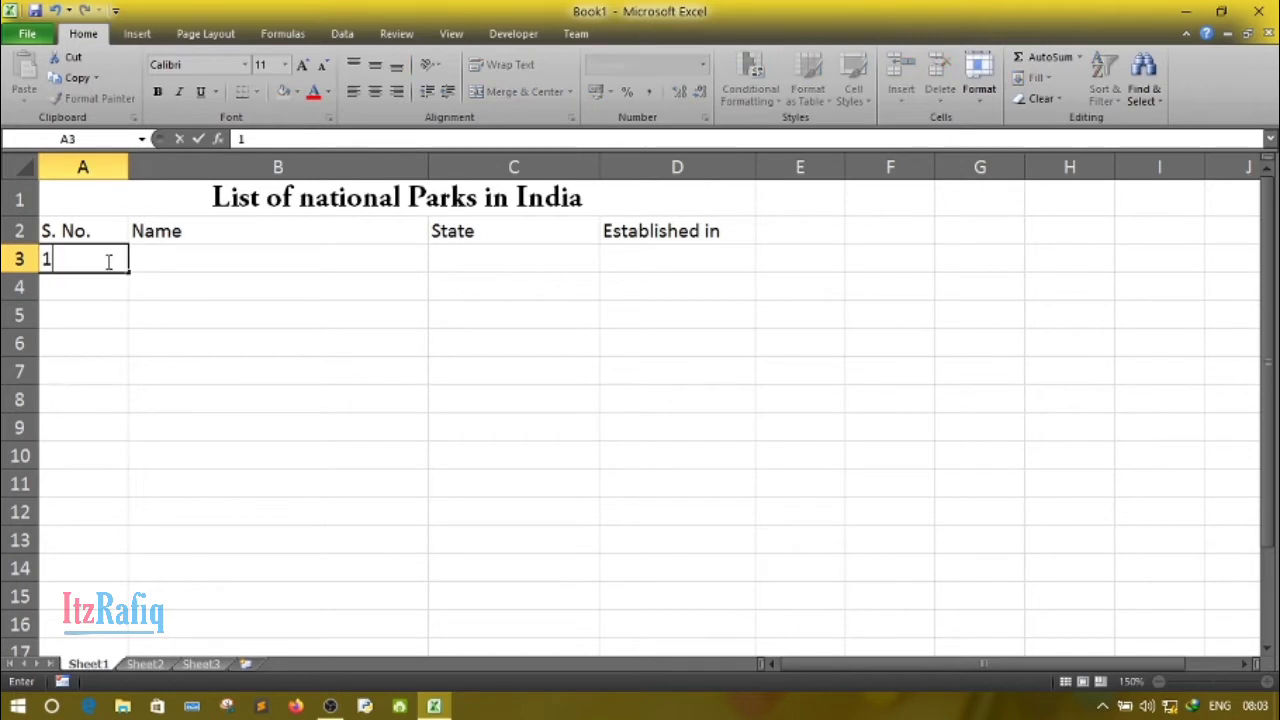
key(Return)
text(2)
key(Return)
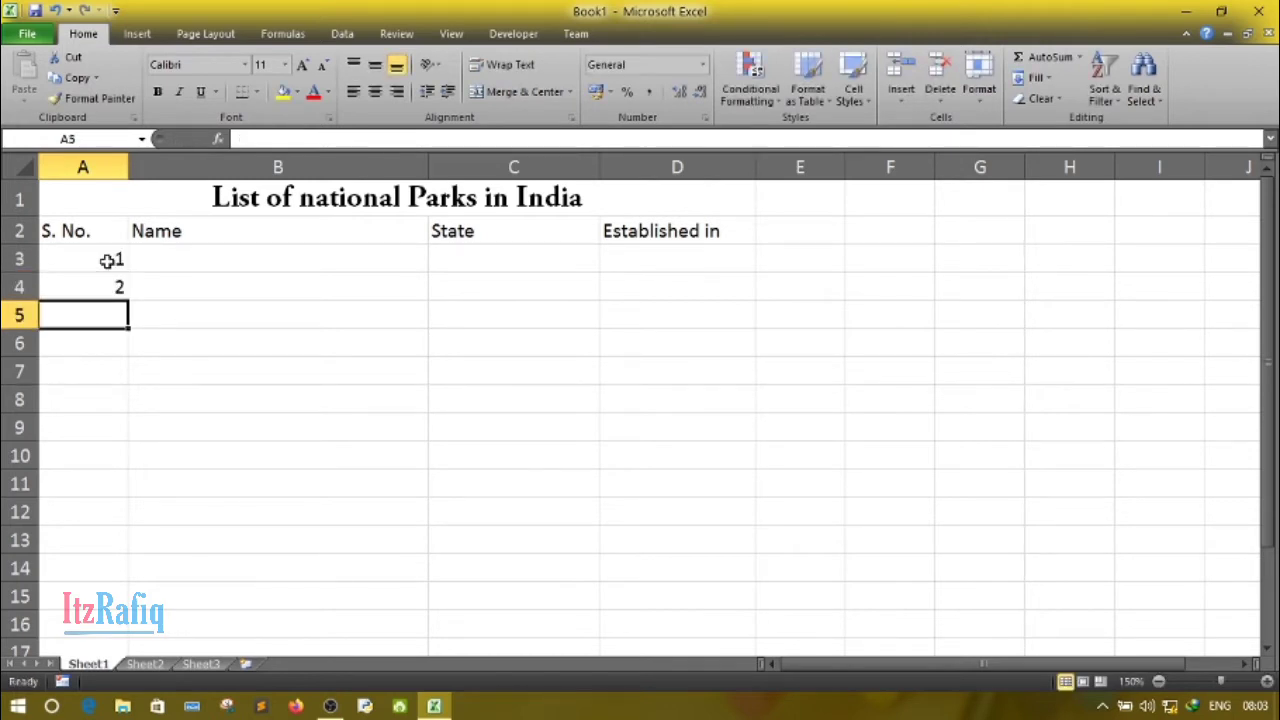
text(3)
key(Return)
text(4)
key(Return)
text(5)
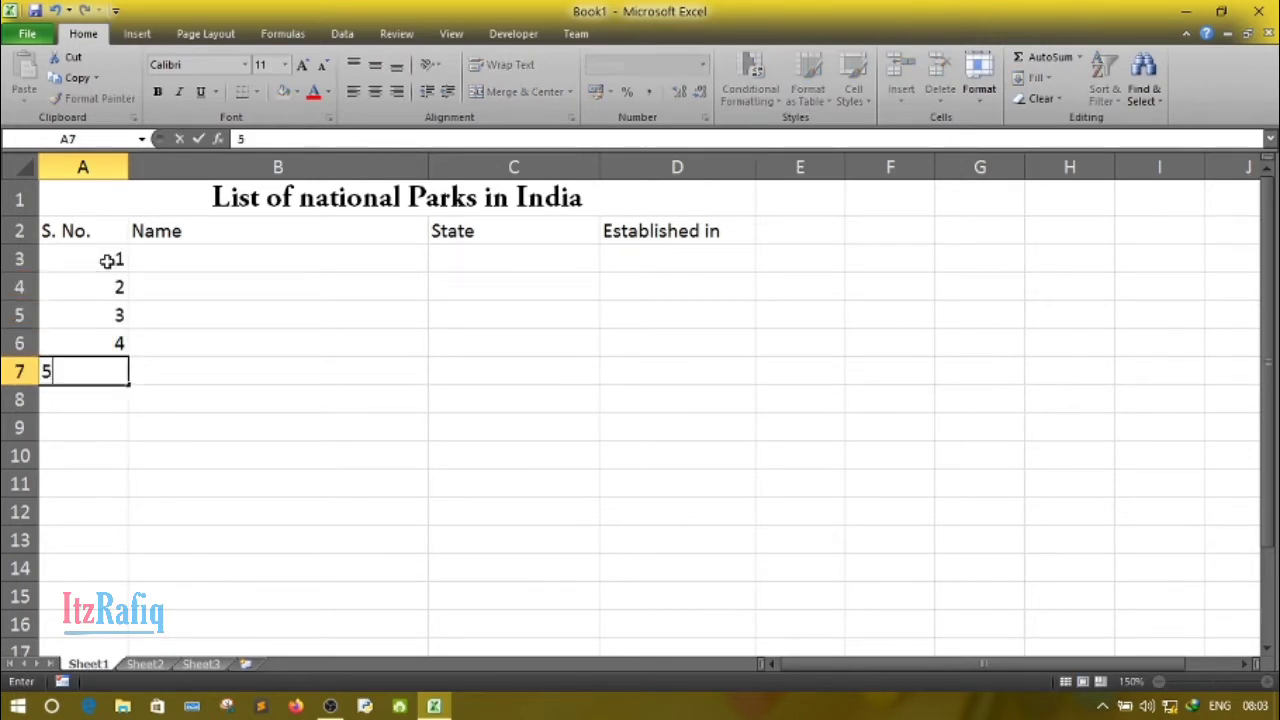
key(Tab)
key(Up)
key(Up)
key(Up)
key(Up)
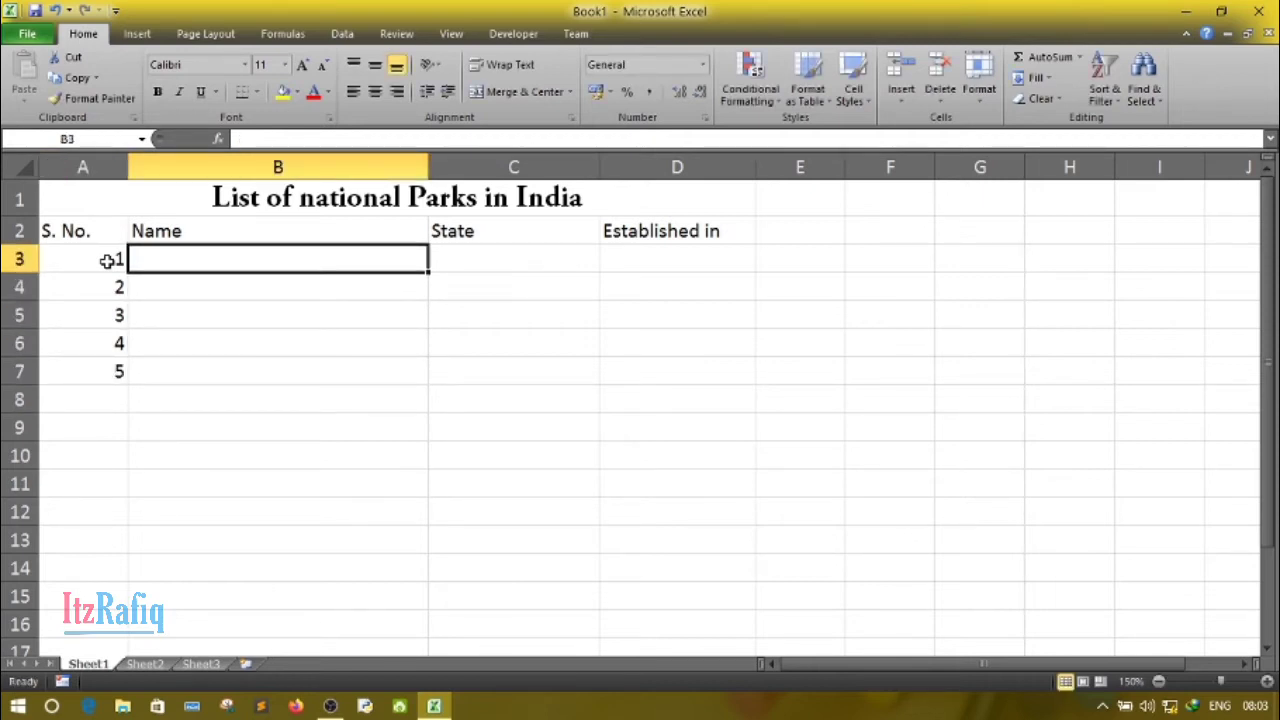
- Fill in the first record in row 3 with name "Kaziranga National Park", state "Assam" and establishment year 1974
text(Kazira)
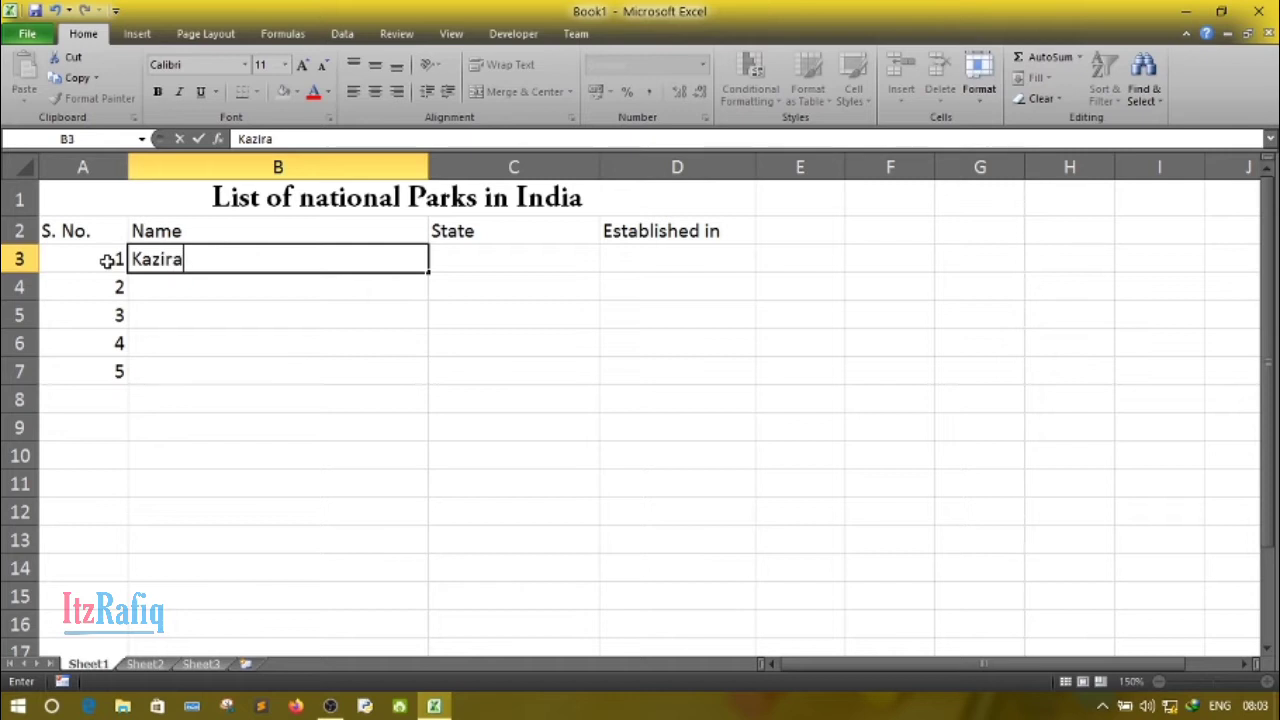
text(nga Nat)
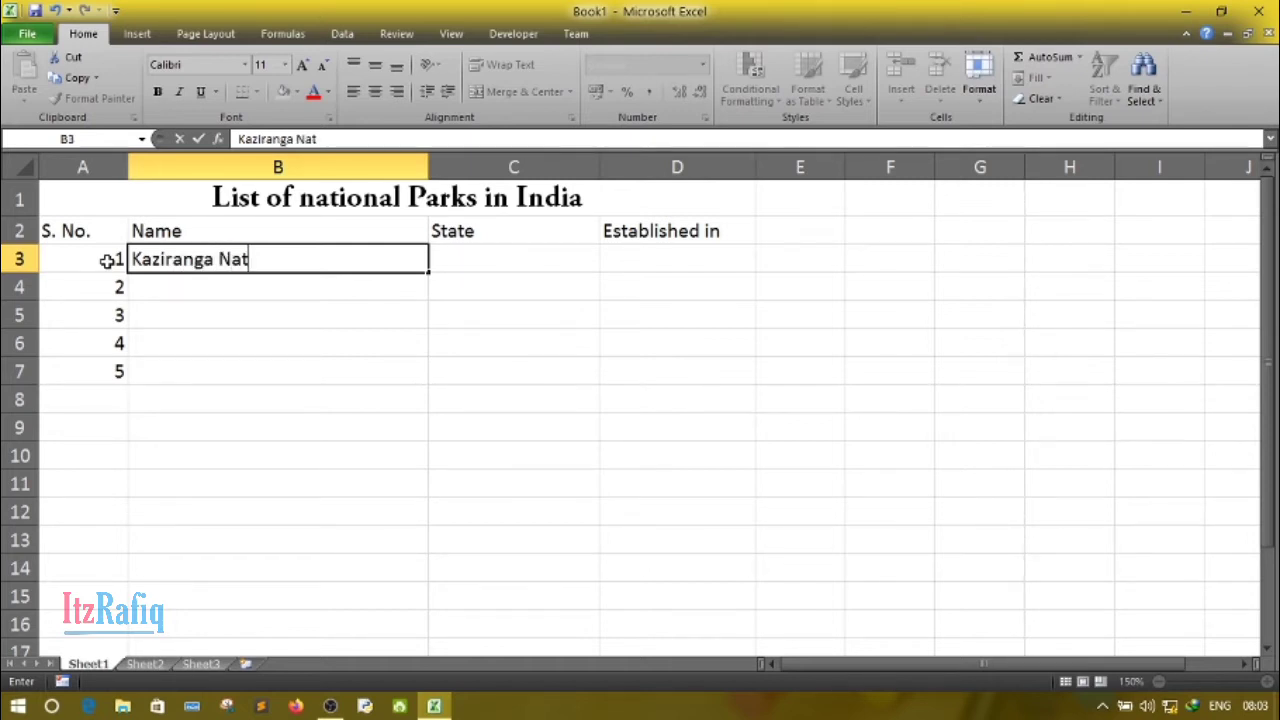
text(ional )
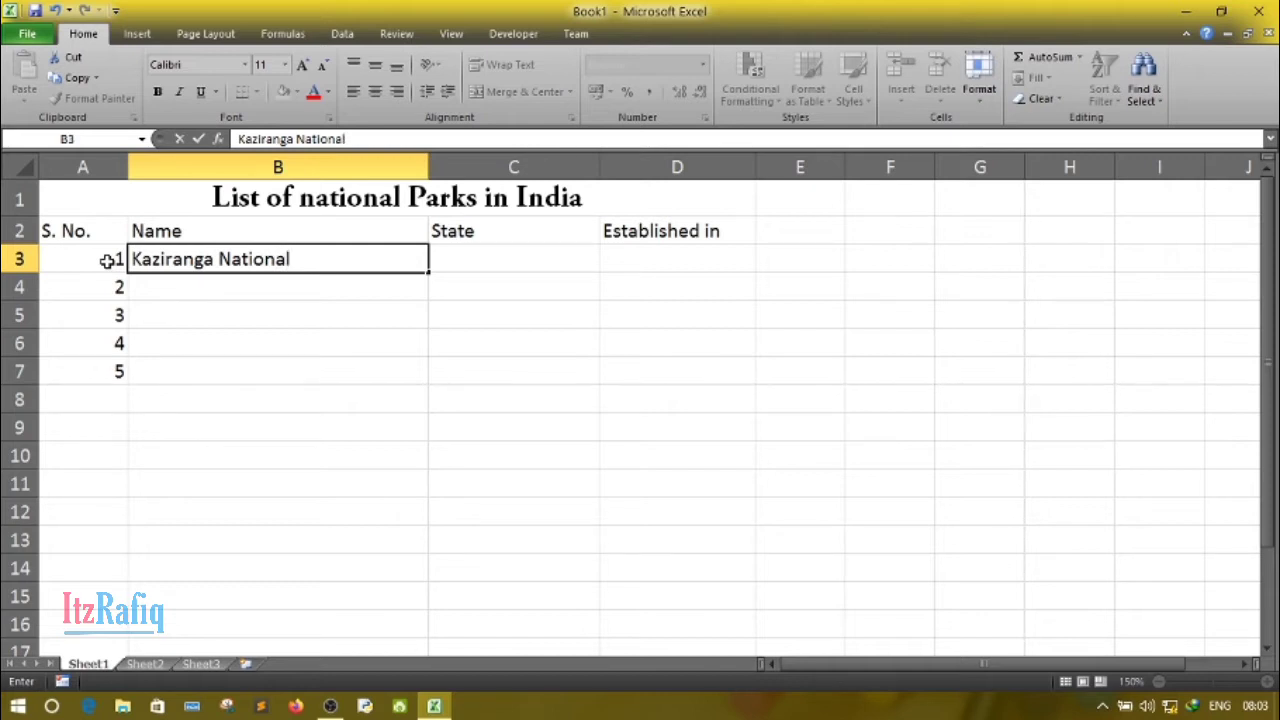
text(Park)
key(Tab)
text(Assam)
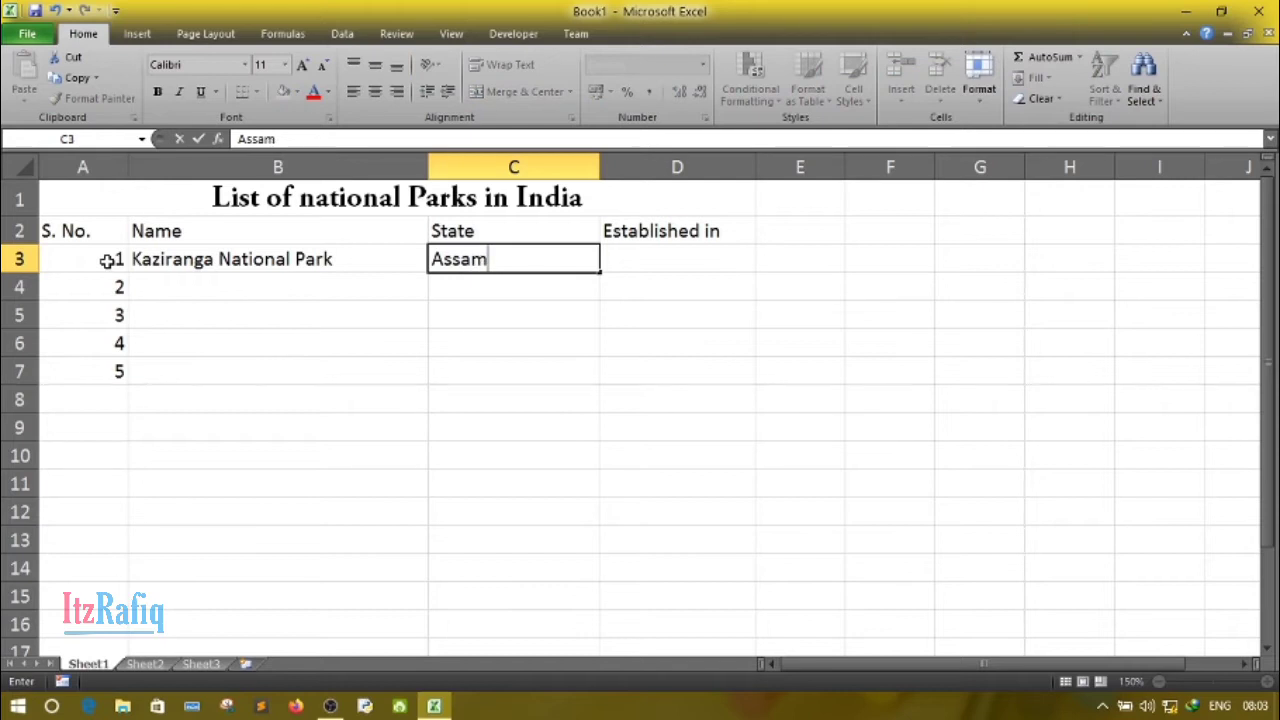
key(Tab)
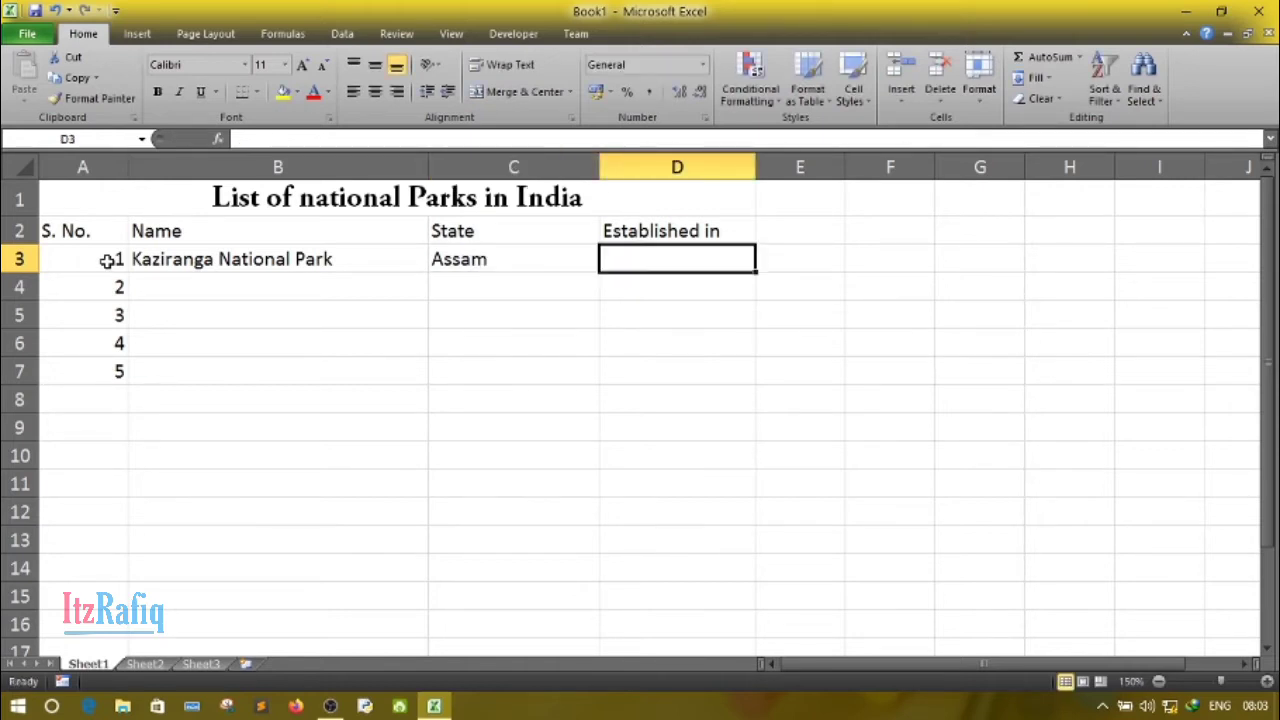
text(197)
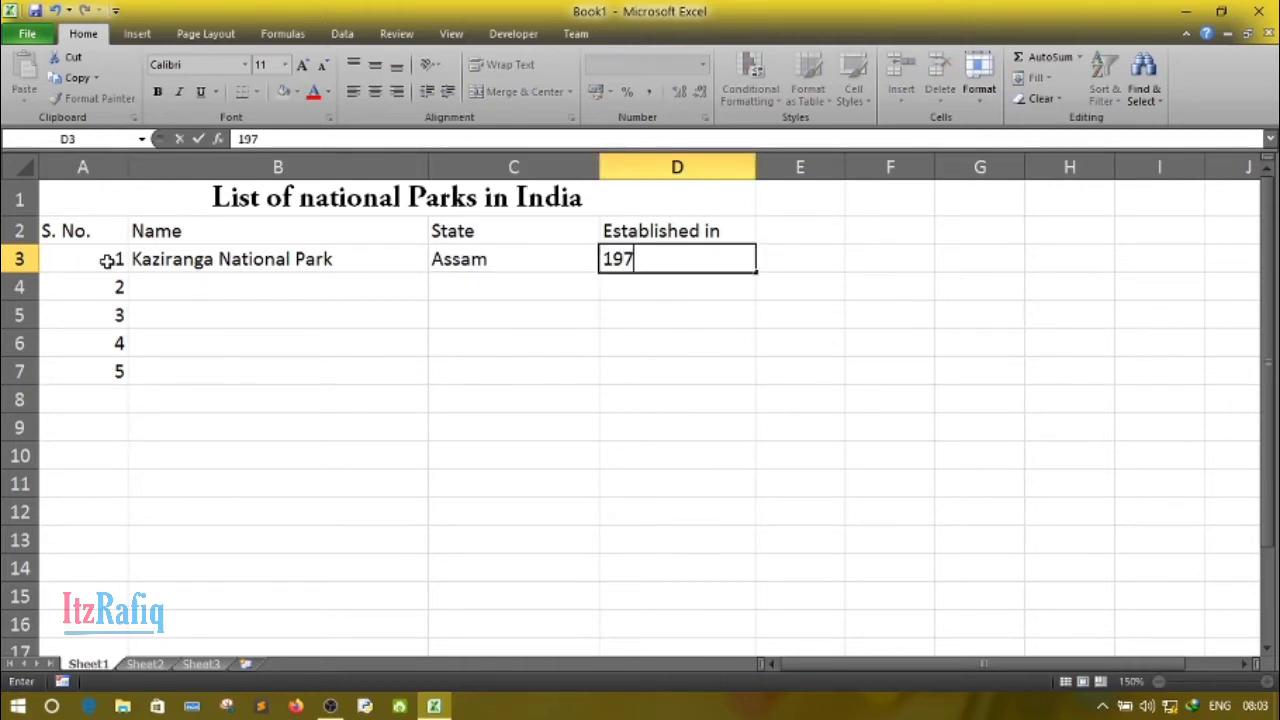
text(4)
key(Return)
- Enter the second park's name, "Gir National Park", in cell B4 and move to its State cell
key(Left)
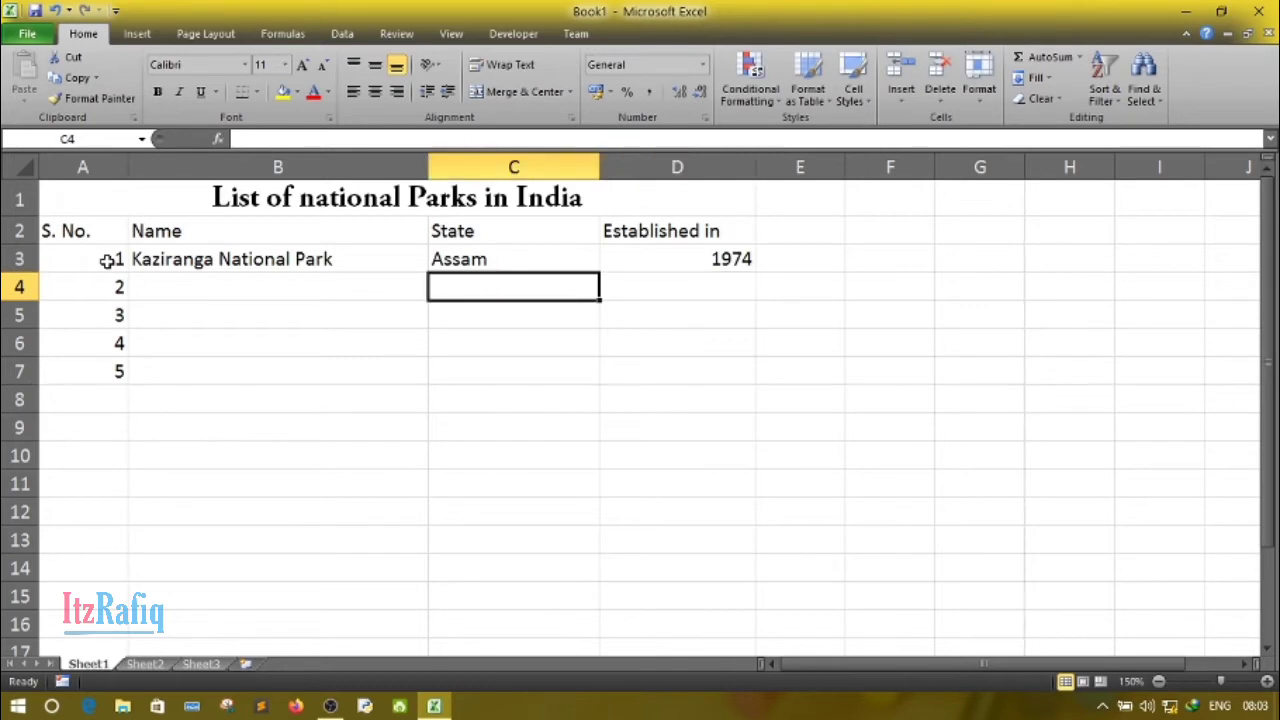
key(Left)
key(Left)
key(Right)
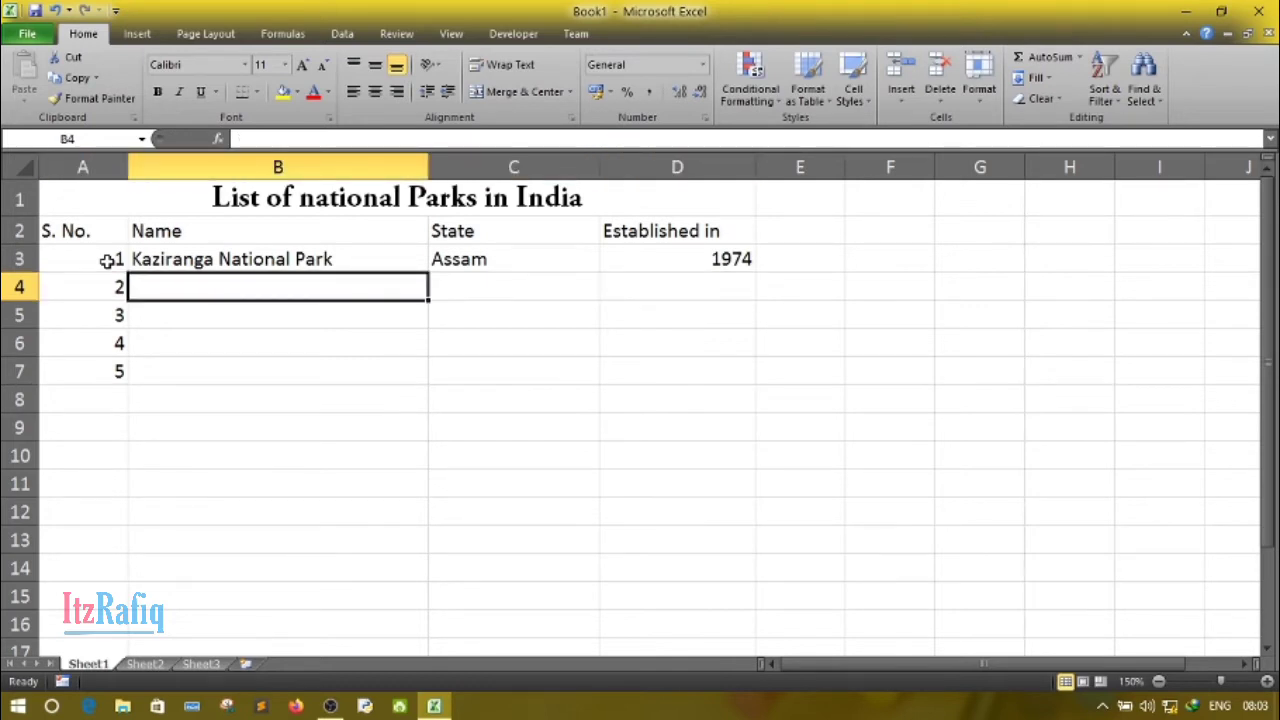
text(G)
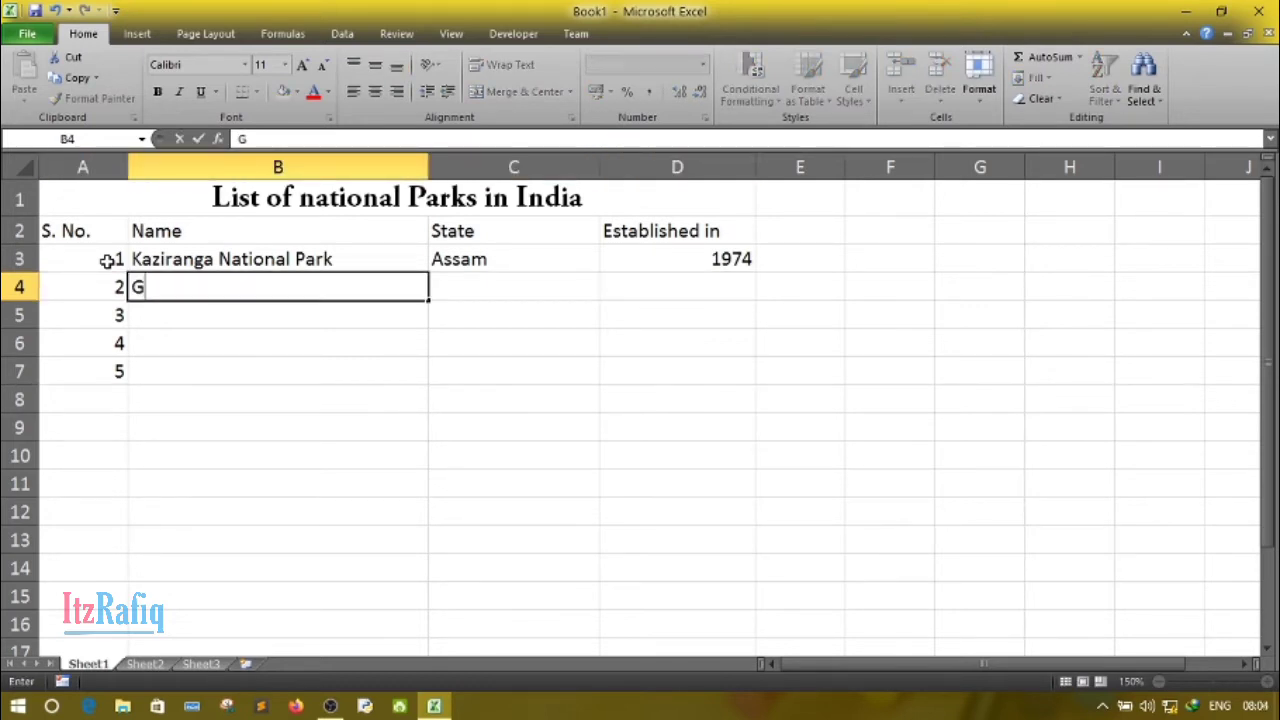
text(ir Nat)
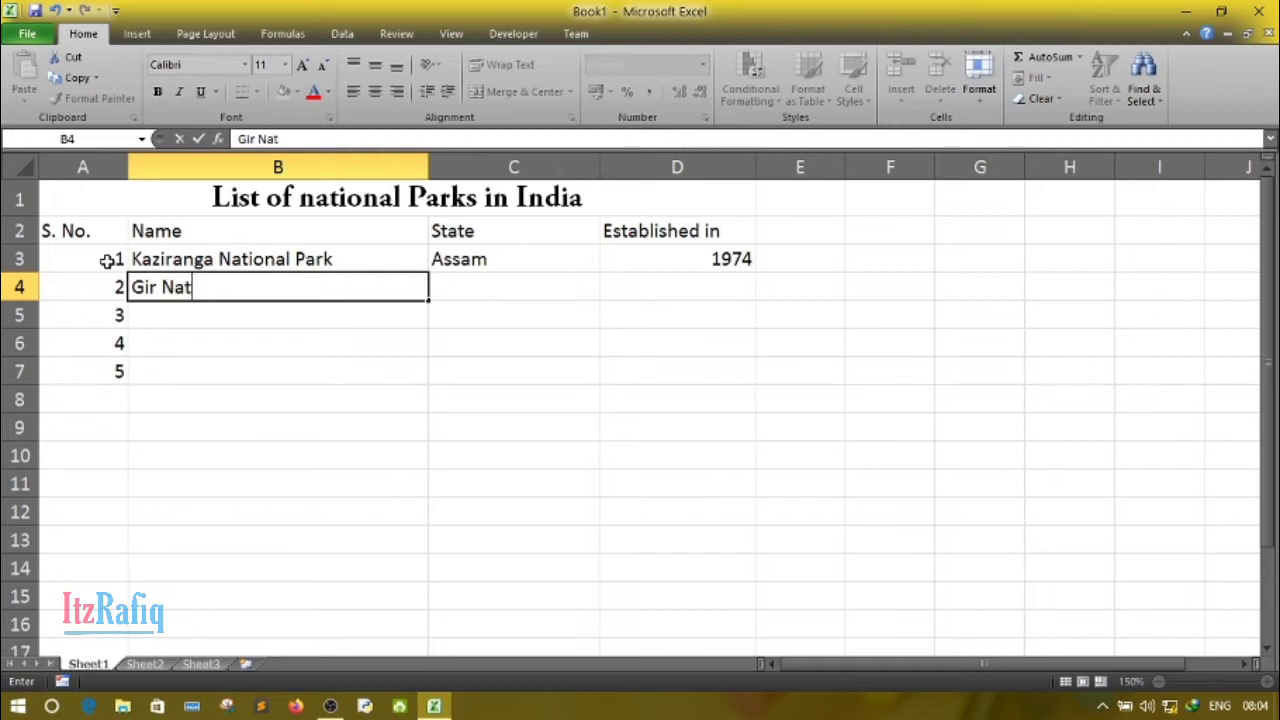
text(ional)
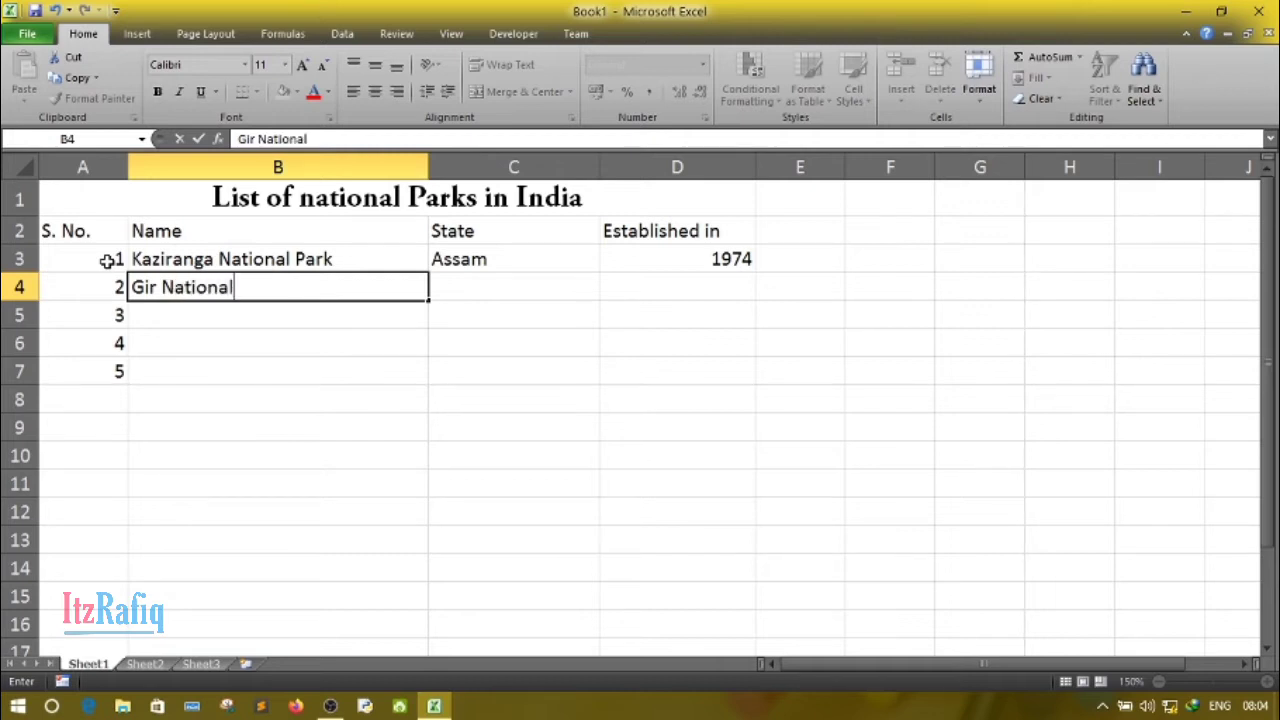
text( Park)
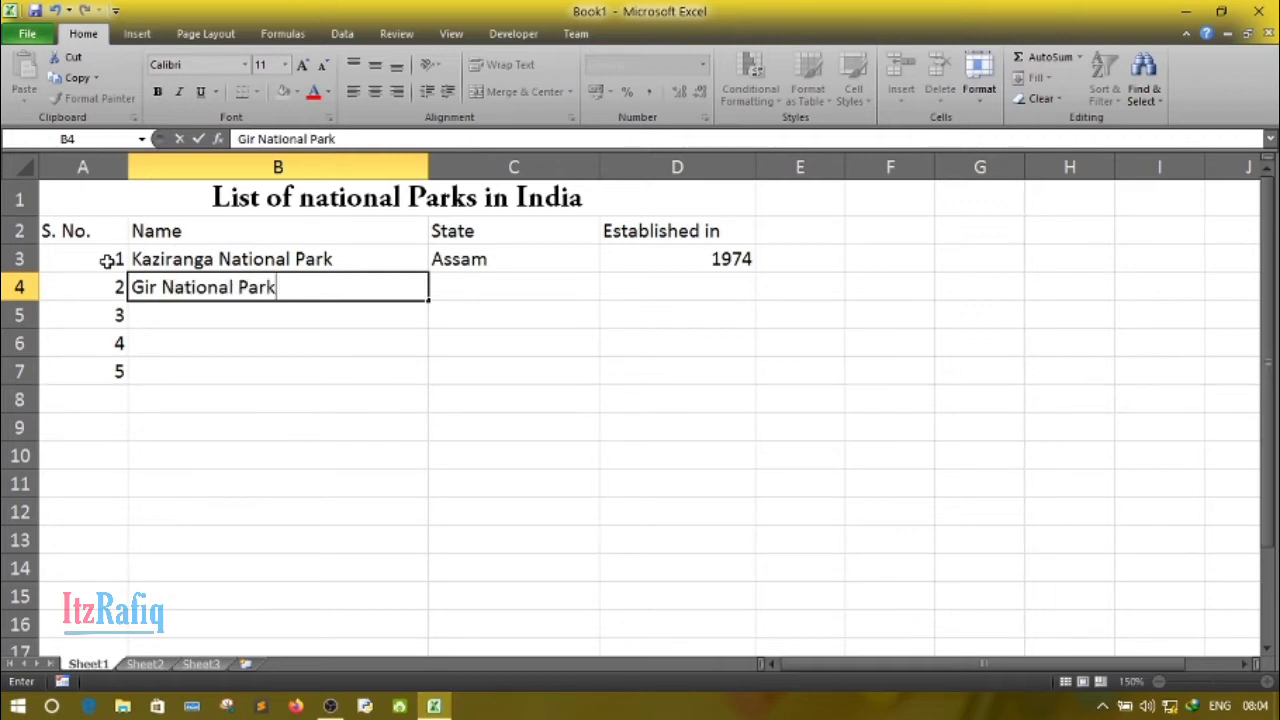
key(Tab)
text(196)
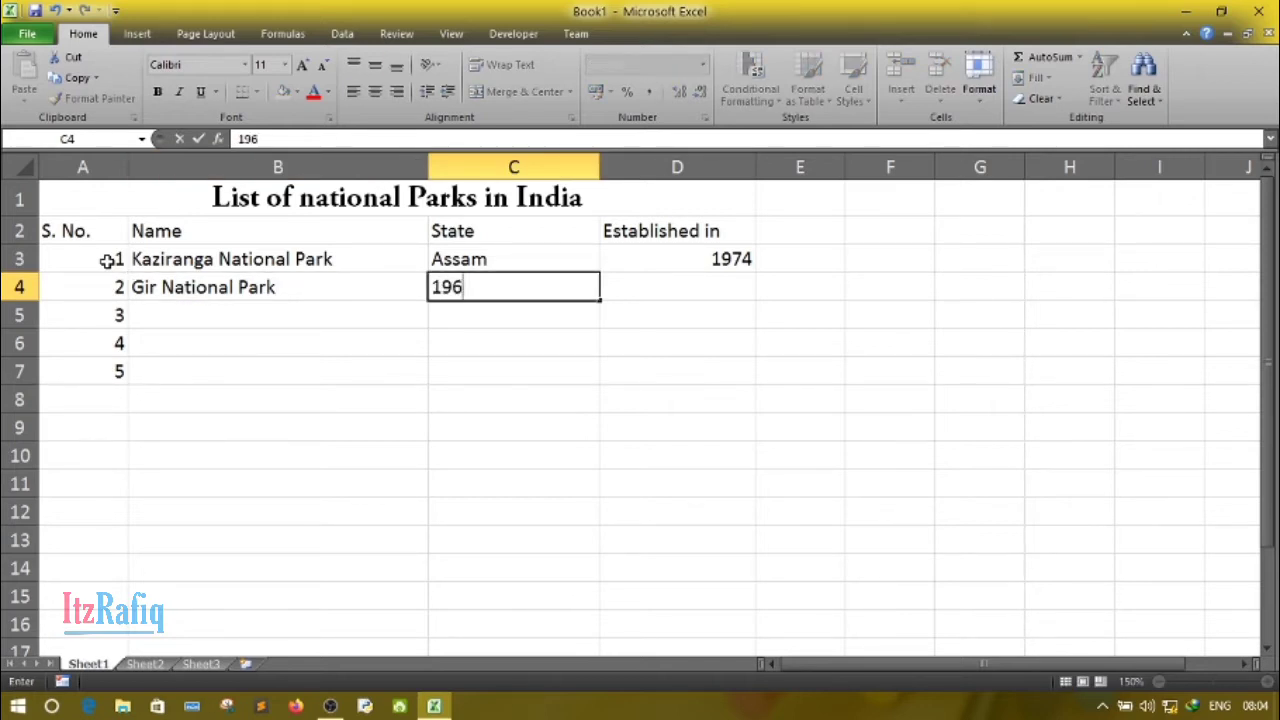
key(BackSpace)
key(BackSpace)
key(BackSpace)
- Enter the state "Gujrat" in cell C4 and the establishment year 1965 in cell D4
text(Gujrat)
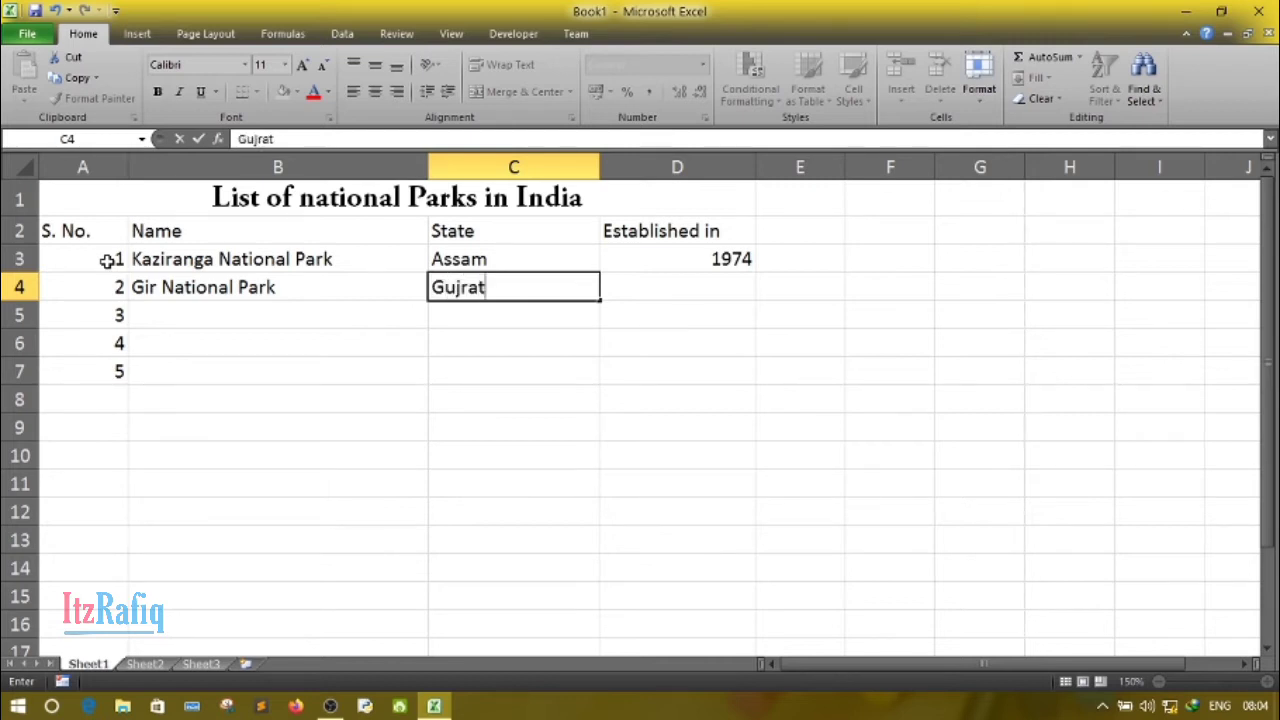
key(Tab)
text(19)
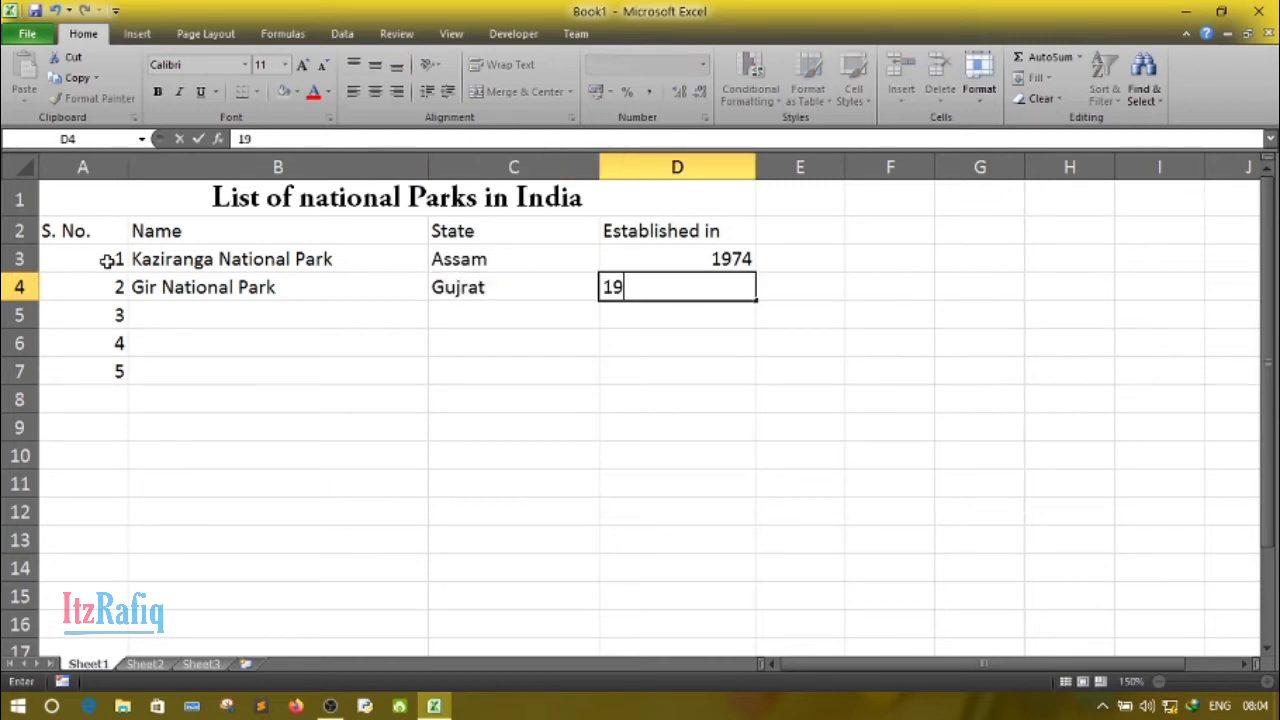
text(65)
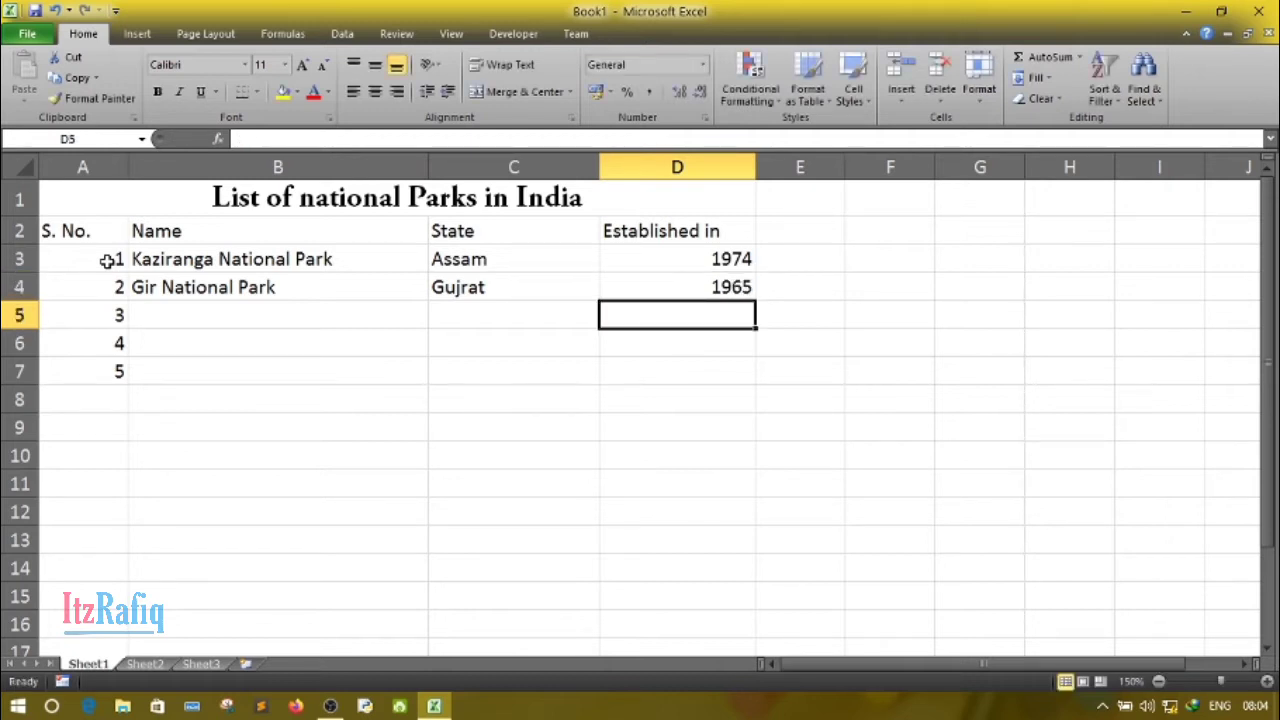
click(246, 393)
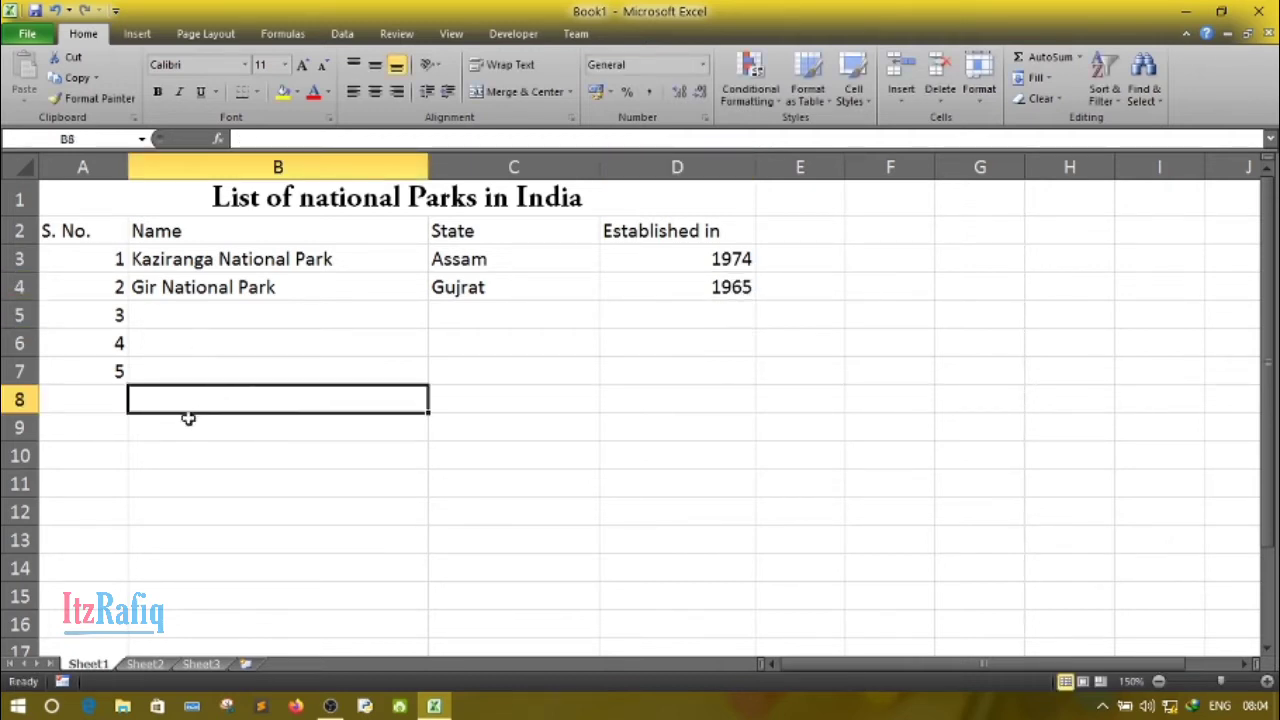
click(140, 448)
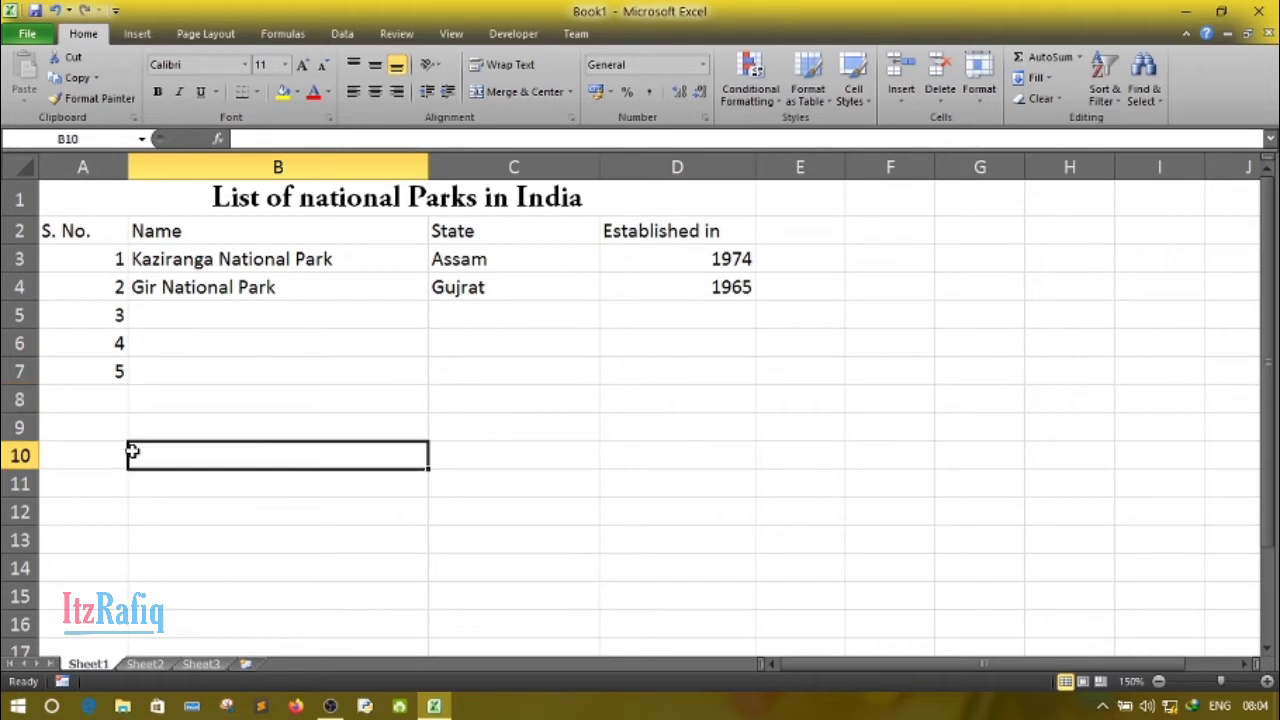
click(66, 232)
click(118, 394)
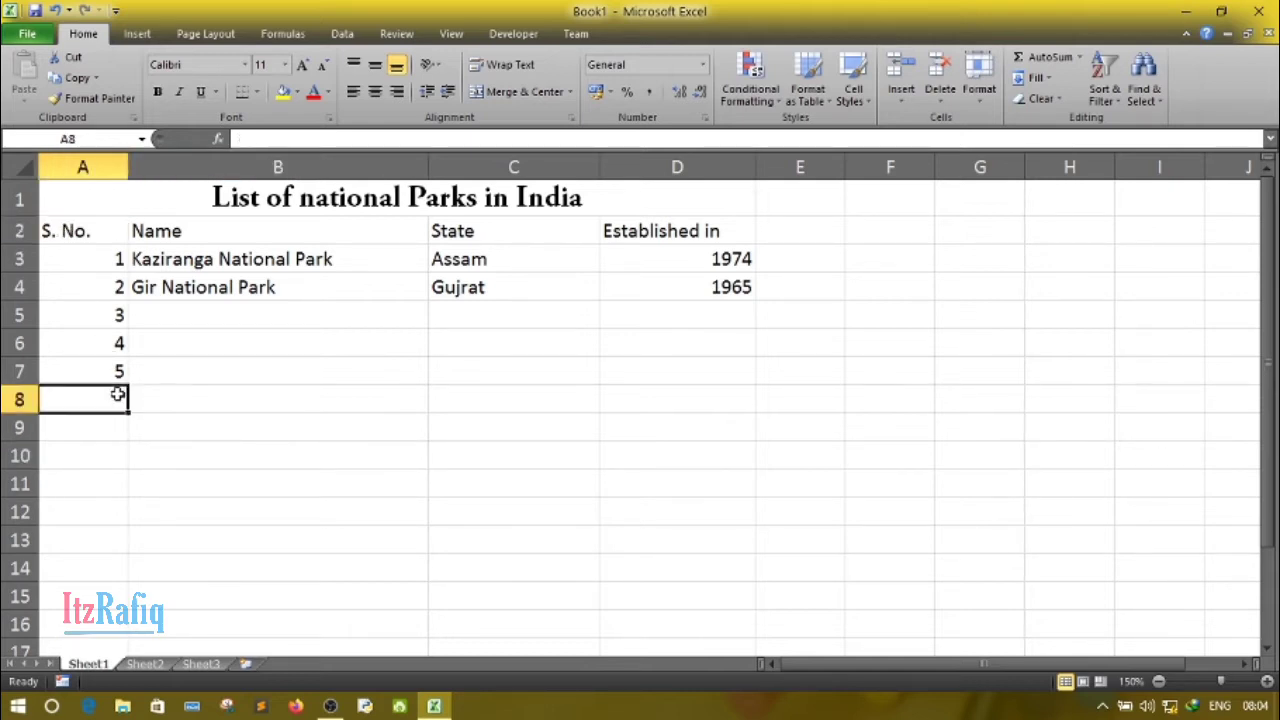
- Apply All Borders to the table range A2:D7, from the column headings to the fifth record
click(99, 233)
drag(99, 233, 732, 377)
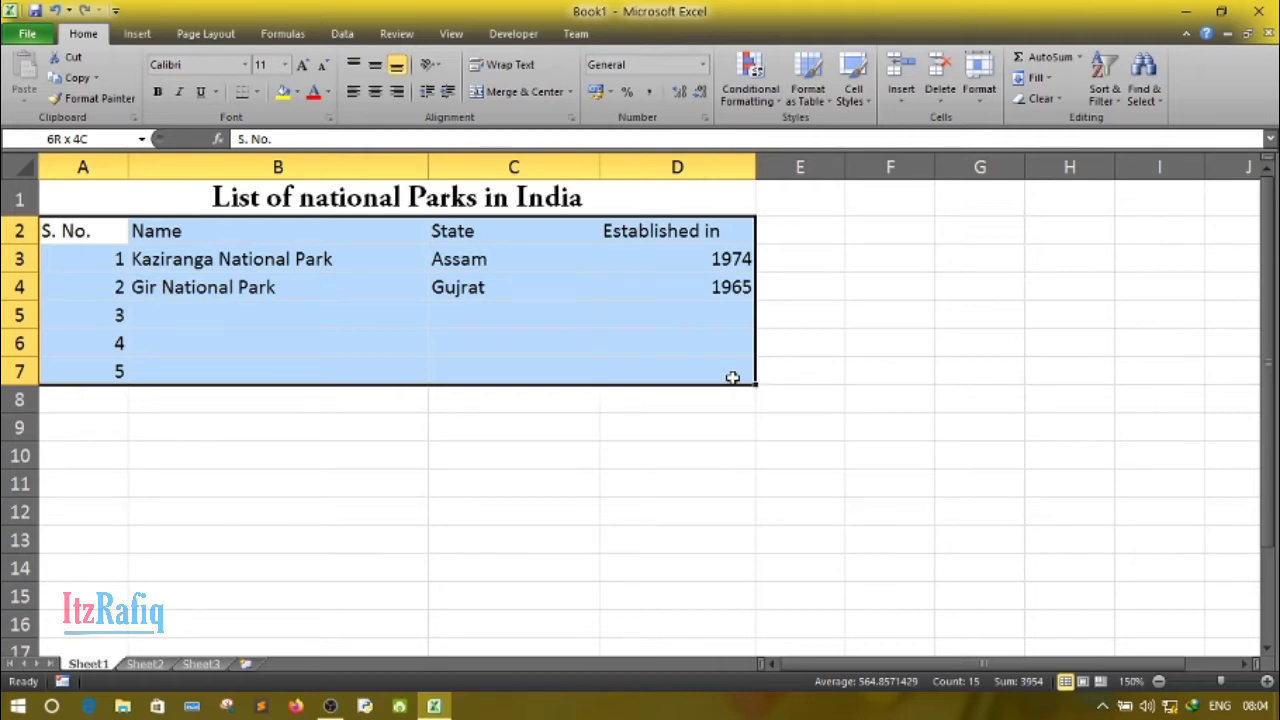
drag(732, 377, 732, 377)
click(258, 92)
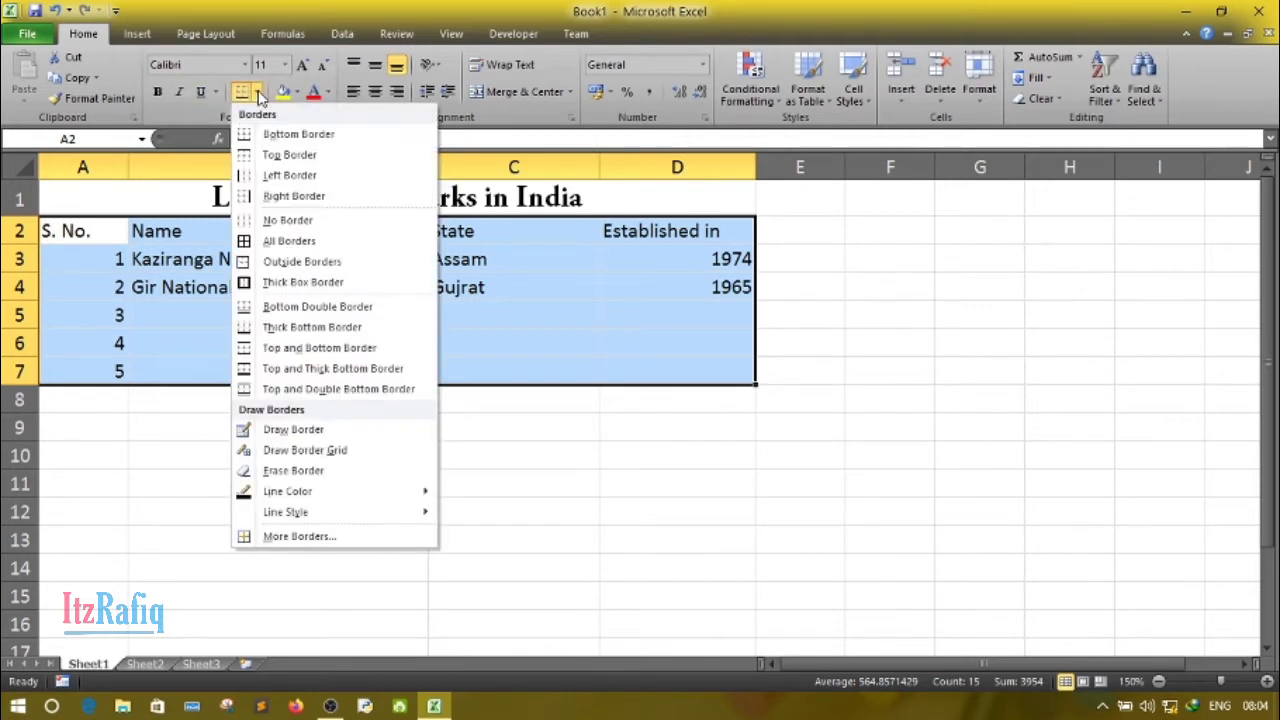
click(288, 241)
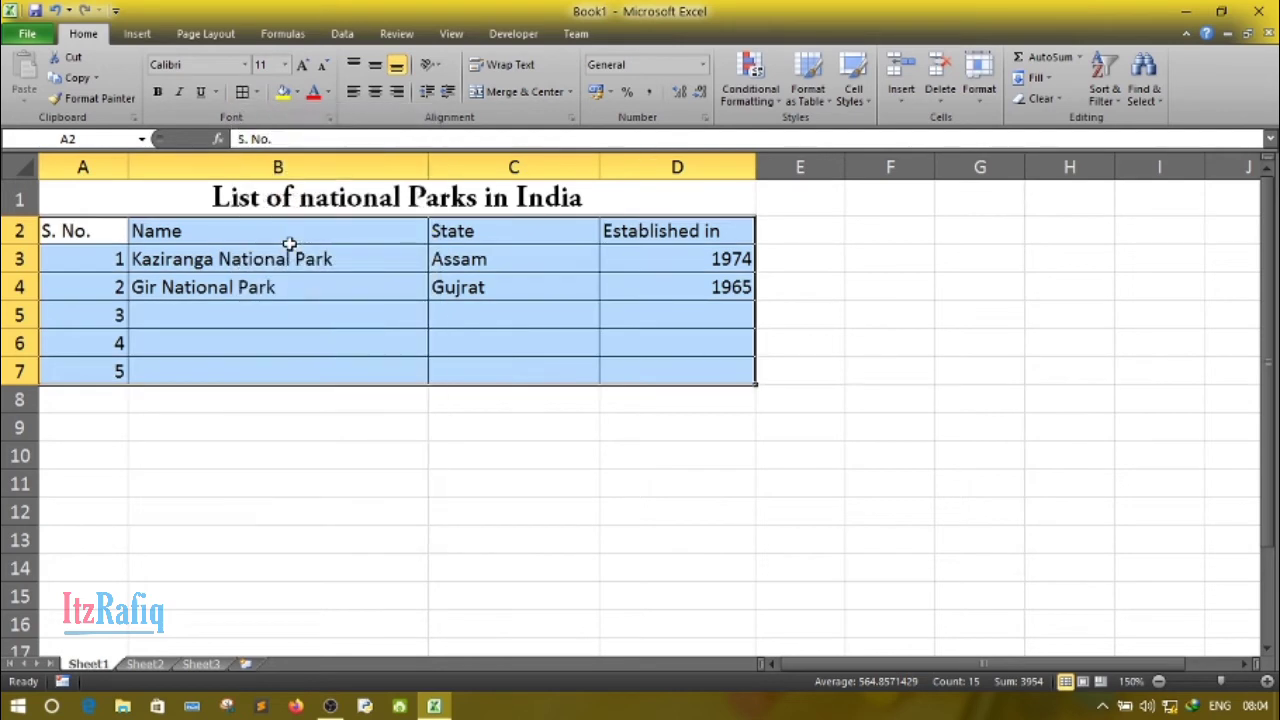
click(285, 348)
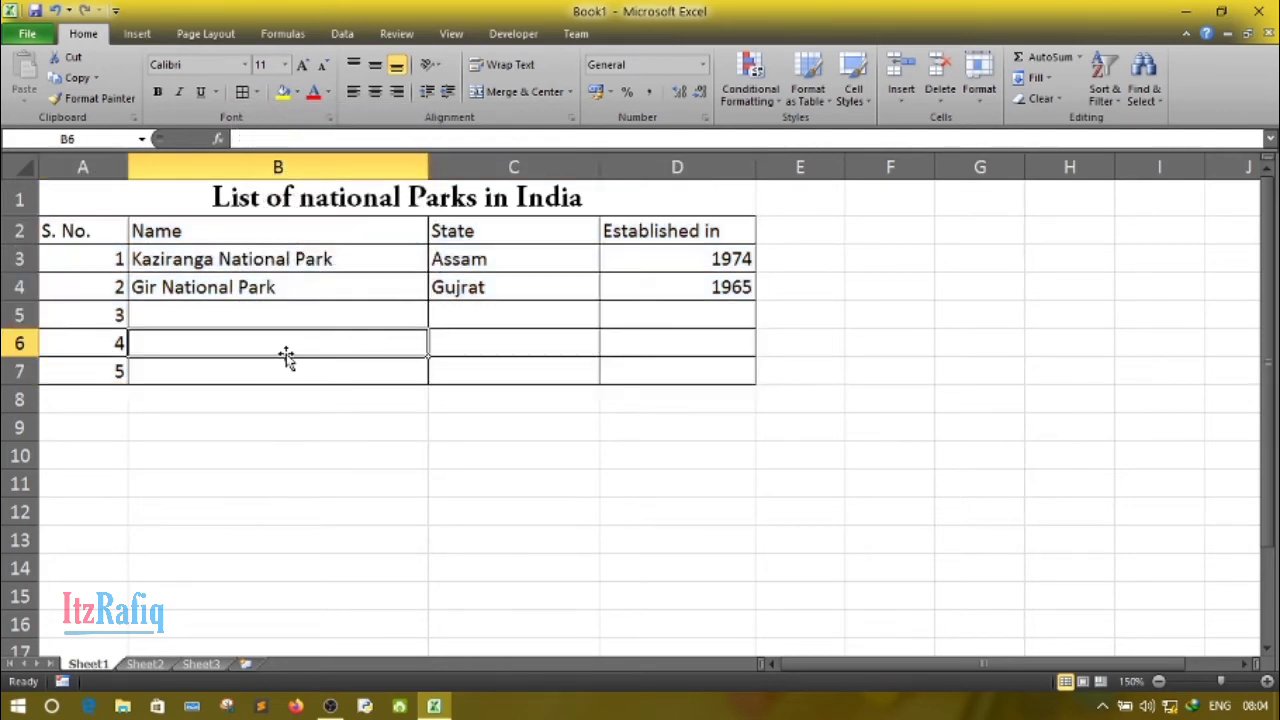
- Center the contents of the entire column A horizontally
click(76, 232)
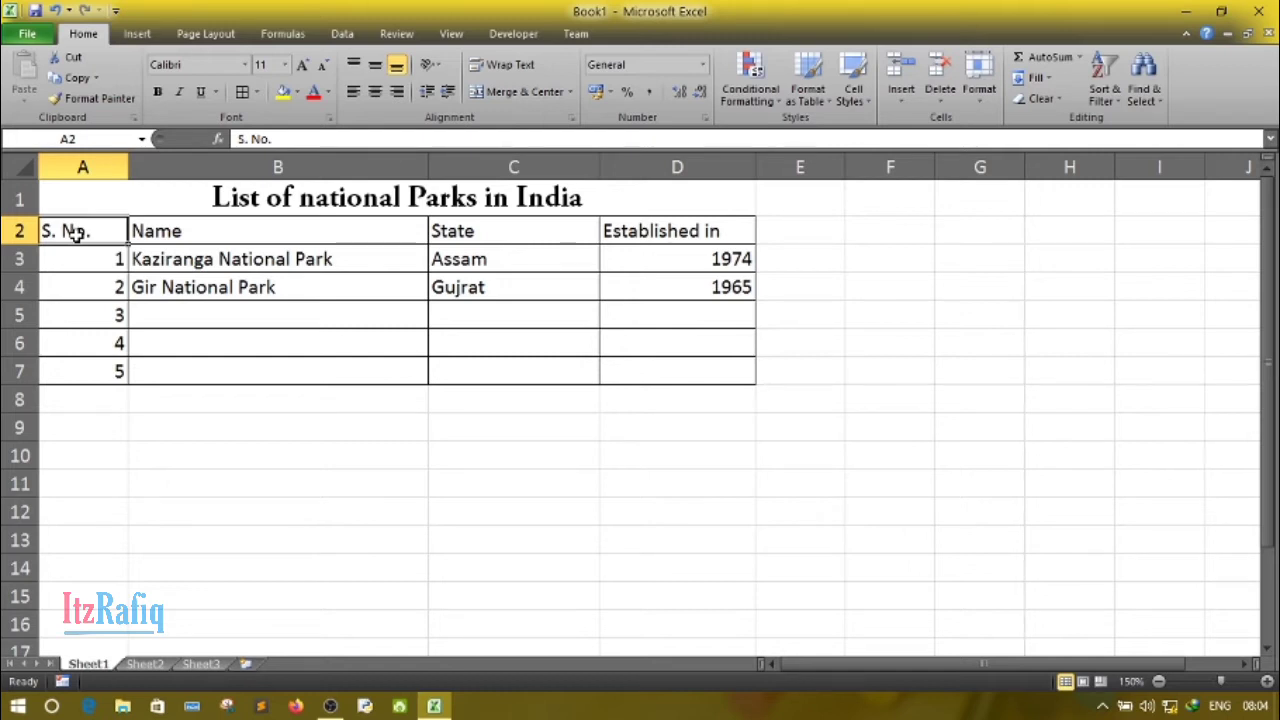
click(82, 165)
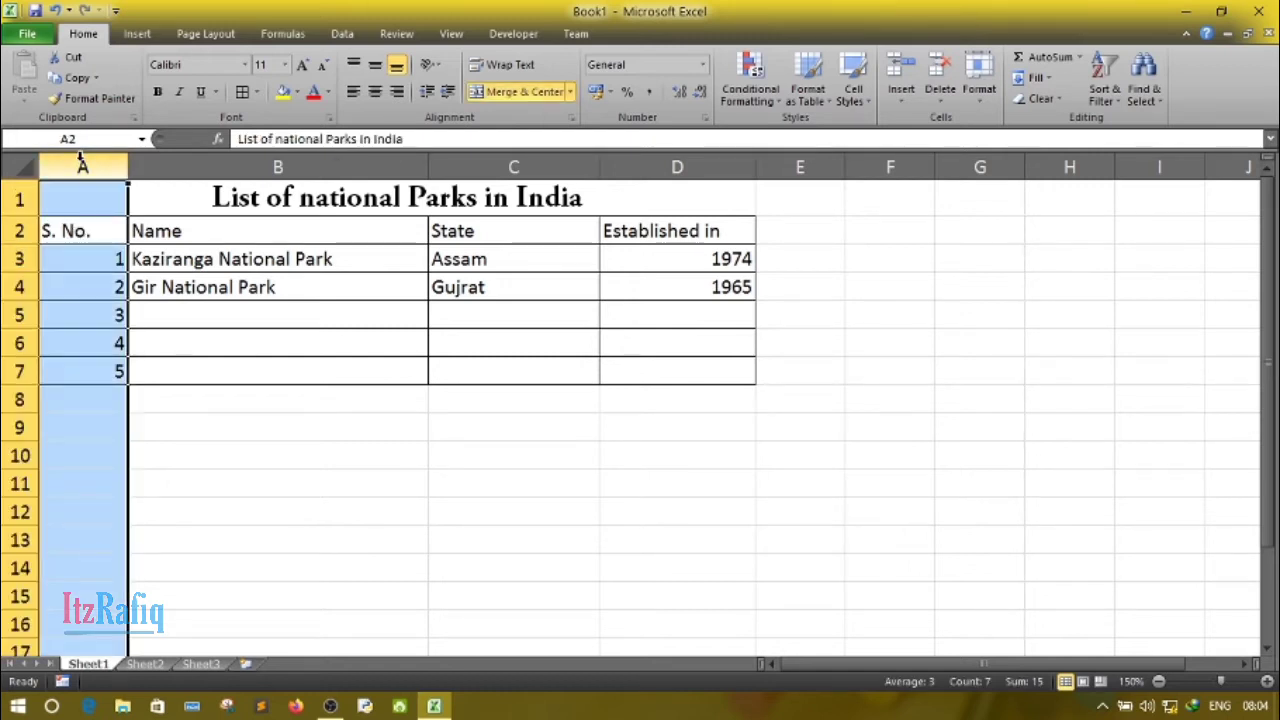
click(377, 92)
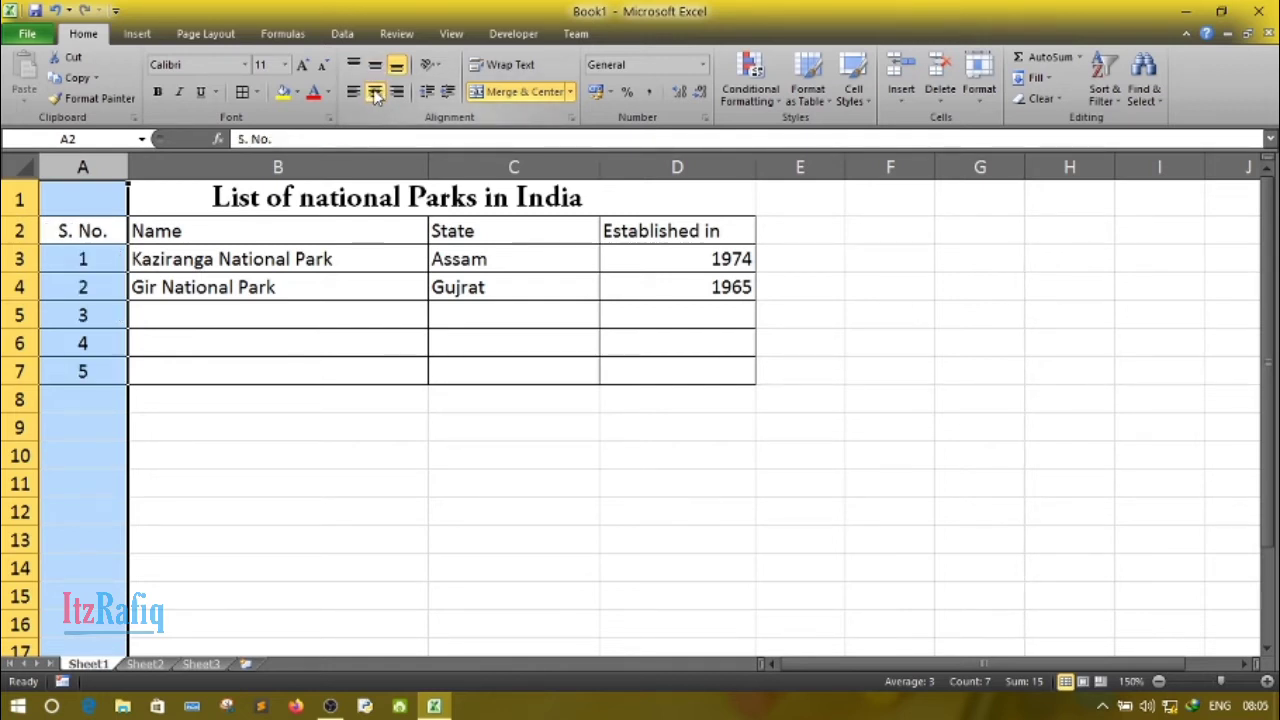
click(274, 476)
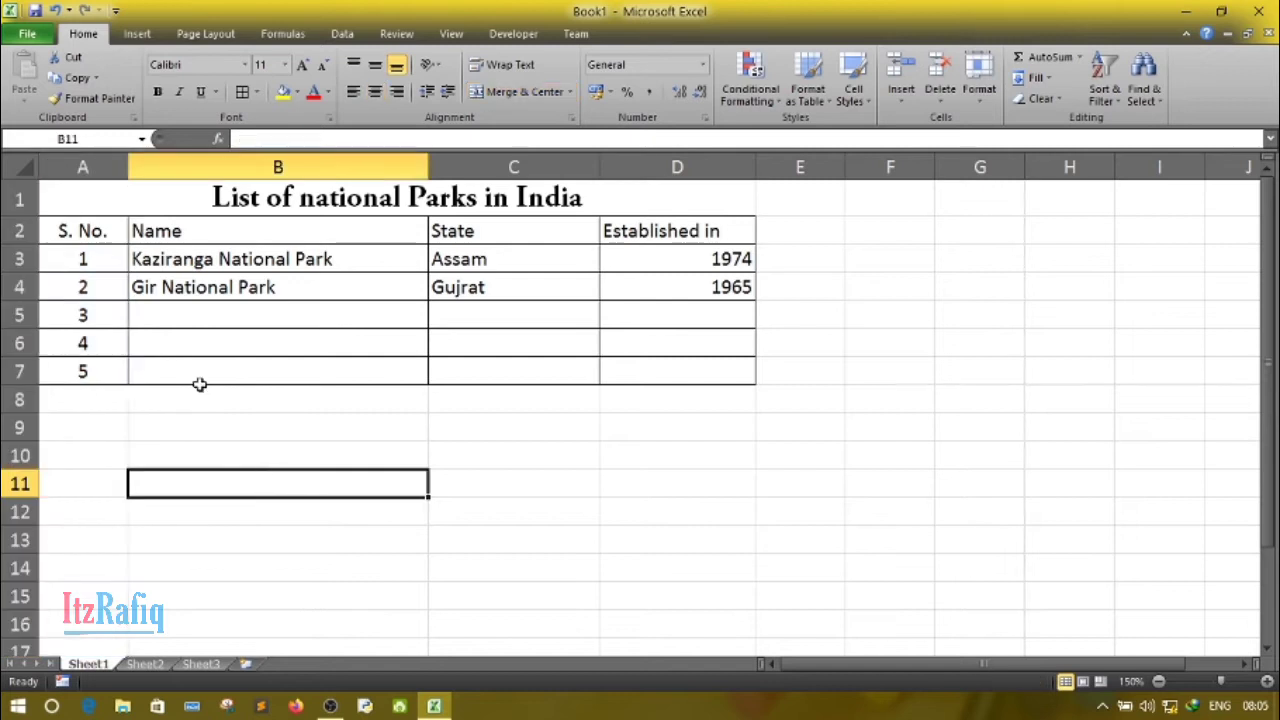
- Format the heading cells A2:D2 as bold Constantia text with a dark orange fill
click(80, 231)
drag(80, 231, 668, 237)
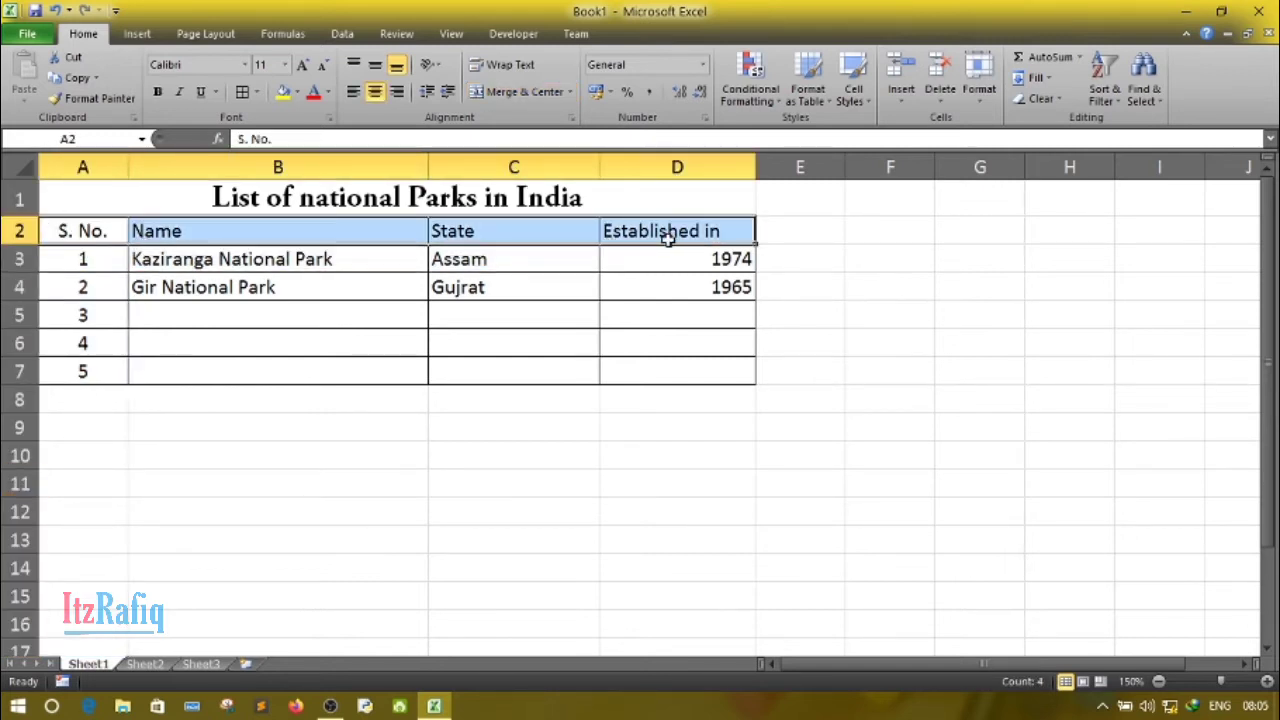
click(158, 95)
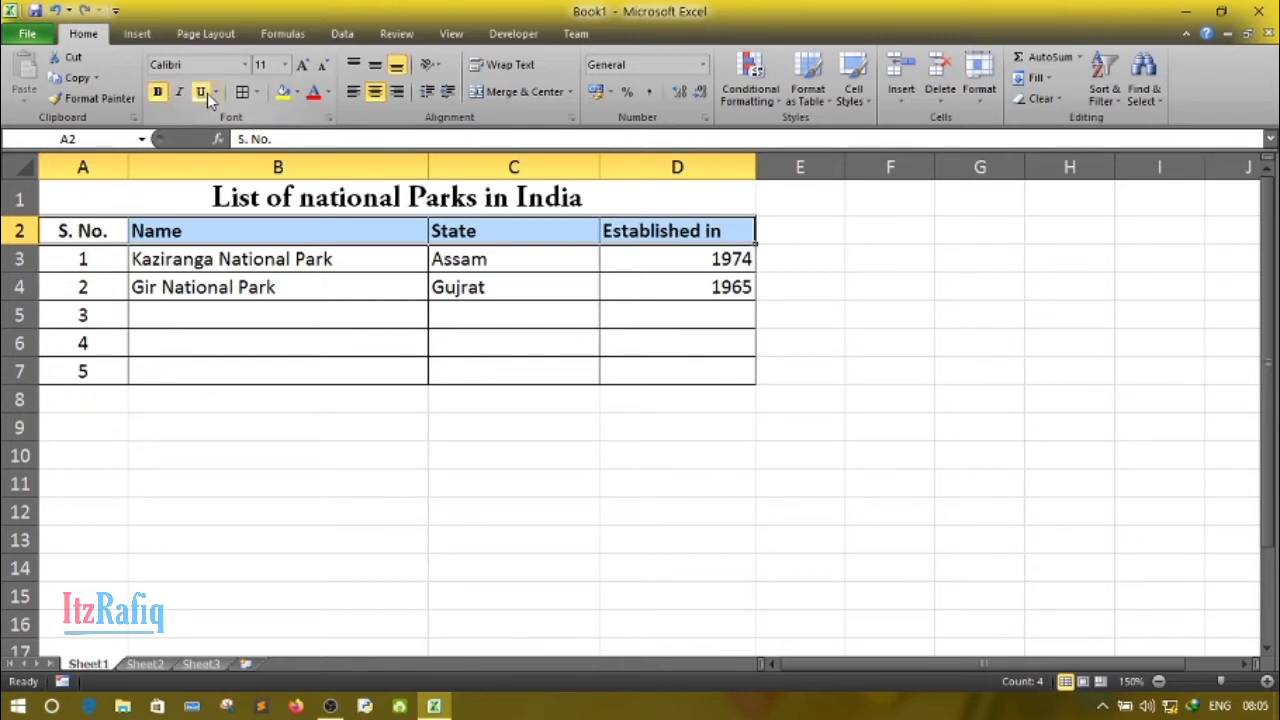
click(245, 66)
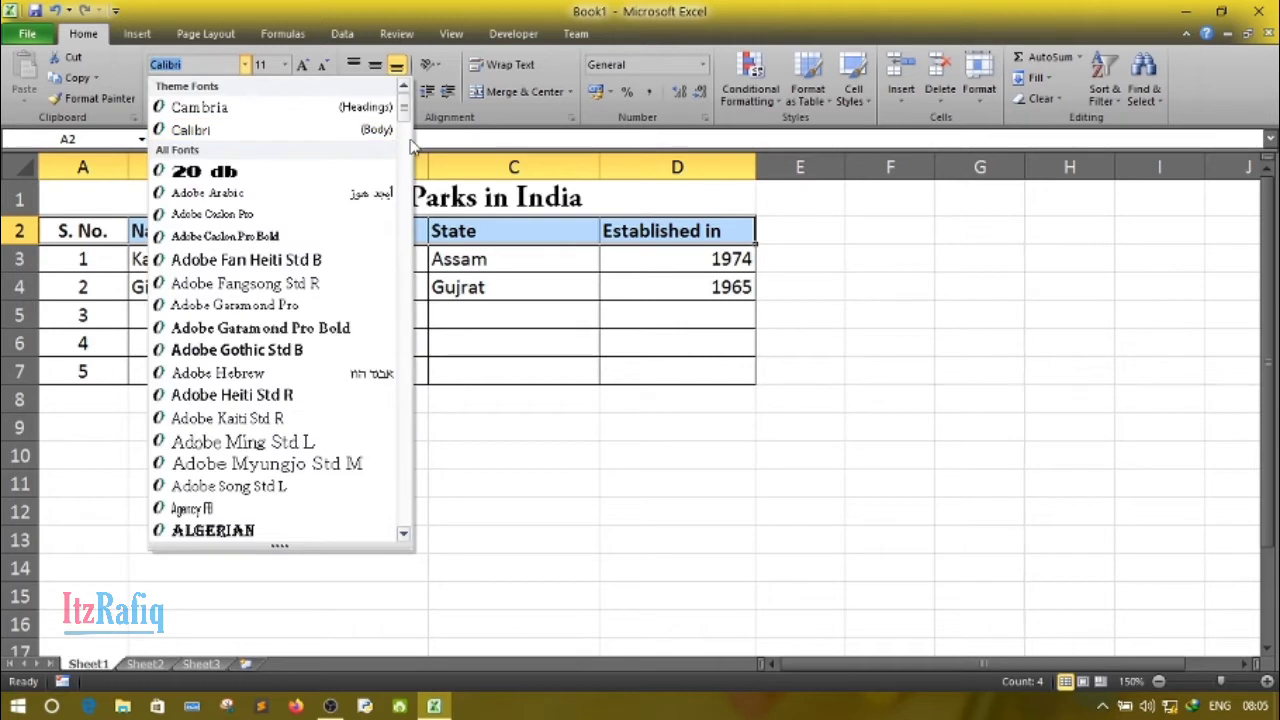
drag(405, 115, 401, 205)
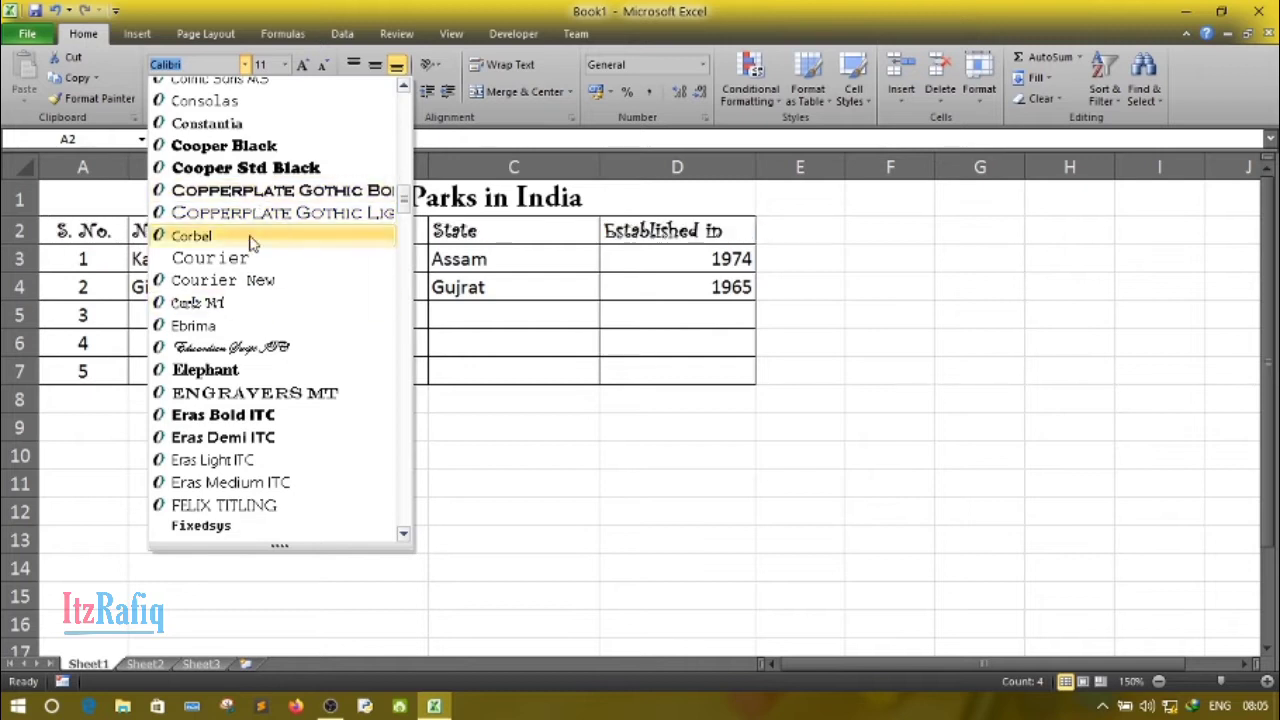
click(258, 128)
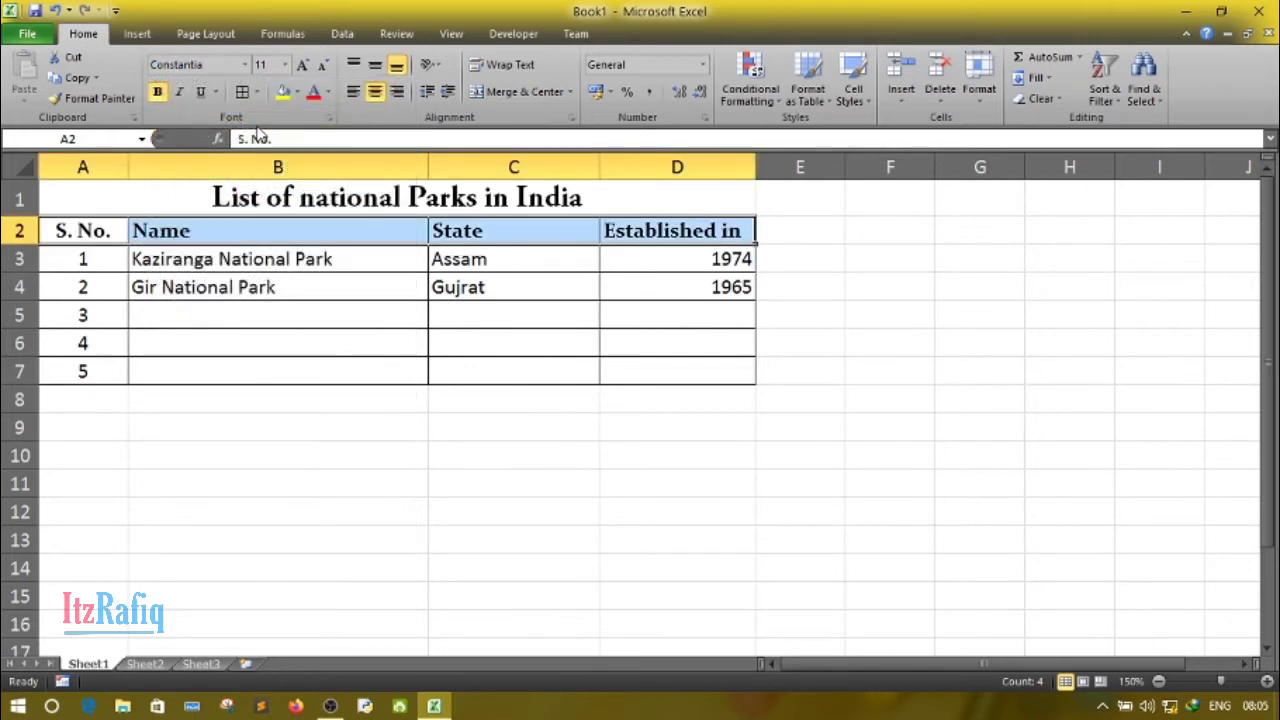
click(298, 92)
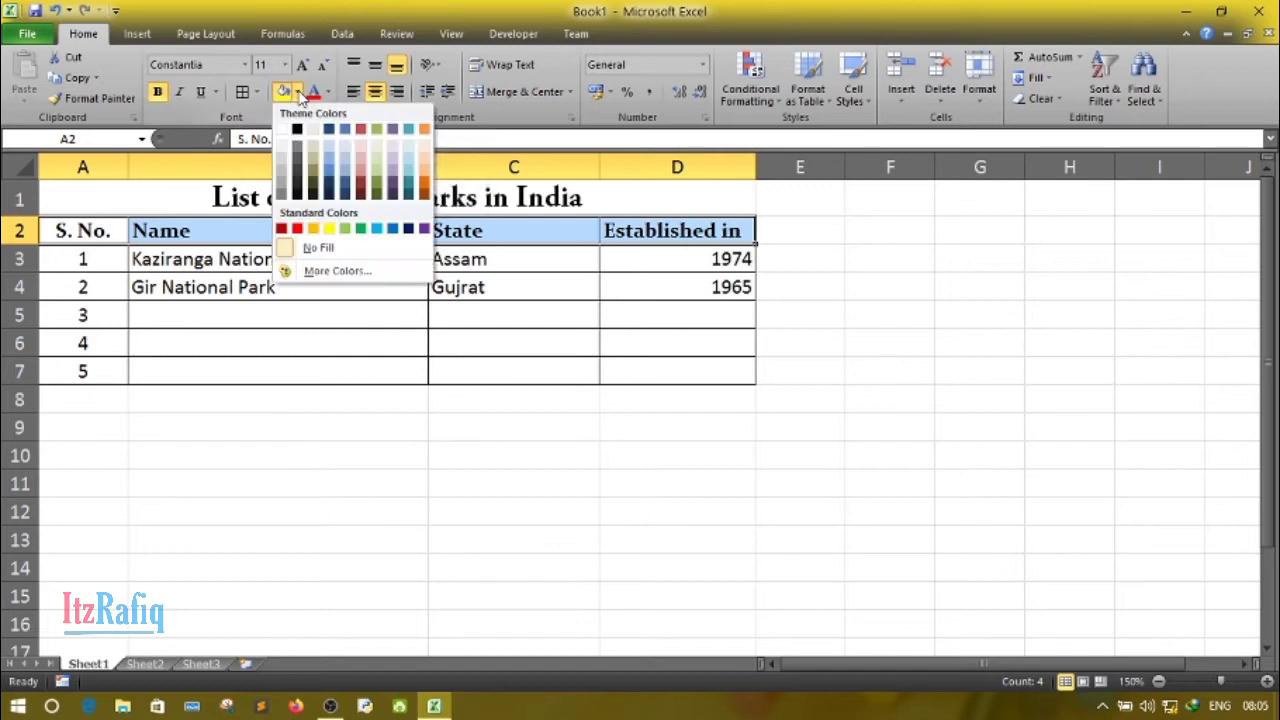
click(422, 183)
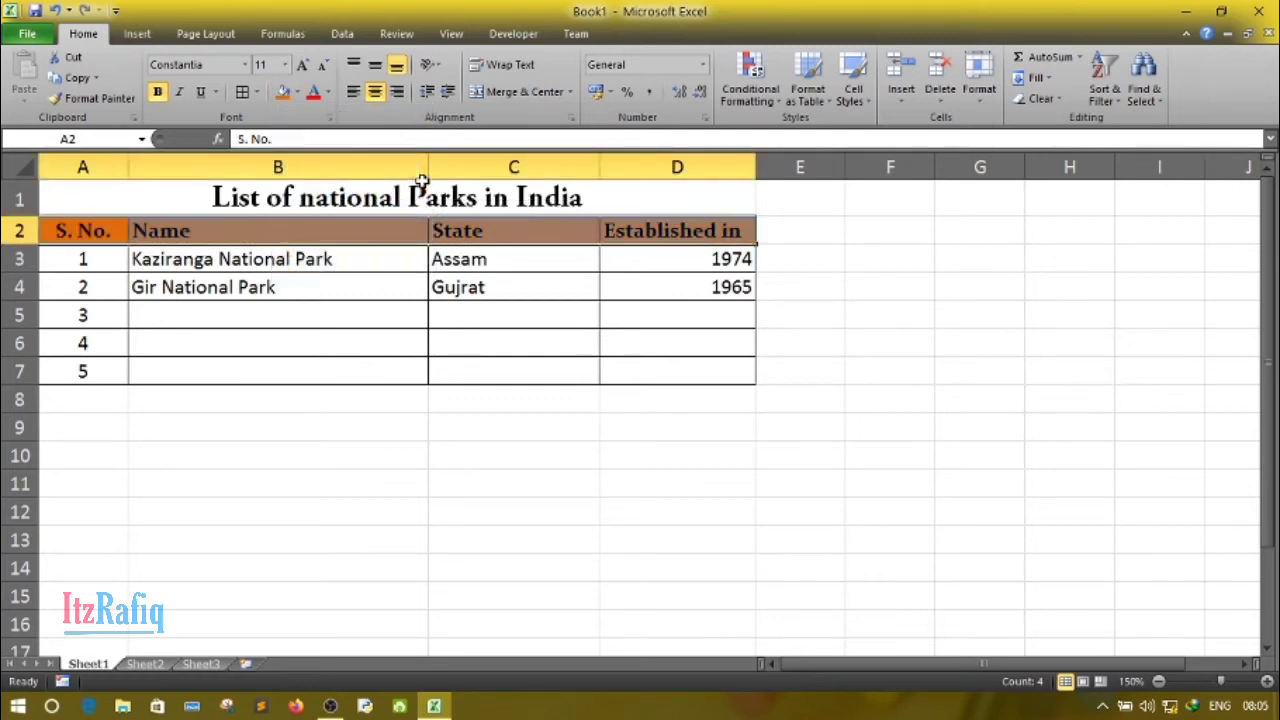
click(358, 492)
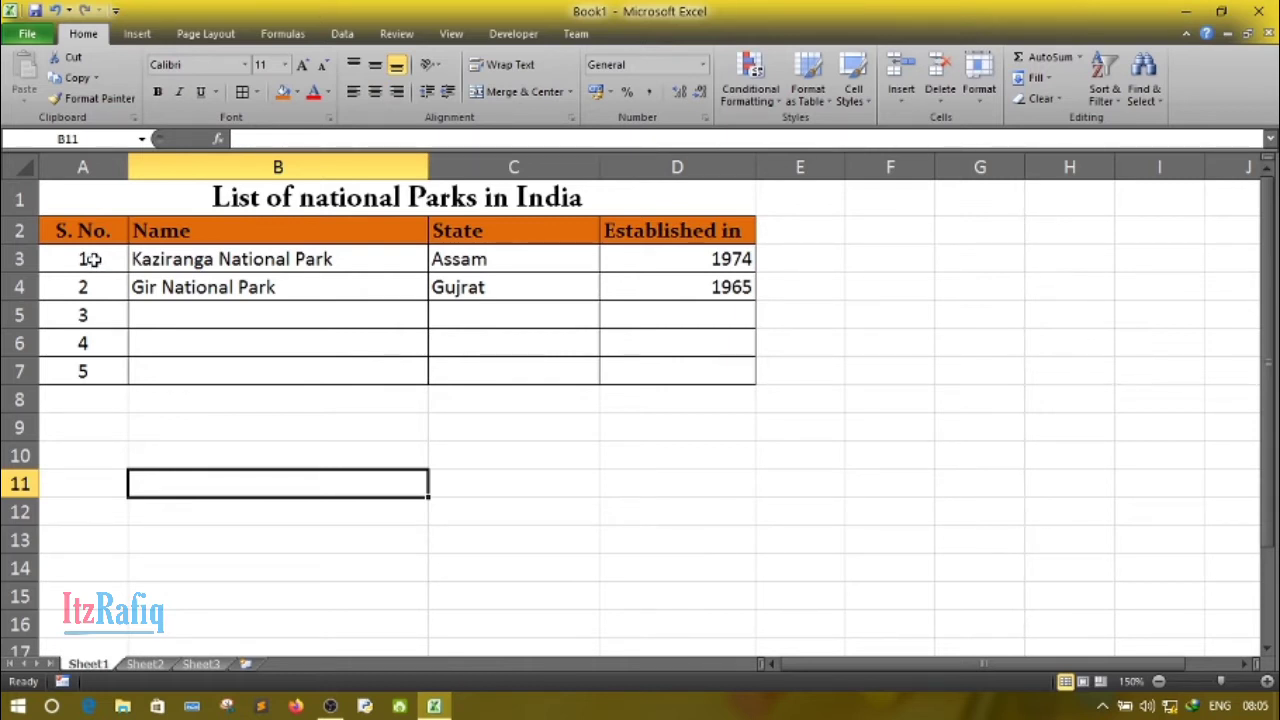
drag(91, 259, 91, 366)
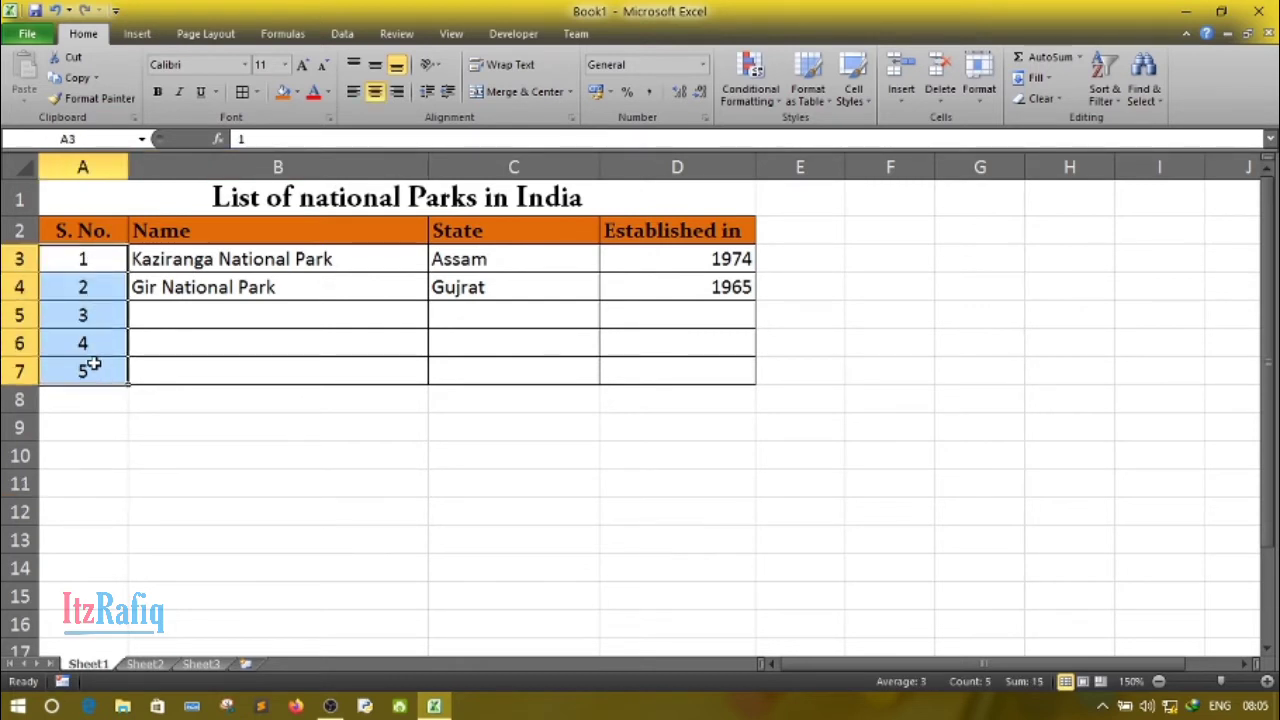
click(297, 90)
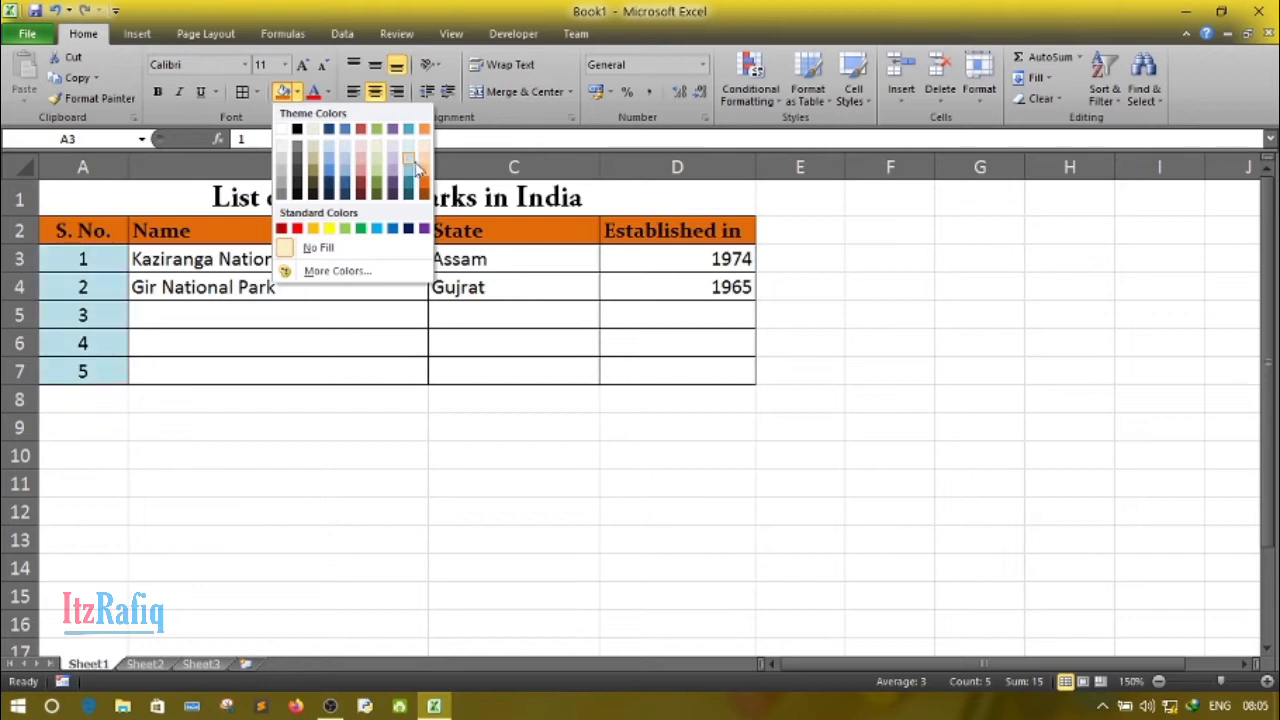
click(240, 322)
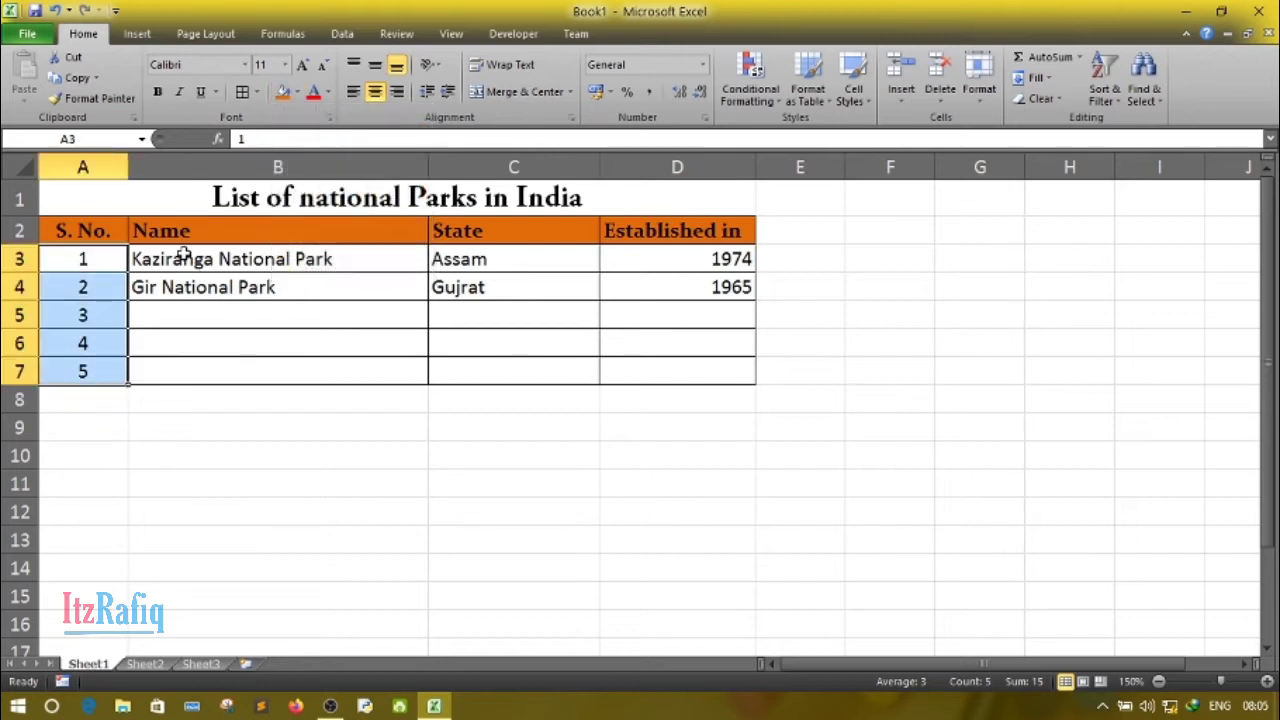
- Shade the park name cells B3:B7 with a light purple fill
click(183, 252)
drag(230, 268, 275, 359)
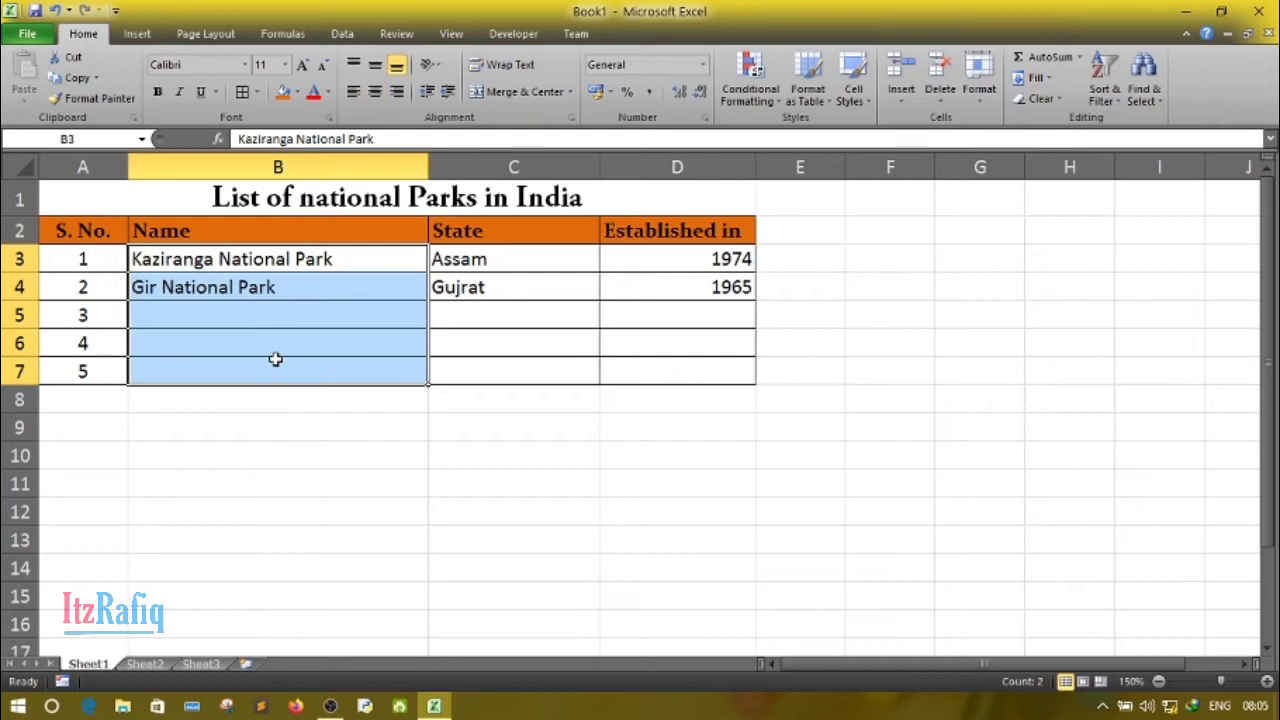
click(297, 92)
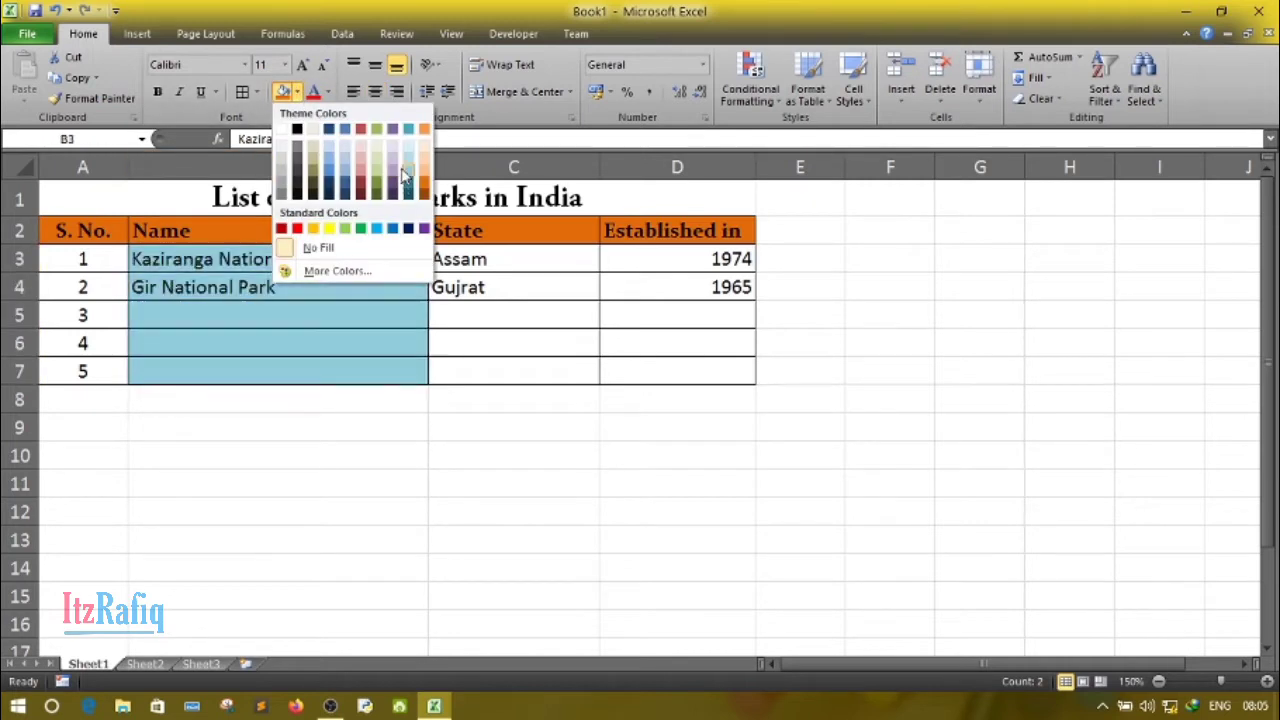
click(394, 149)
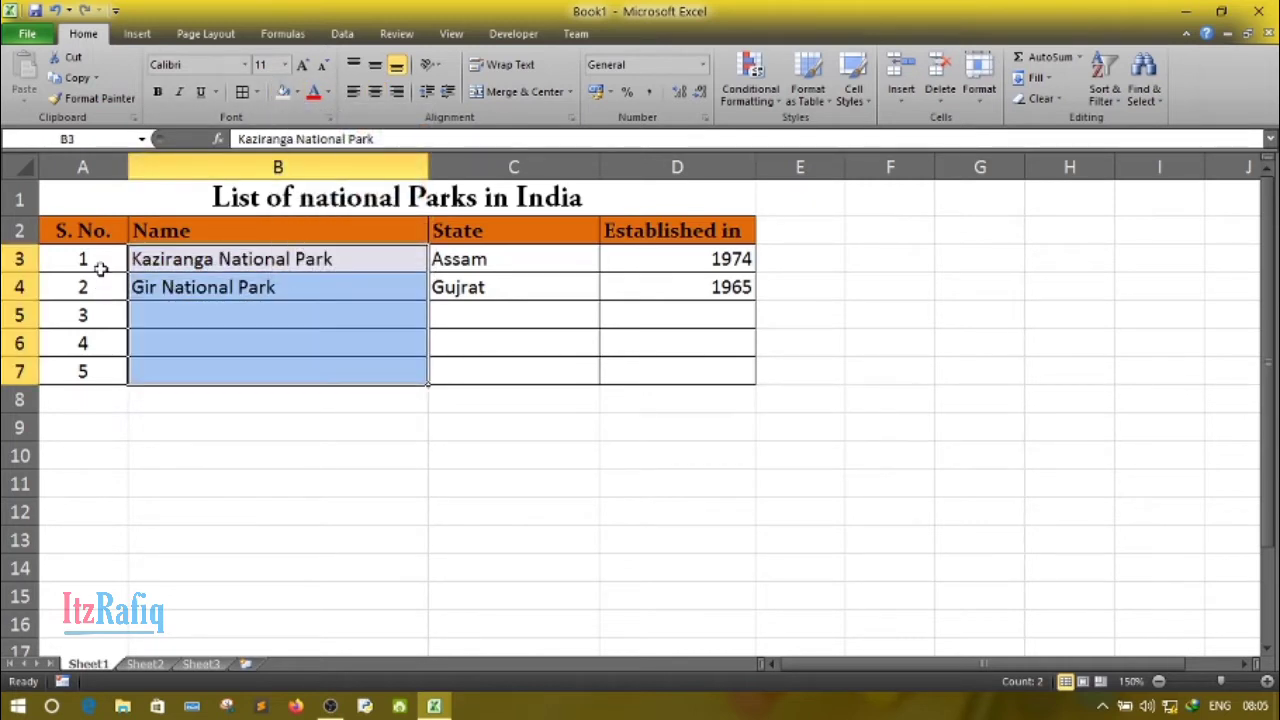
- Try a light orange font color on the serial numbers A3:A7 and reset it to Automatic
drag(102, 260, 106, 369)
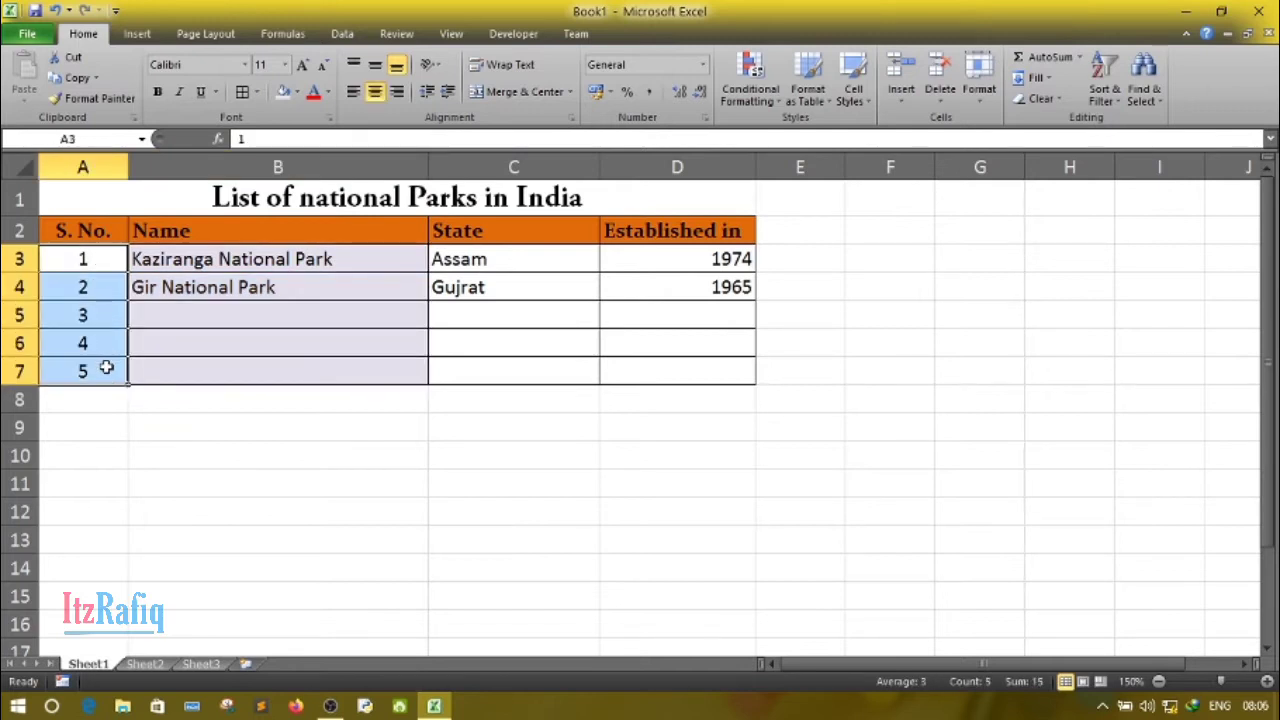
click(328, 93)
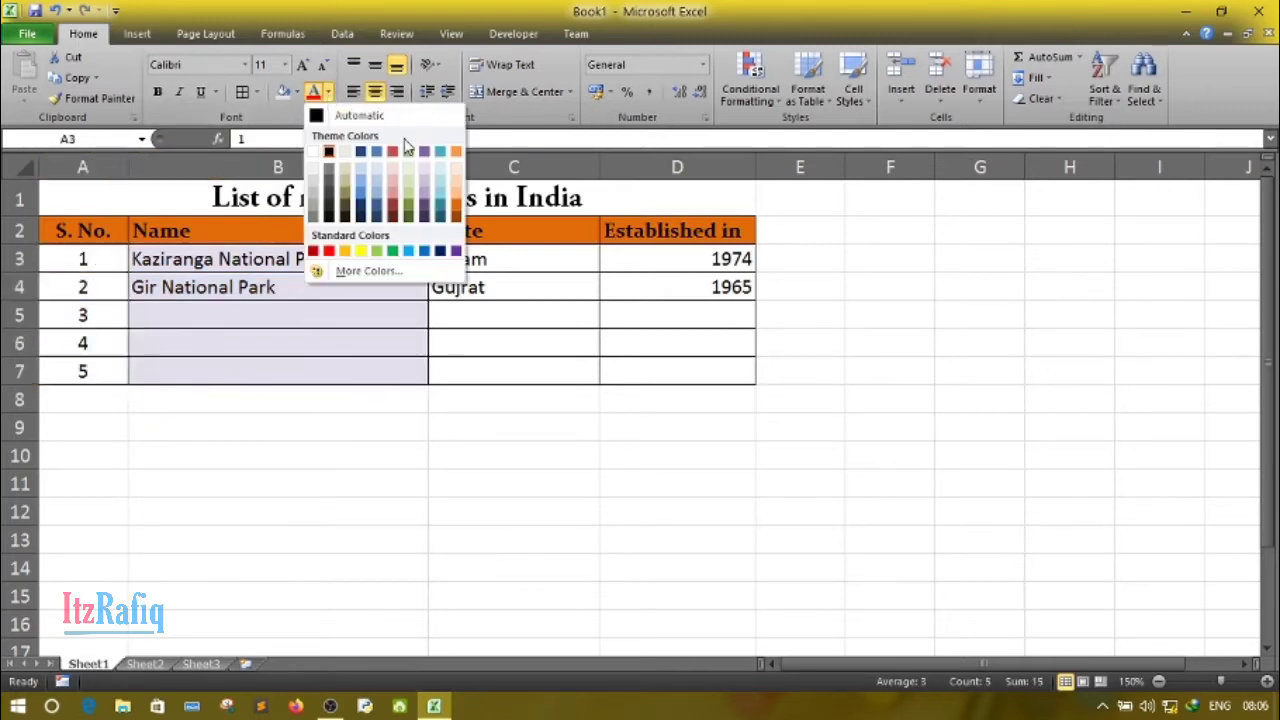
click(456, 192)
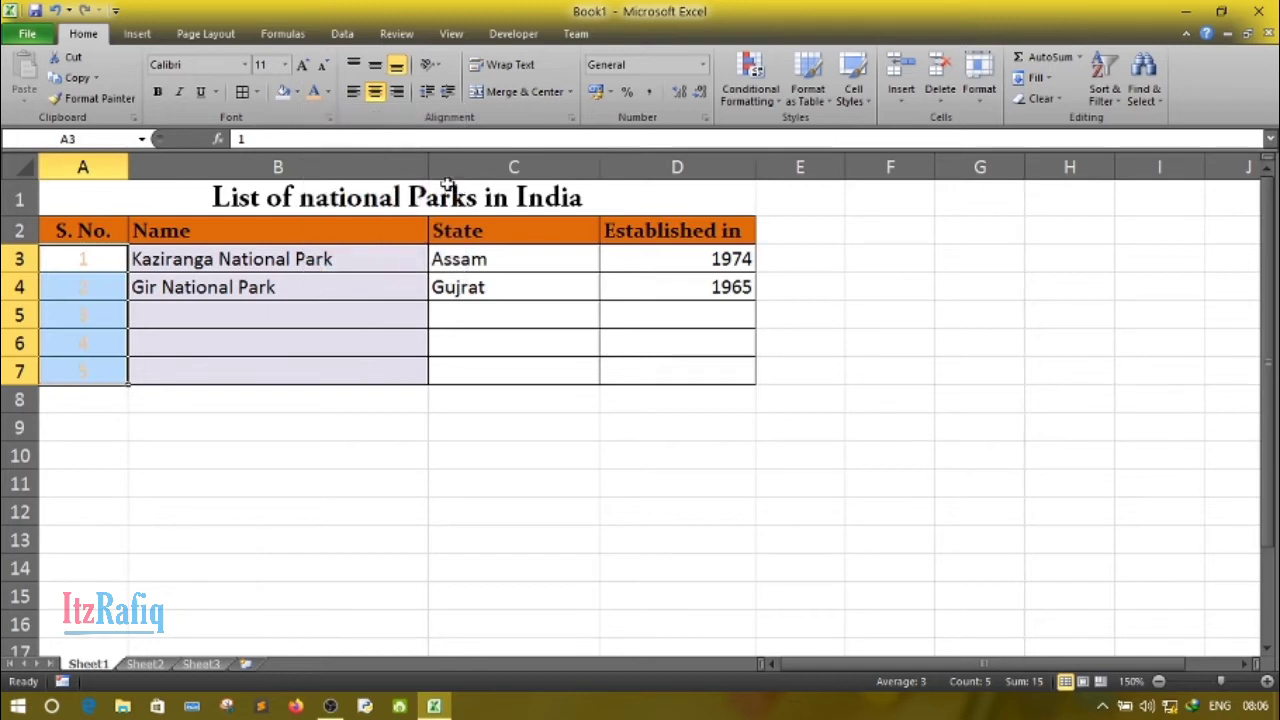
click(328, 93)
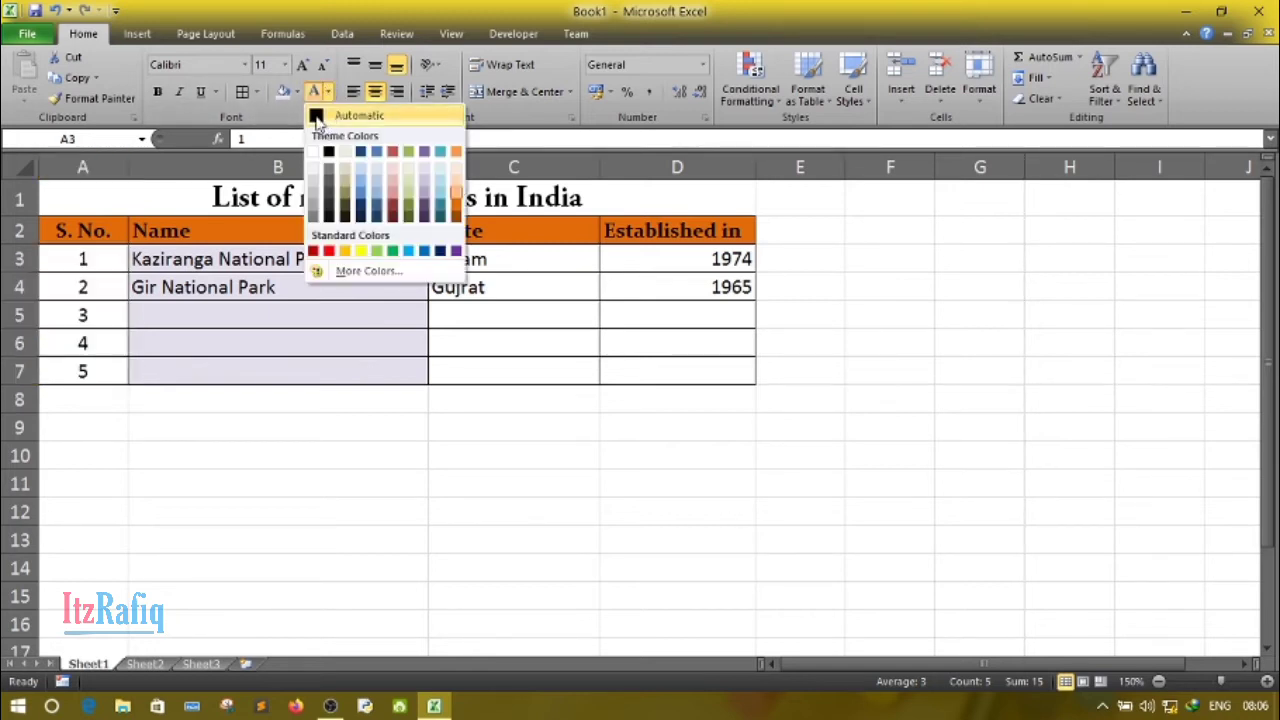
click(322, 118)
- Shade the serial number cells A3:A7 with a light orange fill
click(298, 92)
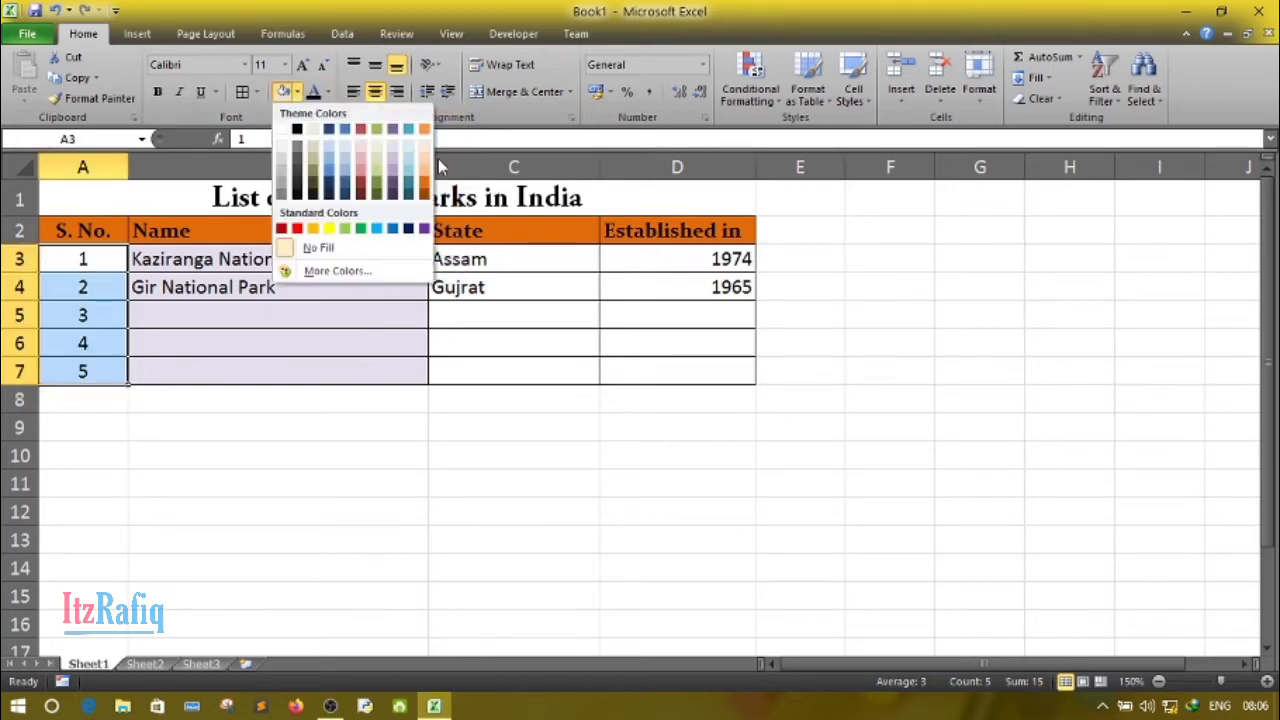
click(428, 160)
click(540, 316)
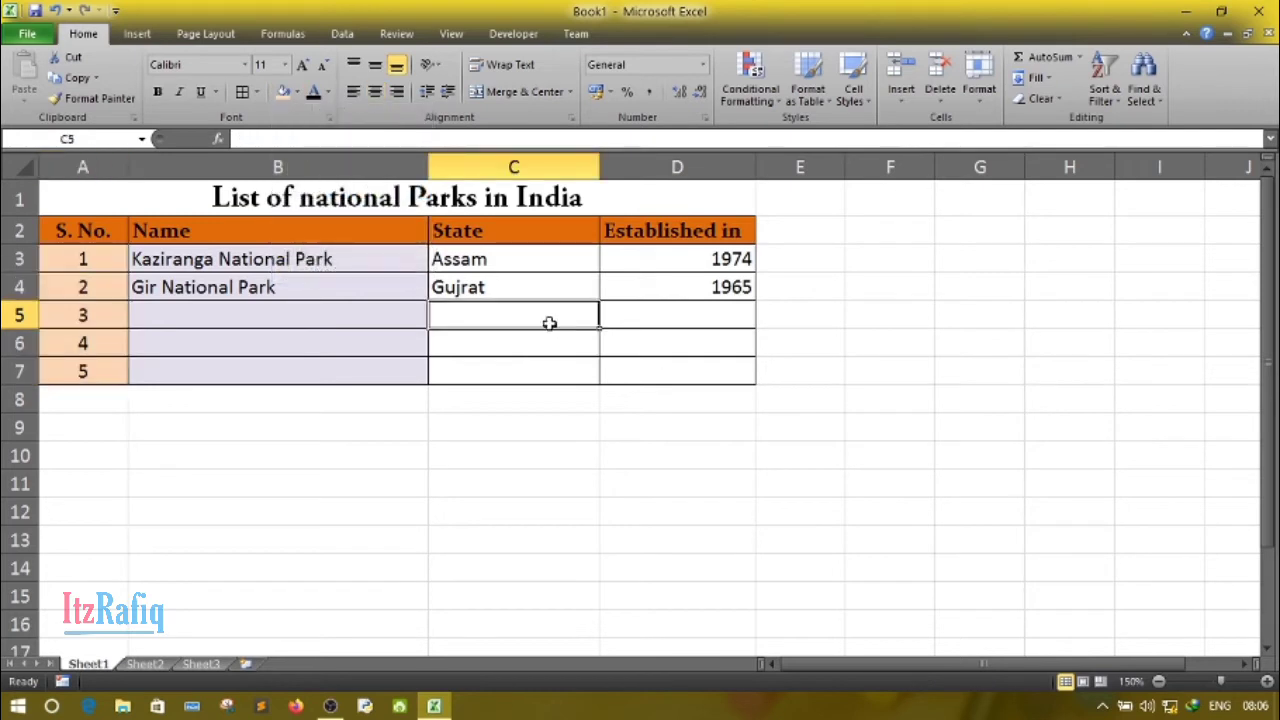
- Shade the state cells C3:C7 with a light blue fill
drag(506, 259, 507, 368)
click(298, 92)
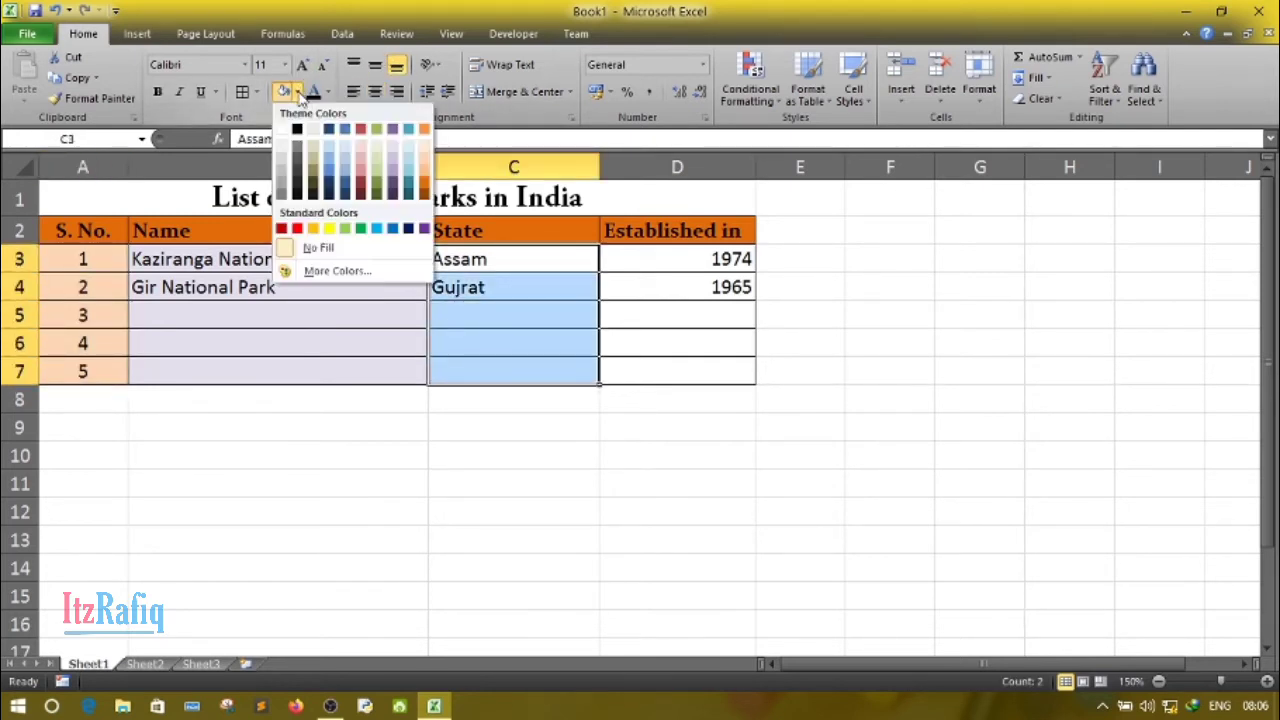
click(333, 163)
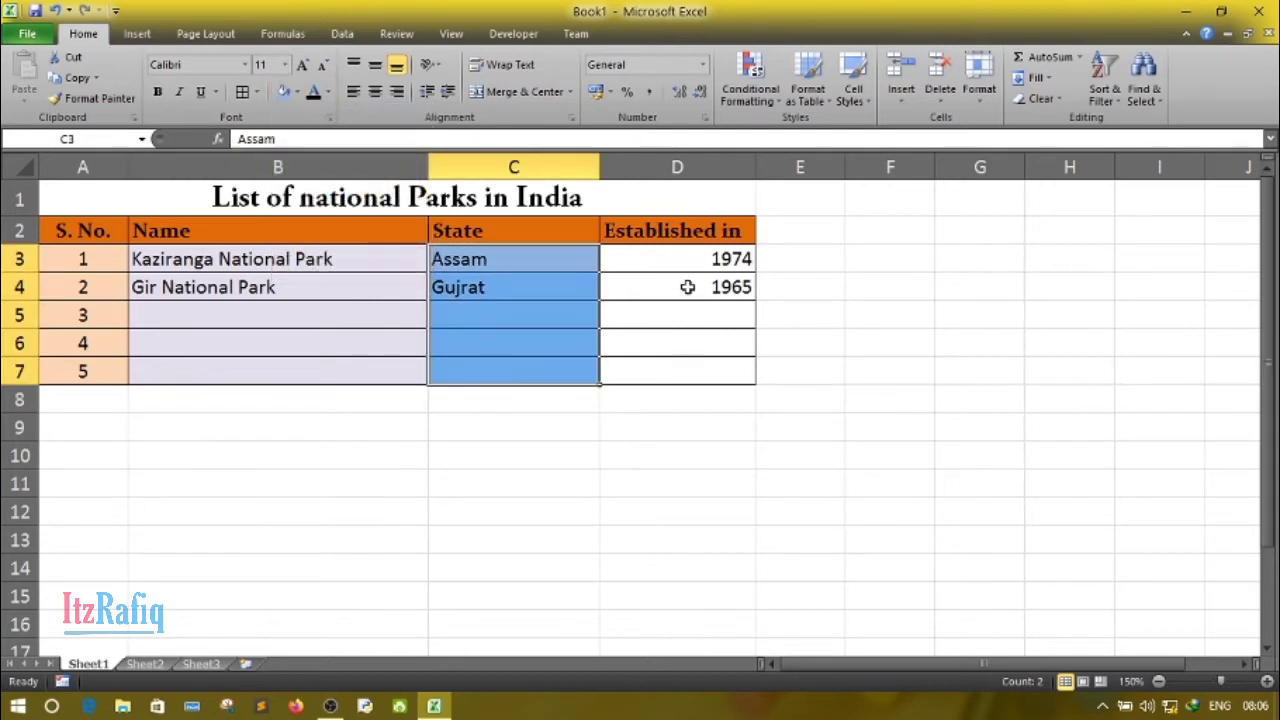
- Shade the establishment year cells D3:D7 with a light red fill
drag(649, 252, 683, 363)
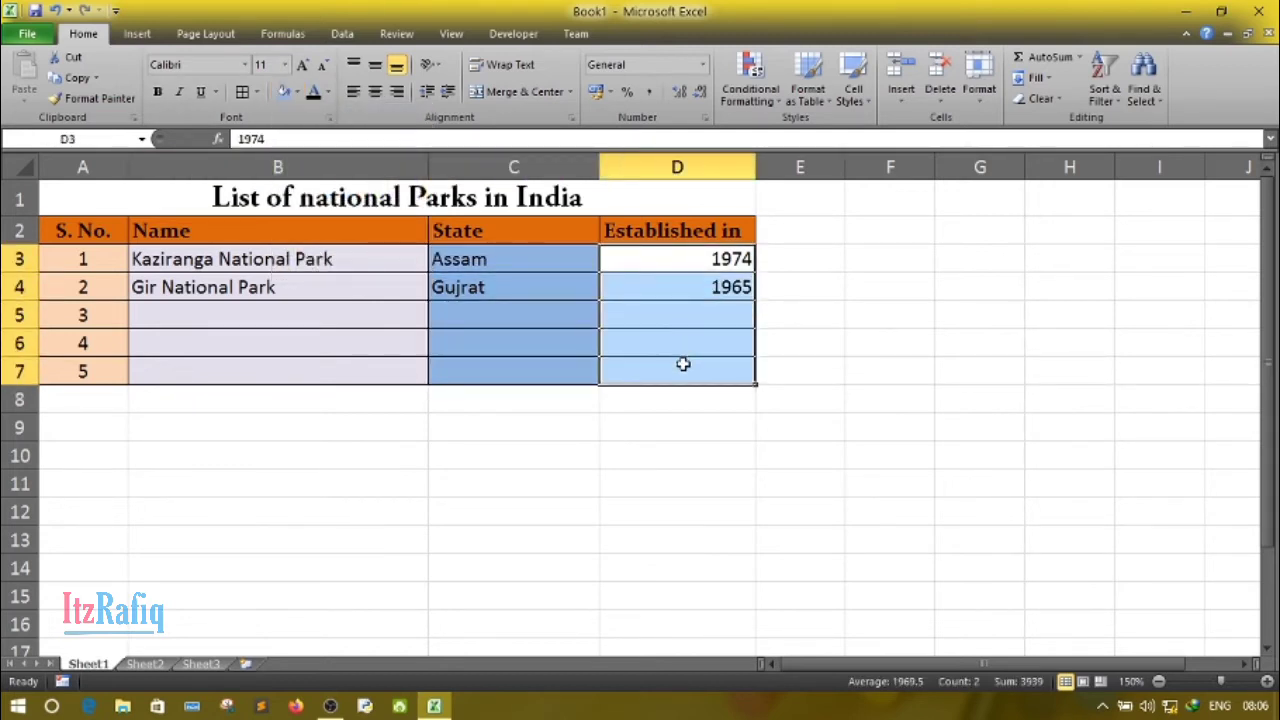
click(297, 92)
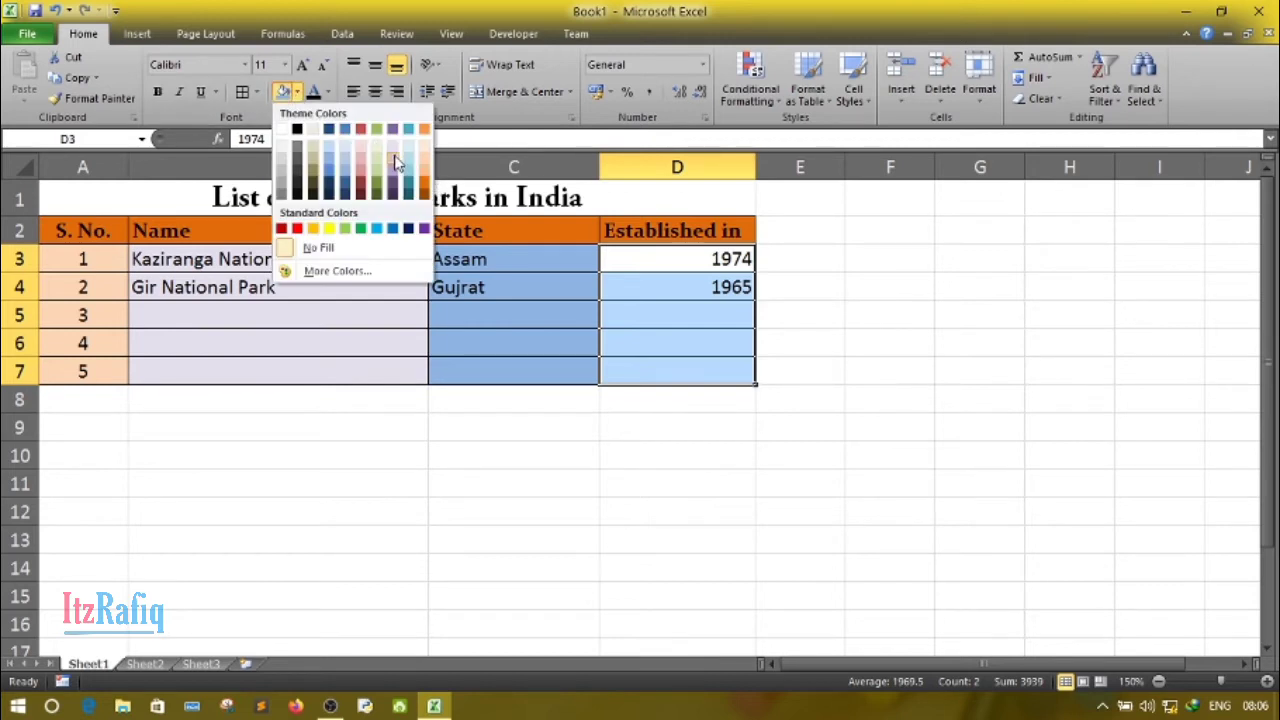
click(361, 157)
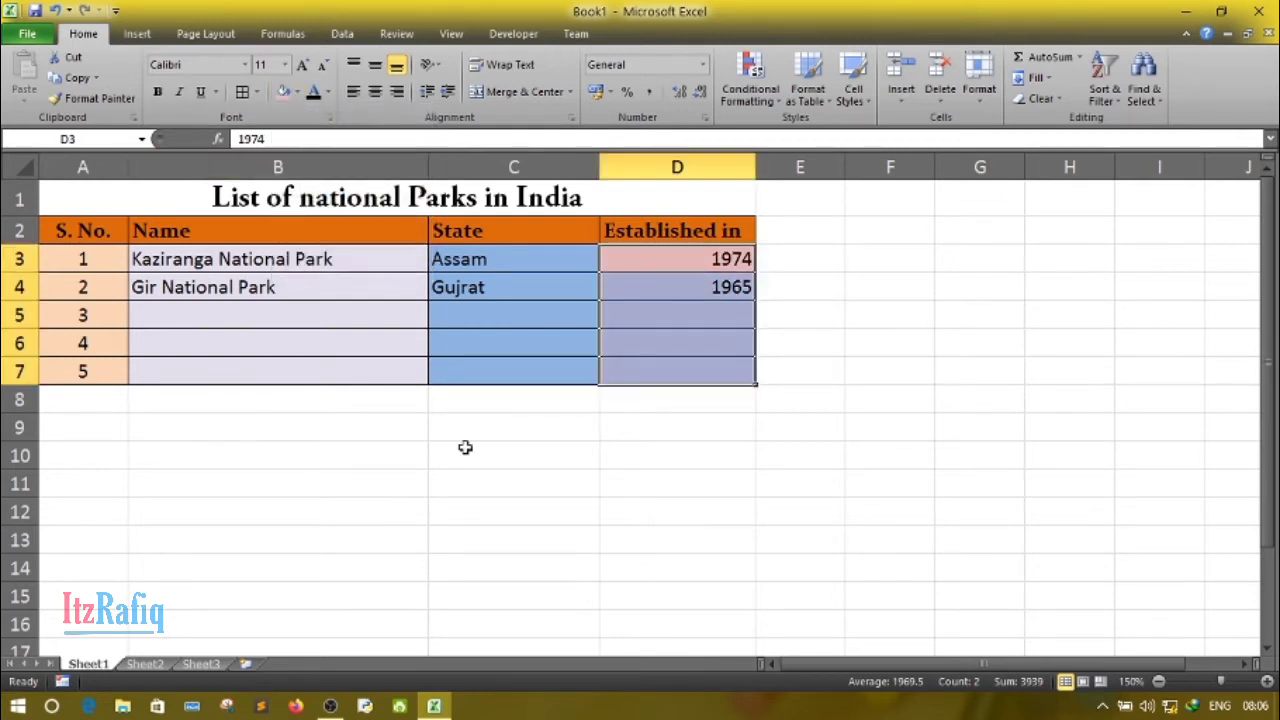
click(379, 511)
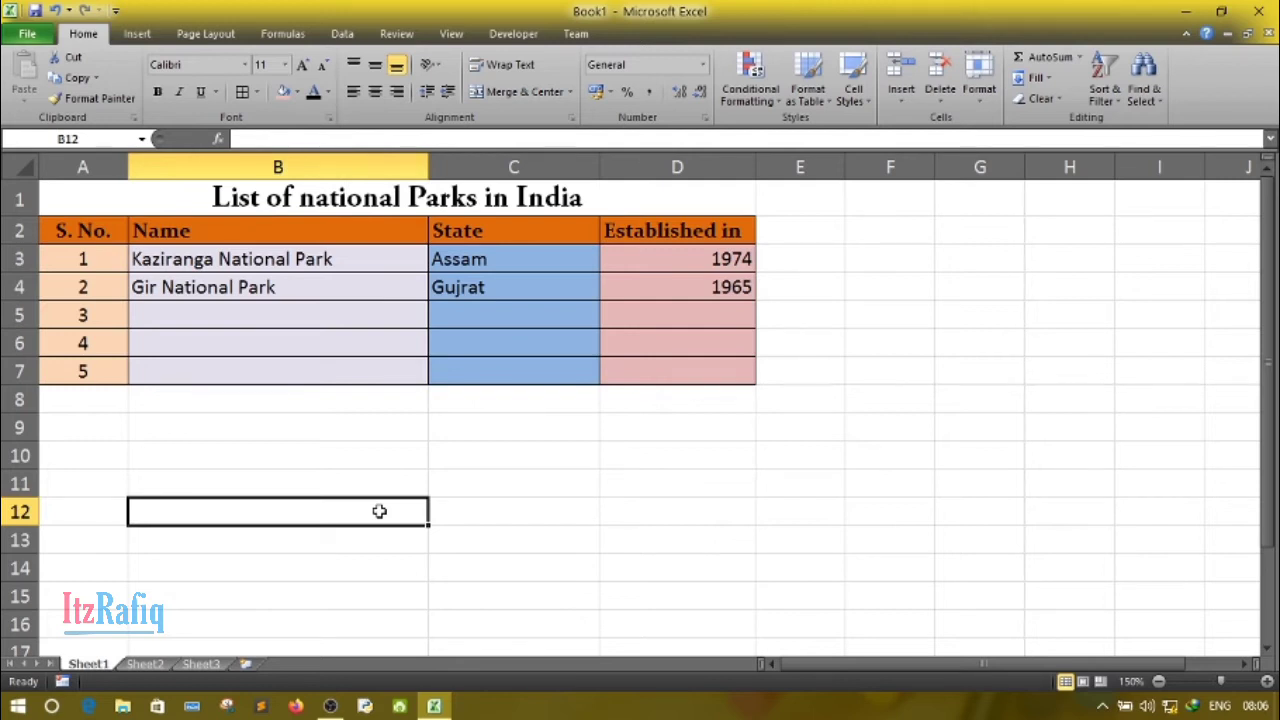
- Capitalize the word "National" in the title so it reads "List of National Parks in India"
click(328, 201)
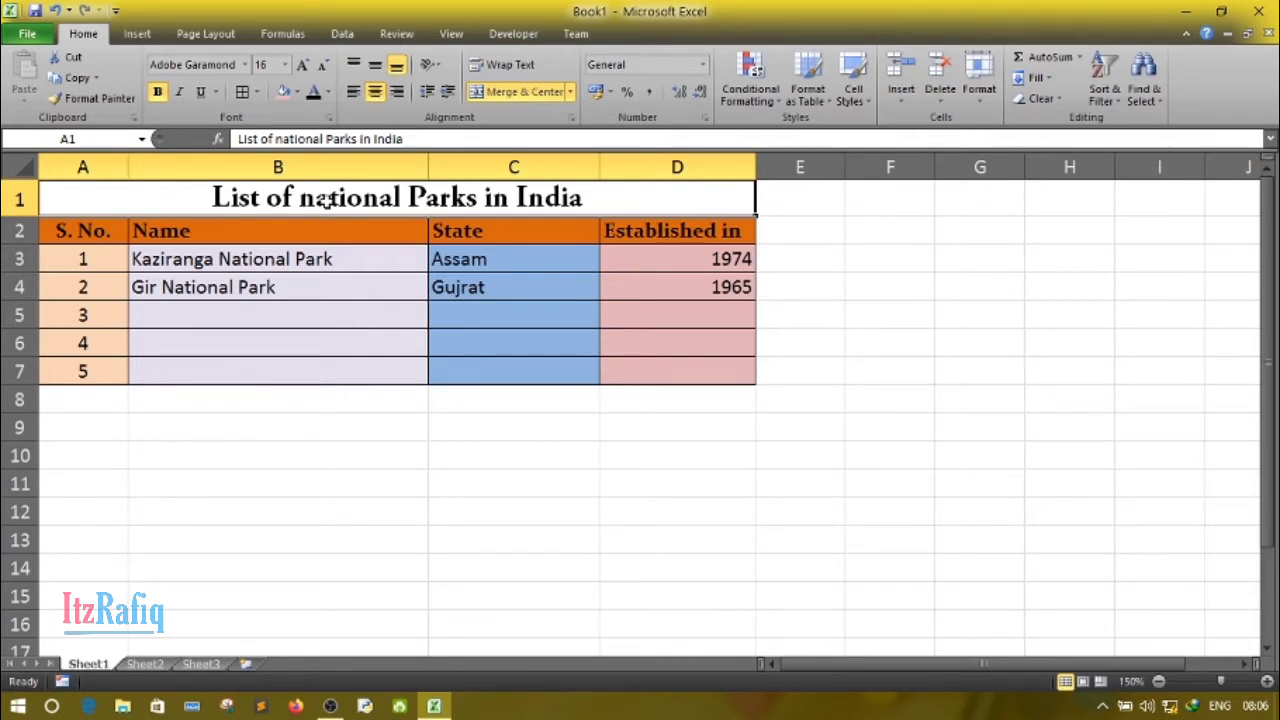
double_click(328, 200)
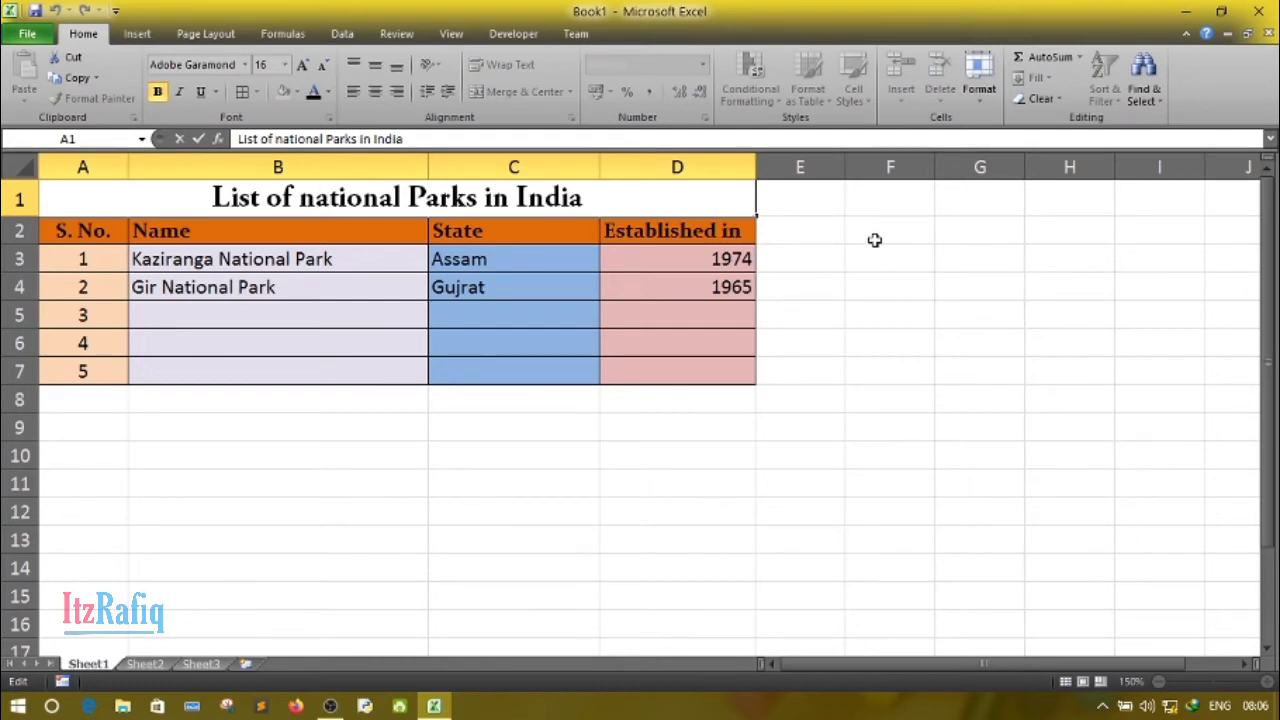
key(BackSpace)
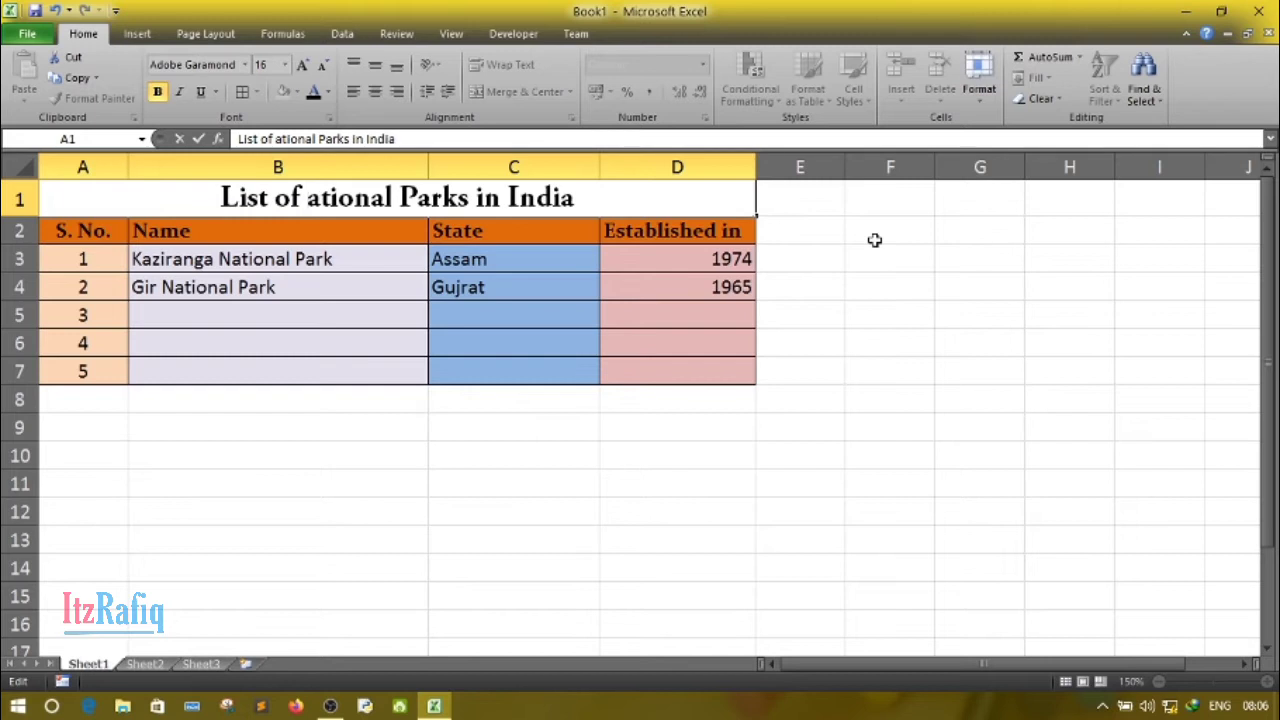
text(N)
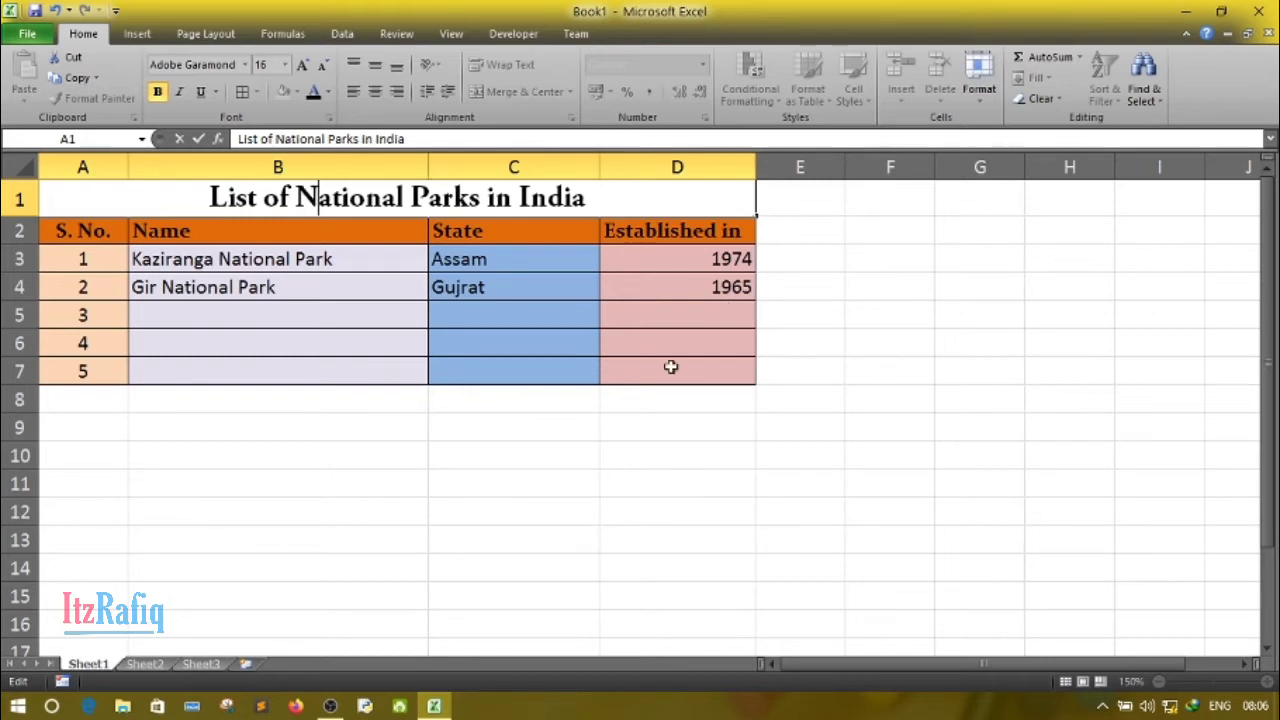
click(390, 505)
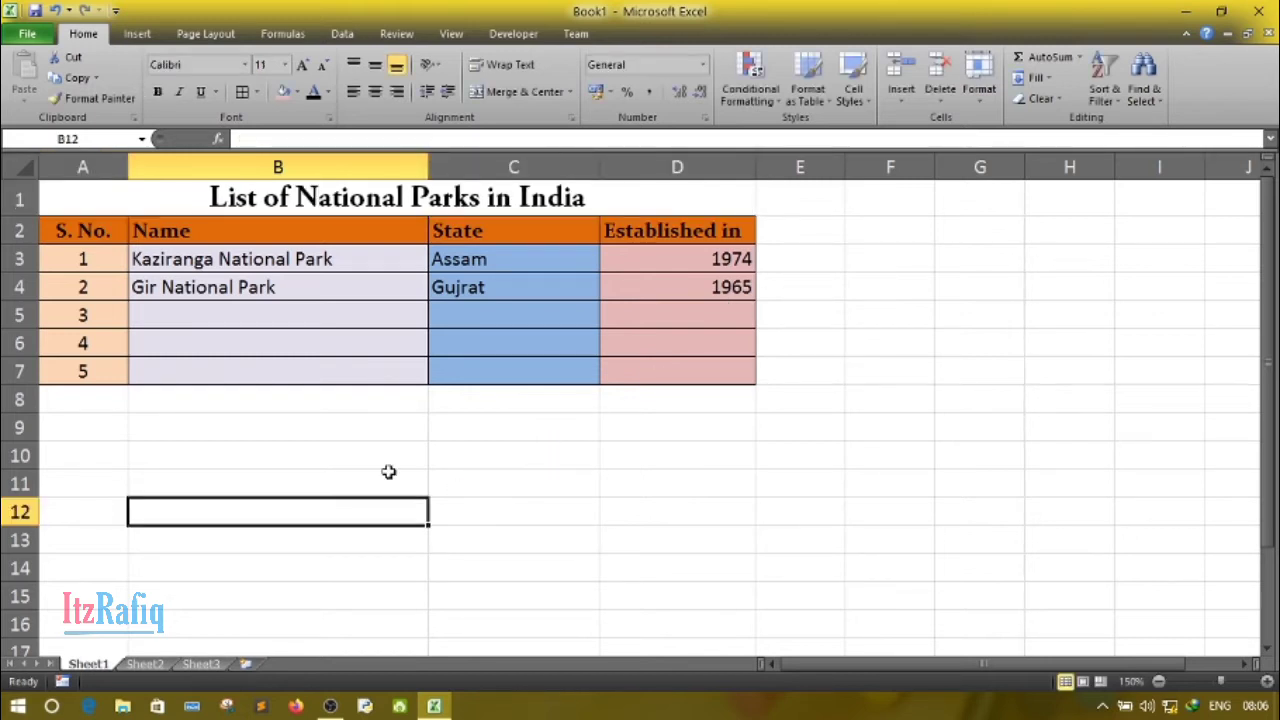
- Set the font color of the table title in merged cell A1 to the standard Red
click(337, 200)
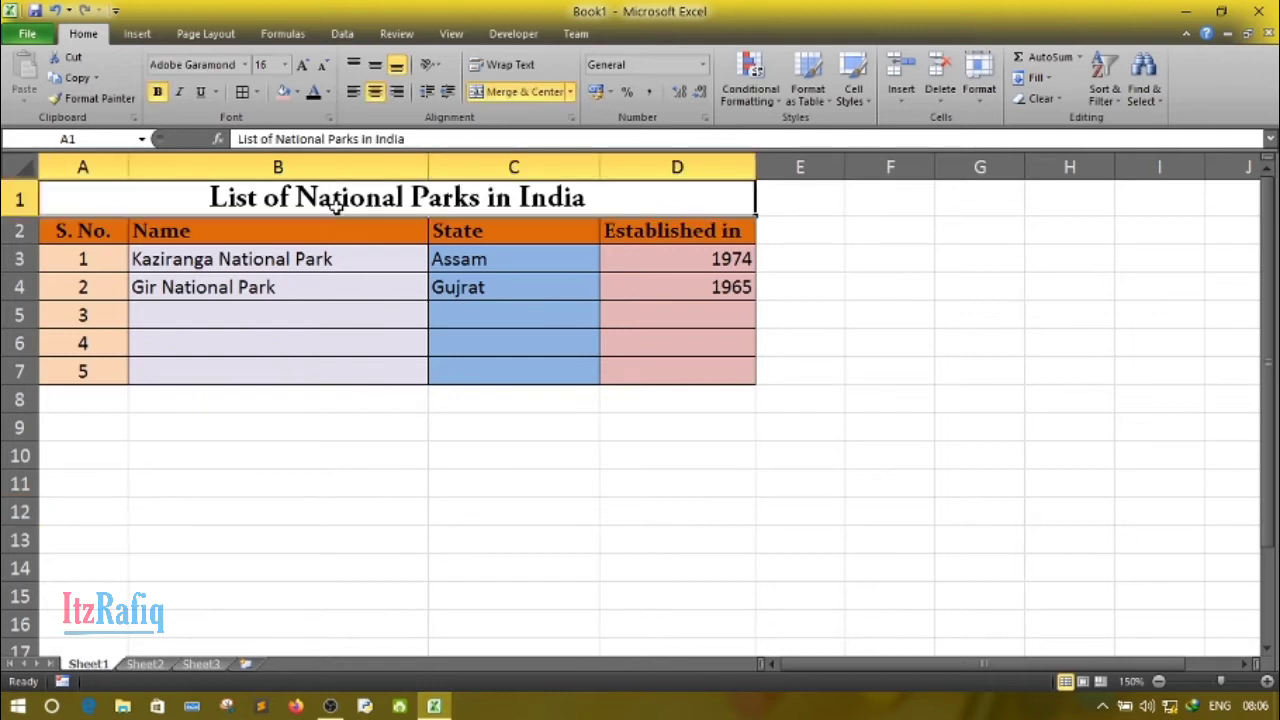
click(328, 92)
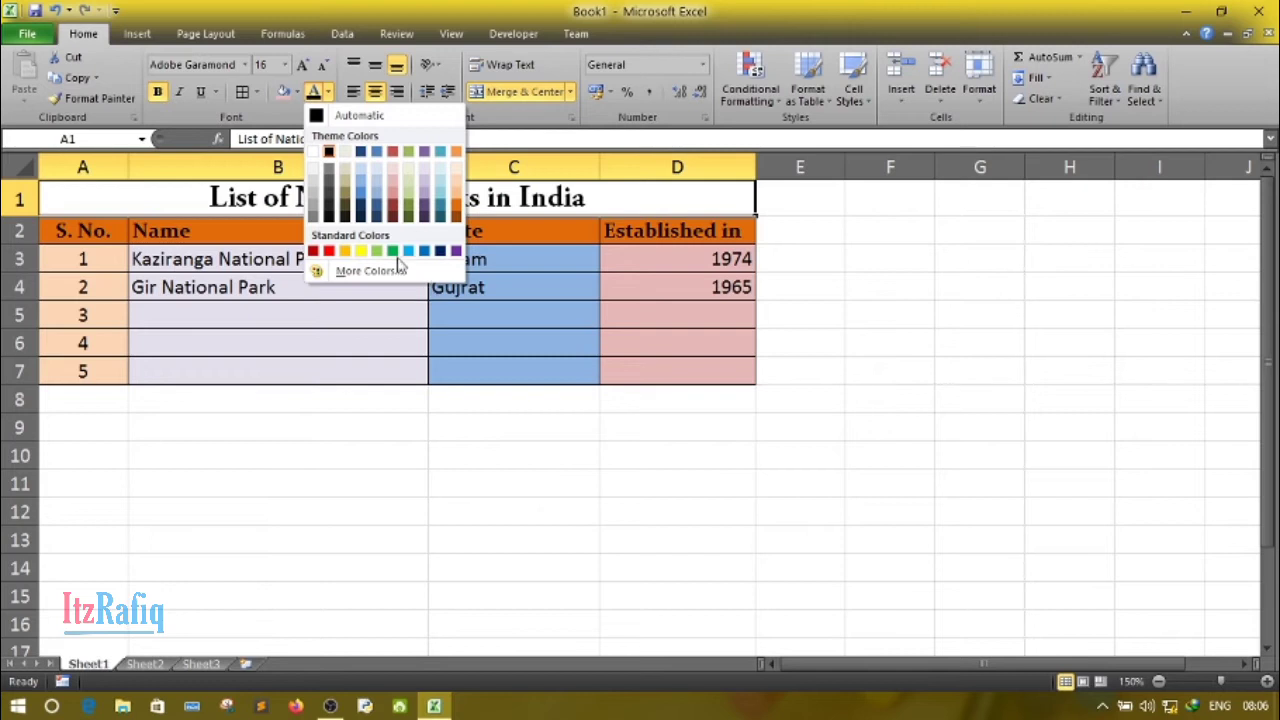
click(327, 251)
click(190, 532)
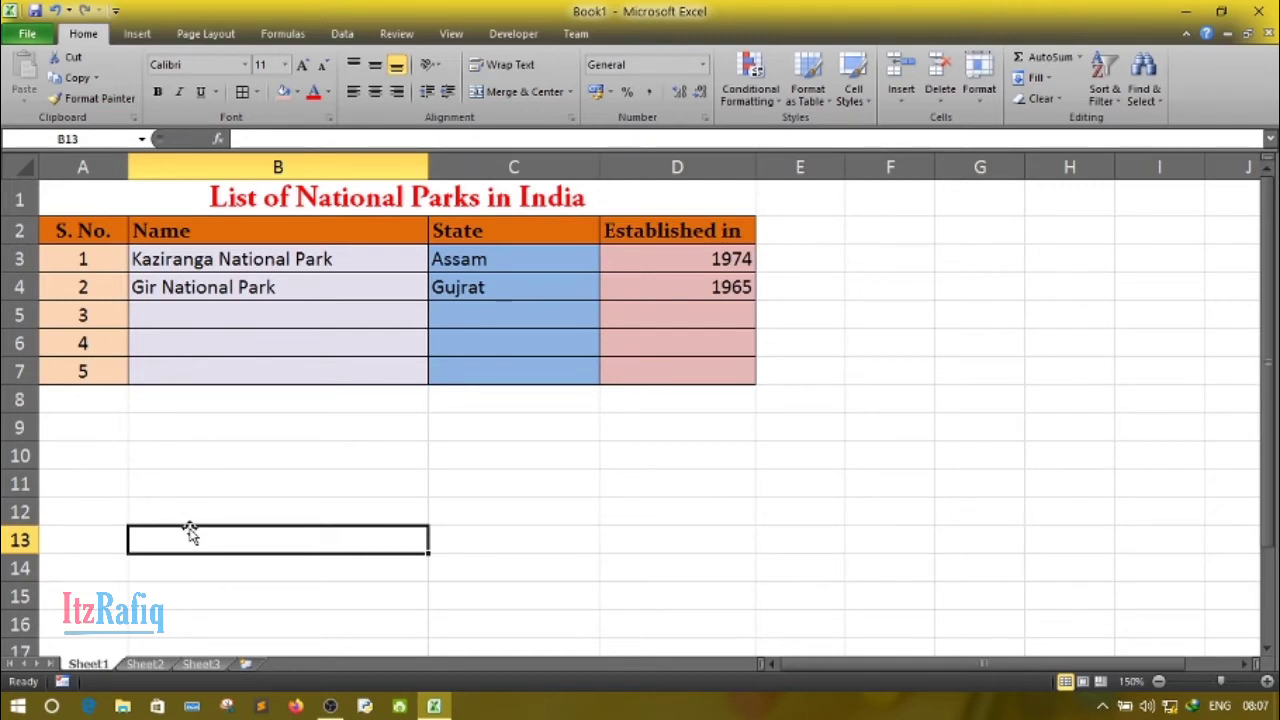
- Rename the worksheet Sheet1 as Q1
double_click(97, 666)
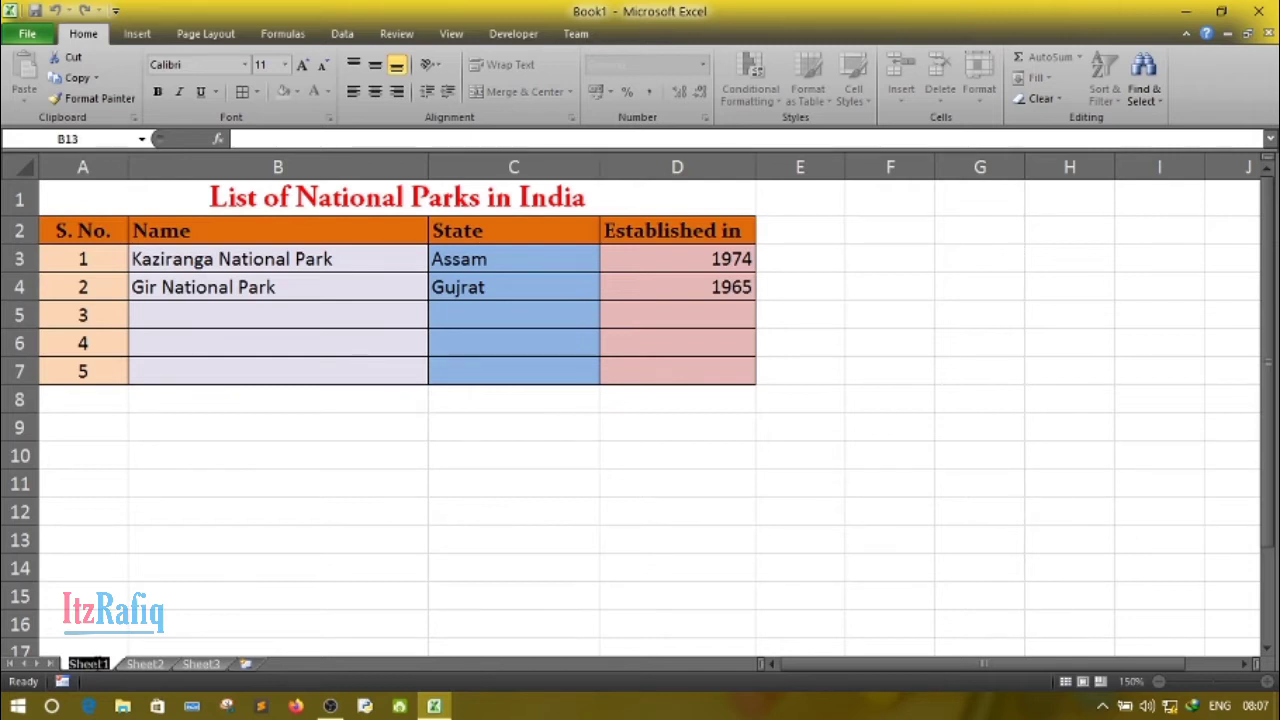
text(Q1)
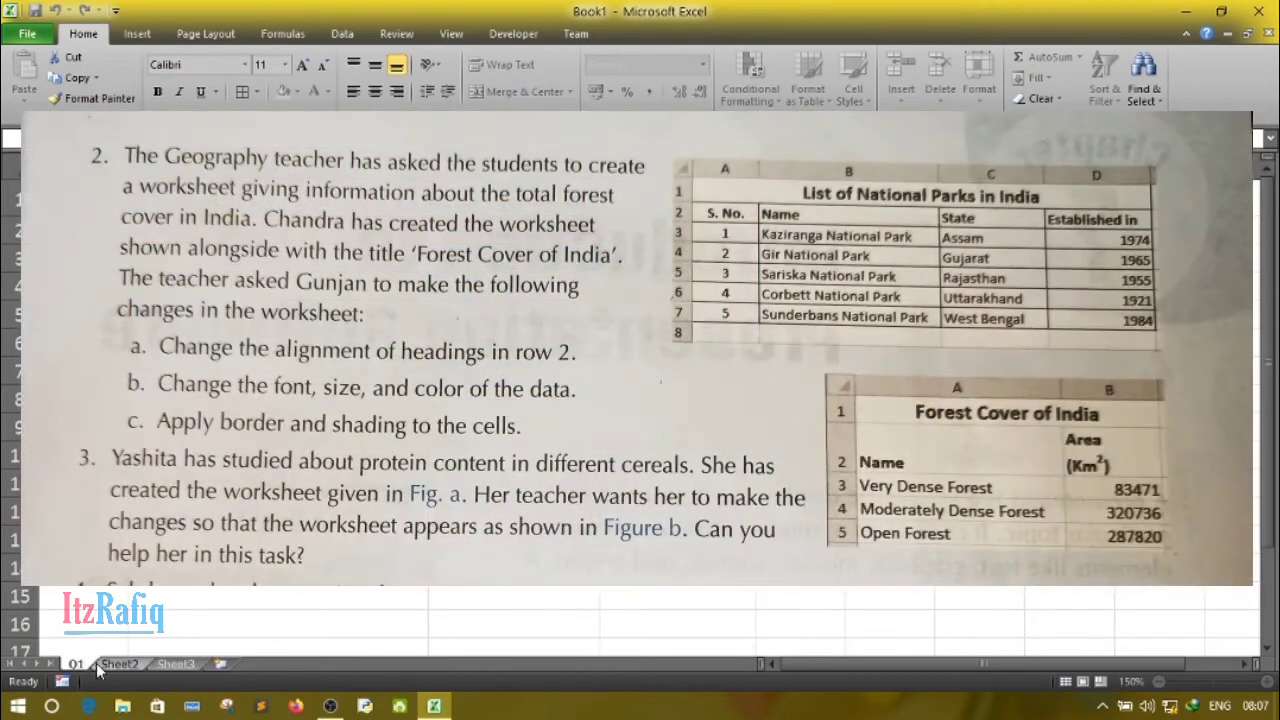
click(140, 620)
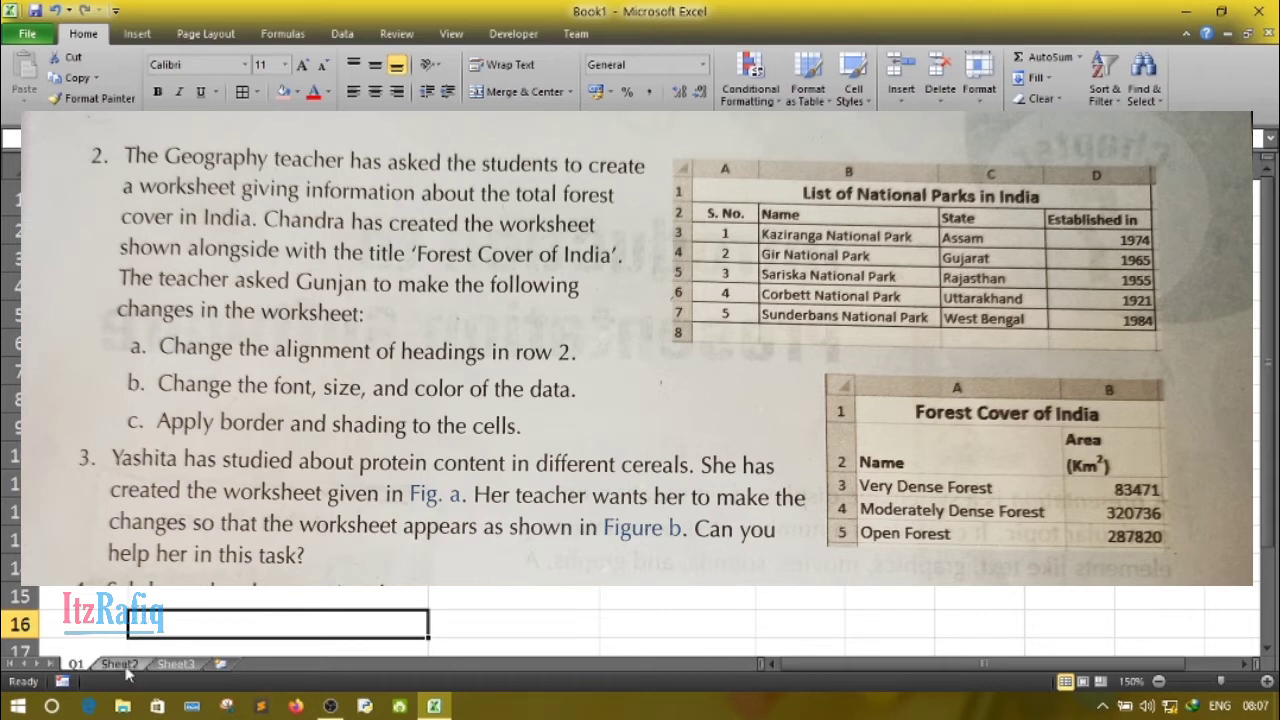
- Open the worksheet Sheet2 and set its zoom to 150%
click(124, 665)
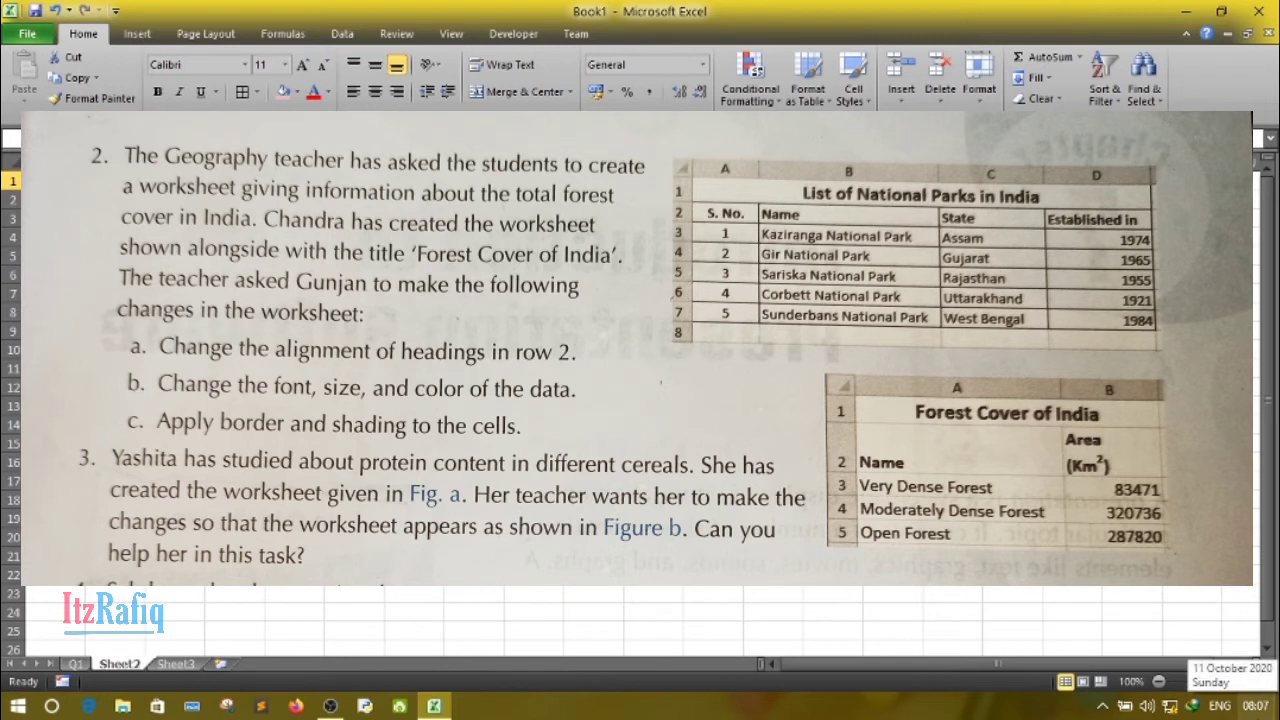
click(1112, 621)
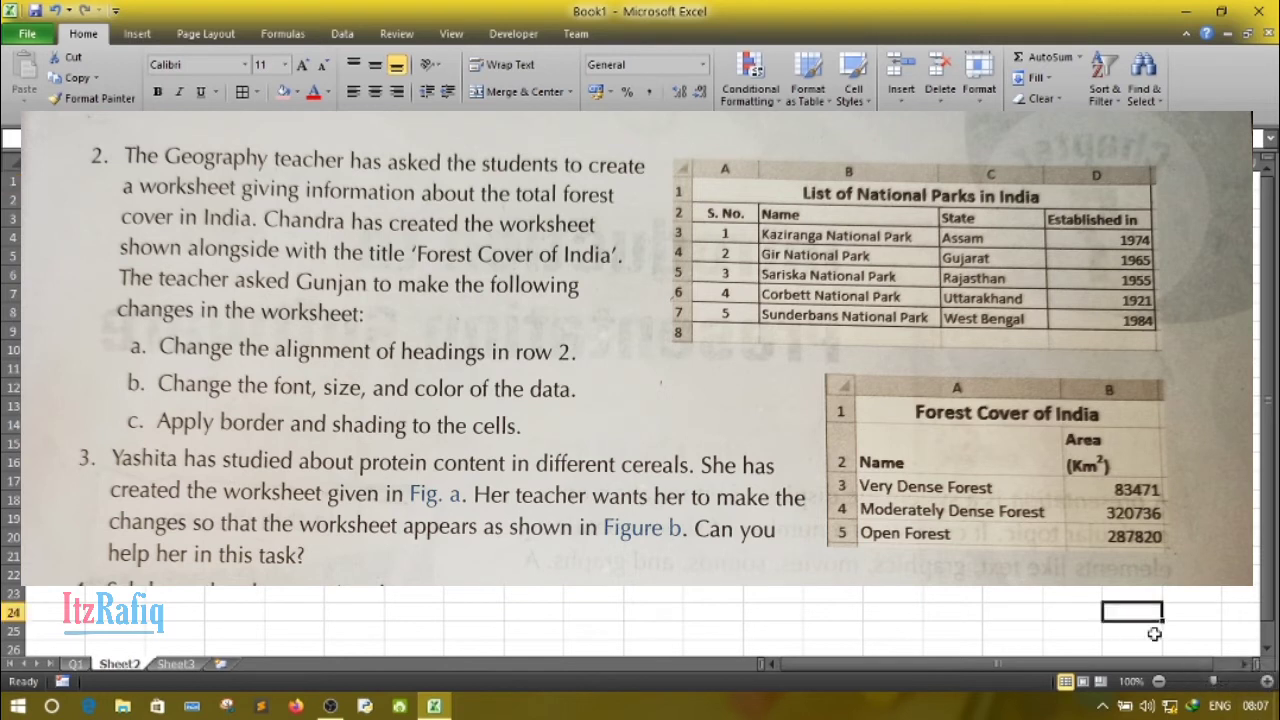
click(1267, 681)
click(1267, 681)
click(1267, 681)
click(1267, 681)
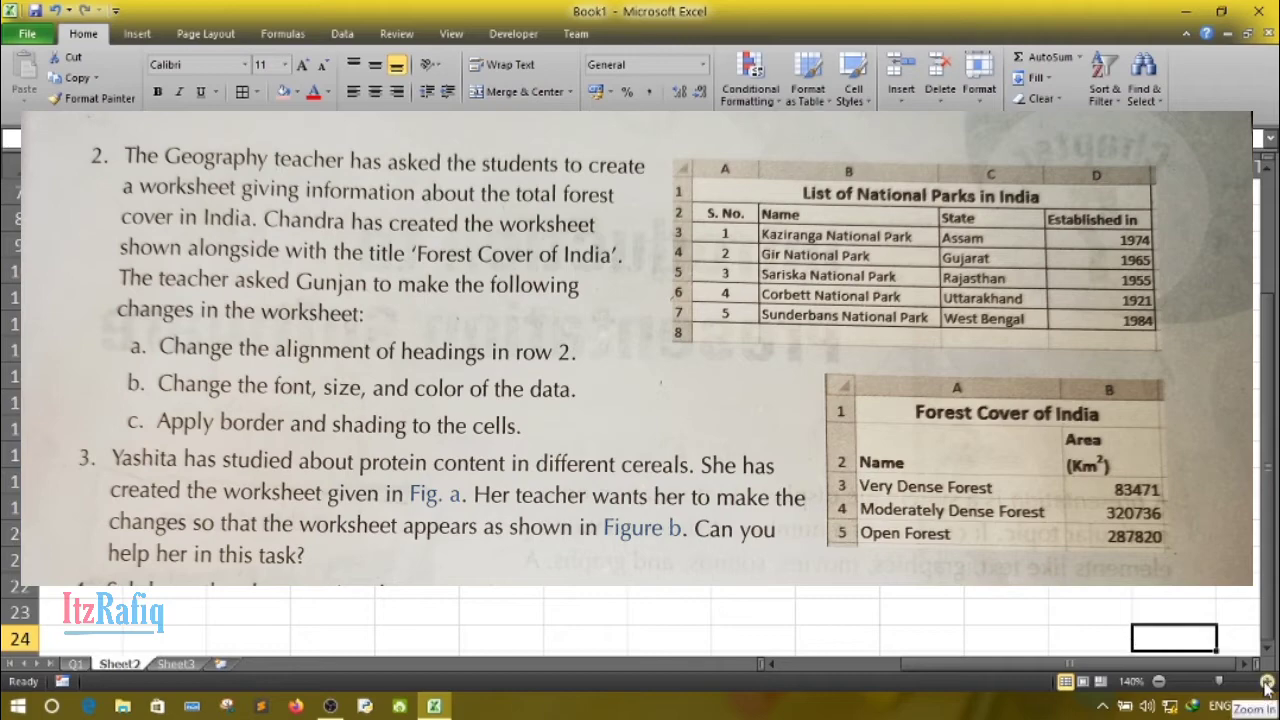
click(1267, 681)
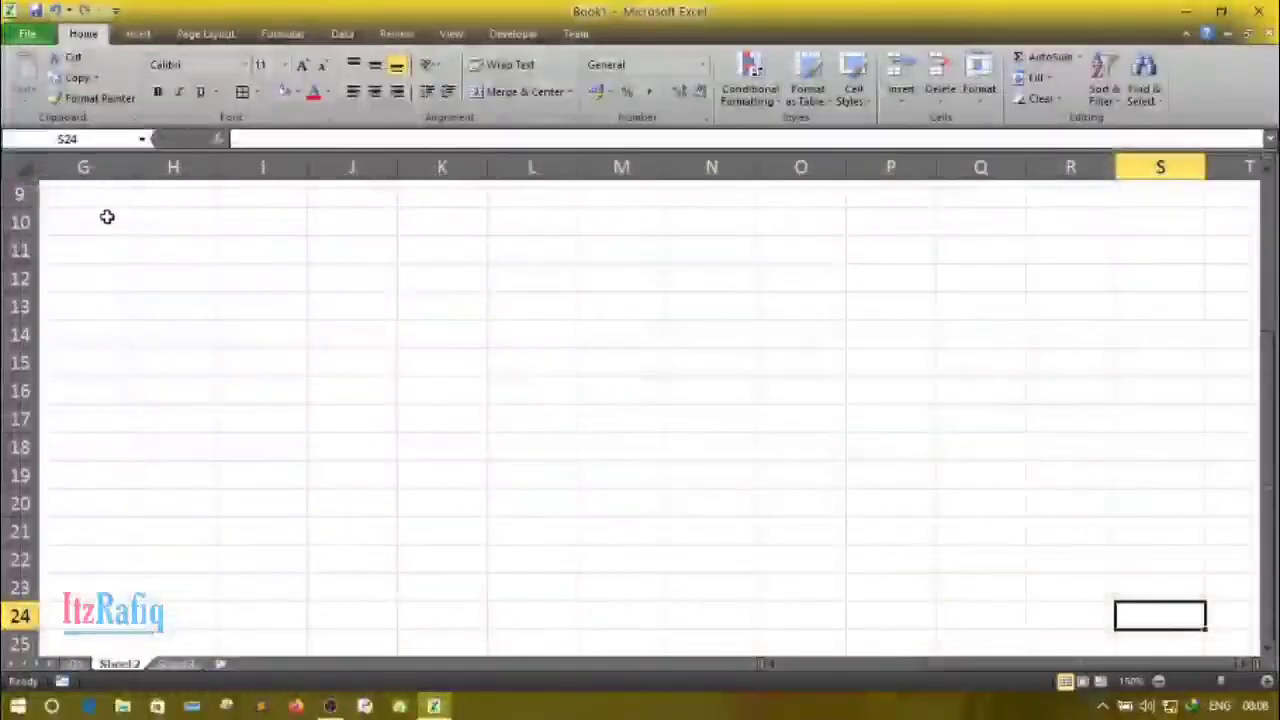
click(94, 200)
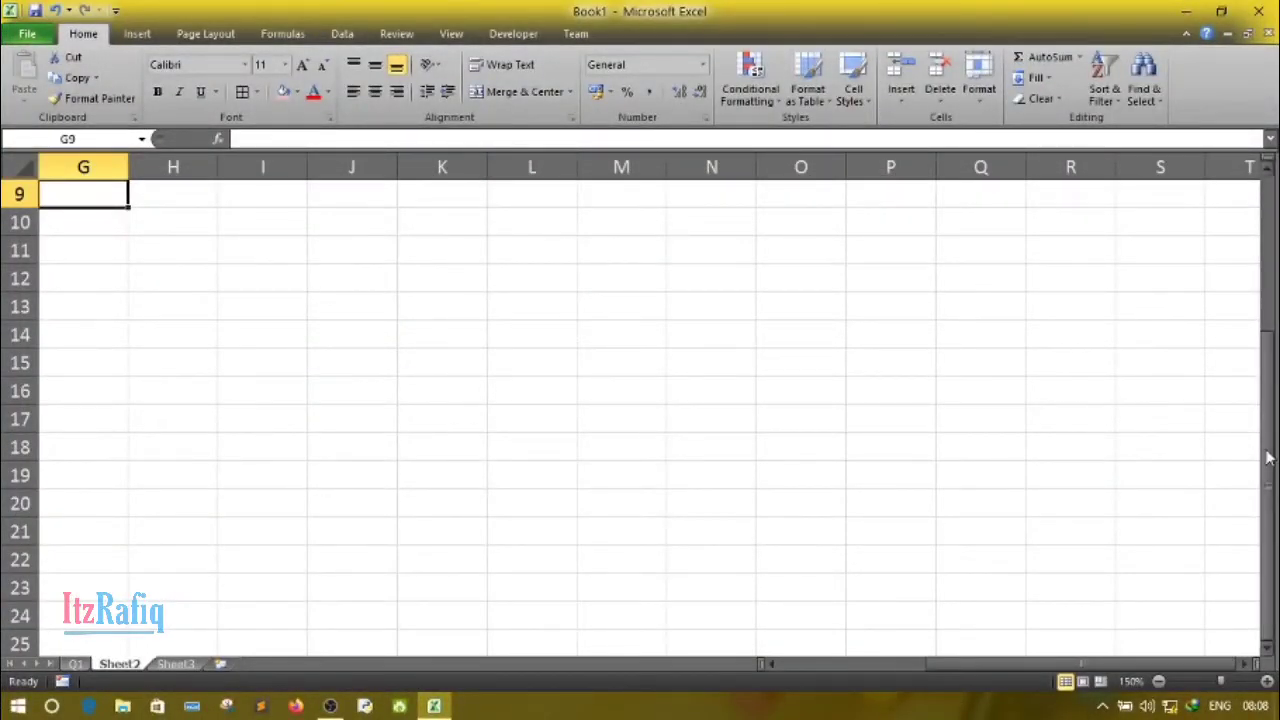
drag(1267, 457, 1267, 446)
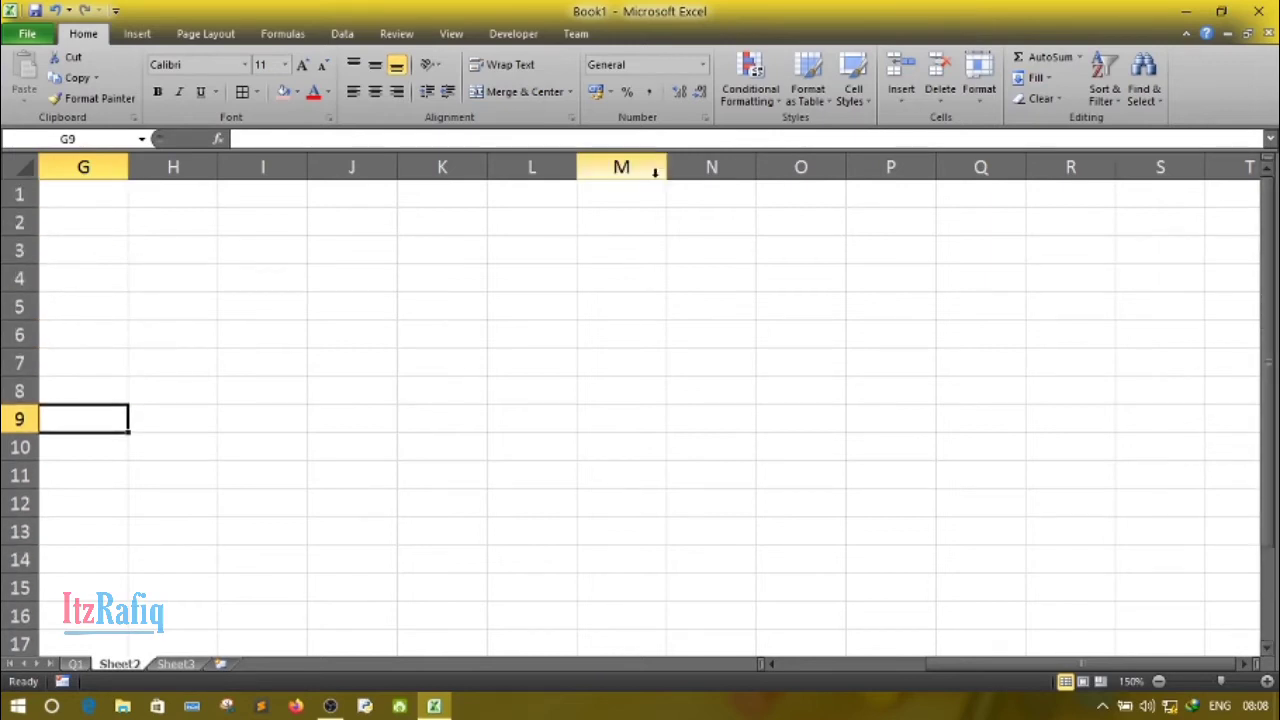
- Merge and center cells G1:H1 on Sheet2 and widen column G to more than twice its width
click(148, 244)
key(Up)
key(Up)
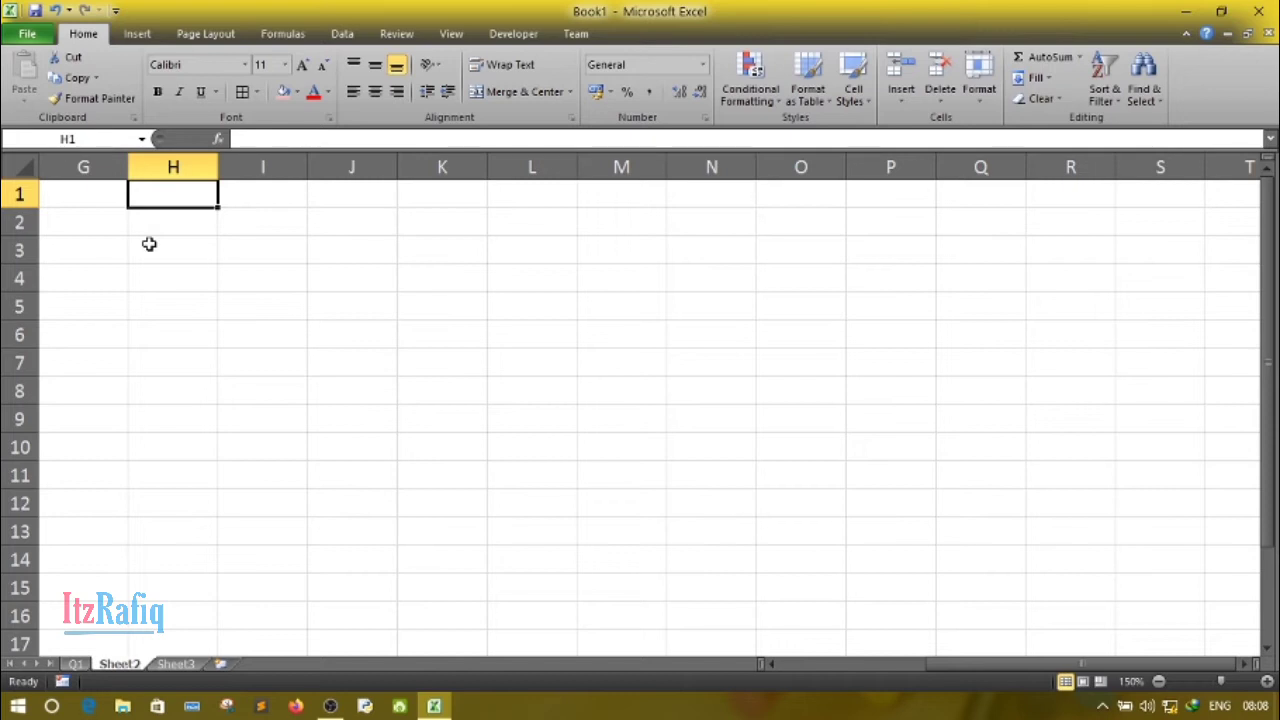
click(89, 193)
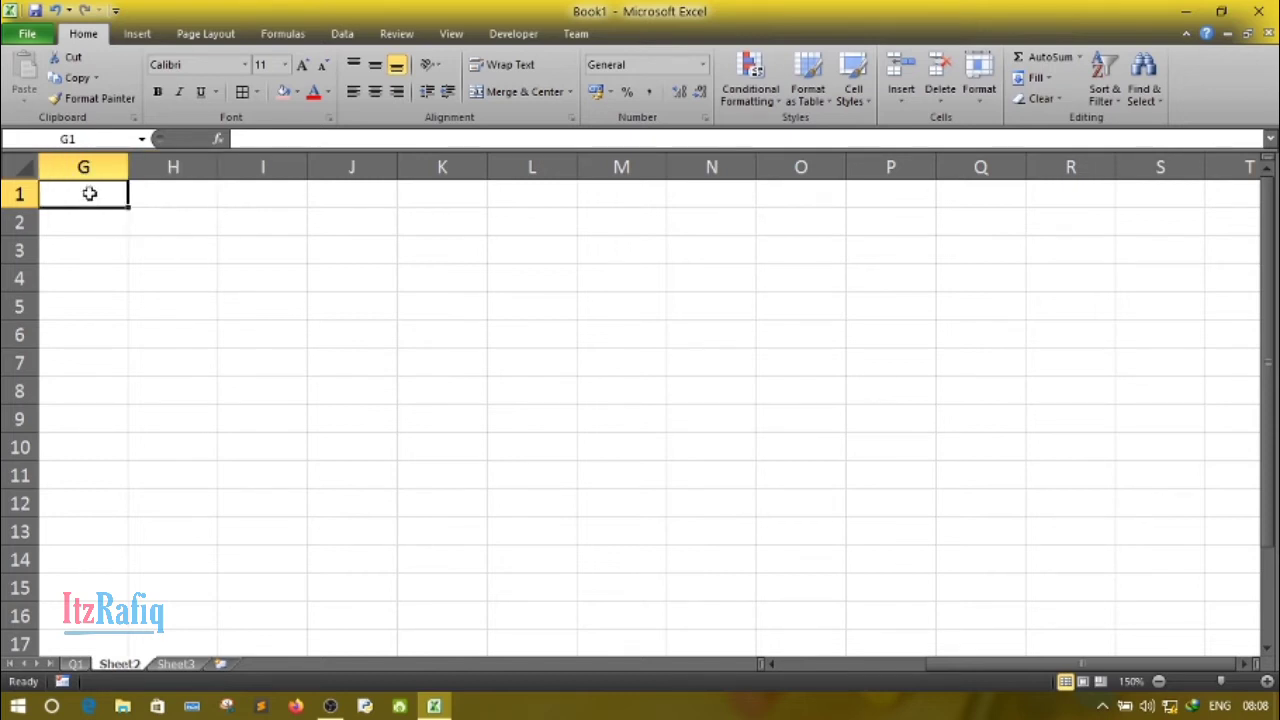
drag(89, 193, 165, 200)
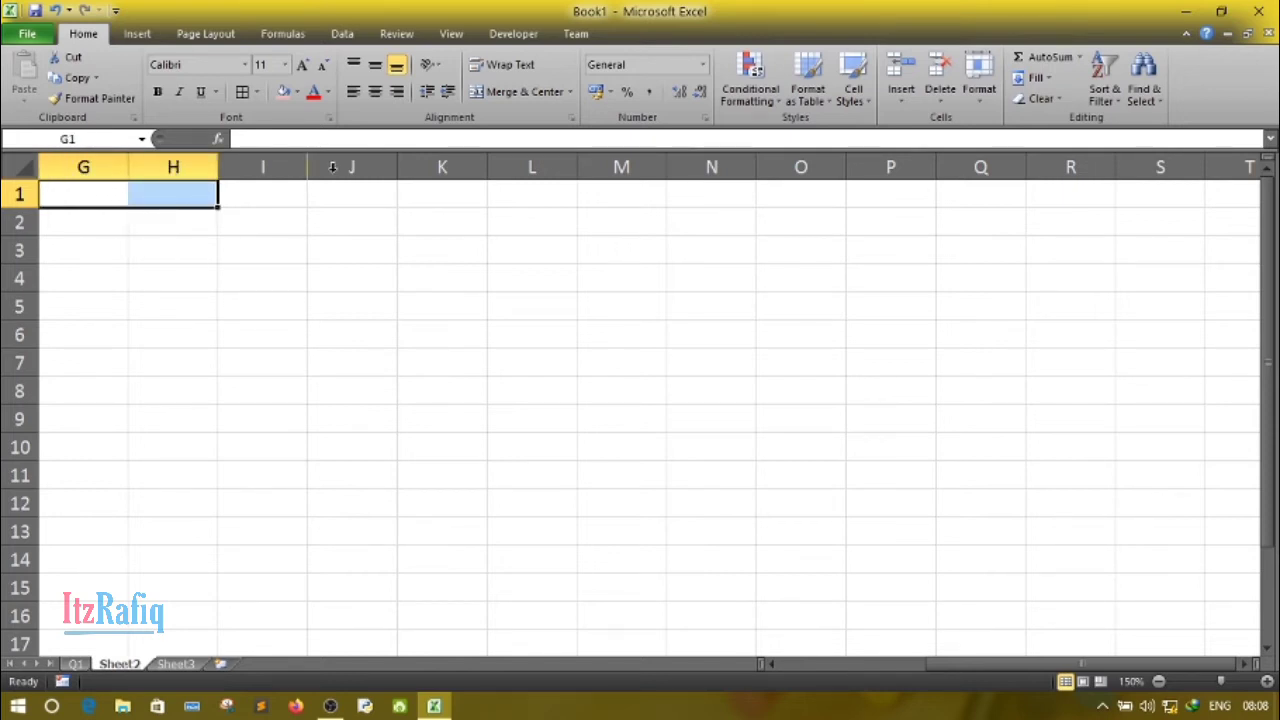
click(520, 93)
drag(127, 158, 252, 167)
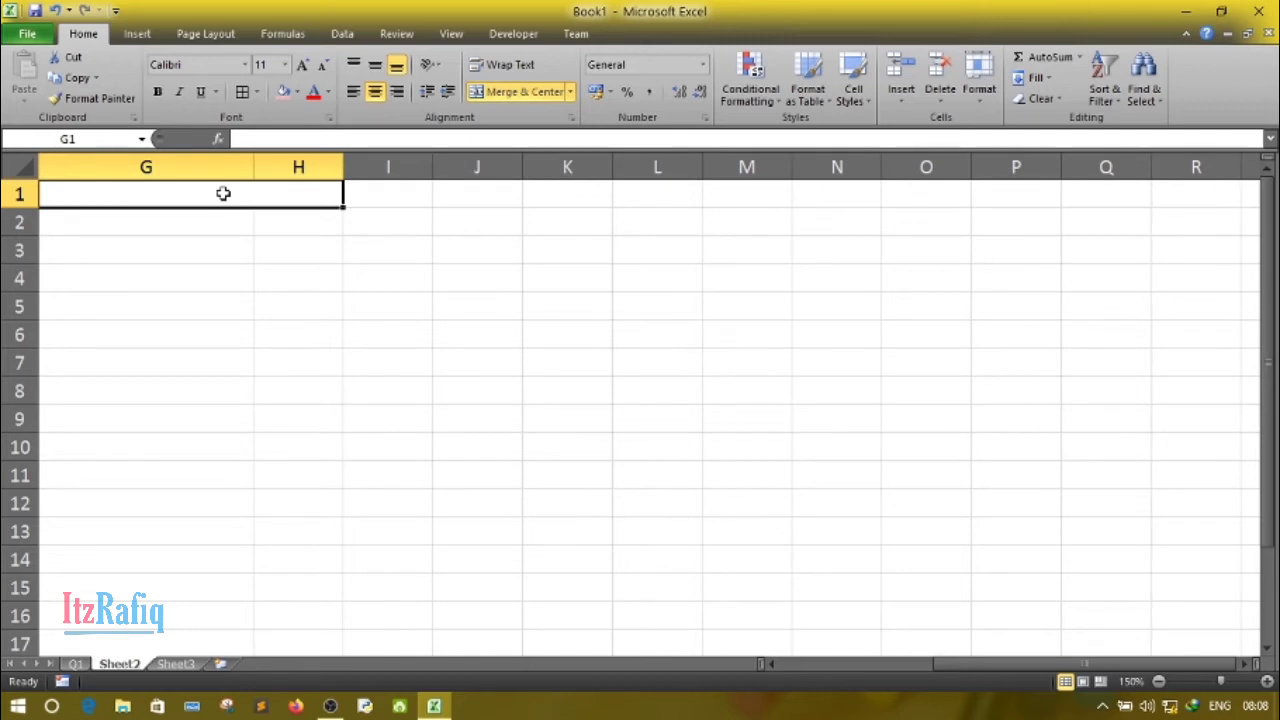
- Enter the table title "Forest Cover India" in the merged cell G1
text(Forest )
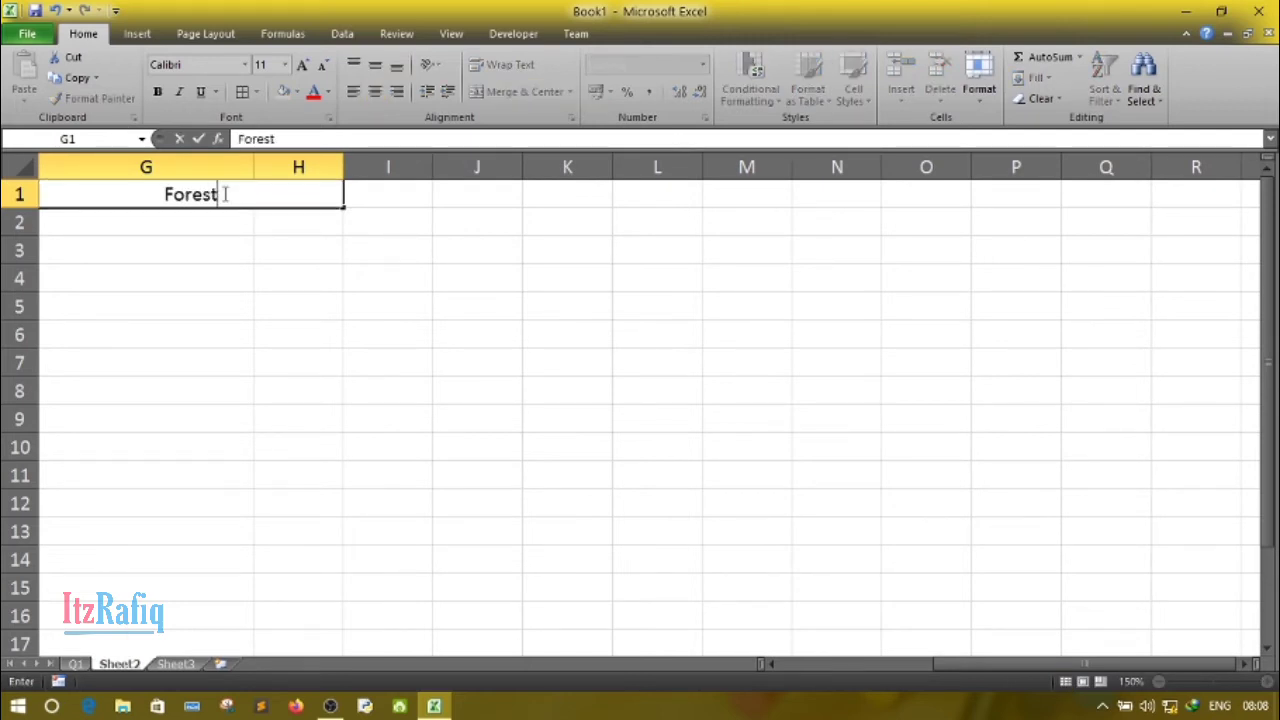
text(C)
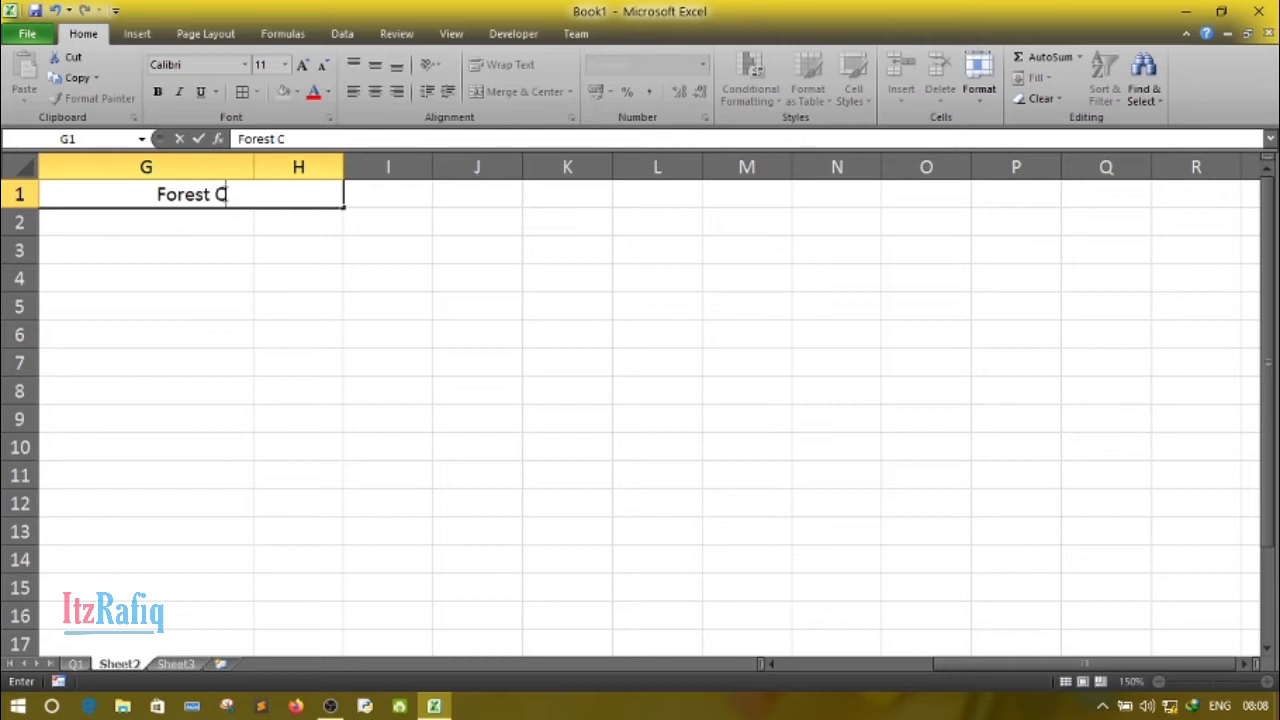
text(over In)
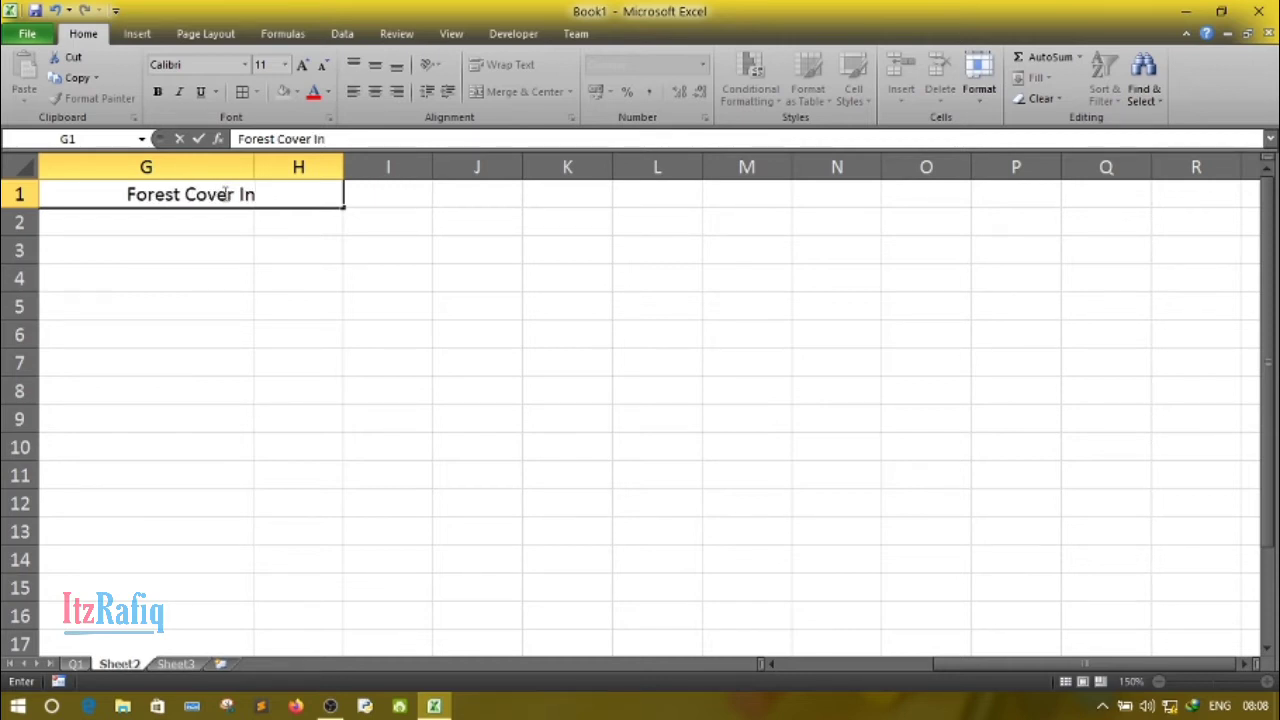
text(dia)
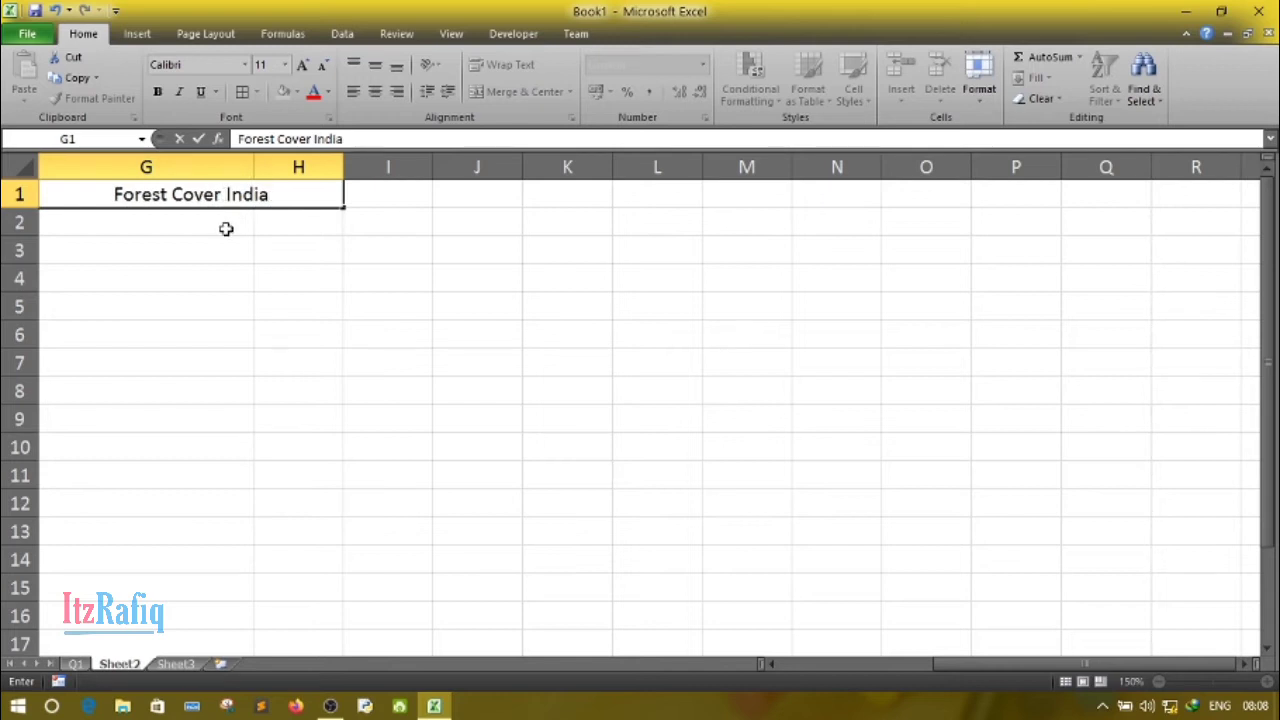
- Enter the column headers "Name" in cell G2 and "Area" in cell H2
click(207, 227)
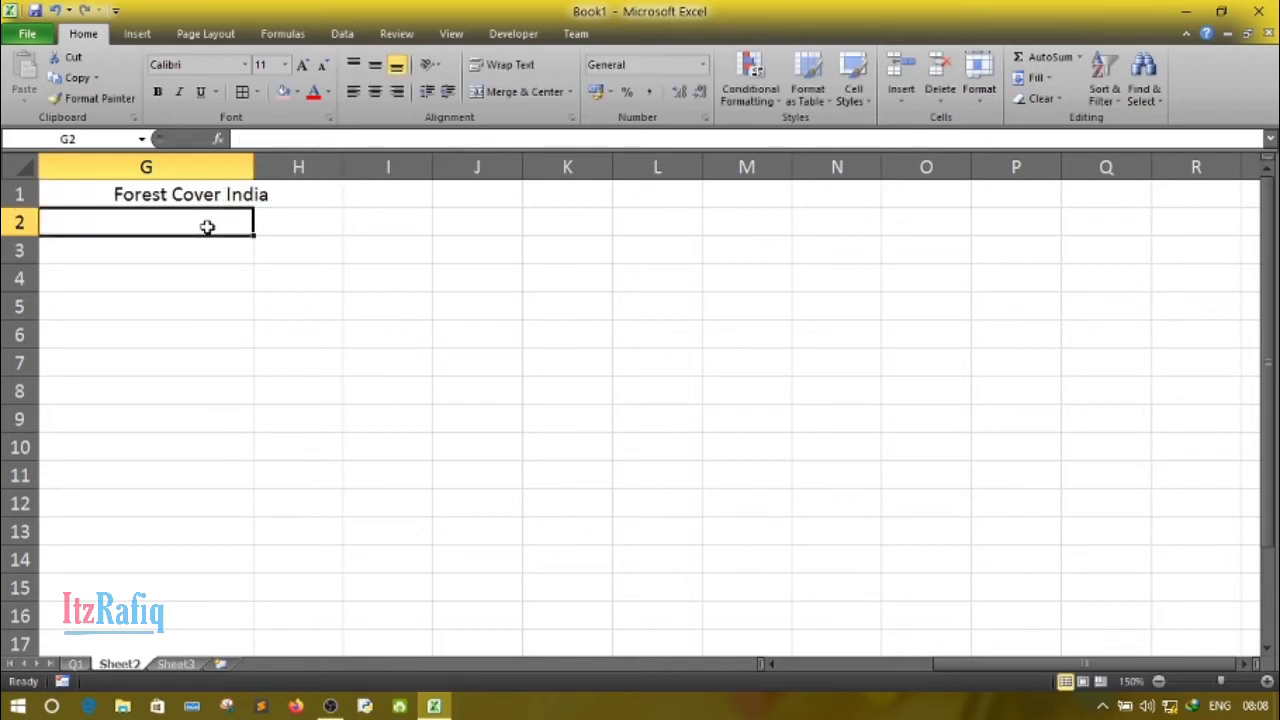
text(Nam,)
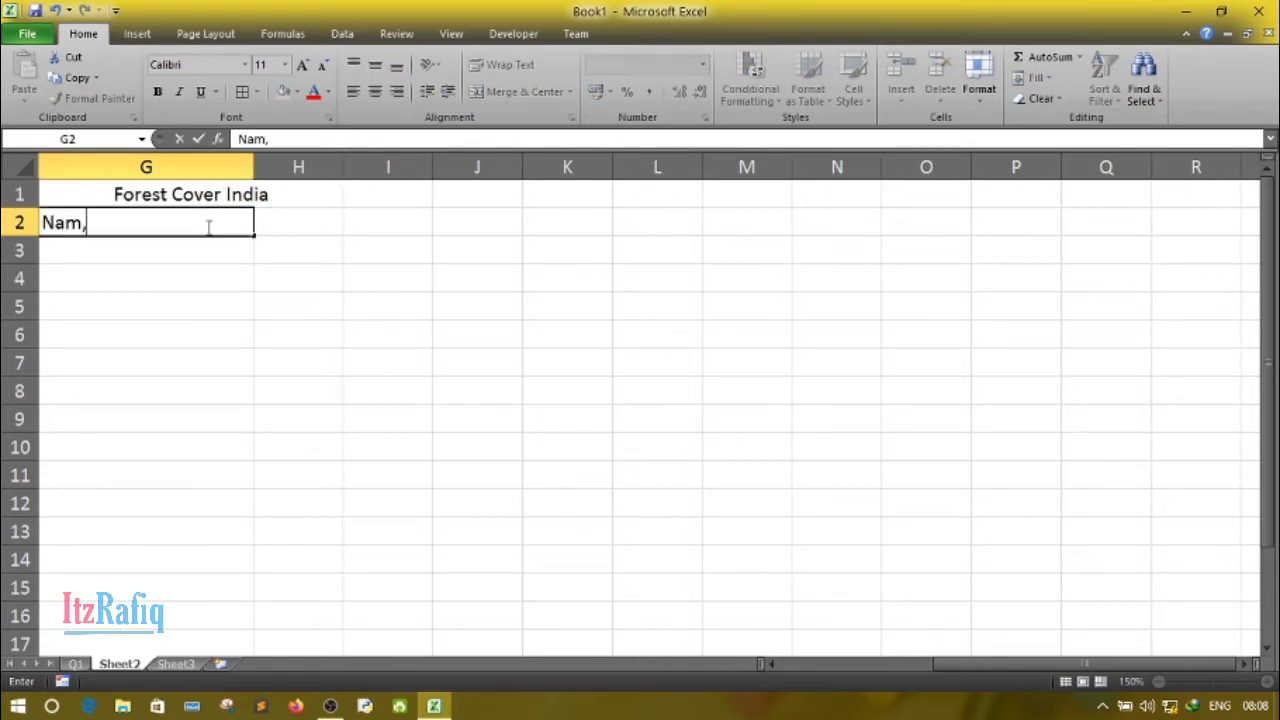
key(BackSpace)
text(e)
key(Tab)
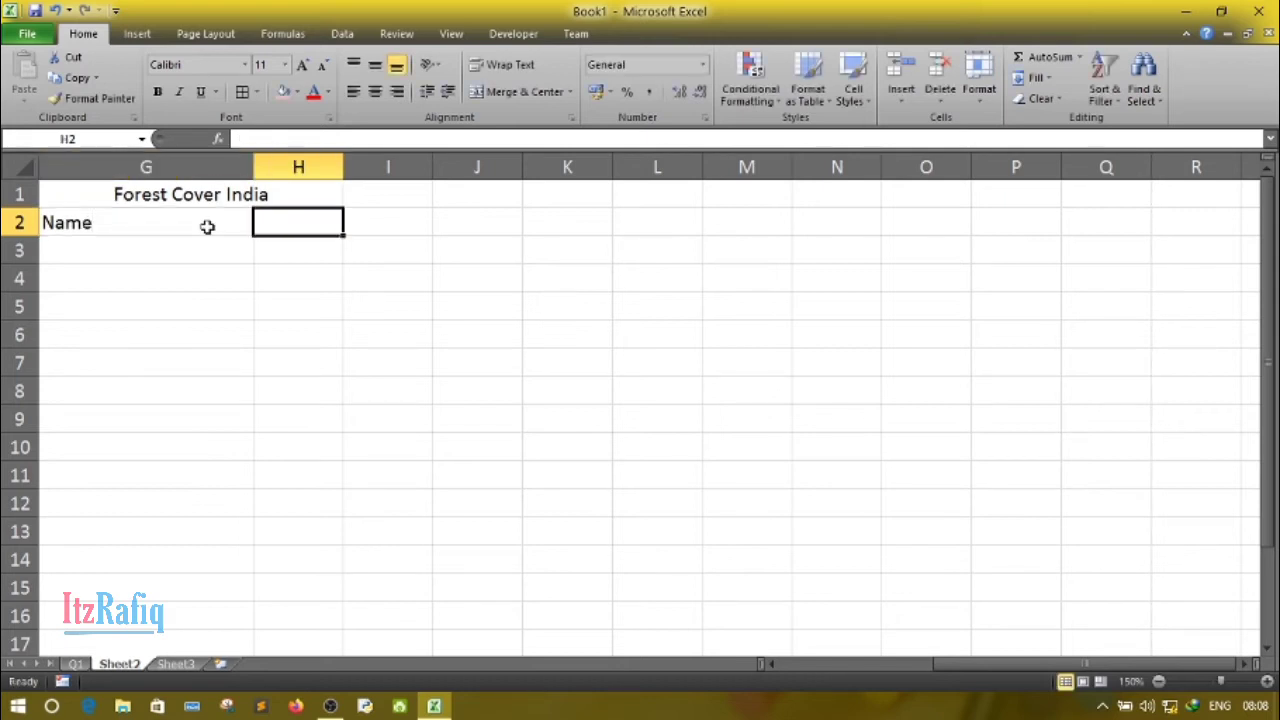
text(Atra)
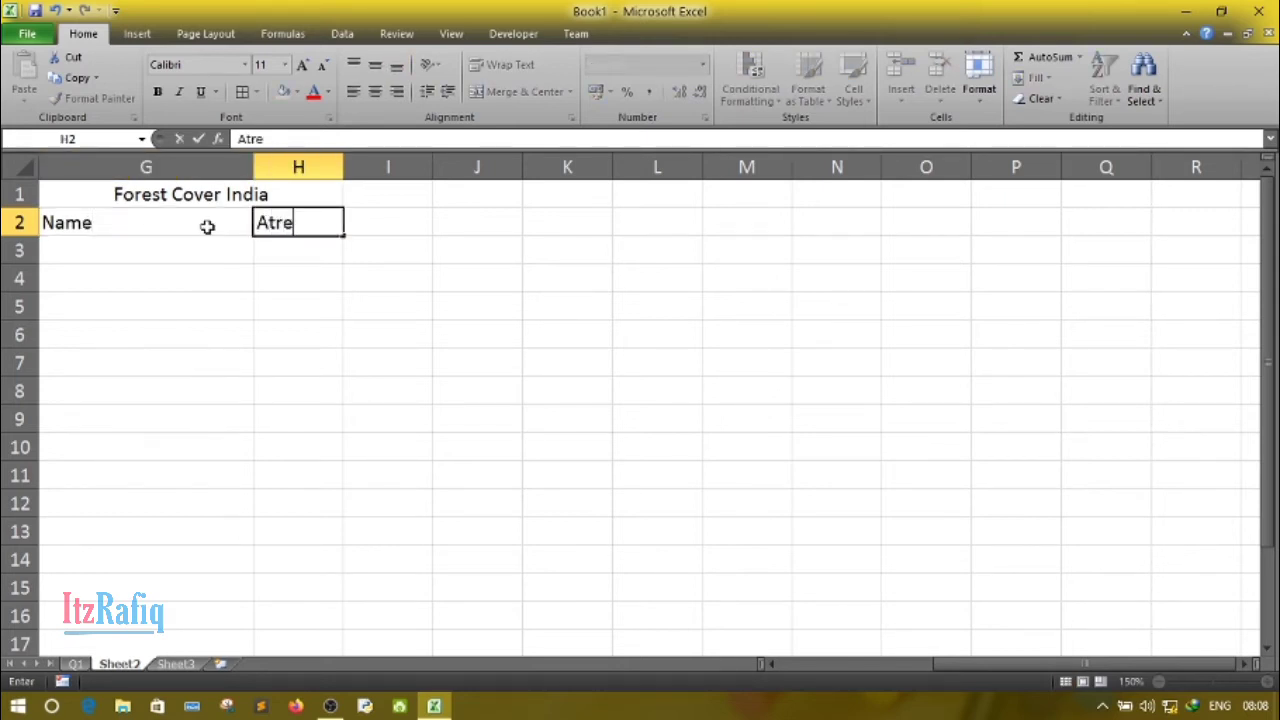
key(BackSpace)
key(BackSpace)
key(BackSpace)
text(rea)
- Increase row 2 to about double its height and add "Km^2" as a second line below "Area" in cell H2
click(19, 228)
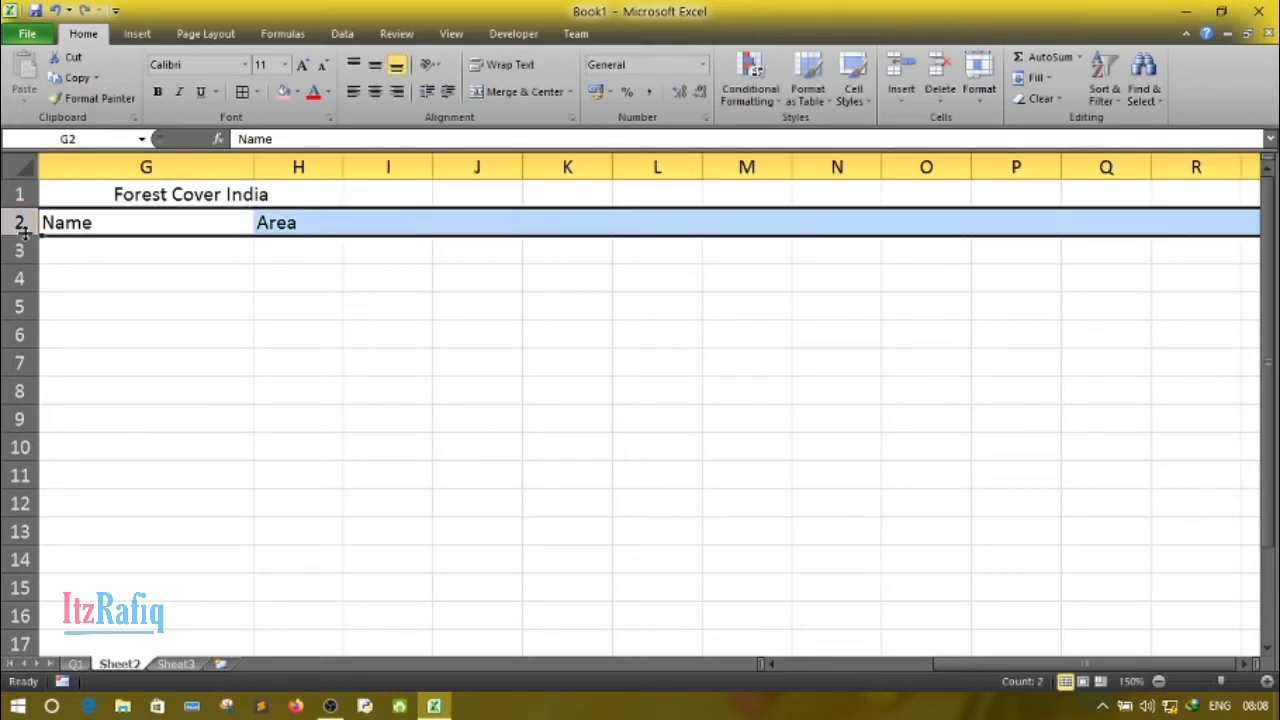
drag(20, 237, 28, 262)
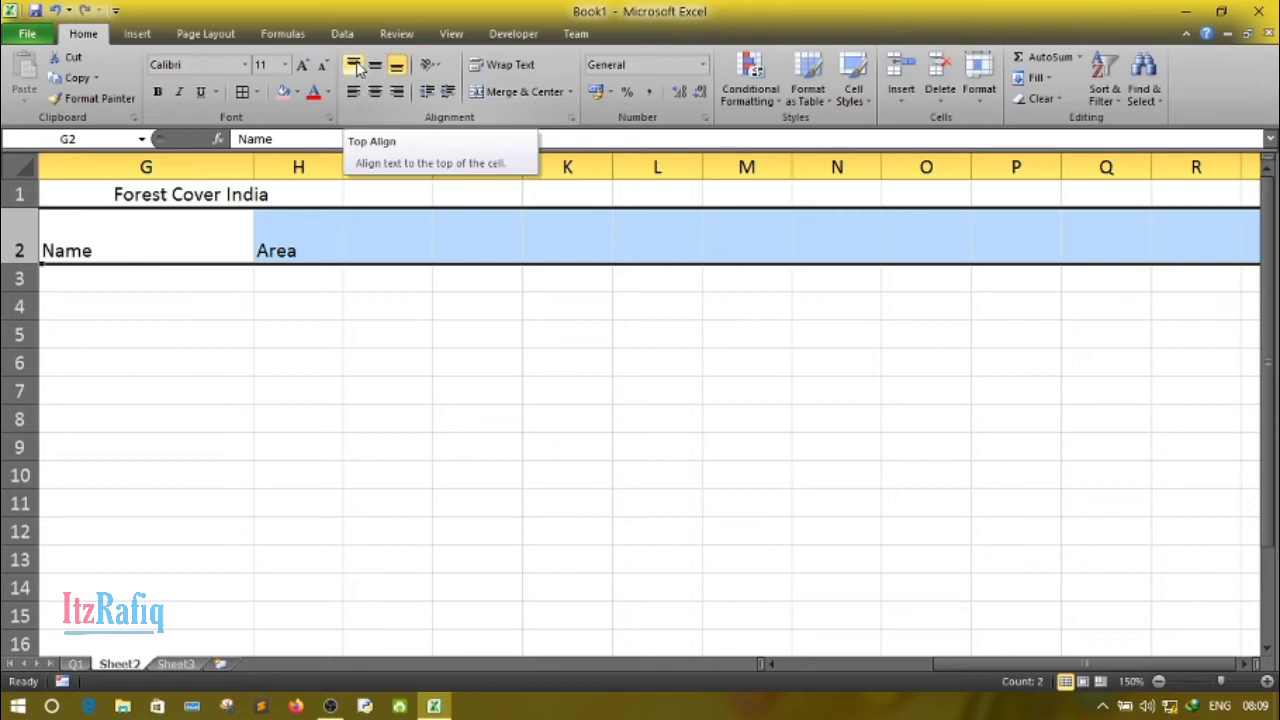
double_click(322, 249)
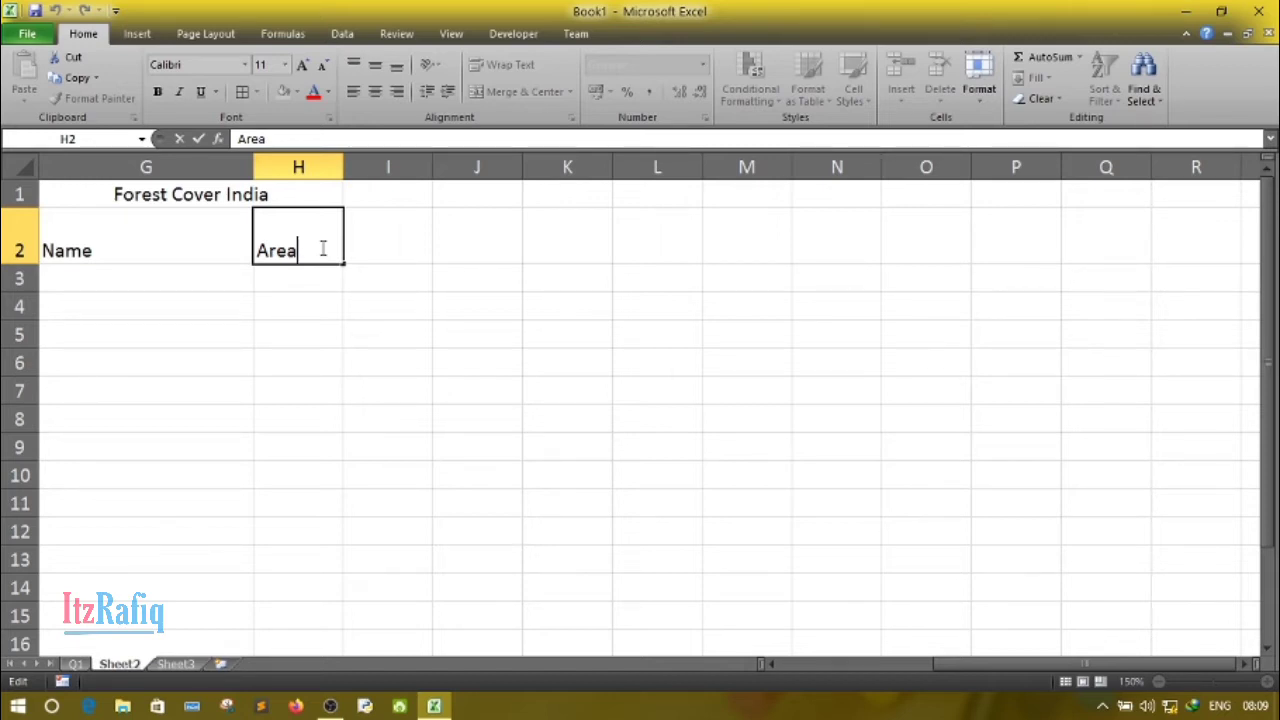
key(alt+Return)
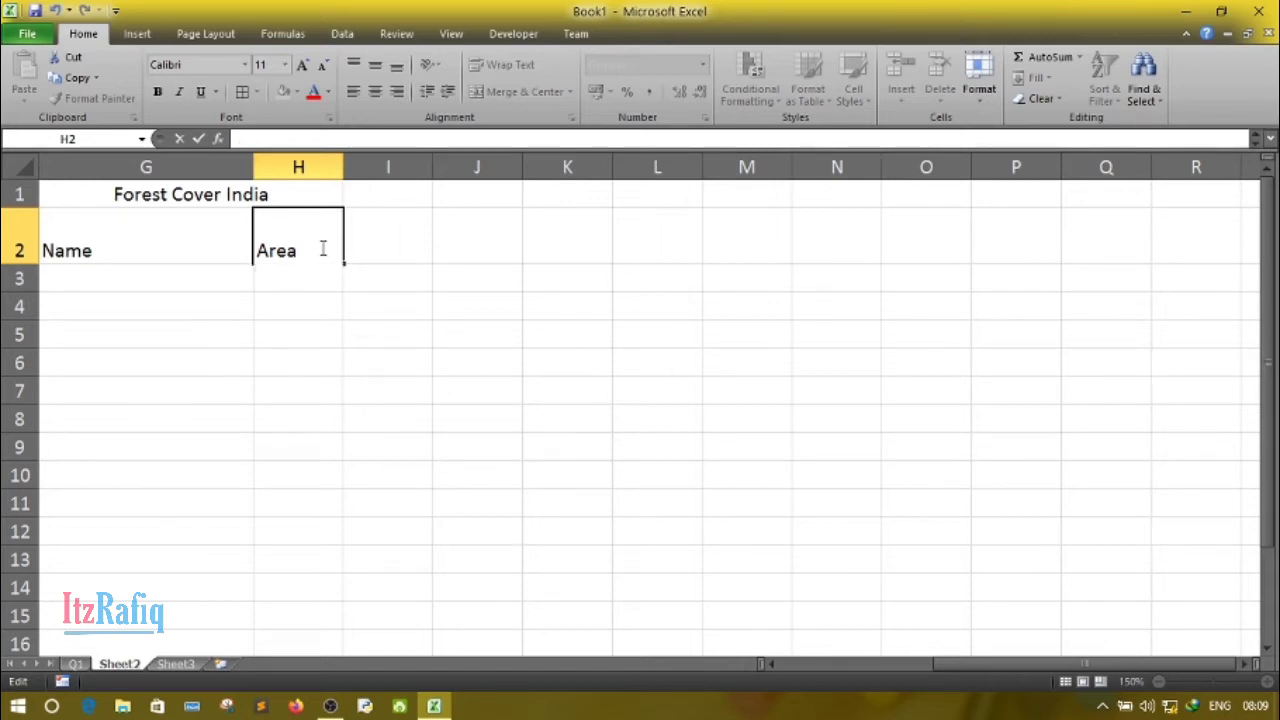
text(Km)
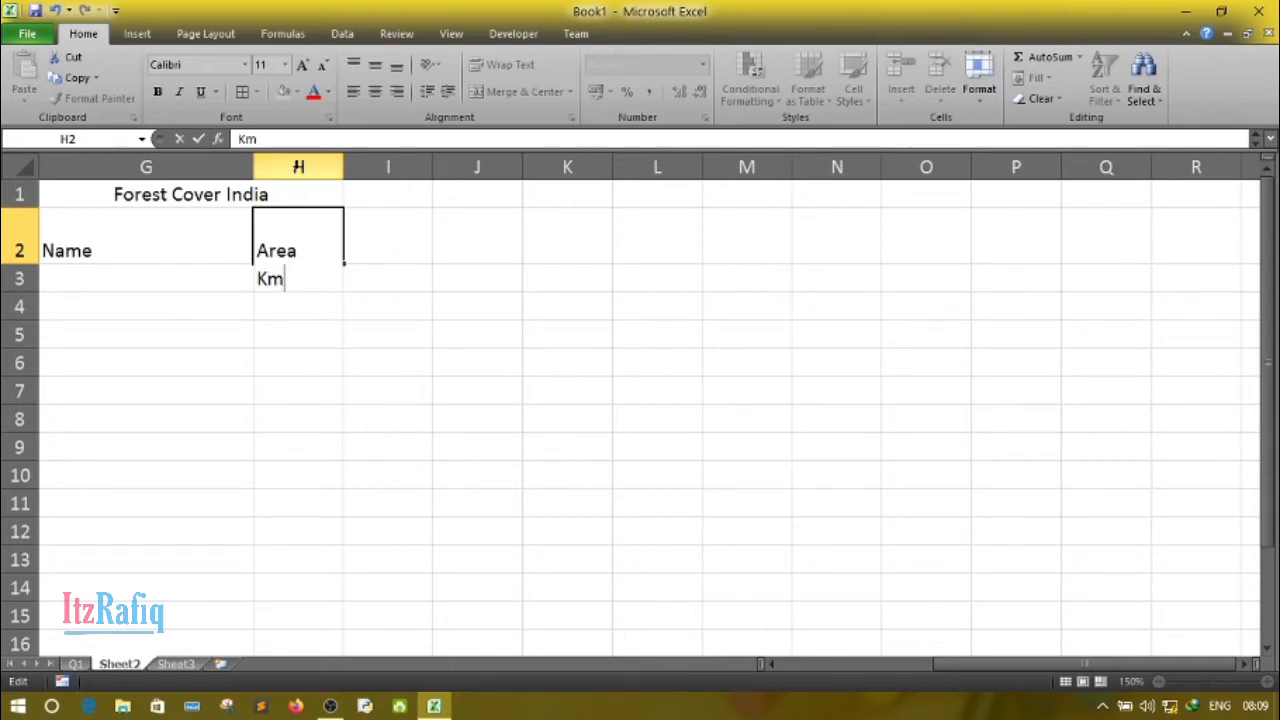
click(139, 35)
click(80, 35)
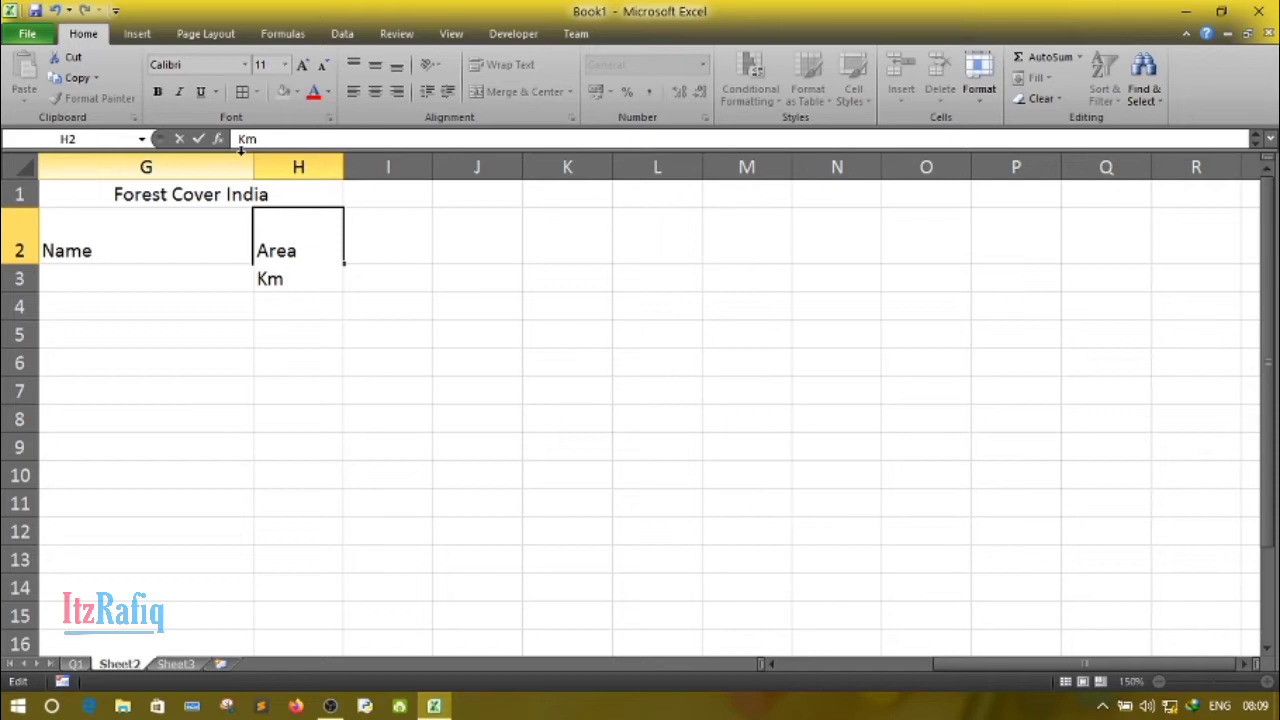
text(^2)
key(Return)
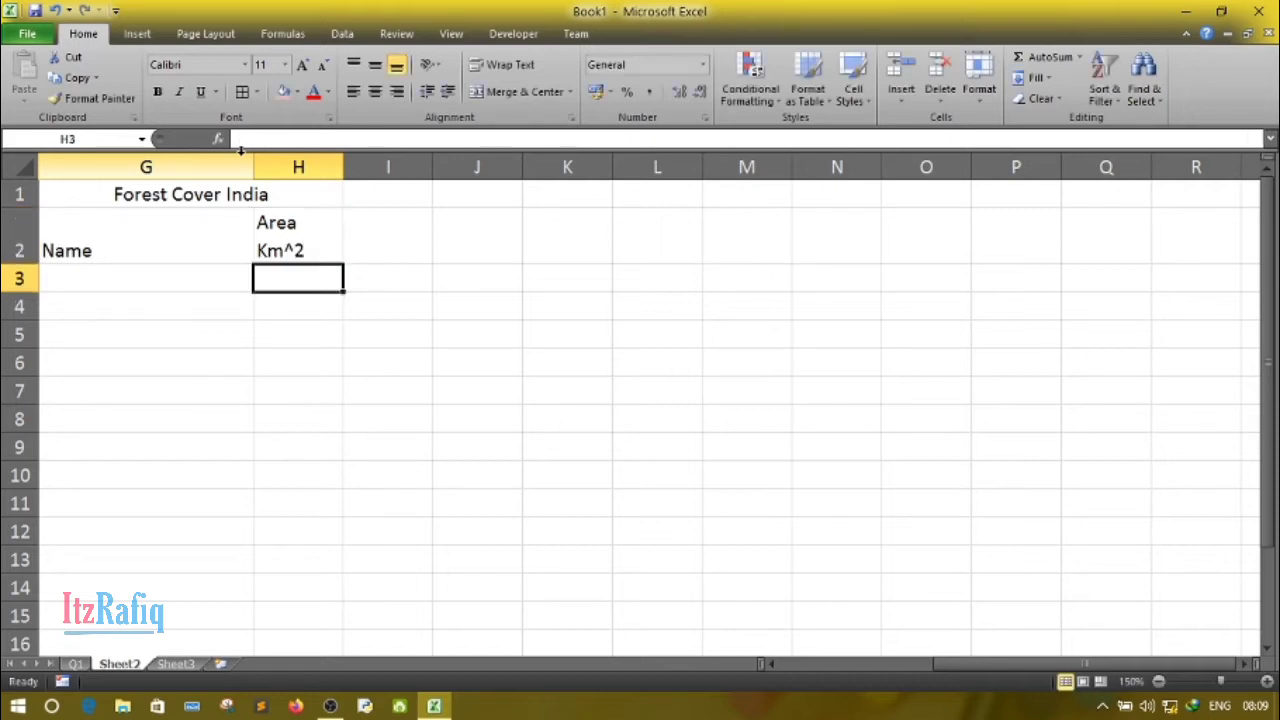
- Remove the caret from the second line of the header in H2 so it reads "Km2"
double_click(300, 240)
click(296, 252)
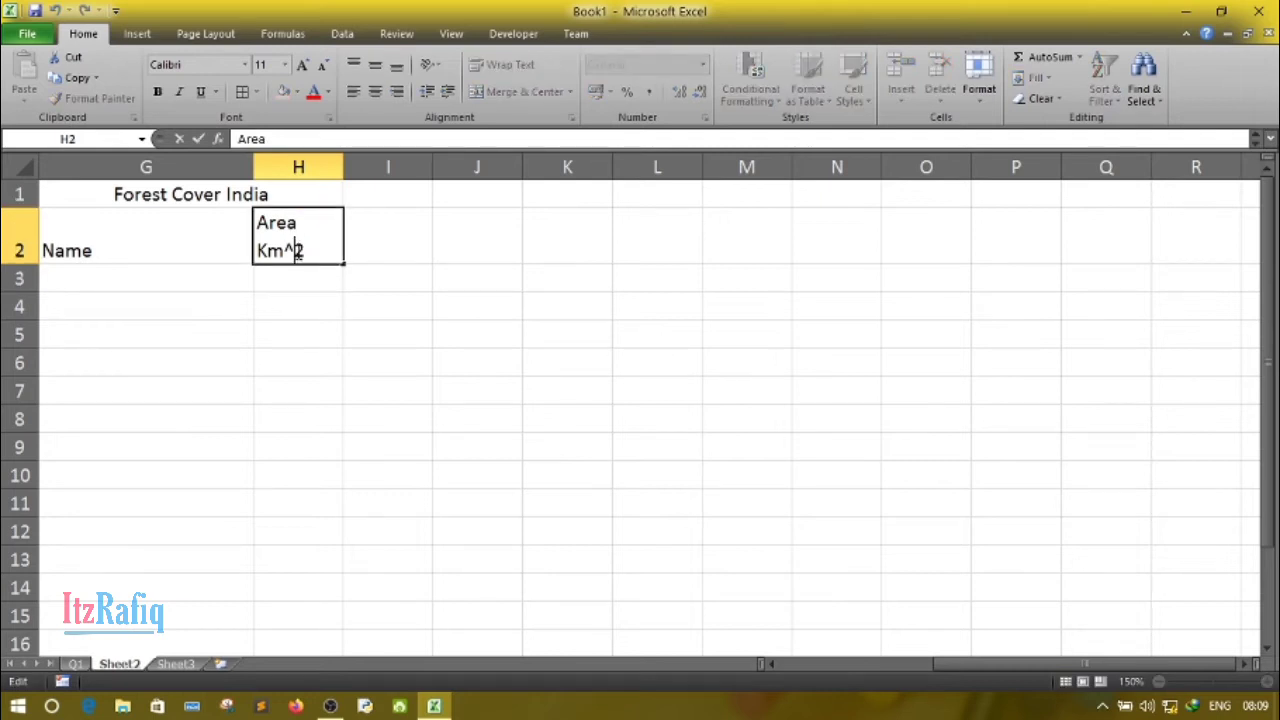
key(BackSpace)
click(280, 334)
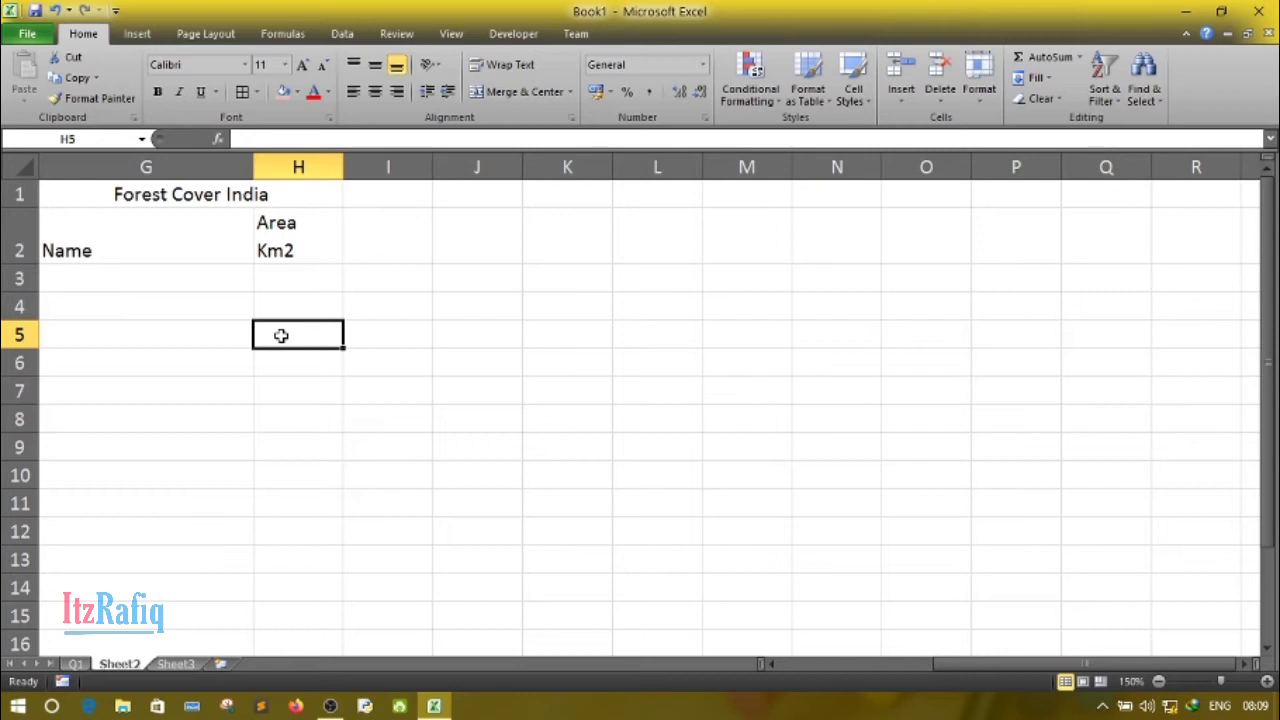
- Fill in the first data row with "Very dense forest" in G3 and 83471 in H3
click(130, 283)
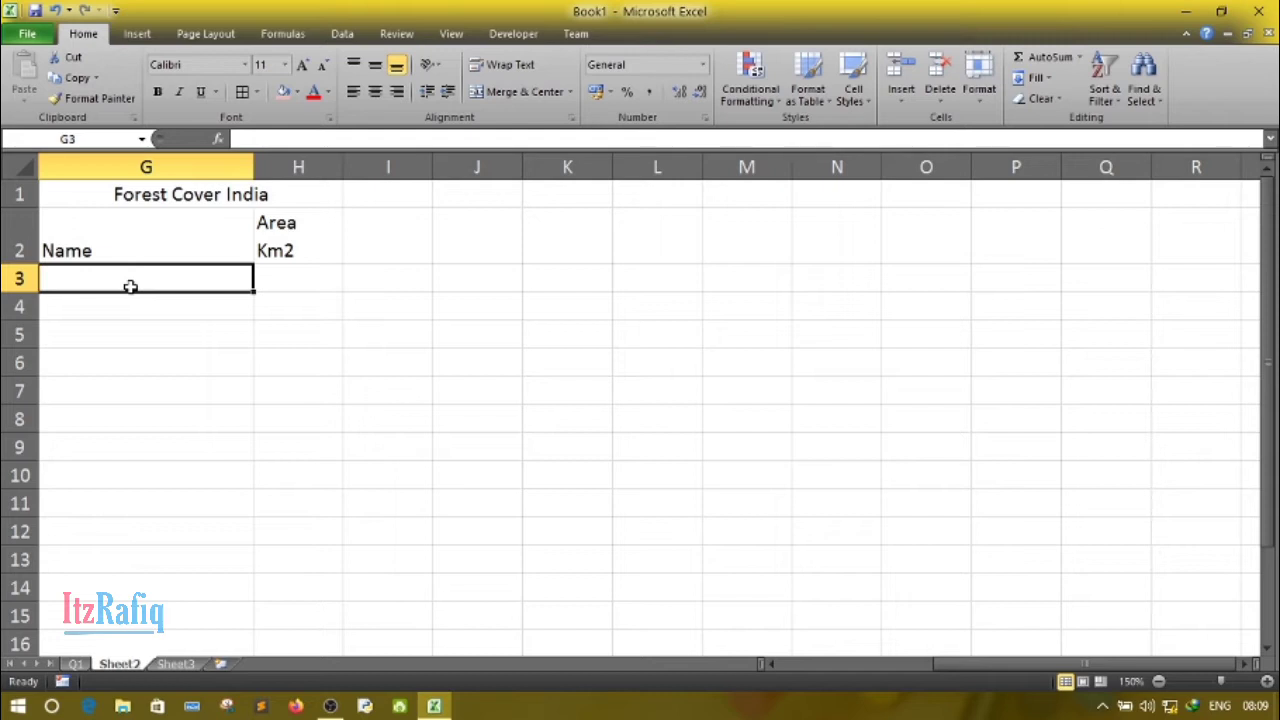
text(Very )
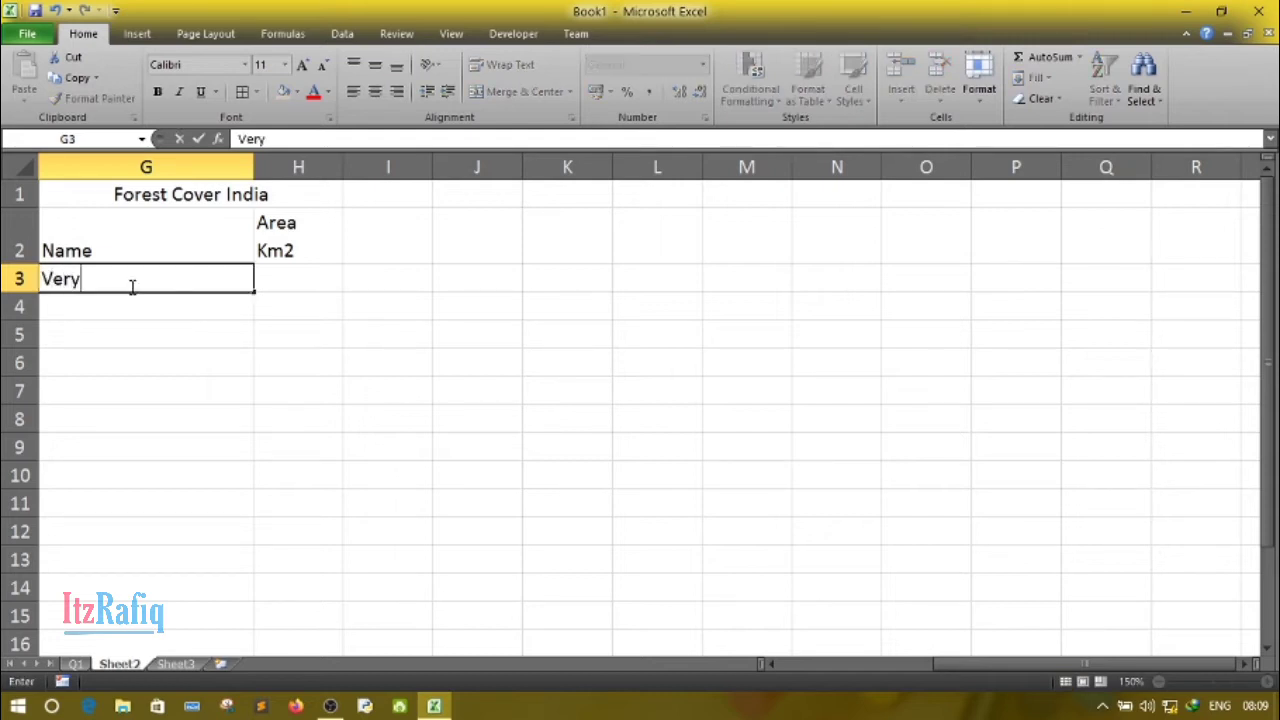
text(dense f)
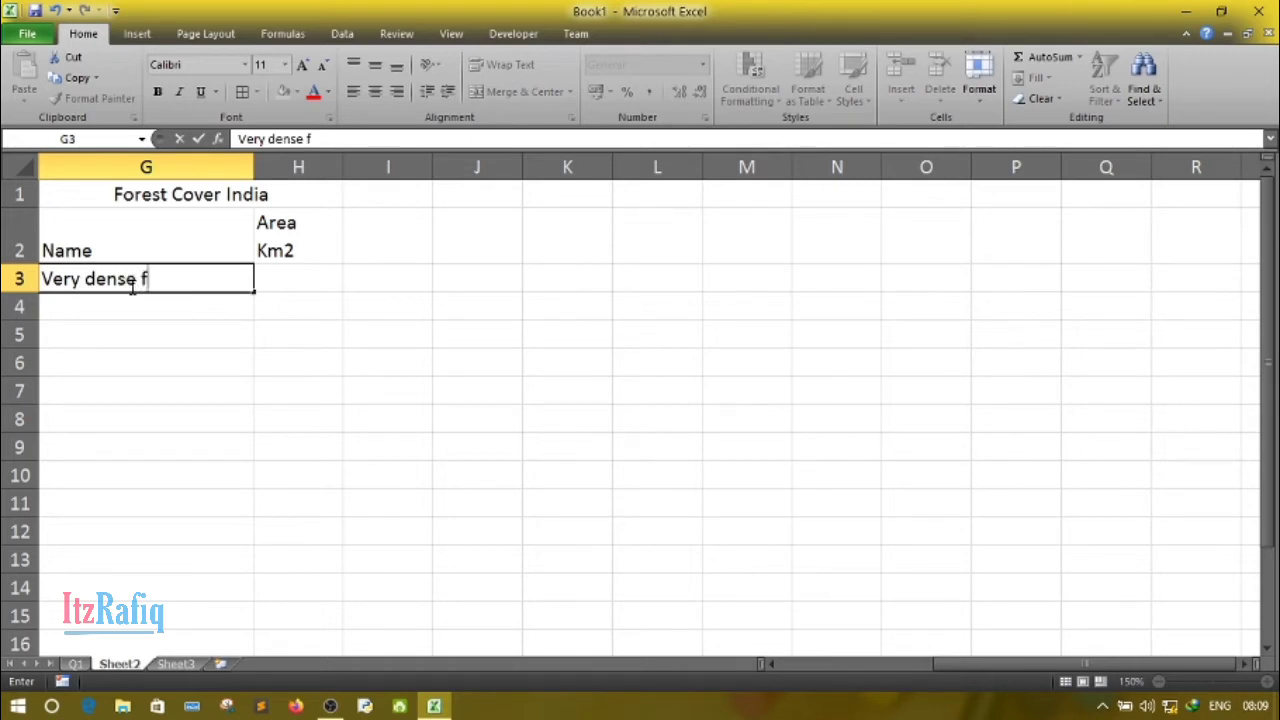
text(orest)
key(Tab)
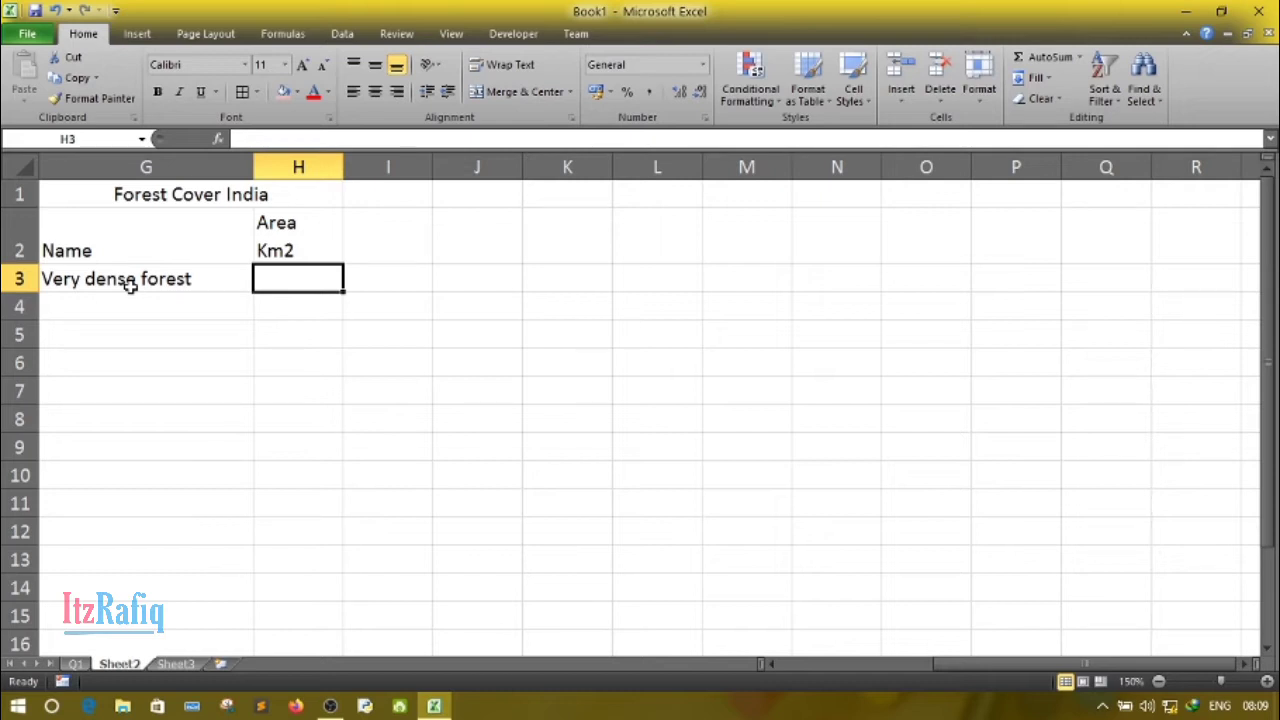
text(834)
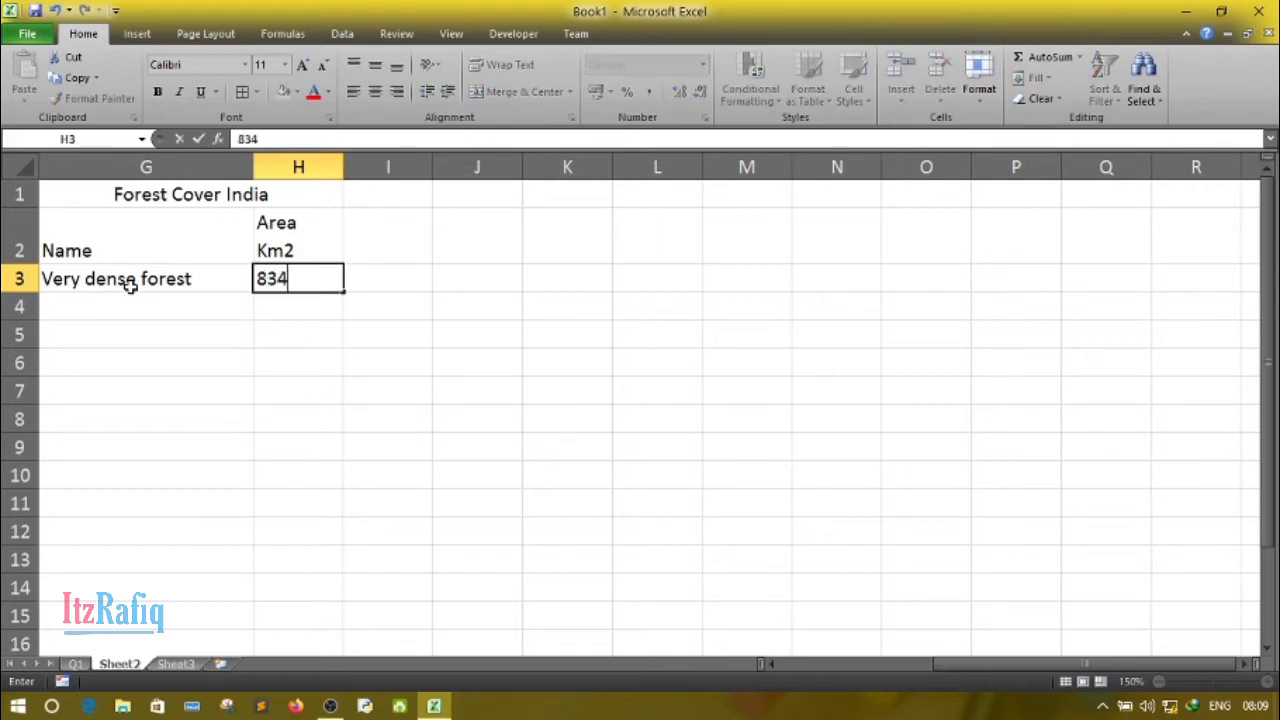
text(71)
key(Return)
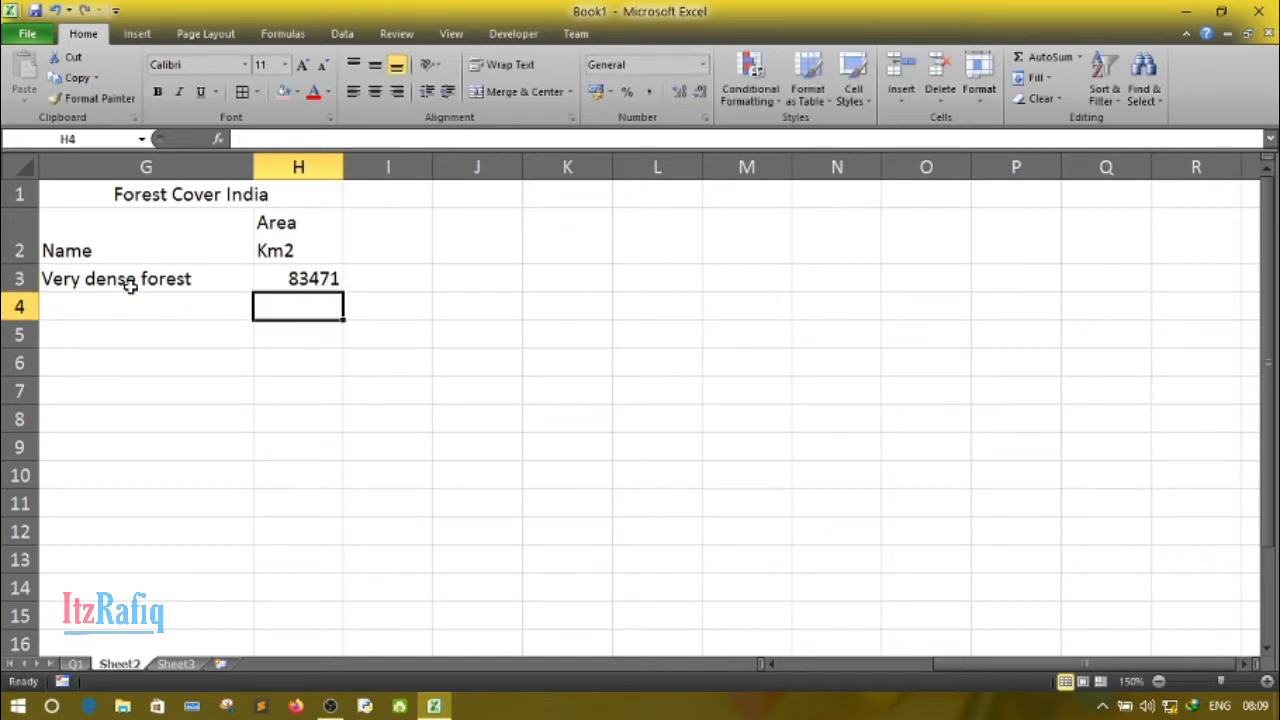
text(Modetary)
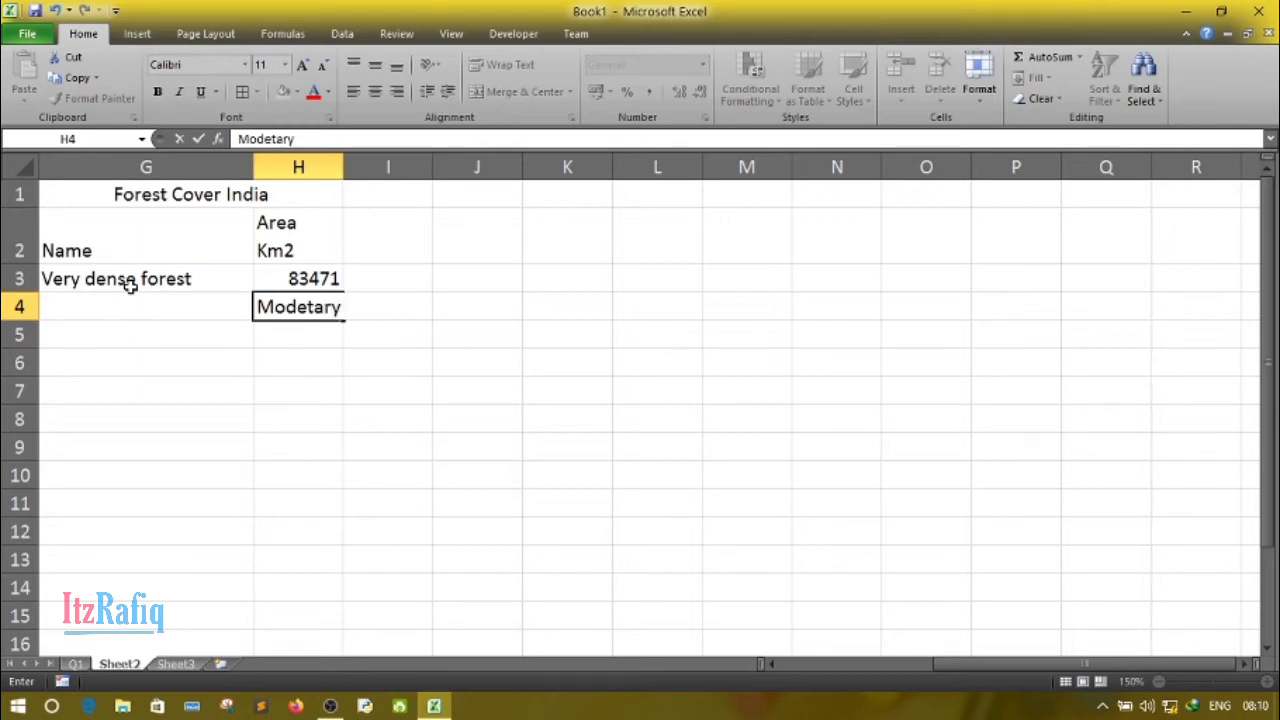
key(BackSpace)
key(BackSpace)
key(BackSpace)
key(BackSpace)
key(BackSpace)
key(BackSpace)
key(BackSpace)
key(BackSpace)
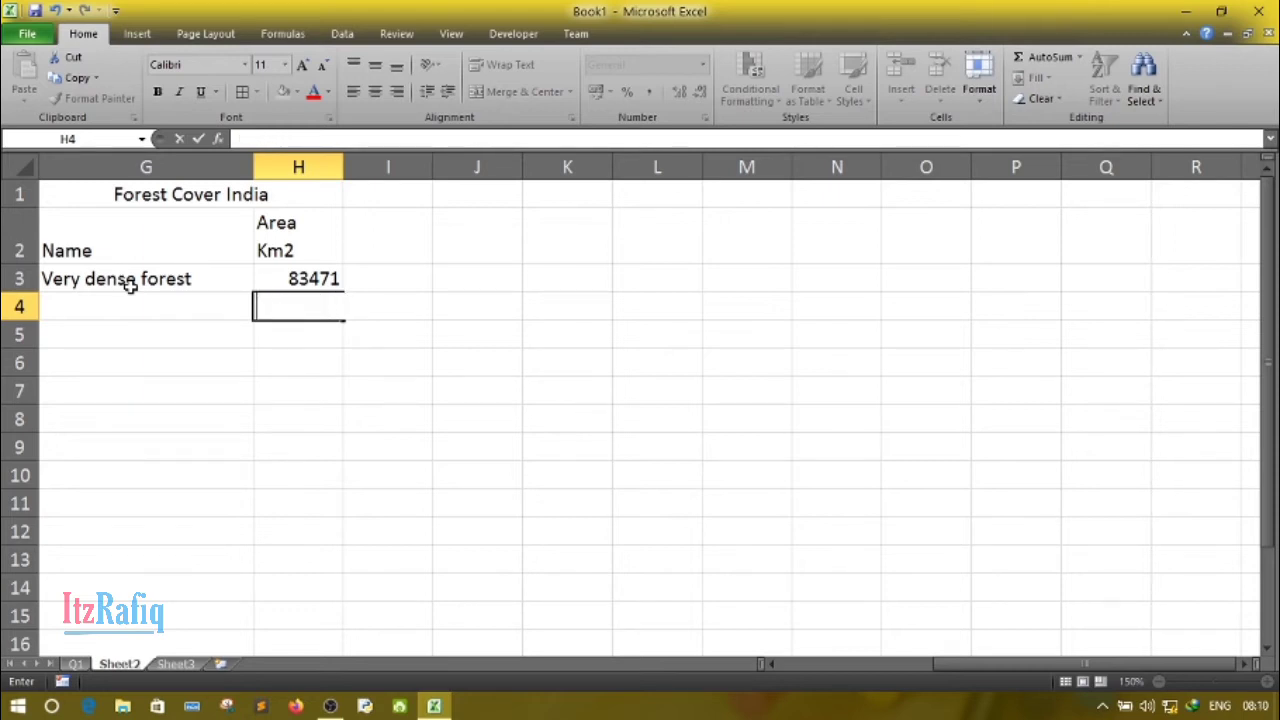
- Enter the second forest category "Modetary Dense Forest" in cell G4
click(129, 304)
text(M)
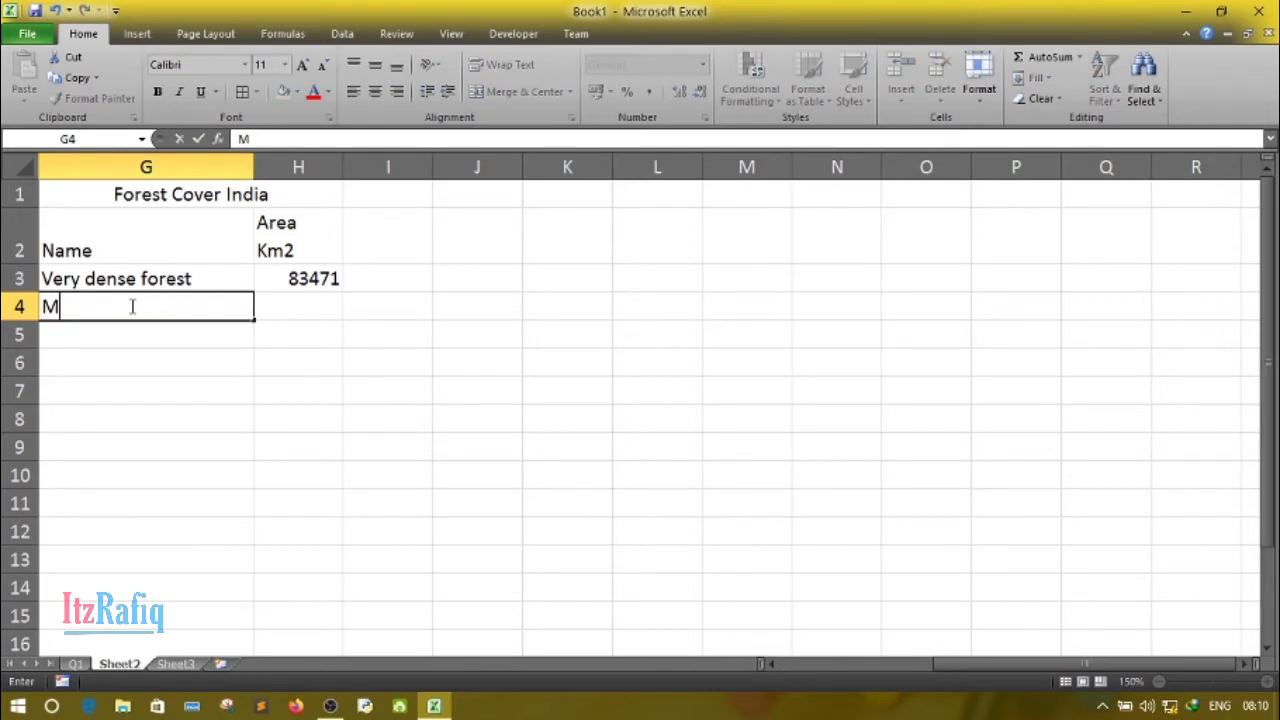
text(odetary )
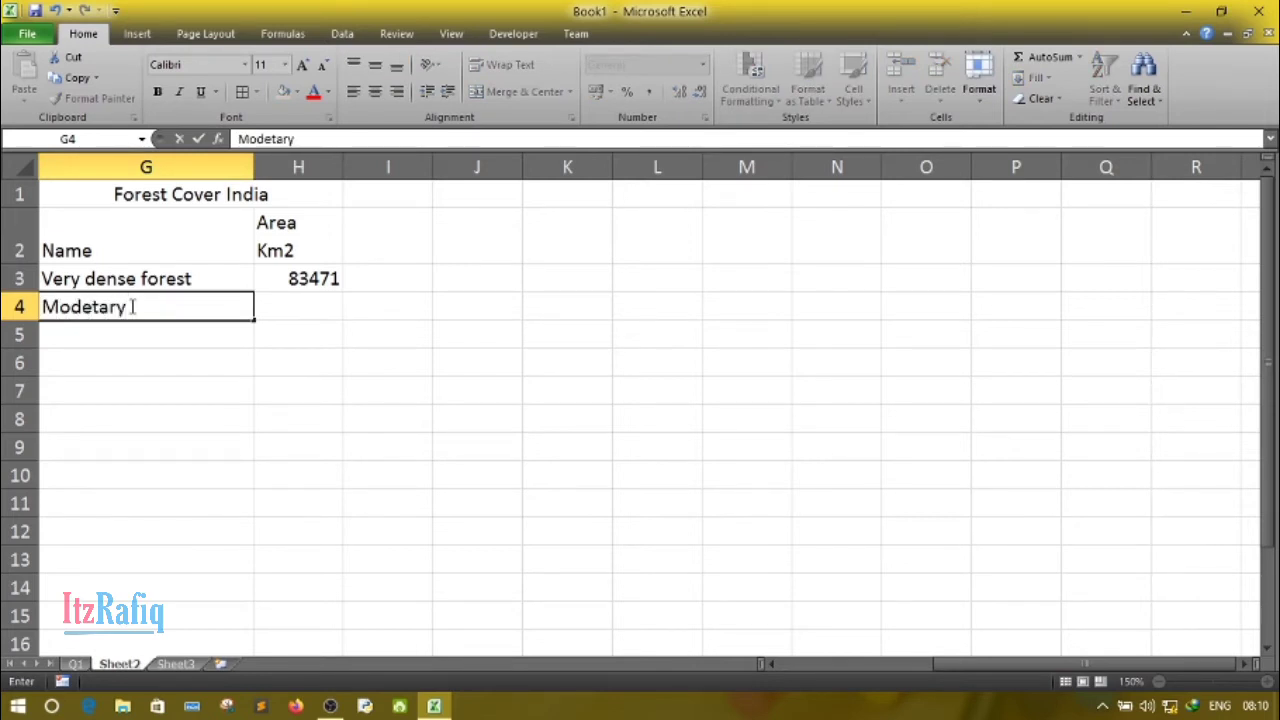
text(Dens)
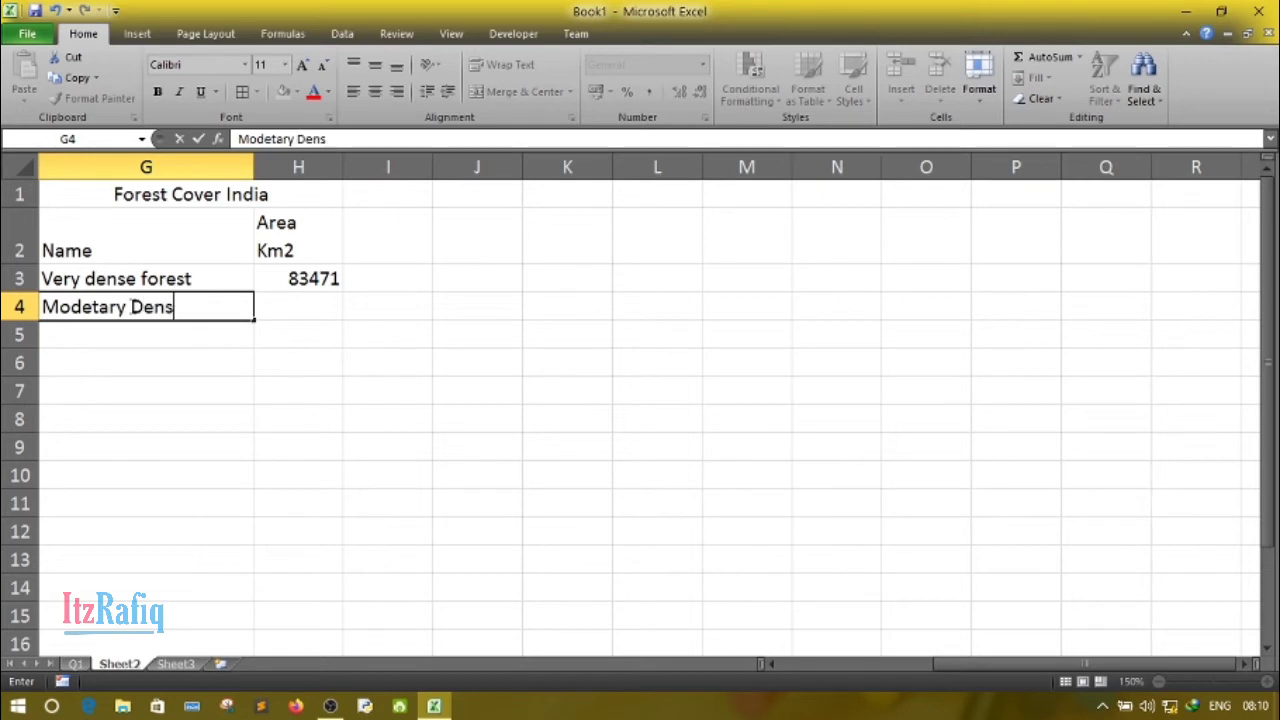
text(e Forest)
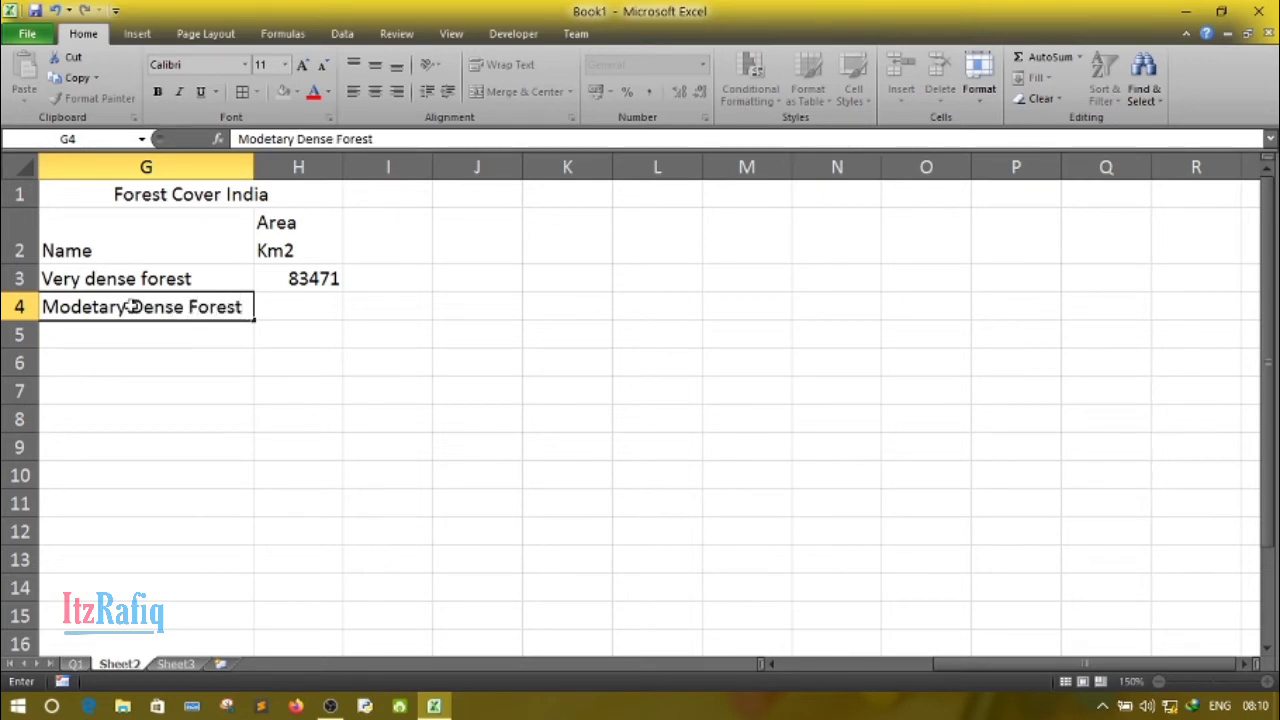
key(Return)
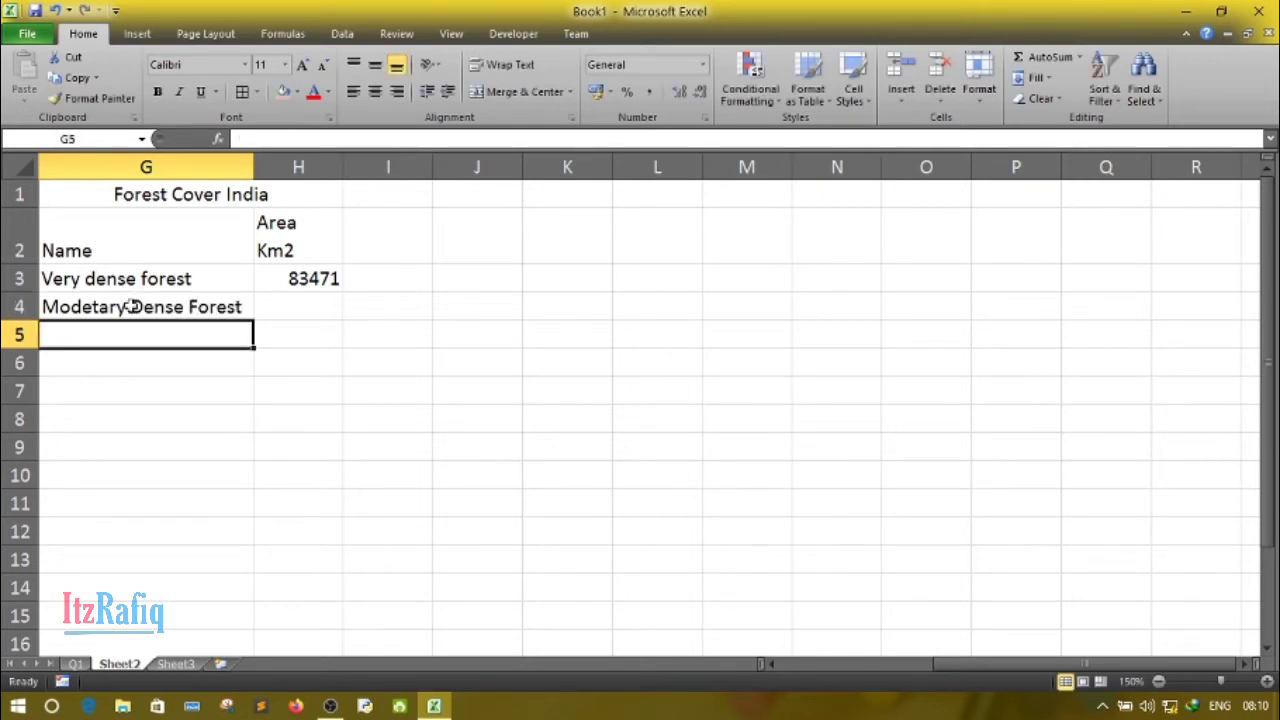
- Enter the third forest category "Open Forest" in cell G5
text(Open )
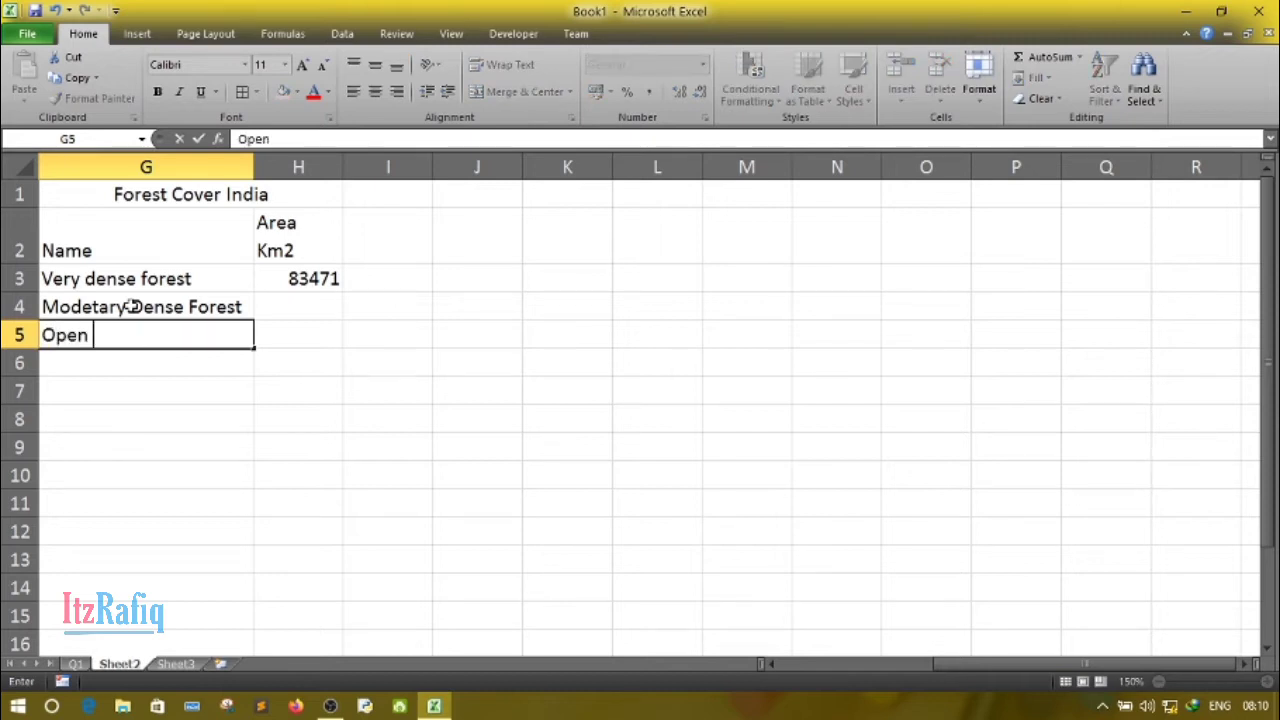
text(Forest)
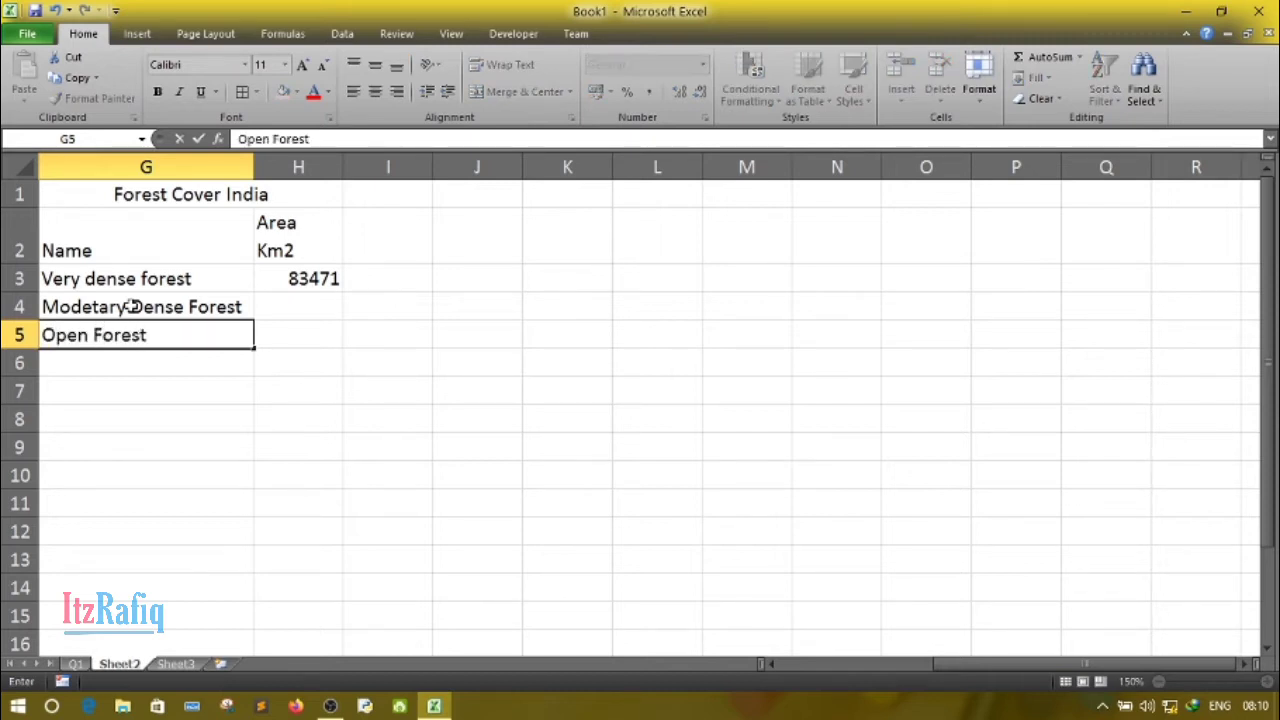
key(Tab)
- Fill in the remaining areas with 320736 in H4 and 287820 in H5
key(Up)
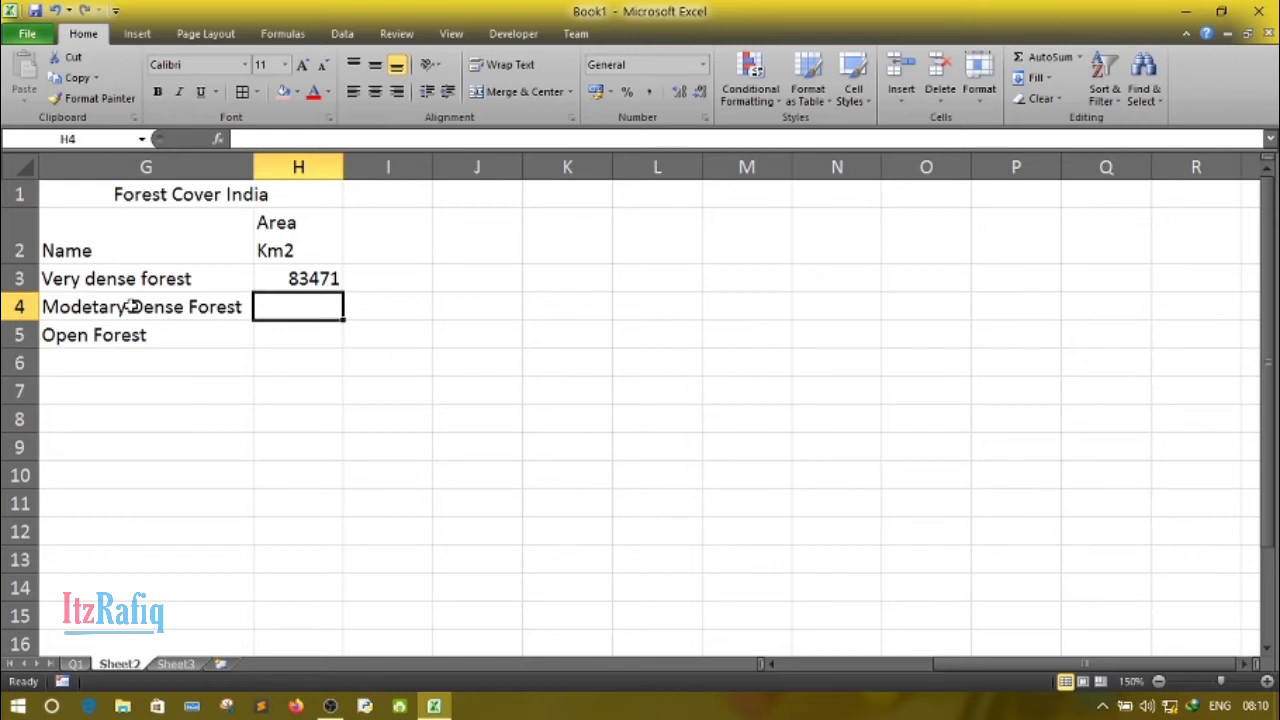
text(3207)
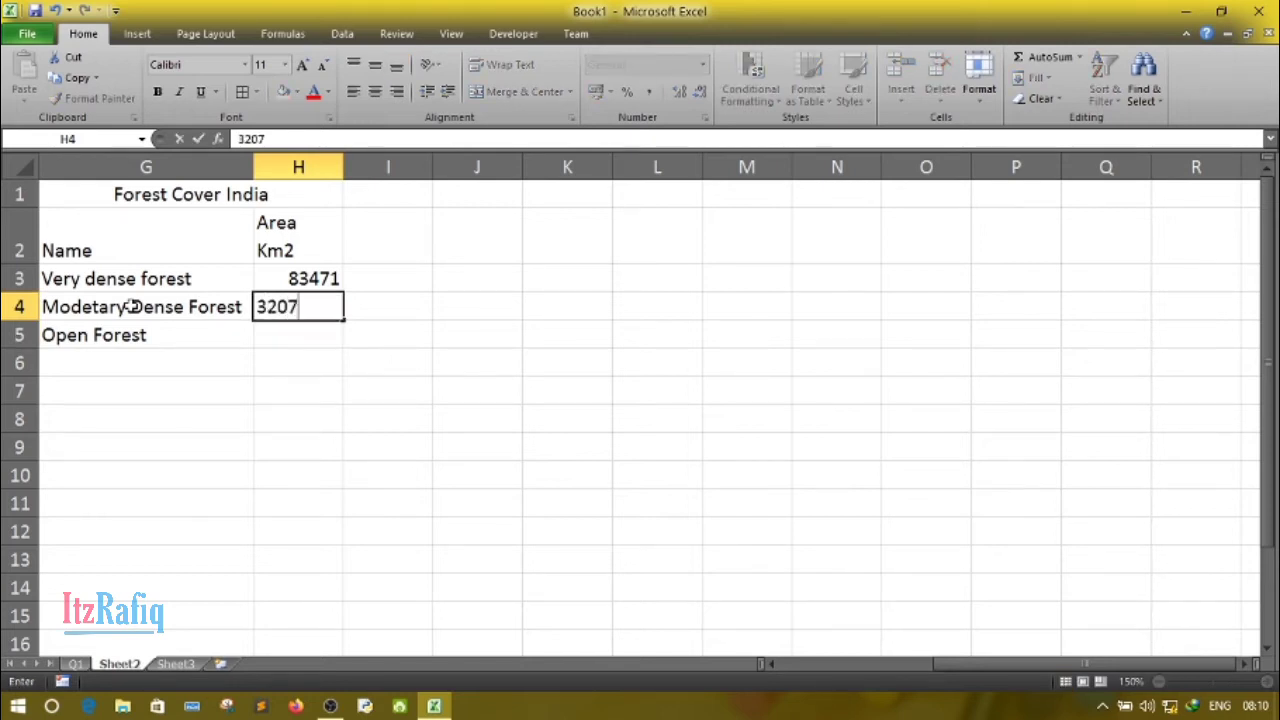
text(36)
key(Return)
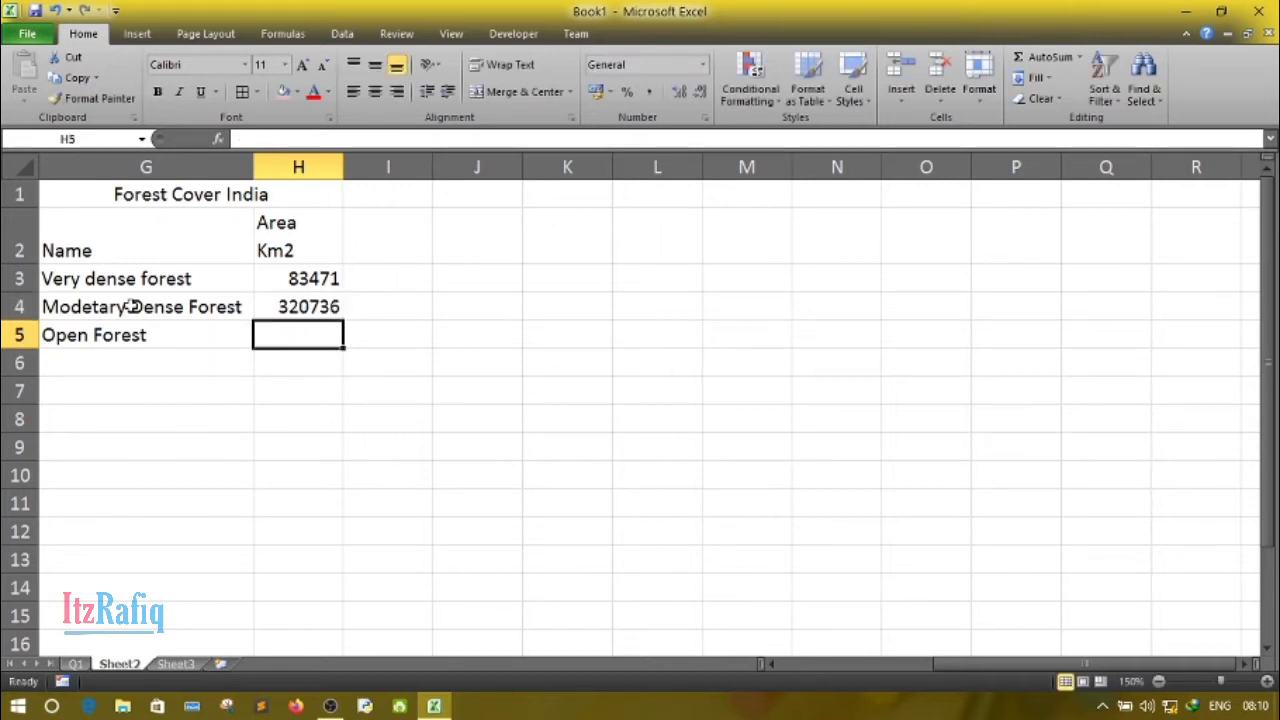
text(287)
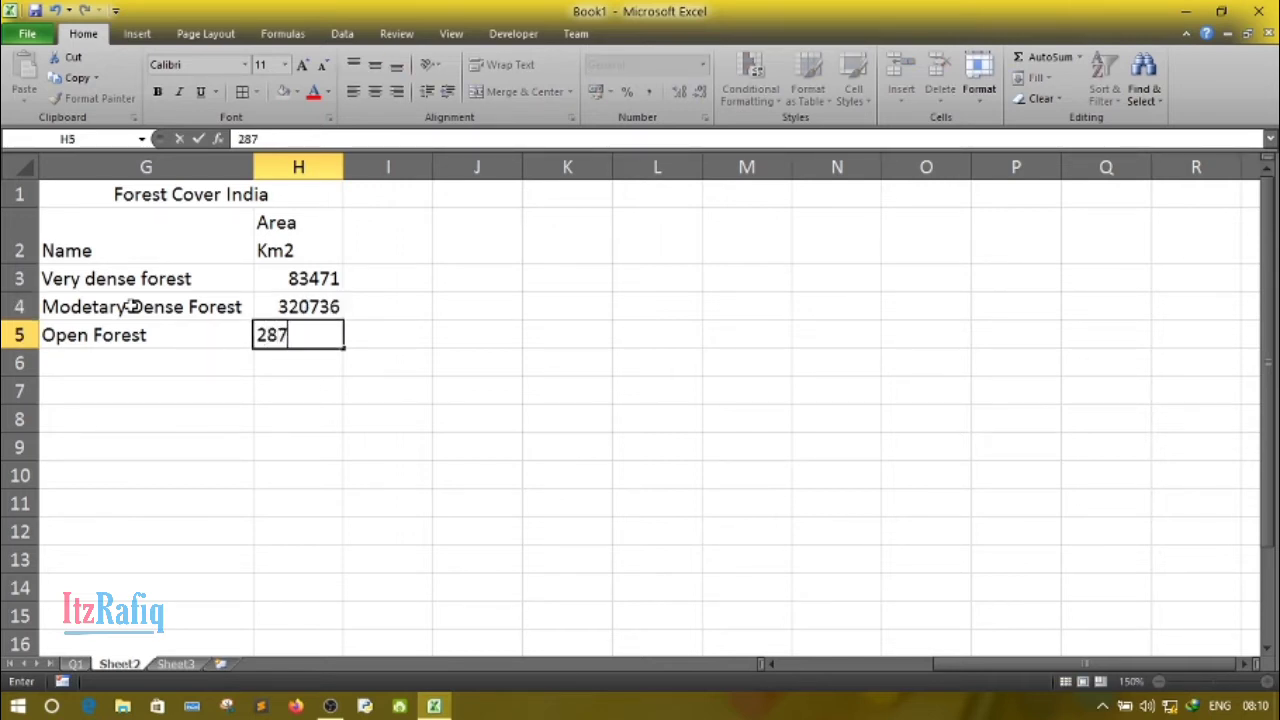
text(820)
key(Return)
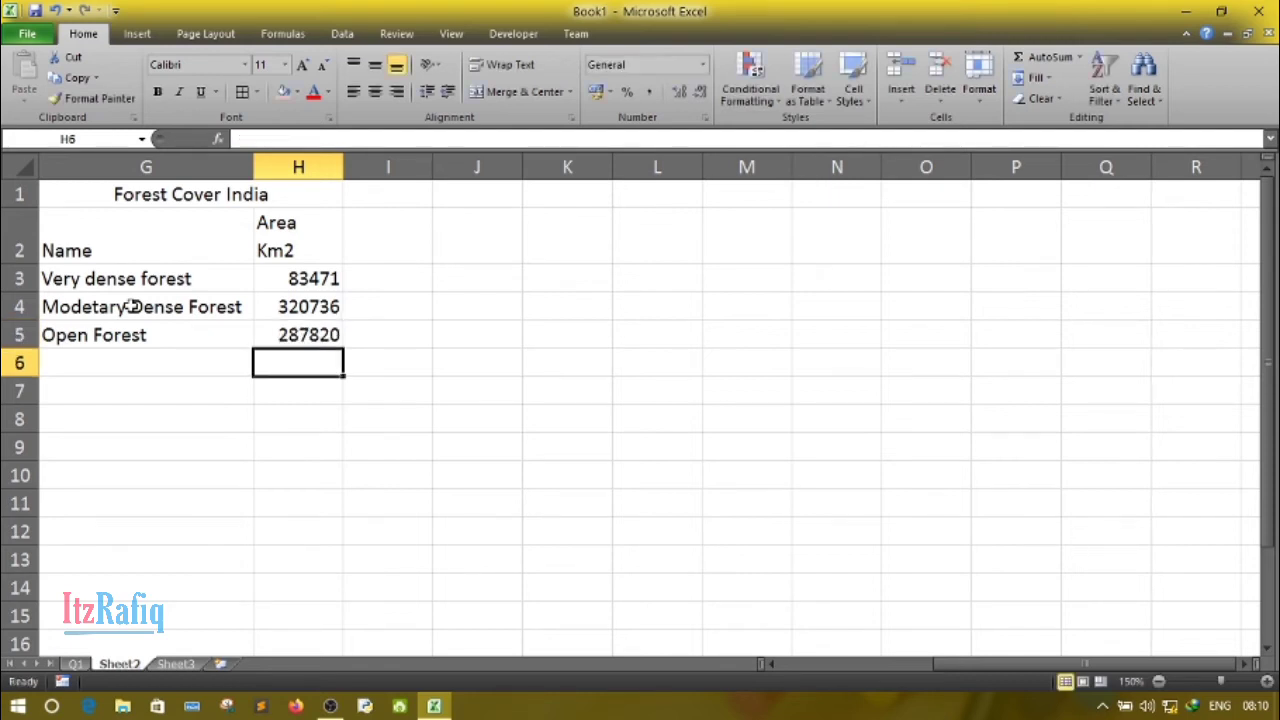
- Align the header text across all of row 2 to the top of its cells
click(112, 408)
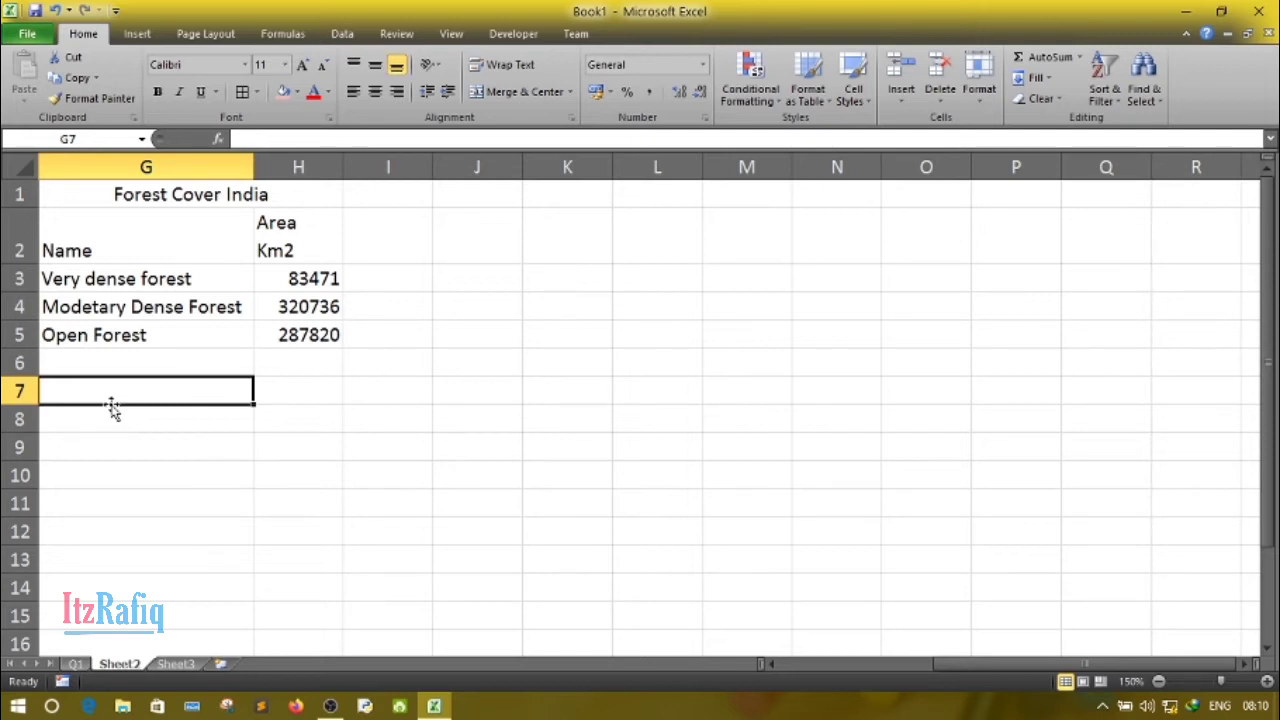
click(10, 229)
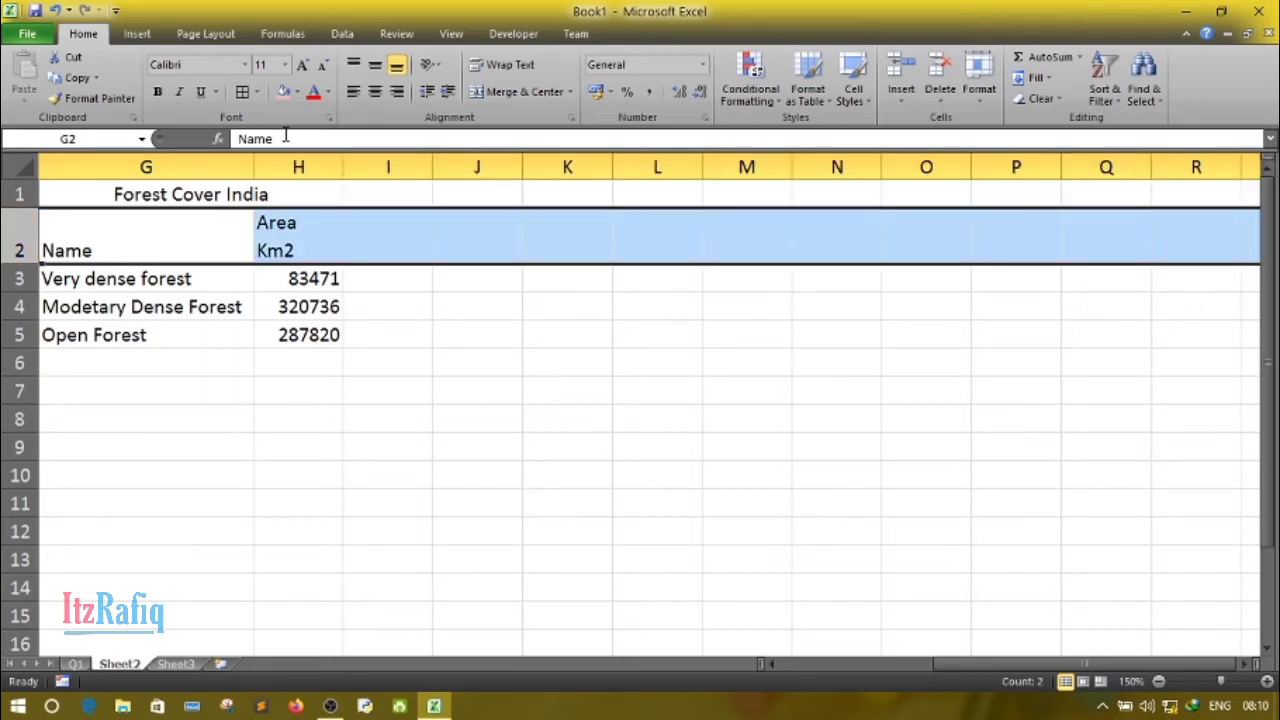
click(353, 68)
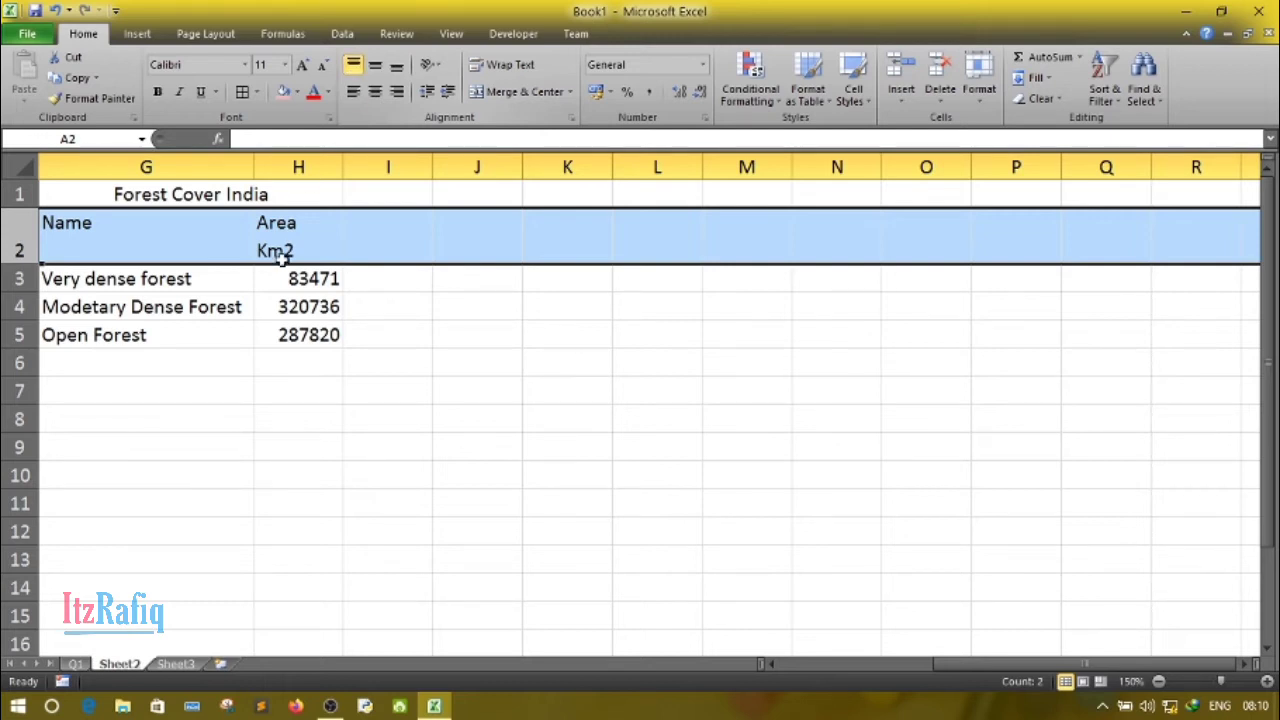
click(194, 432)
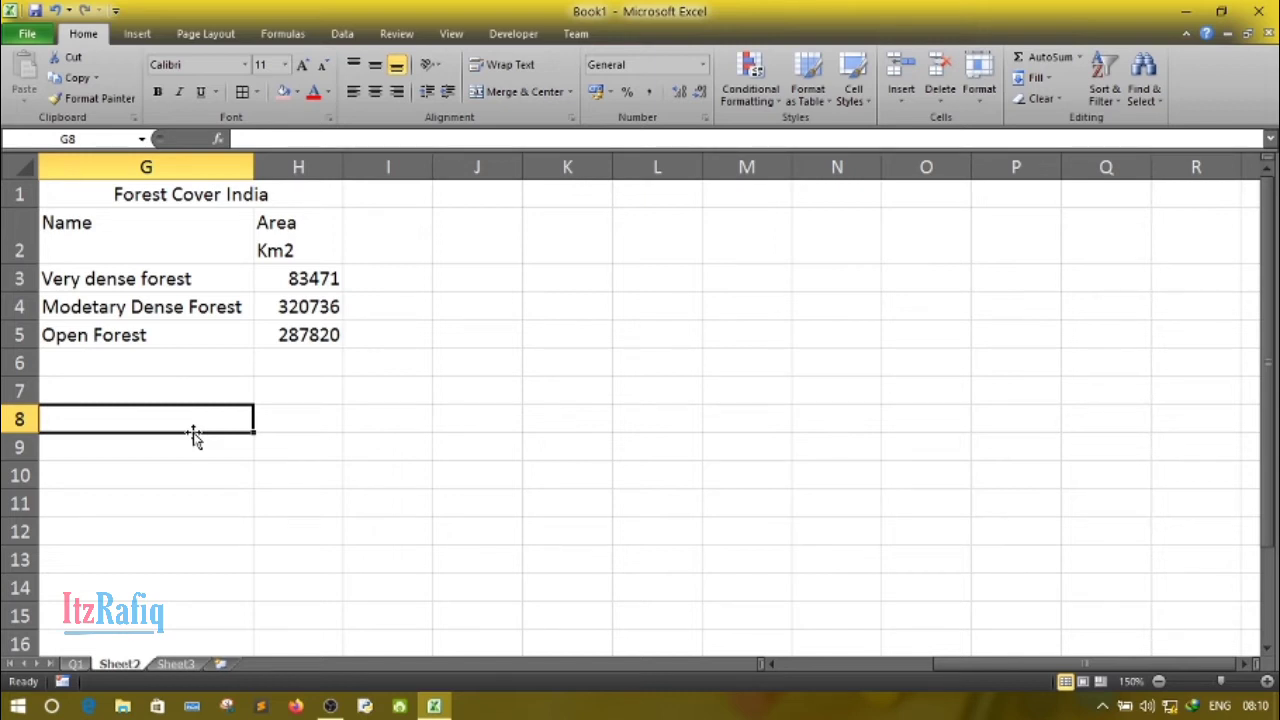
- Format the merged title "Forest Cover India" in 14-point bold Cambria
click(57, 193)
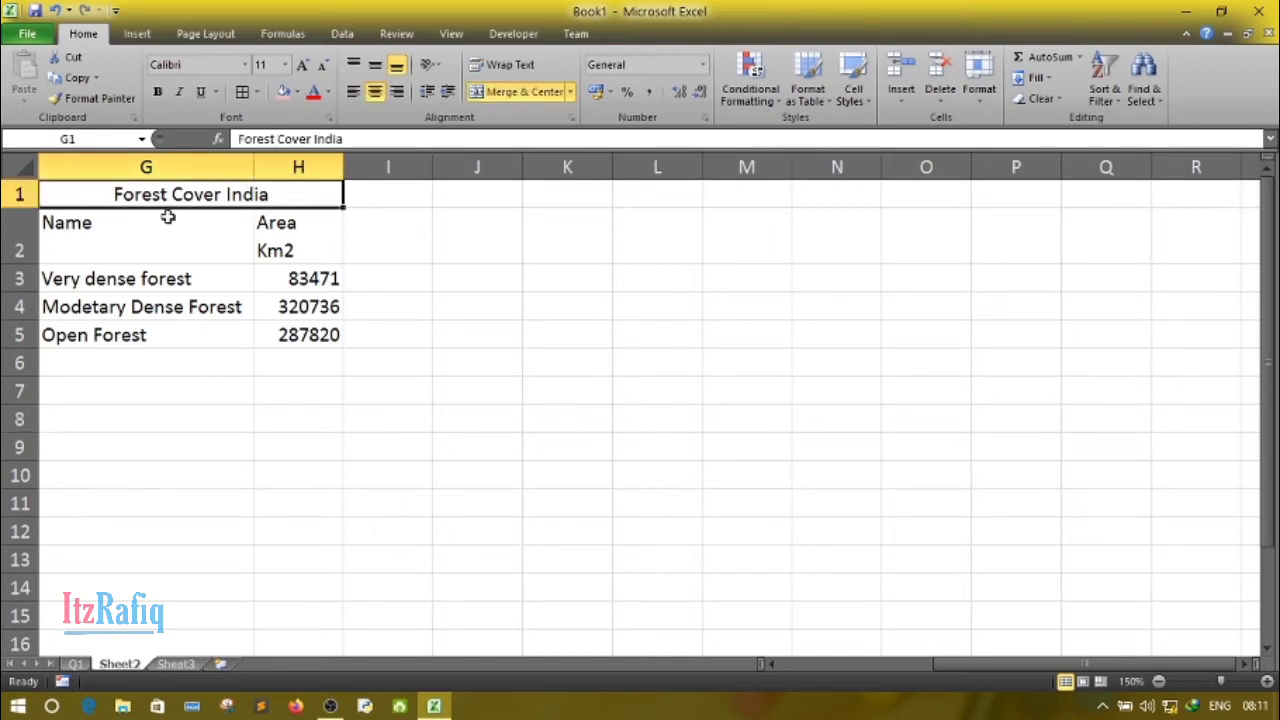
click(104, 297)
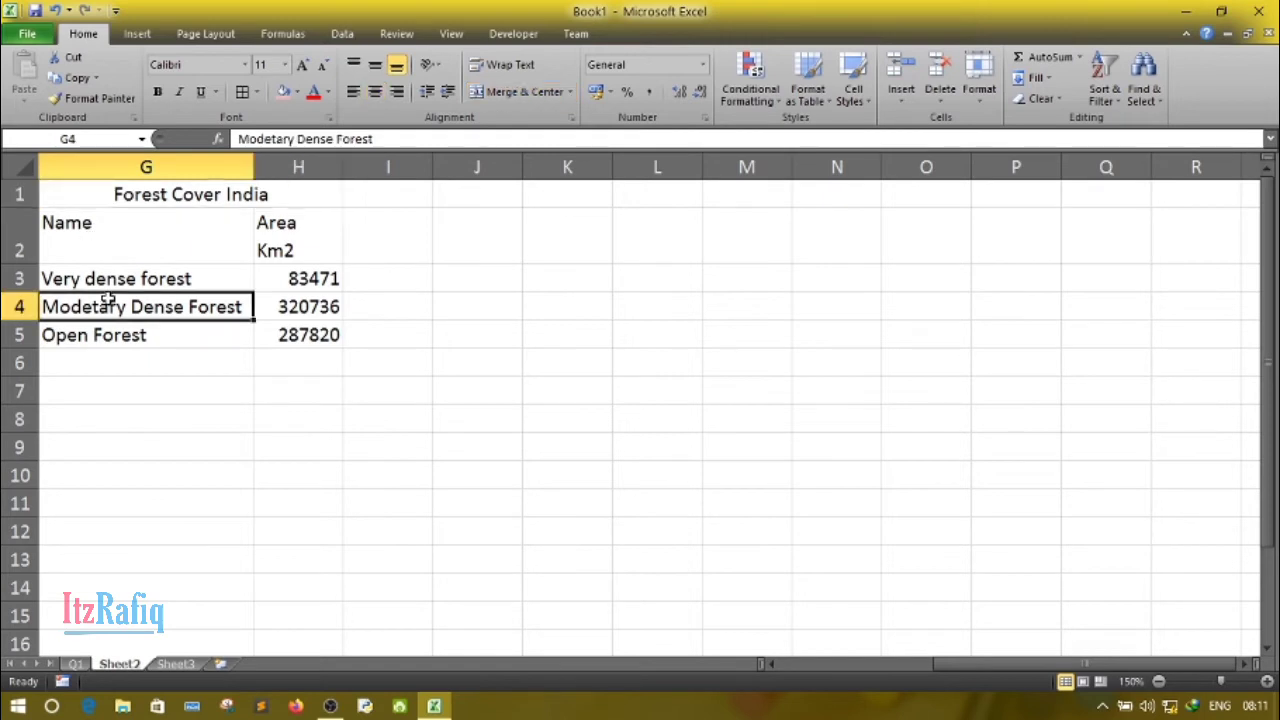
click(122, 194)
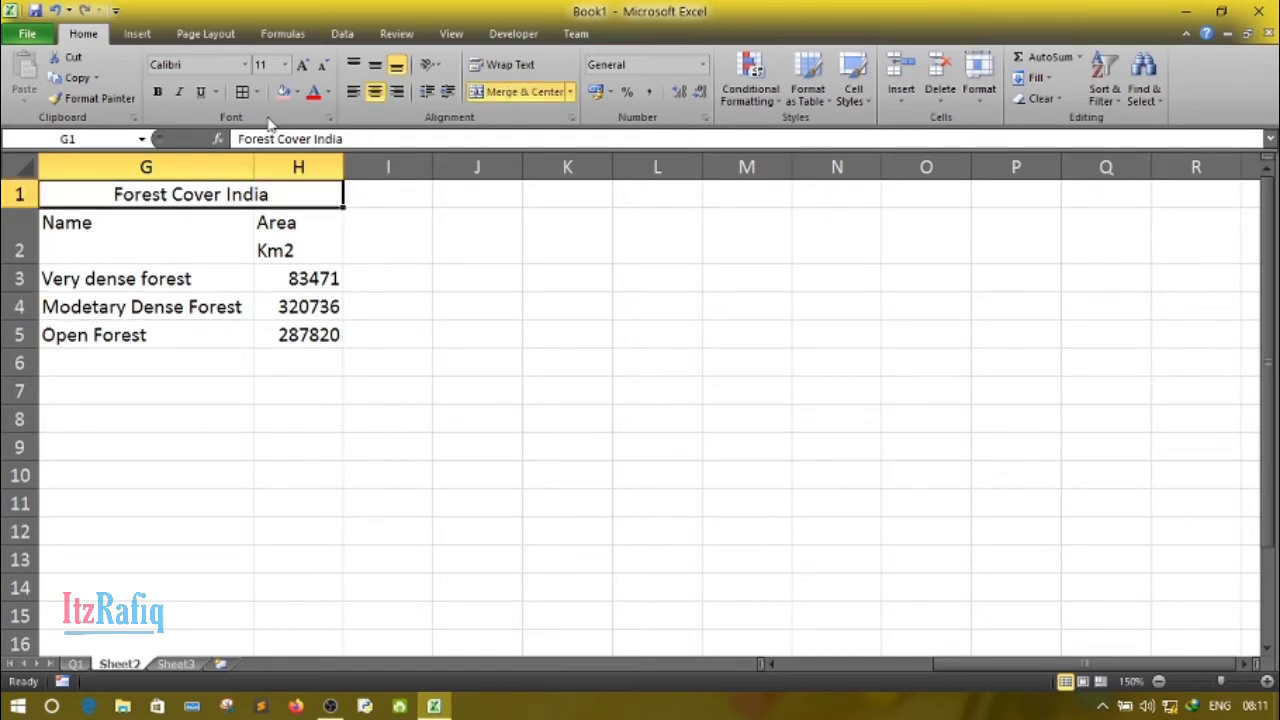
click(304, 65)
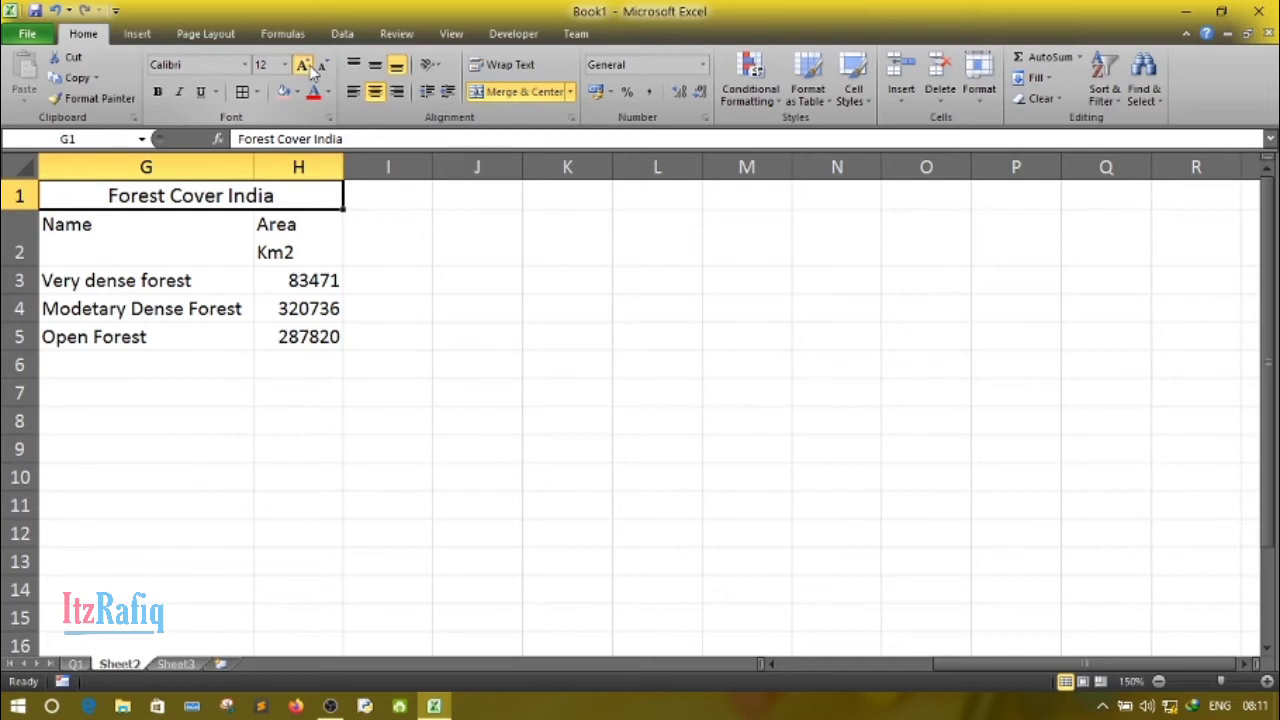
click(304, 65)
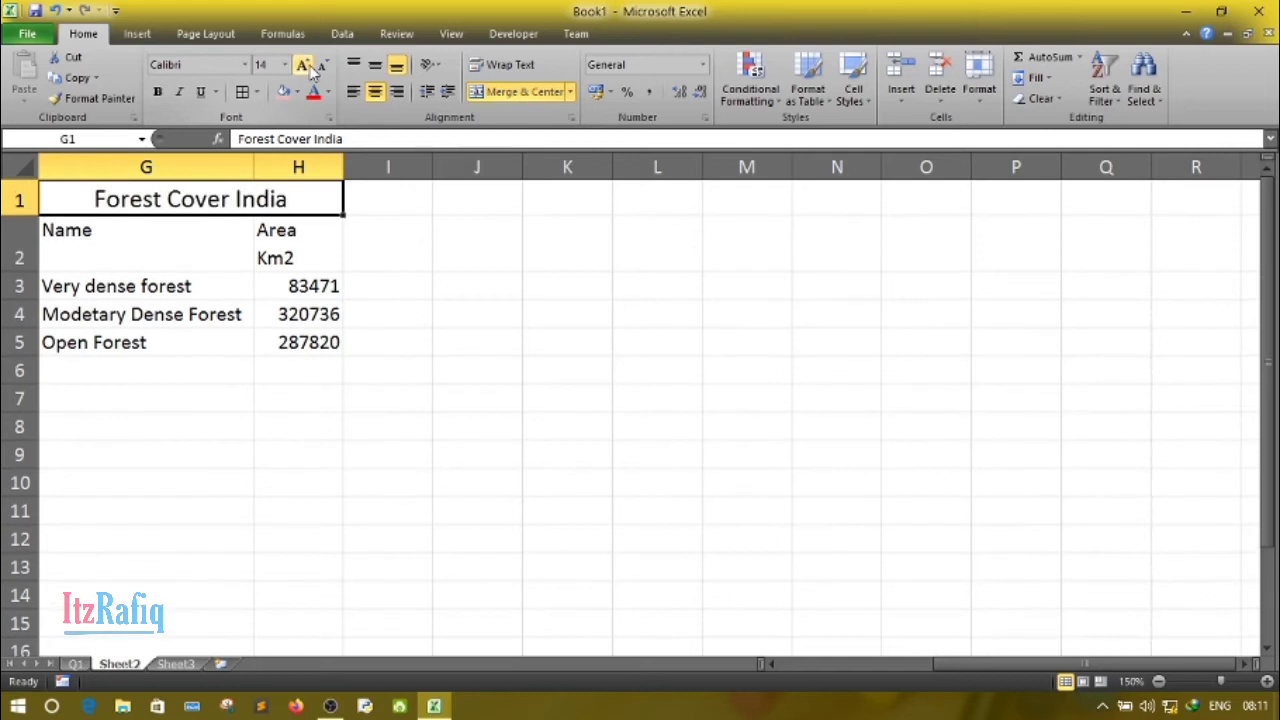
click(245, 64)
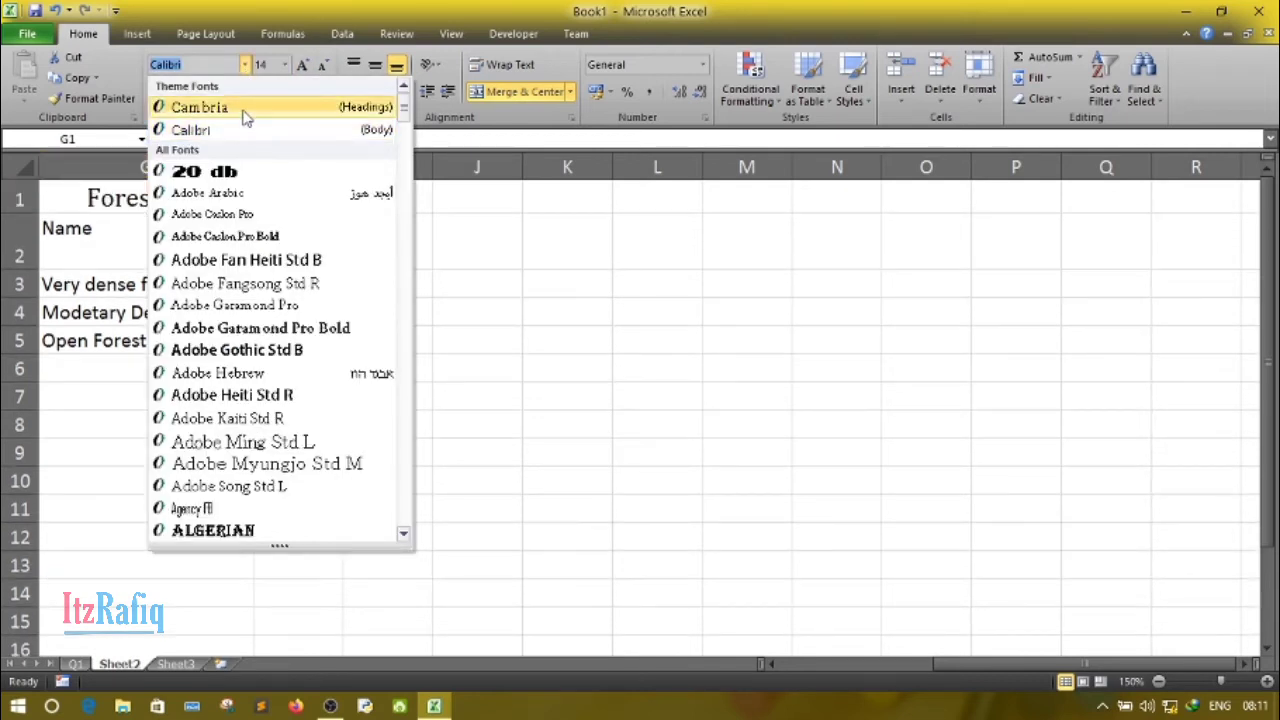
click(246, 110)
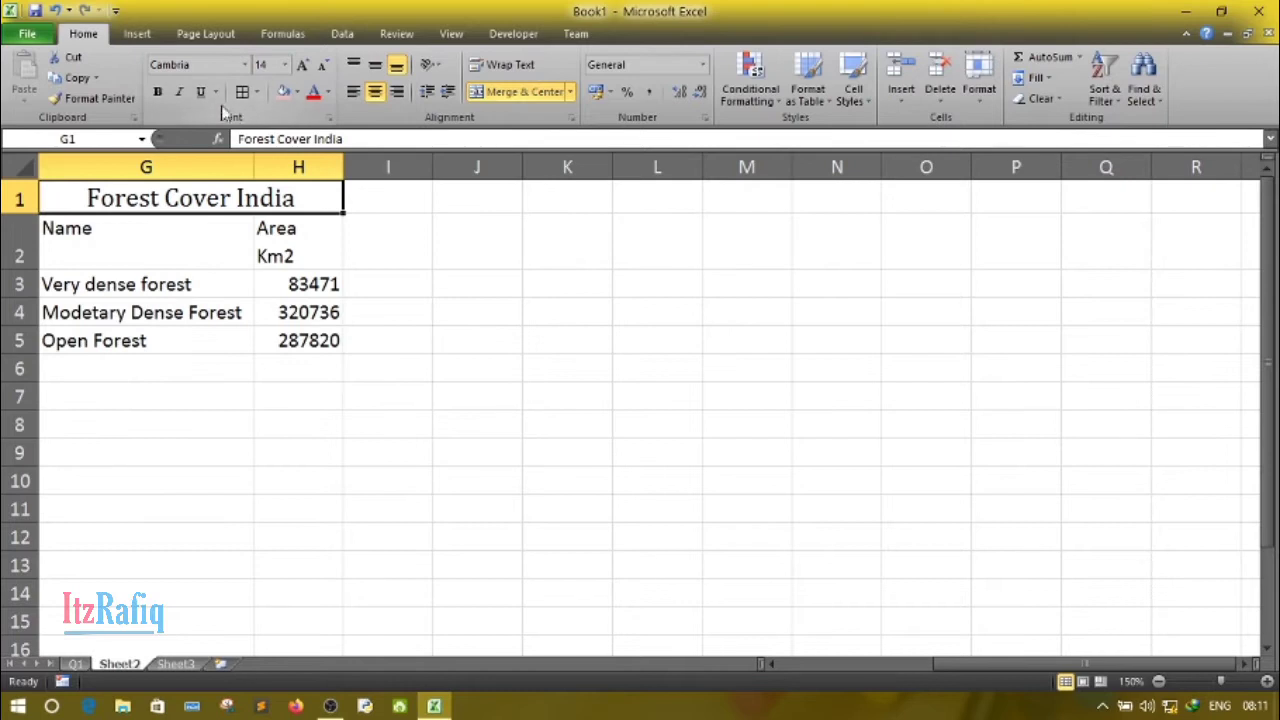
click(157, 91)
click(238, 312)
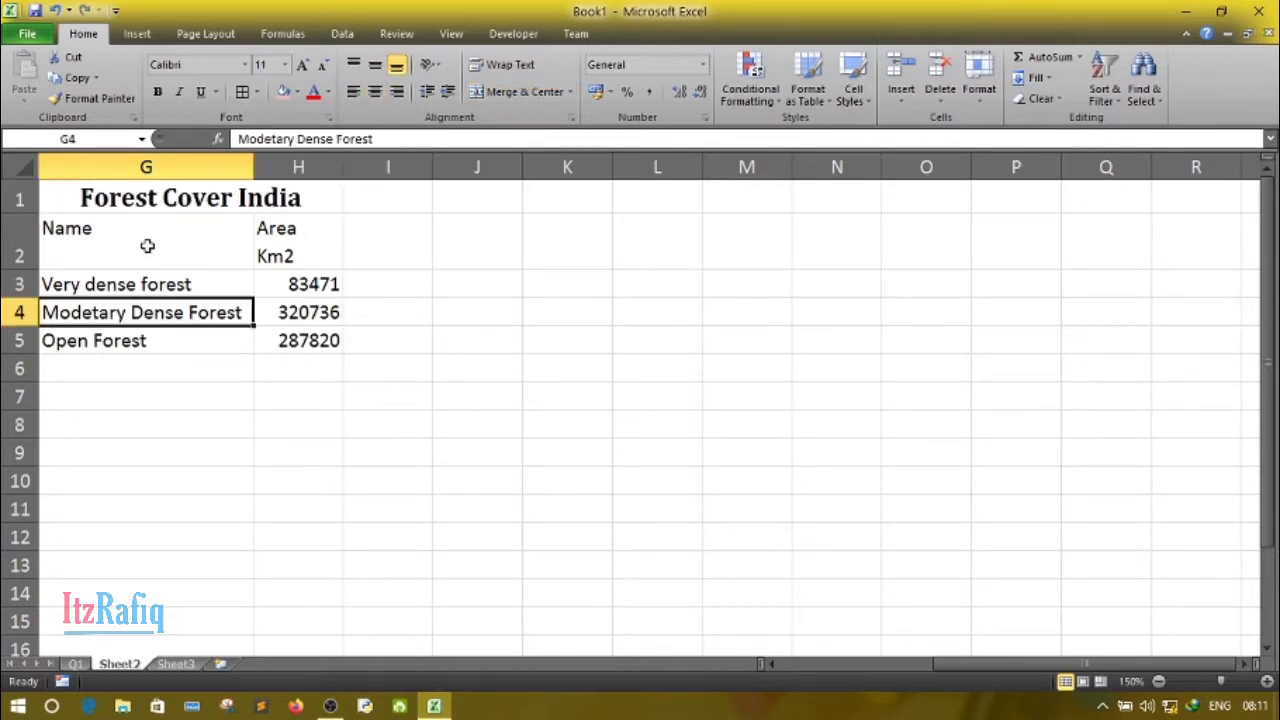
- Make the header cells G2:H2 bold and set their font to Adobe Garamond Pro Bold
drag(147, 246, 260, 246)
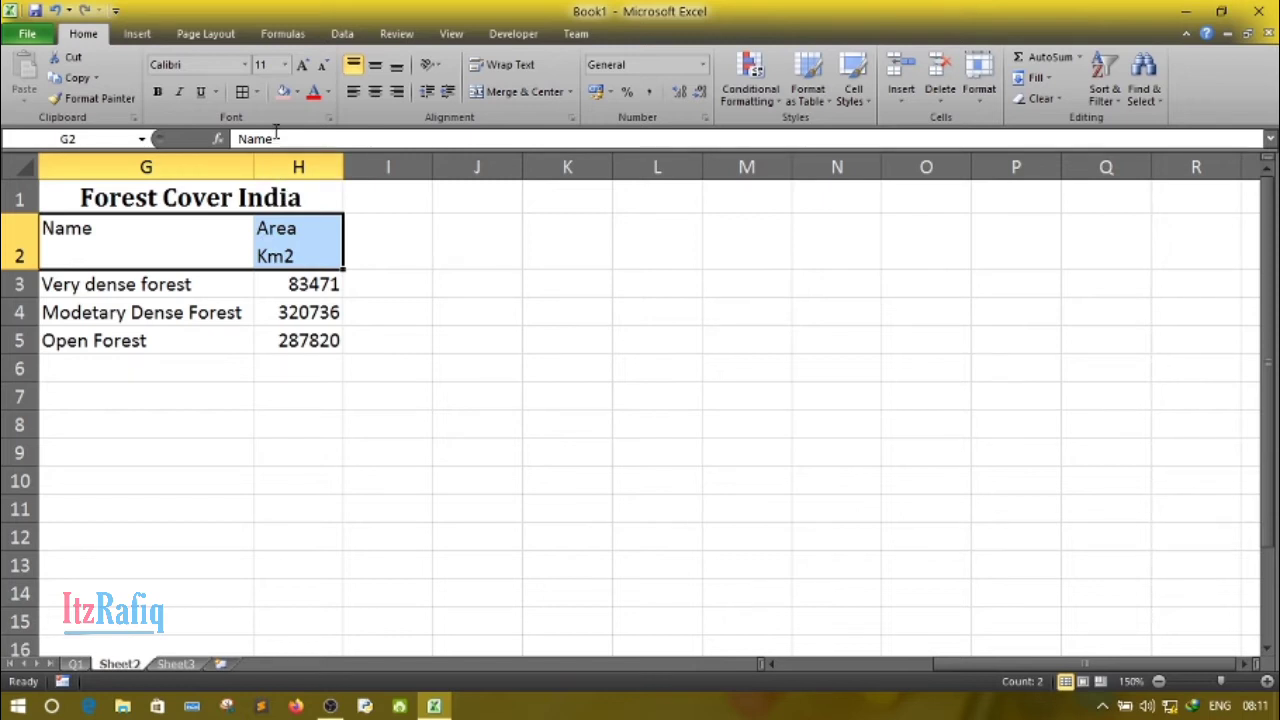
click(158, 93)
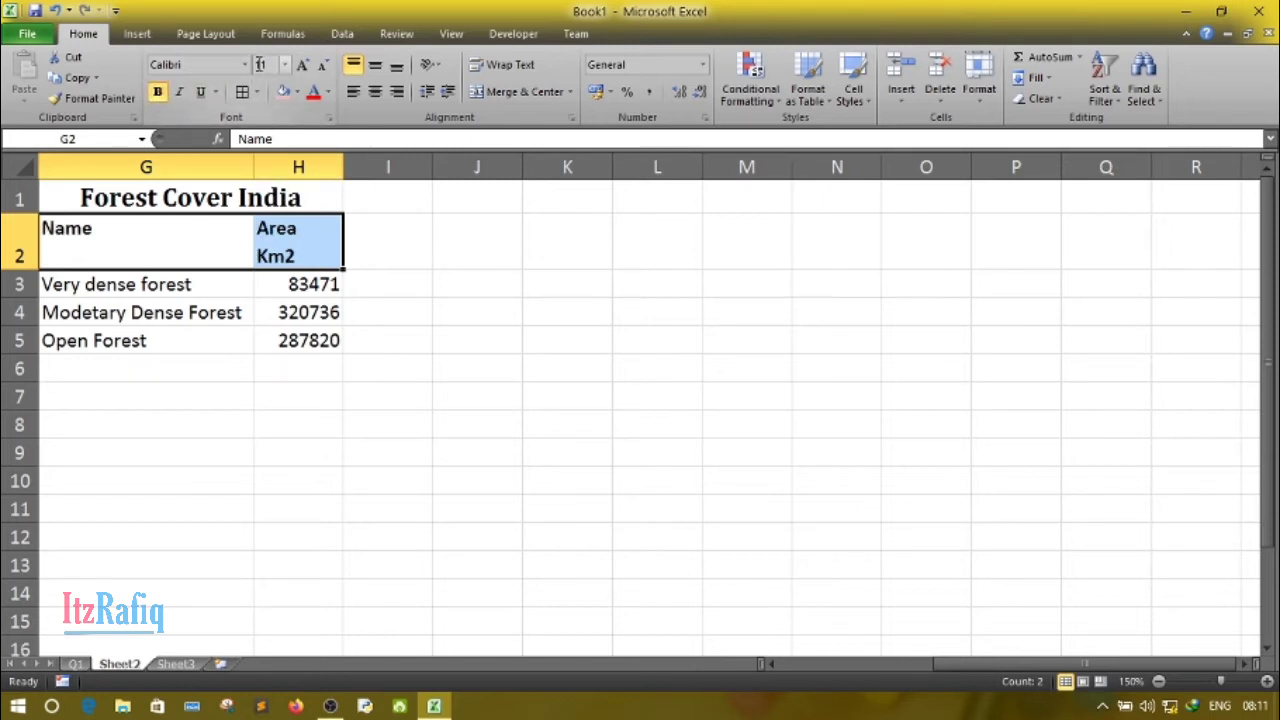
click(244, 65)
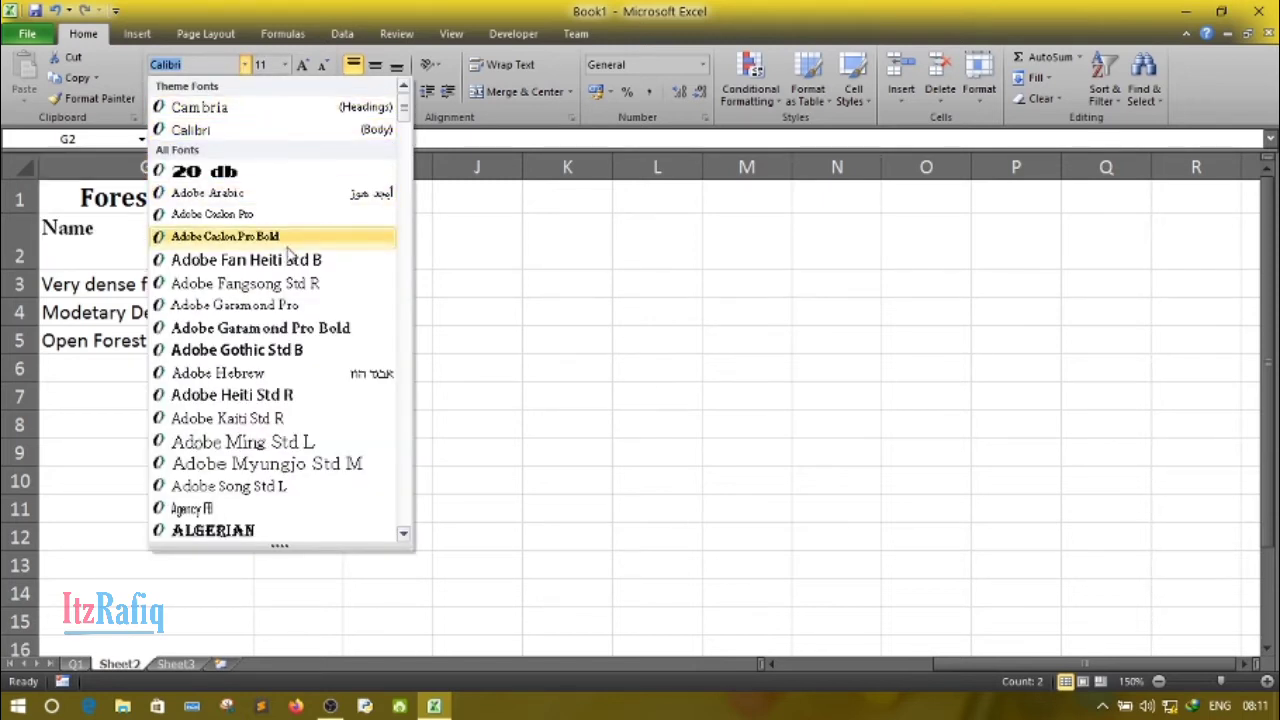
click(296, 329)
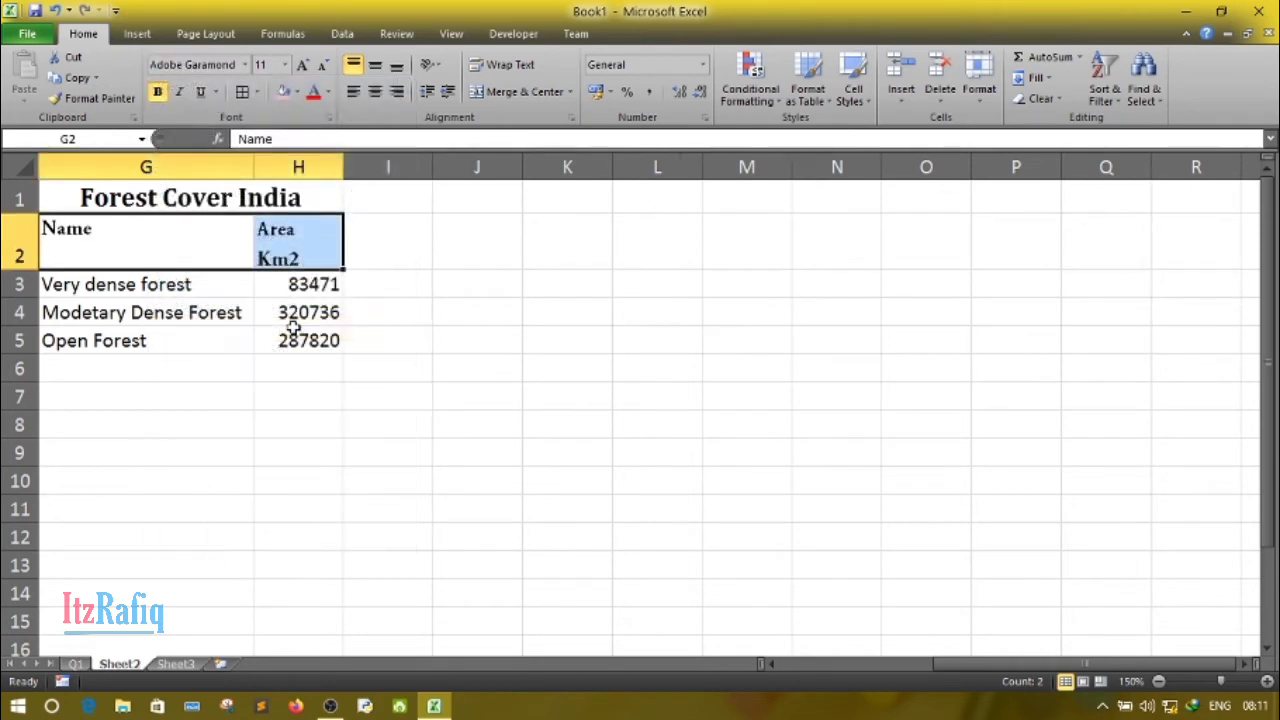
- Color the header text in G2:H2 with the darkest shade of the blue theme color
click(327, 92)
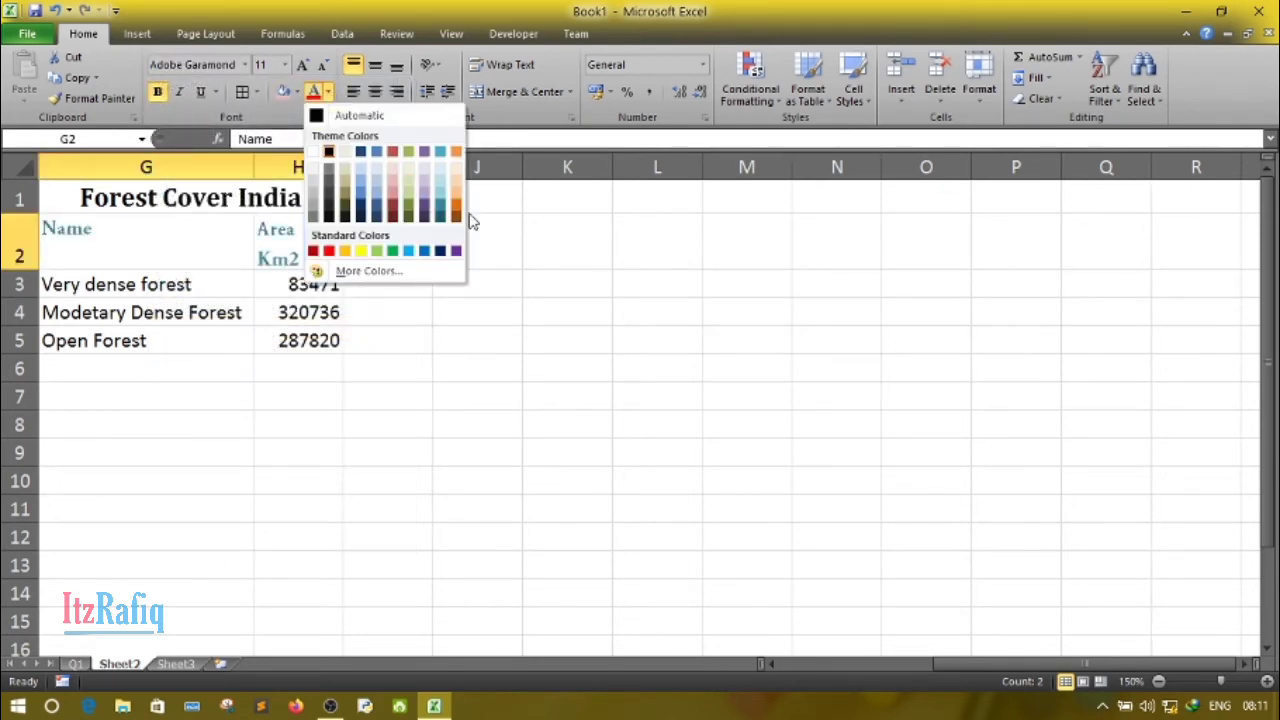
click(457, 212)
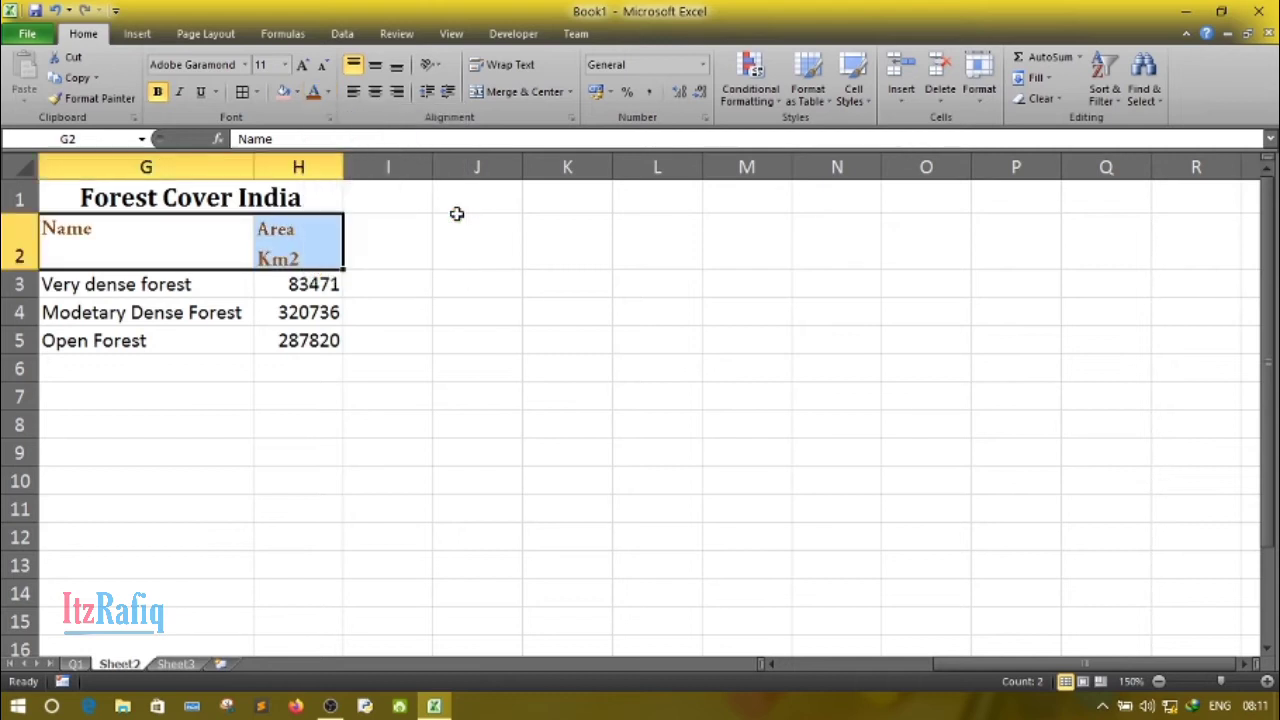
click(328, 92)
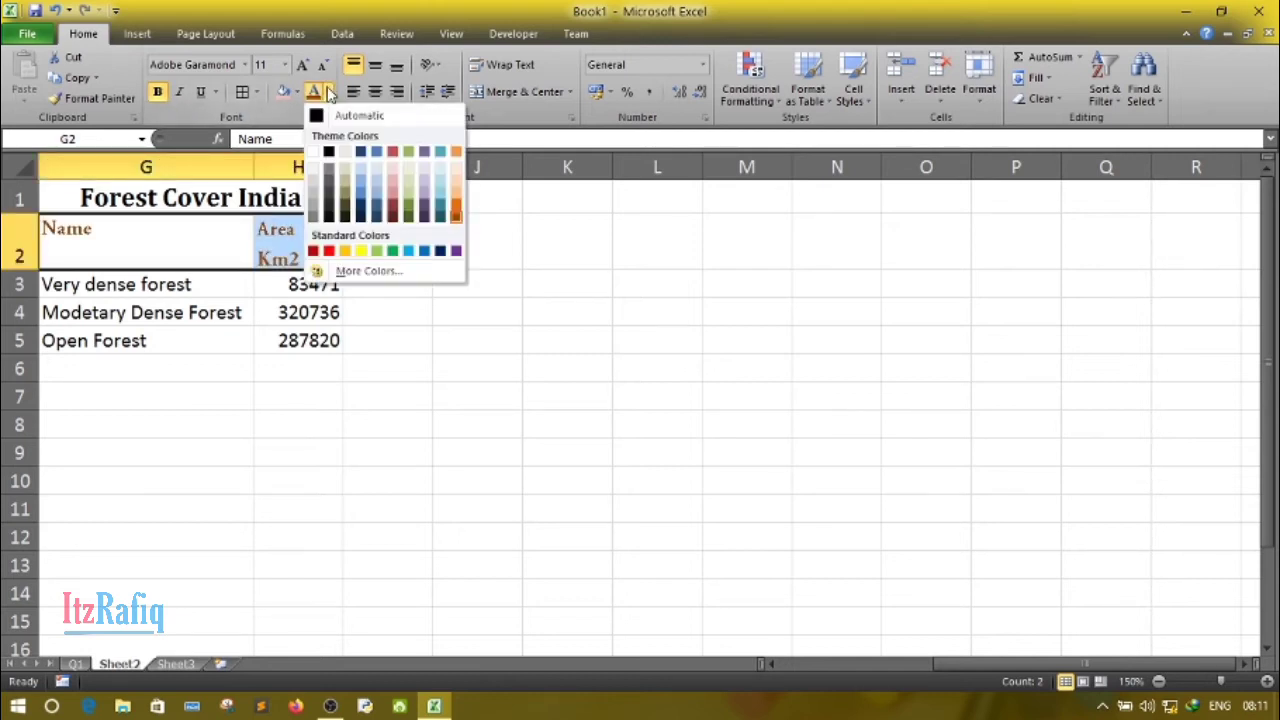
click(376, 213)
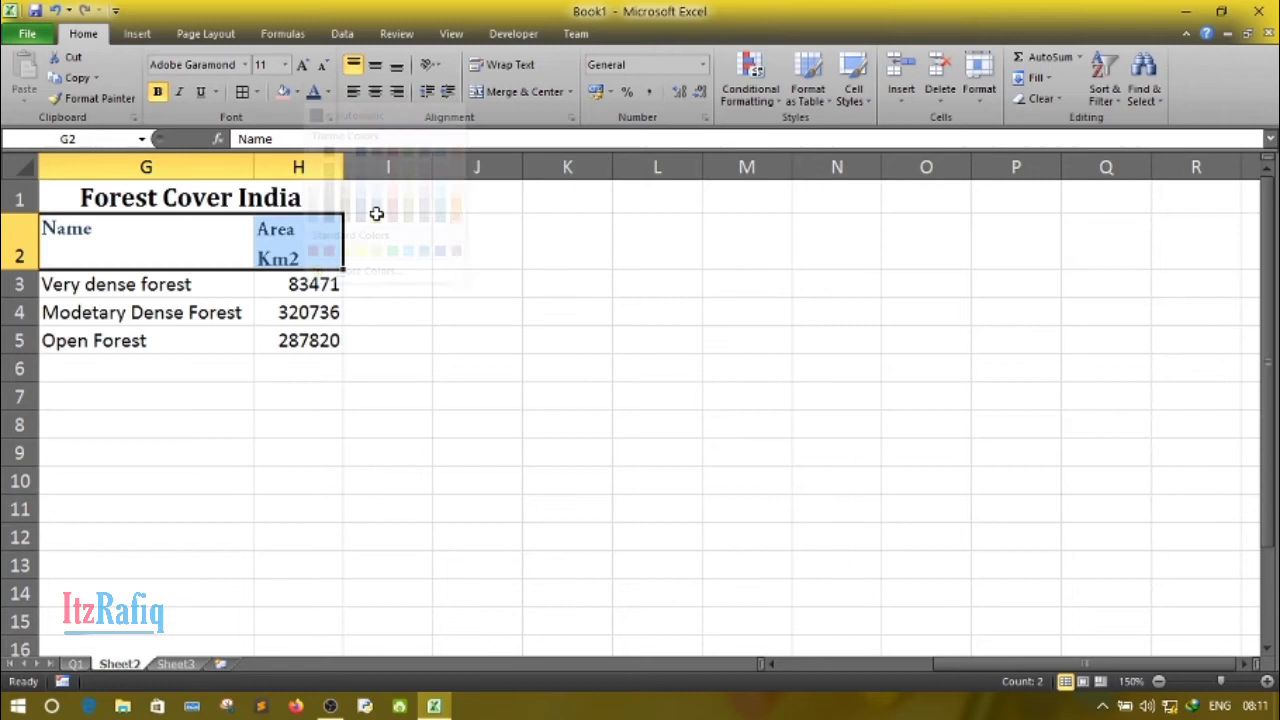
click(248, 422)
- Give the data cells G3:H5 a dark teal font color and increase their font size to 12
drag(121, 290, 342, 342)
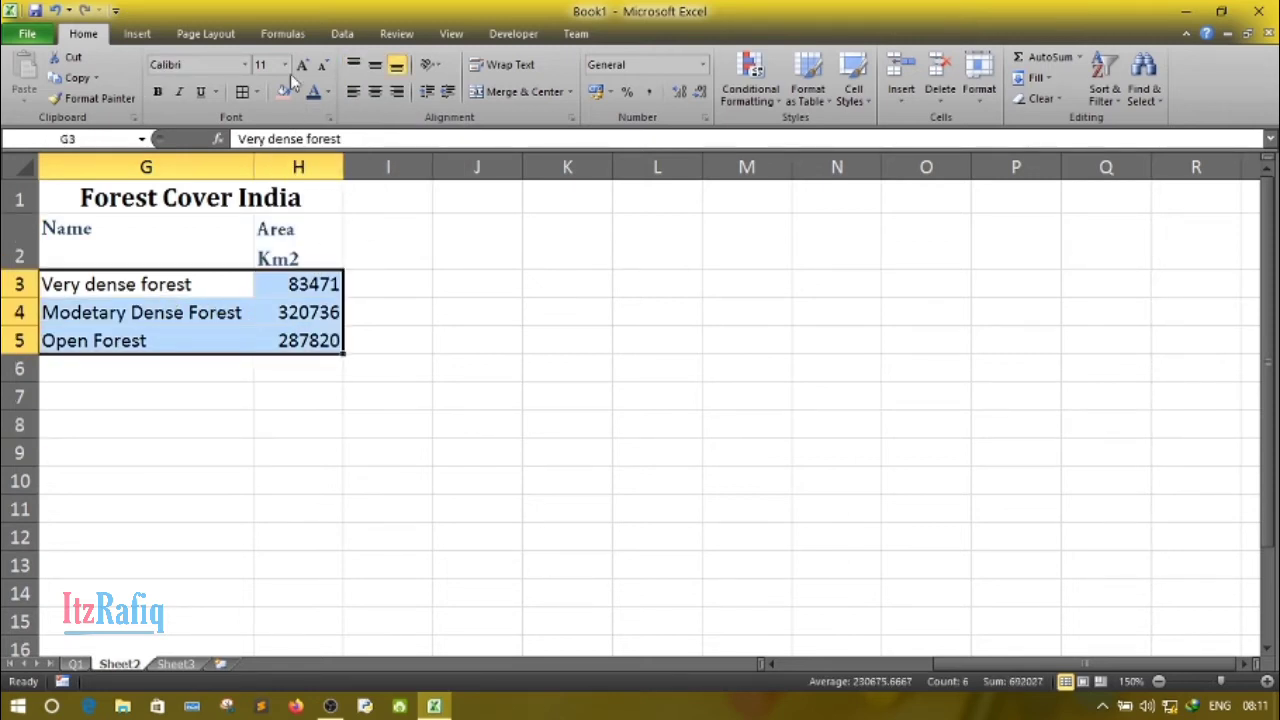
click(328, 92)
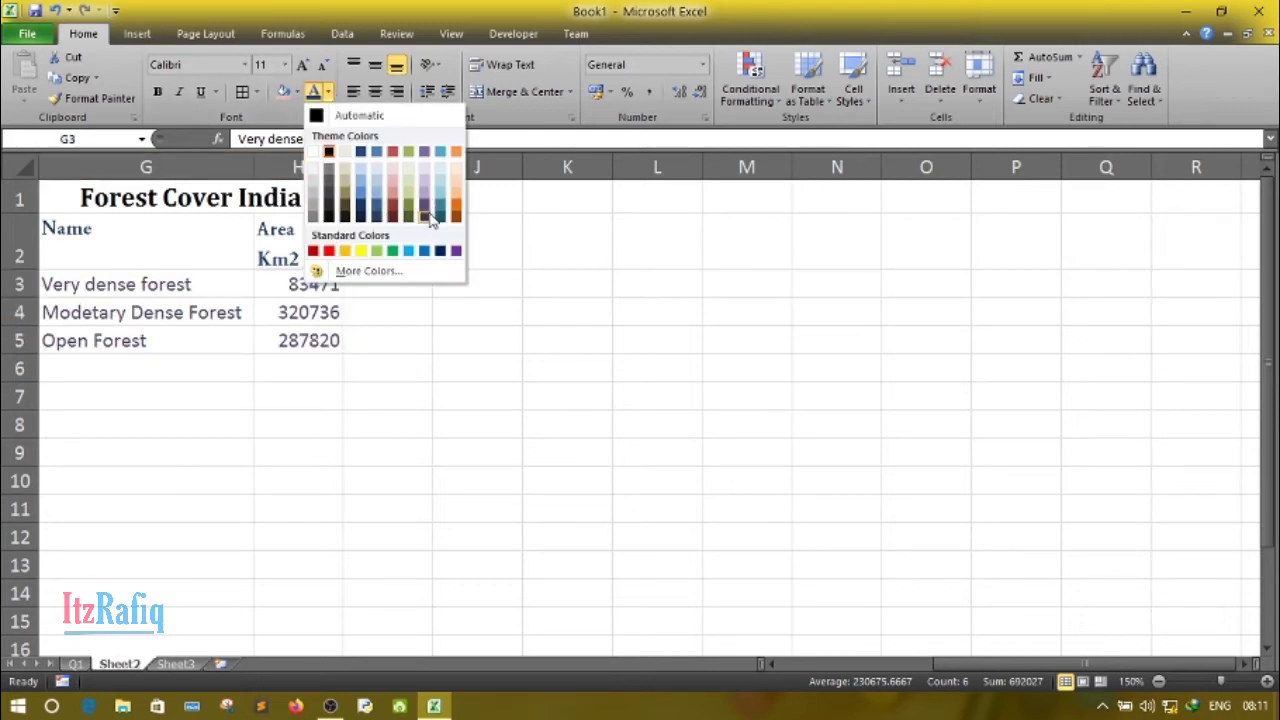
click(440, 220)
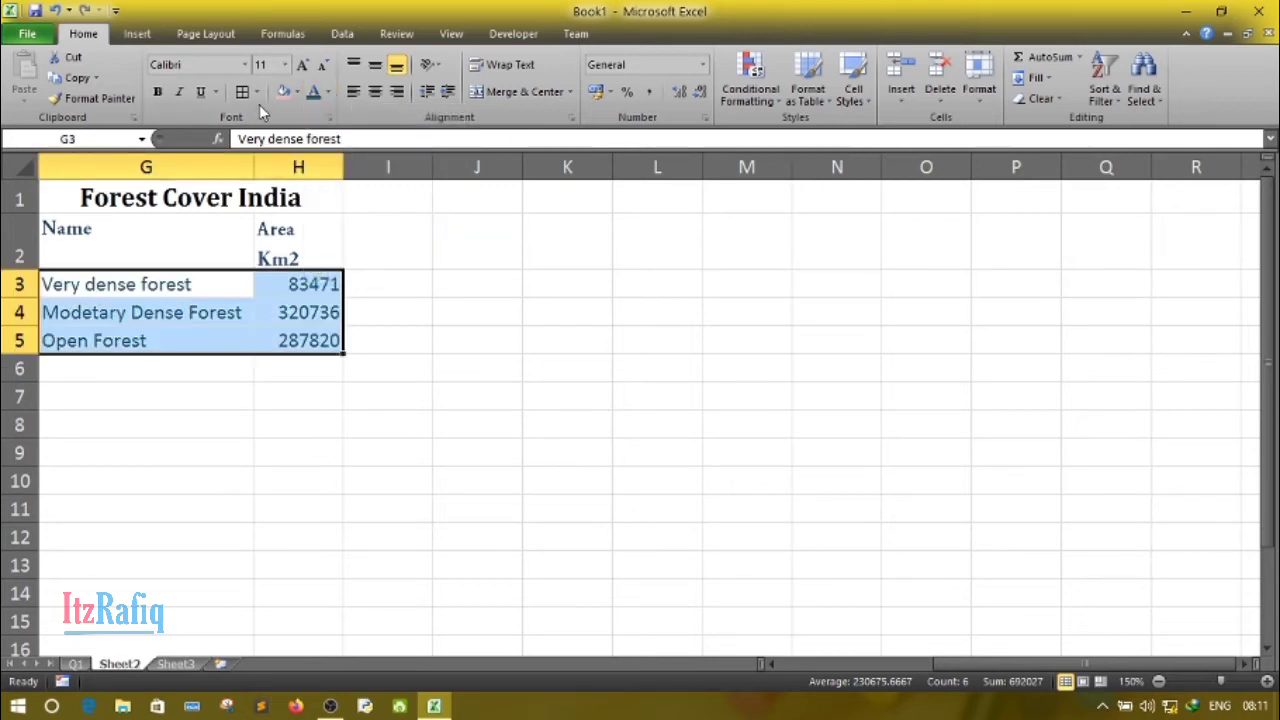
click(302, 65)
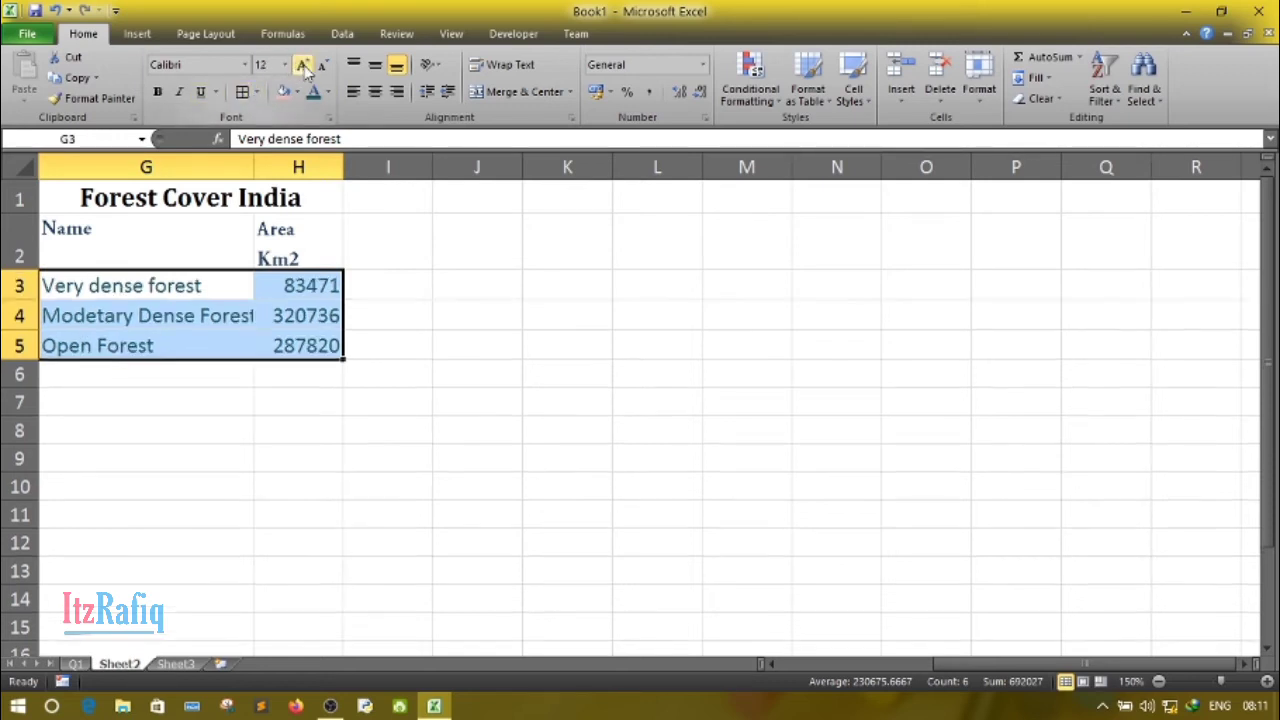
- Increase the font size of the header cells G2:H2 to 12
click(123, 255)
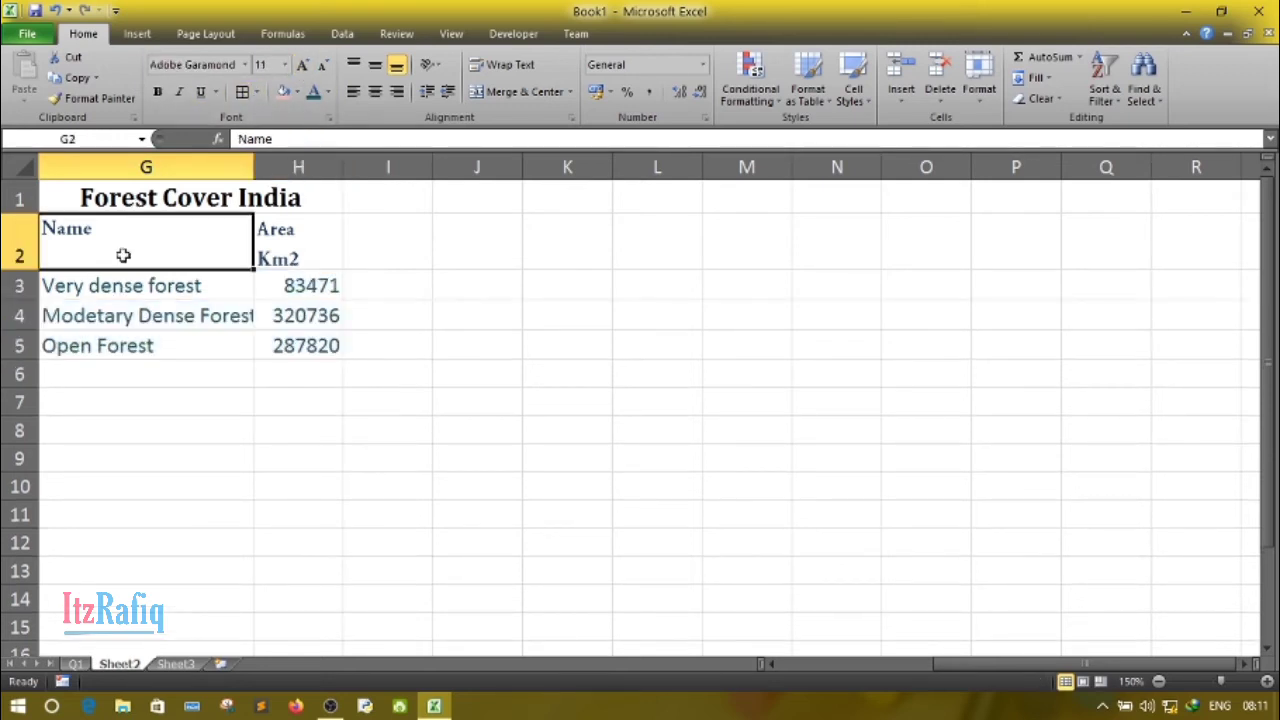
drag(123, 255, 298, 252)
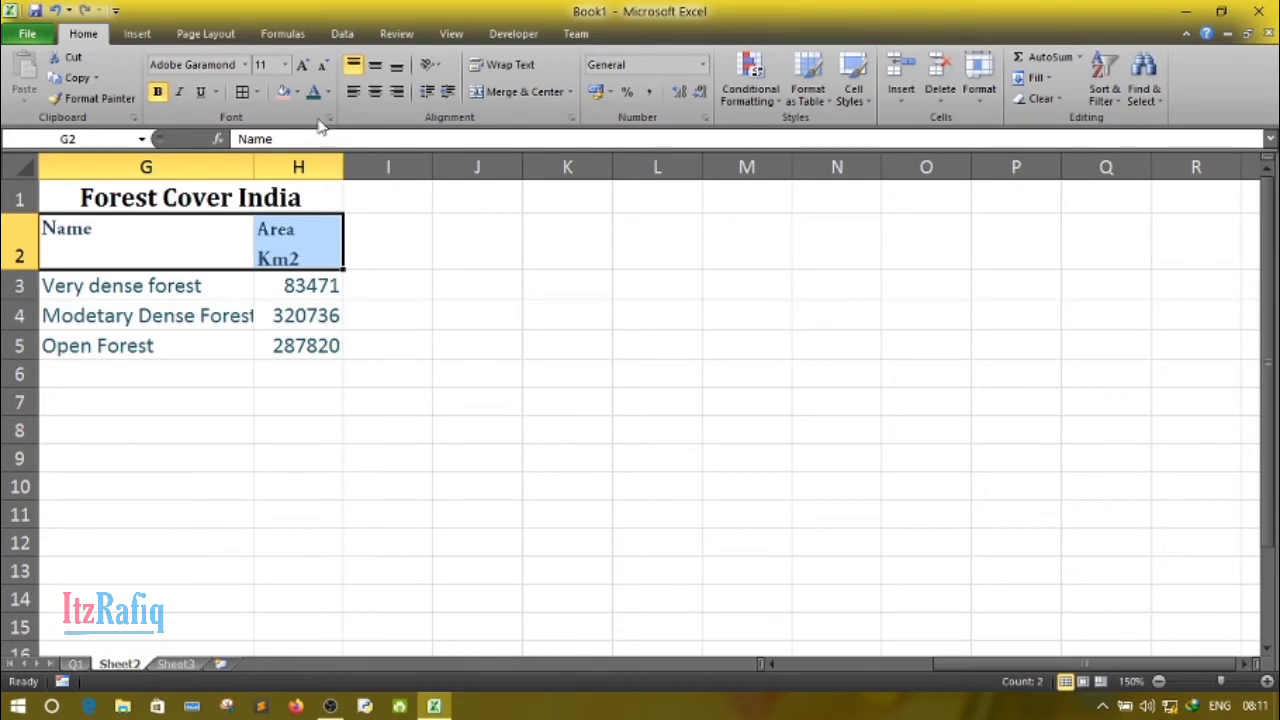
click(302, 65)
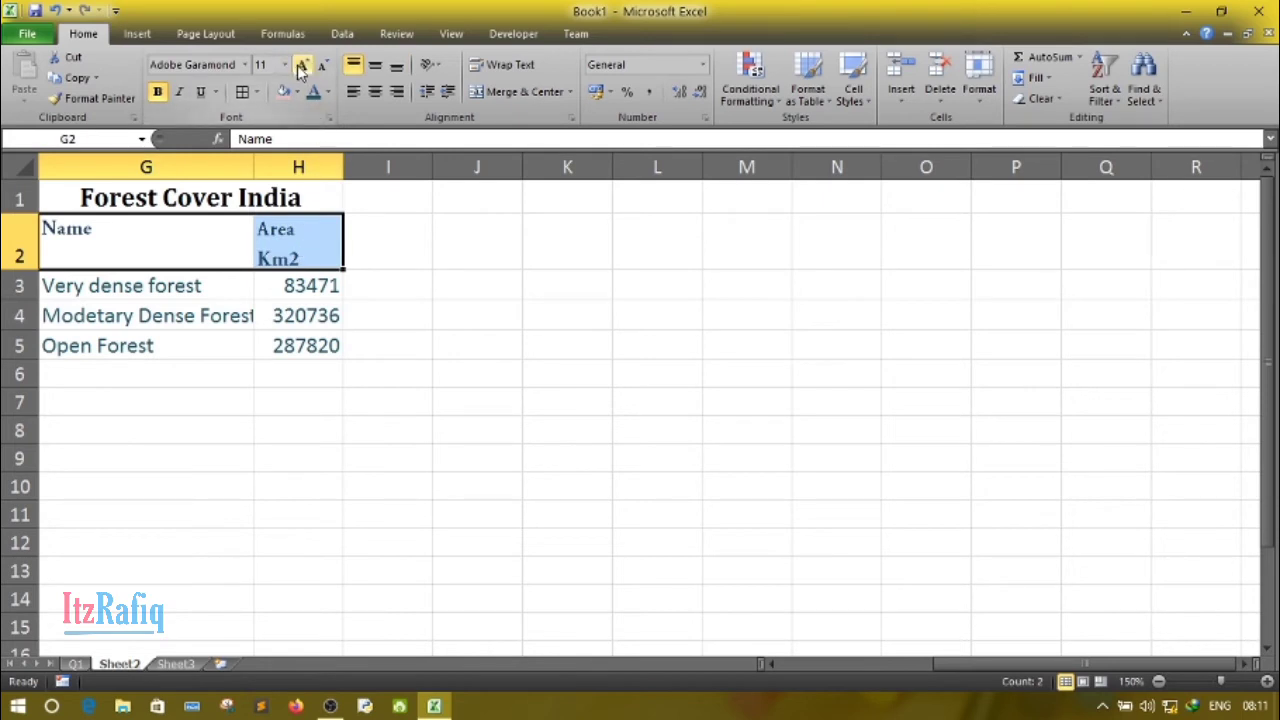
click(203, 511)
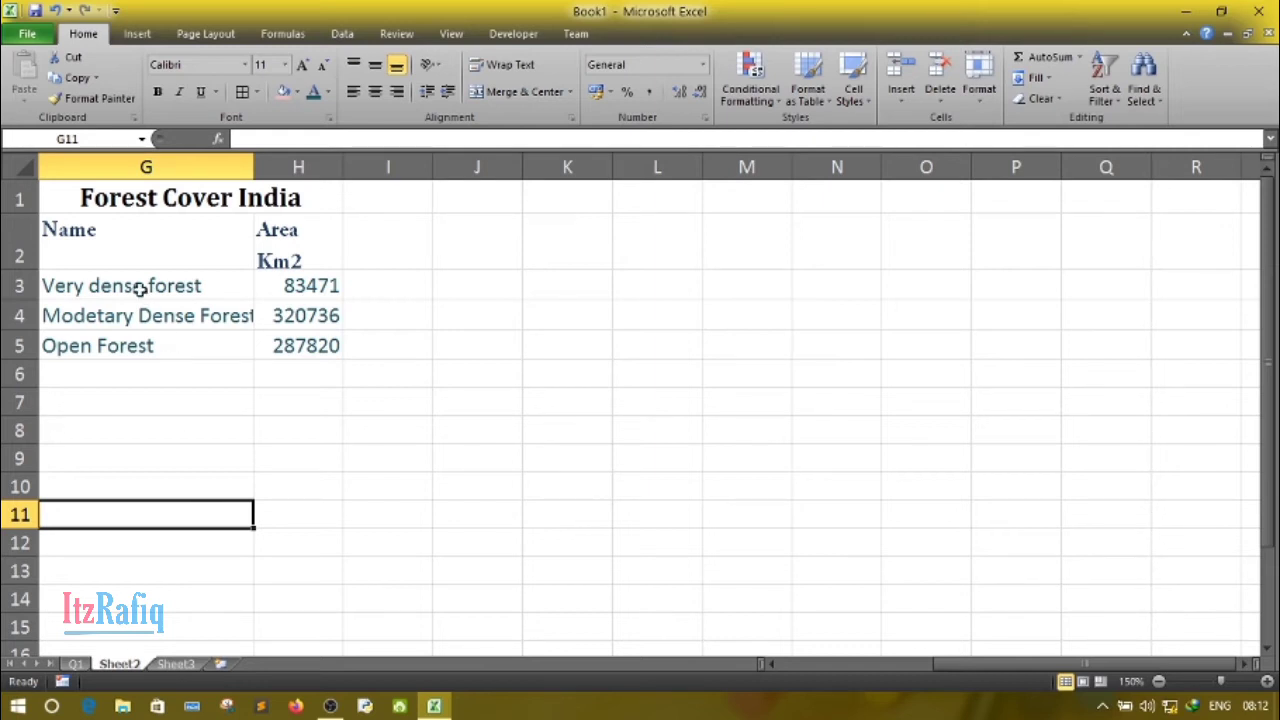
- Apply all borders to the table cells G2:H5
drag(112, 232, 254, 344)
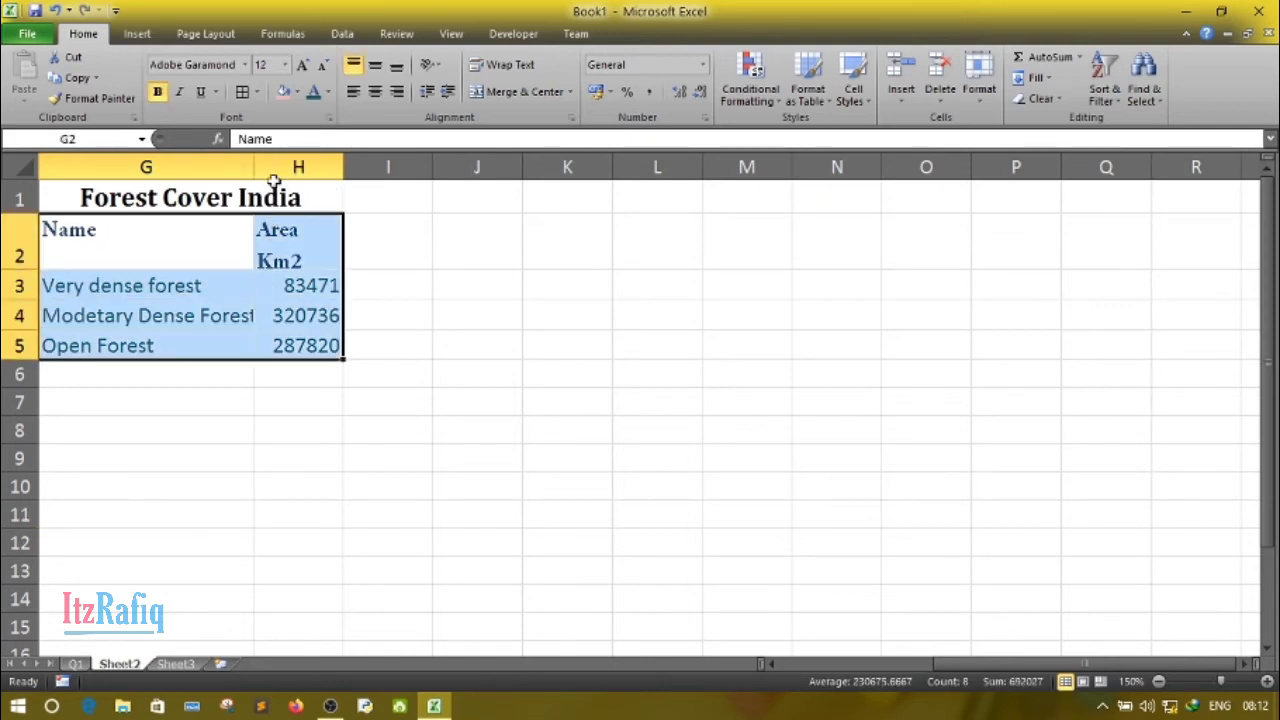
click(259, 94)
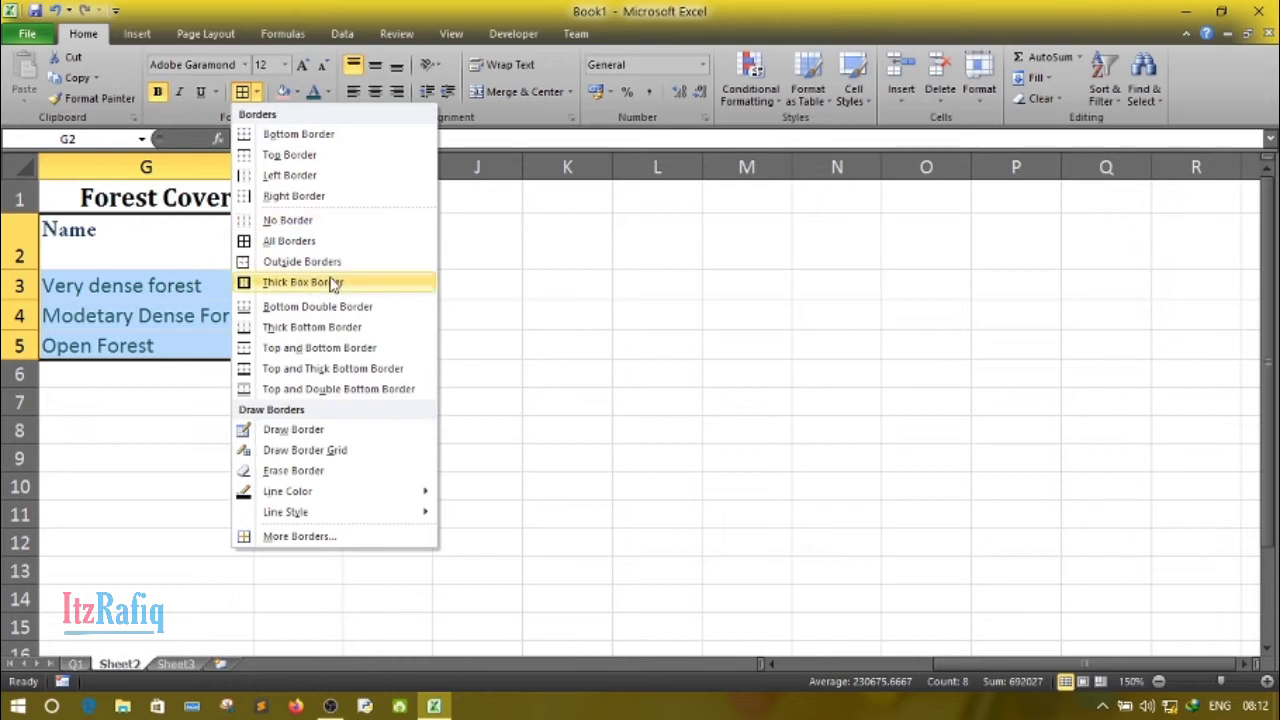
click(306, 242)
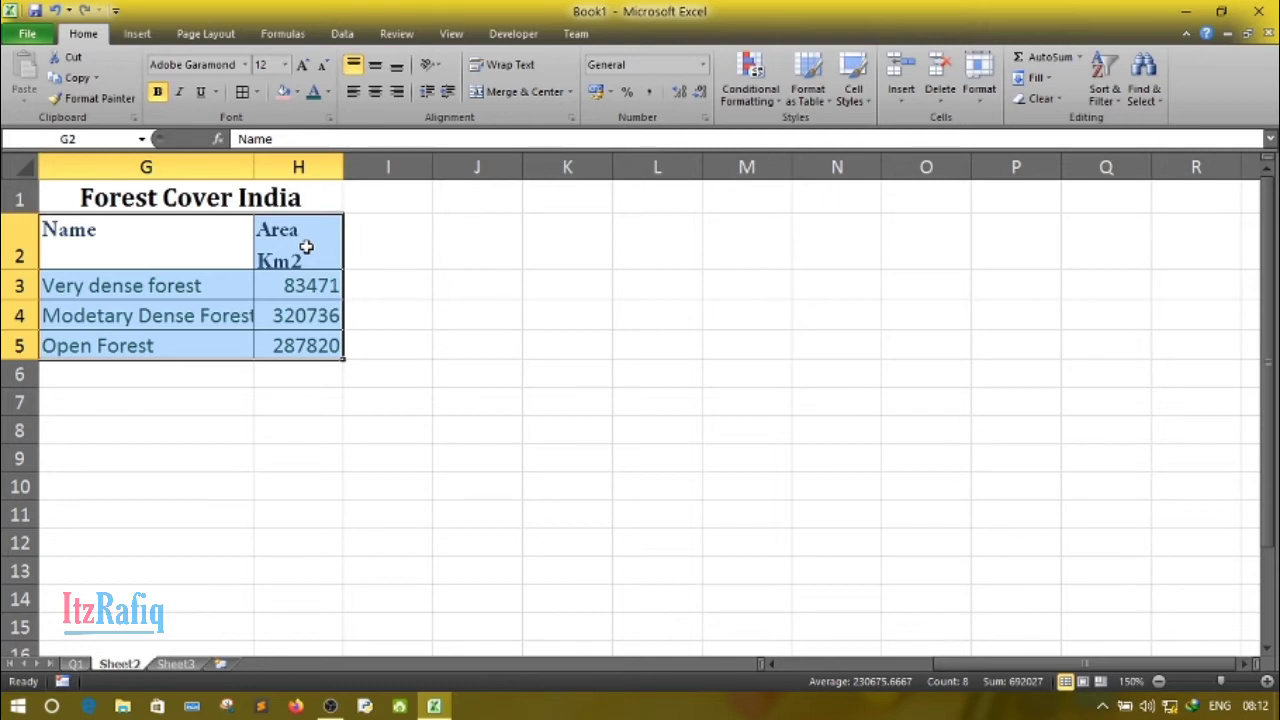
click(126, 338)
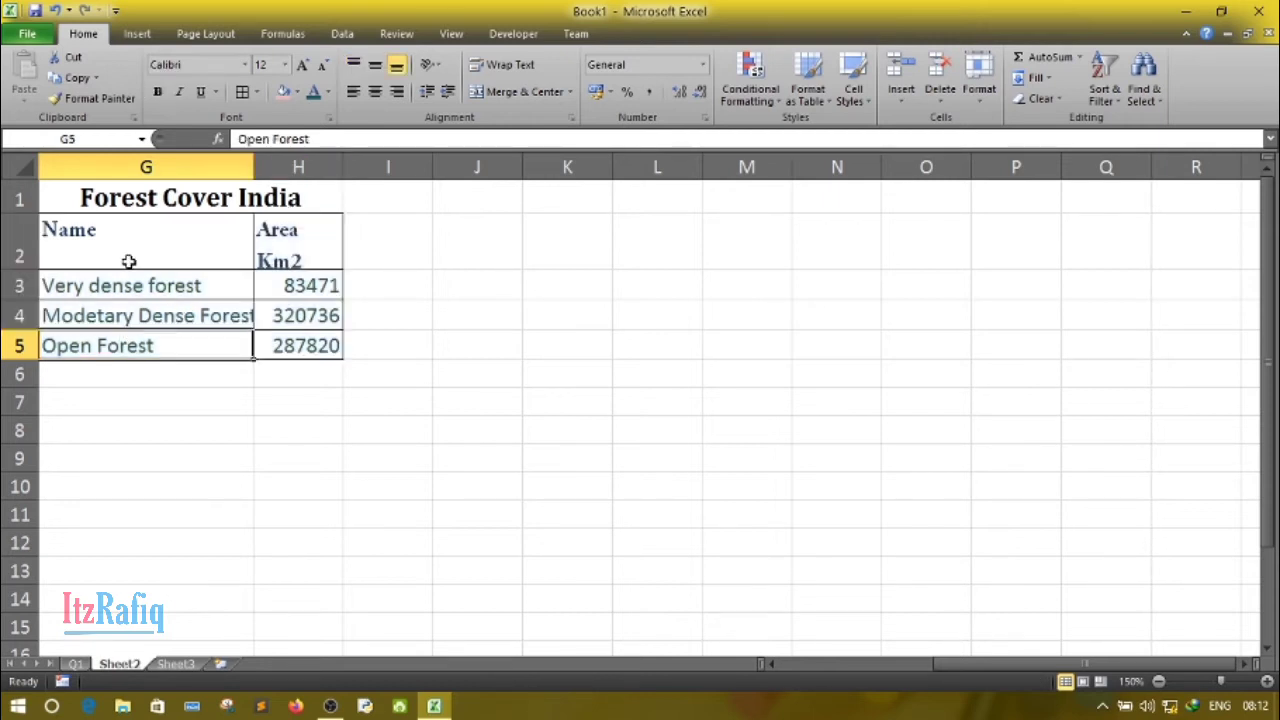
- Fill the header cells G2:H2 with the standard yellow color
drag(129, 261, 268, 262)
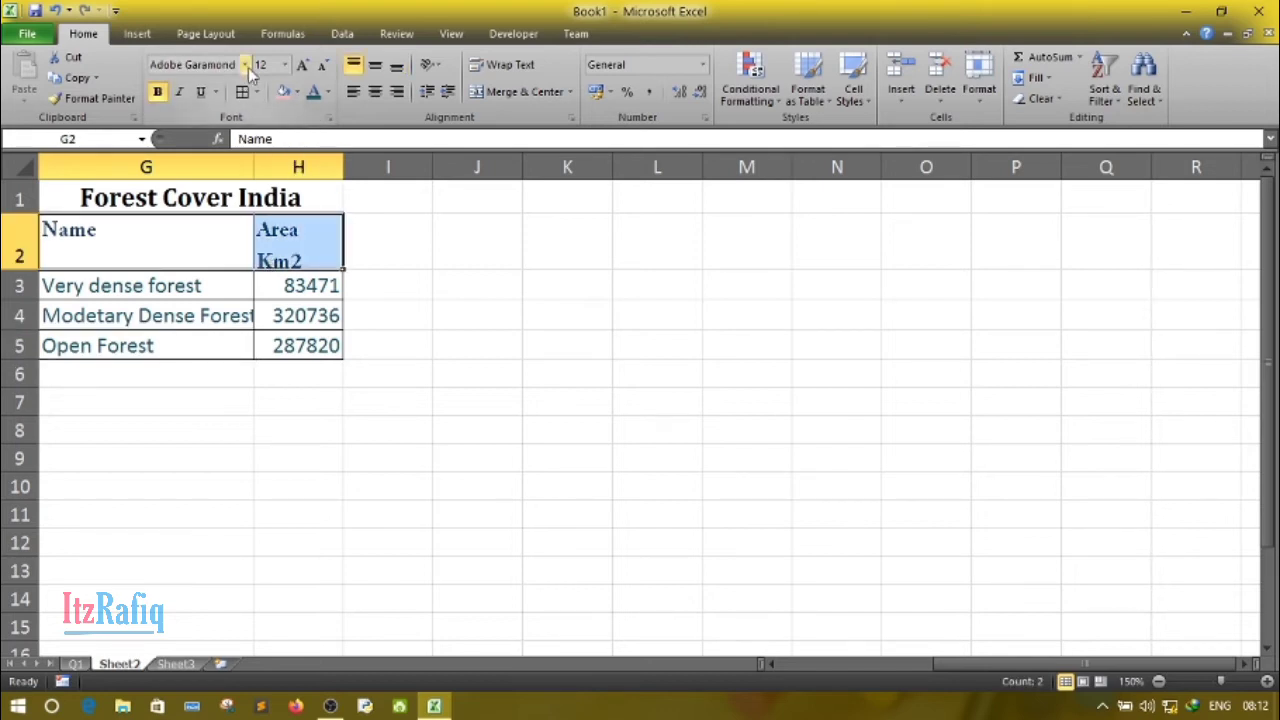
click(297, 91)
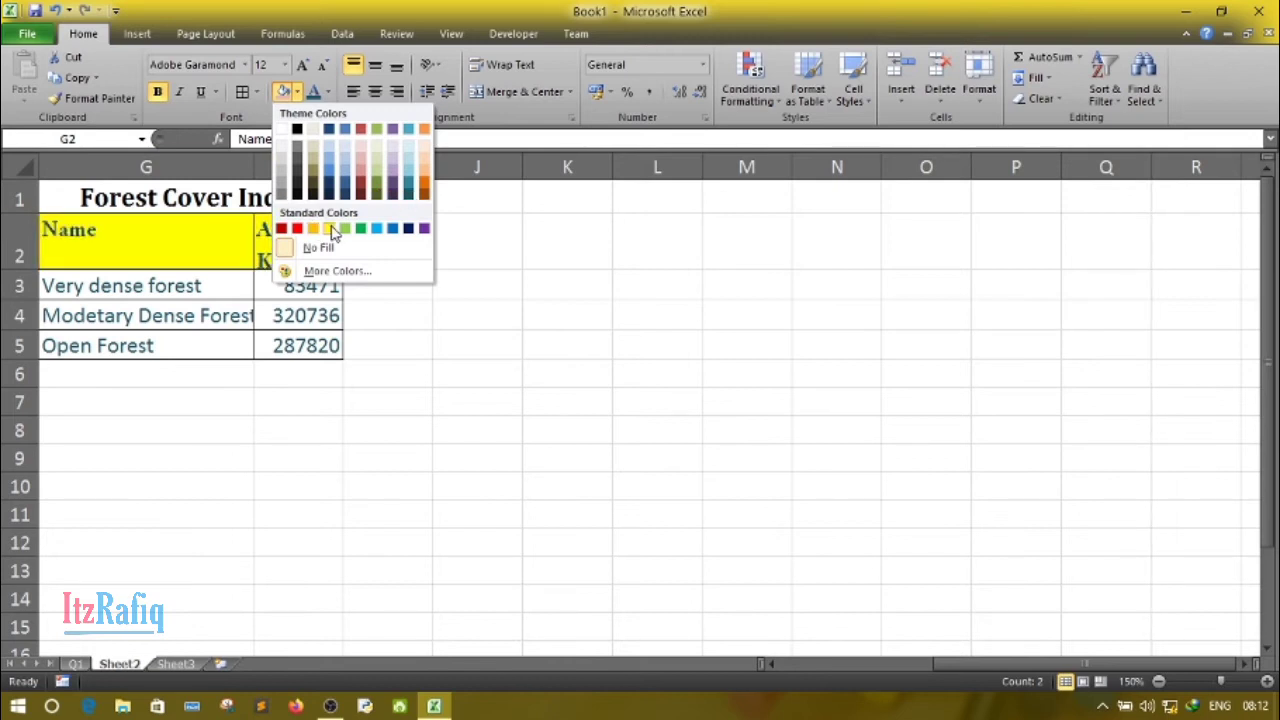
click(333, 230)
click(226, 344)
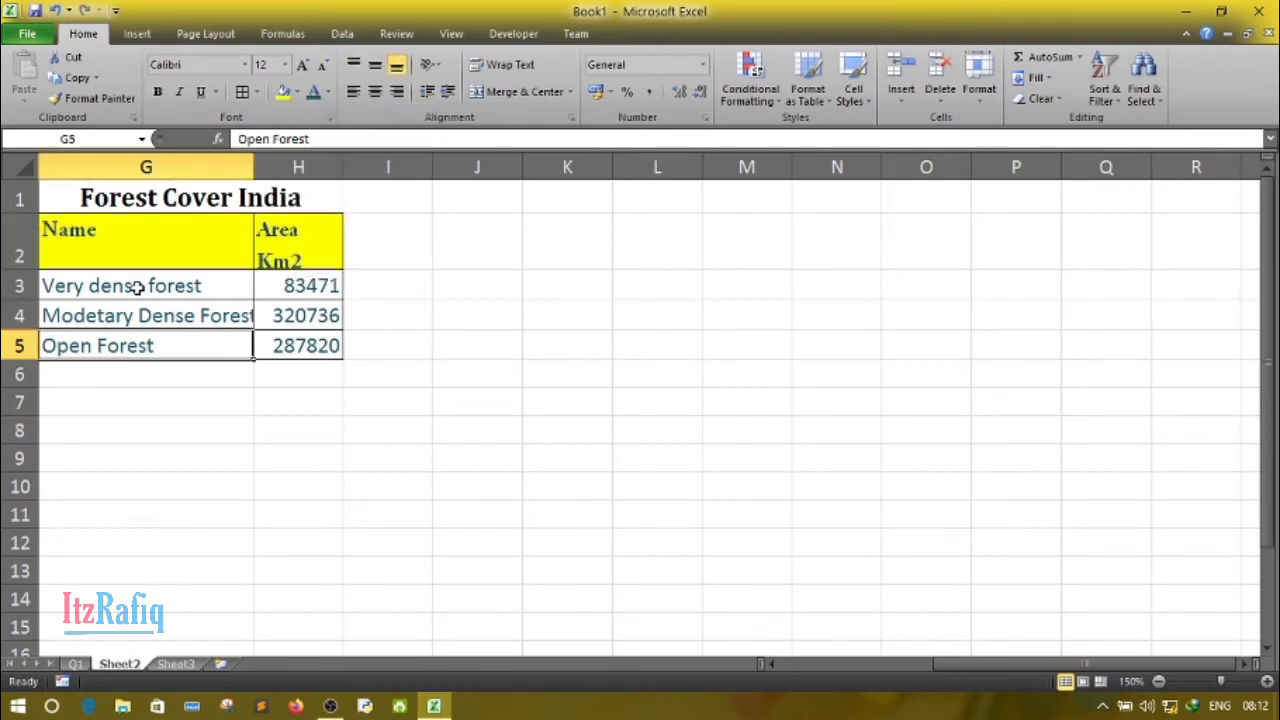
- Shade the data cells G3:H5 with the lightest darker variant of the tan theme color
drag(138, 286, 289, 337)
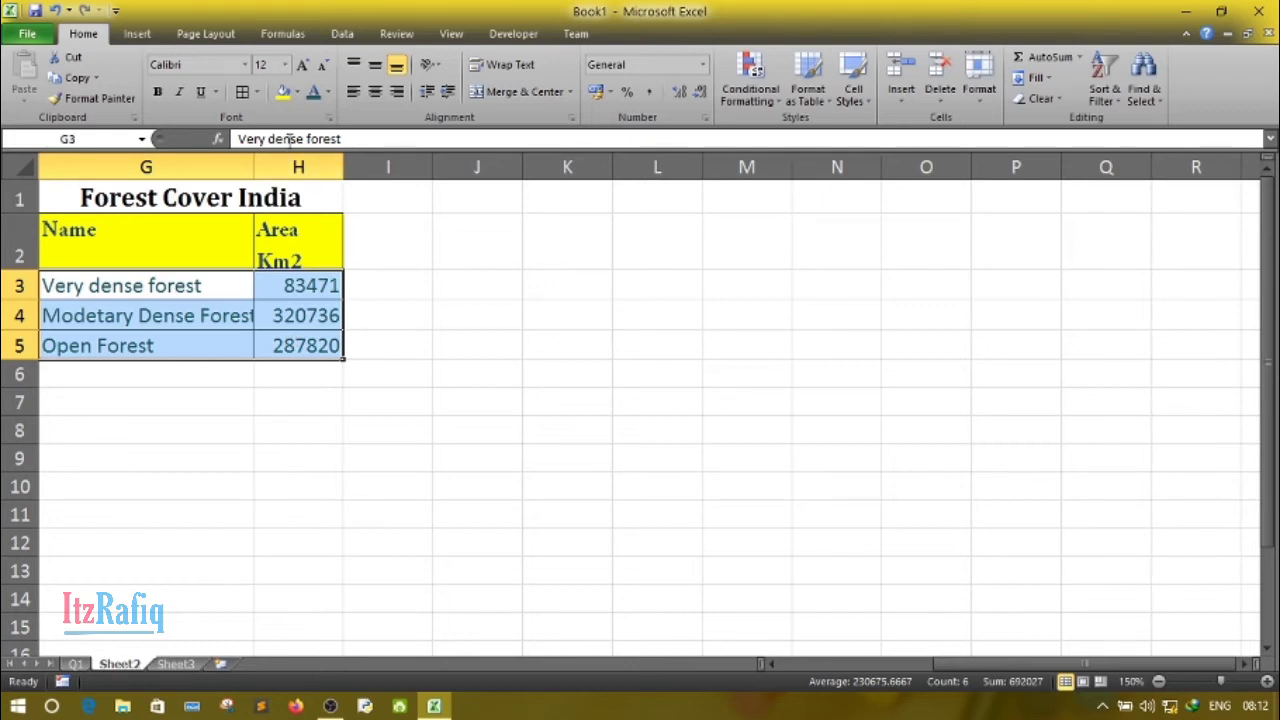
click(298, 92)
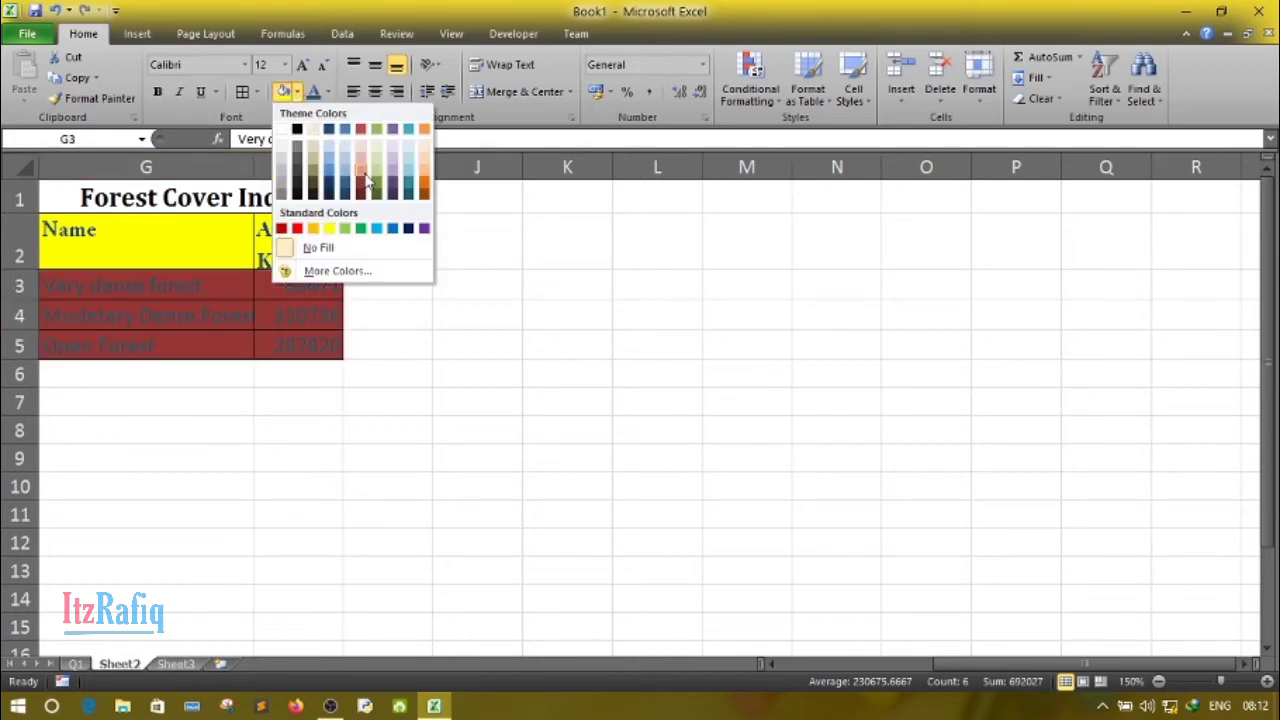
click(318, 155)
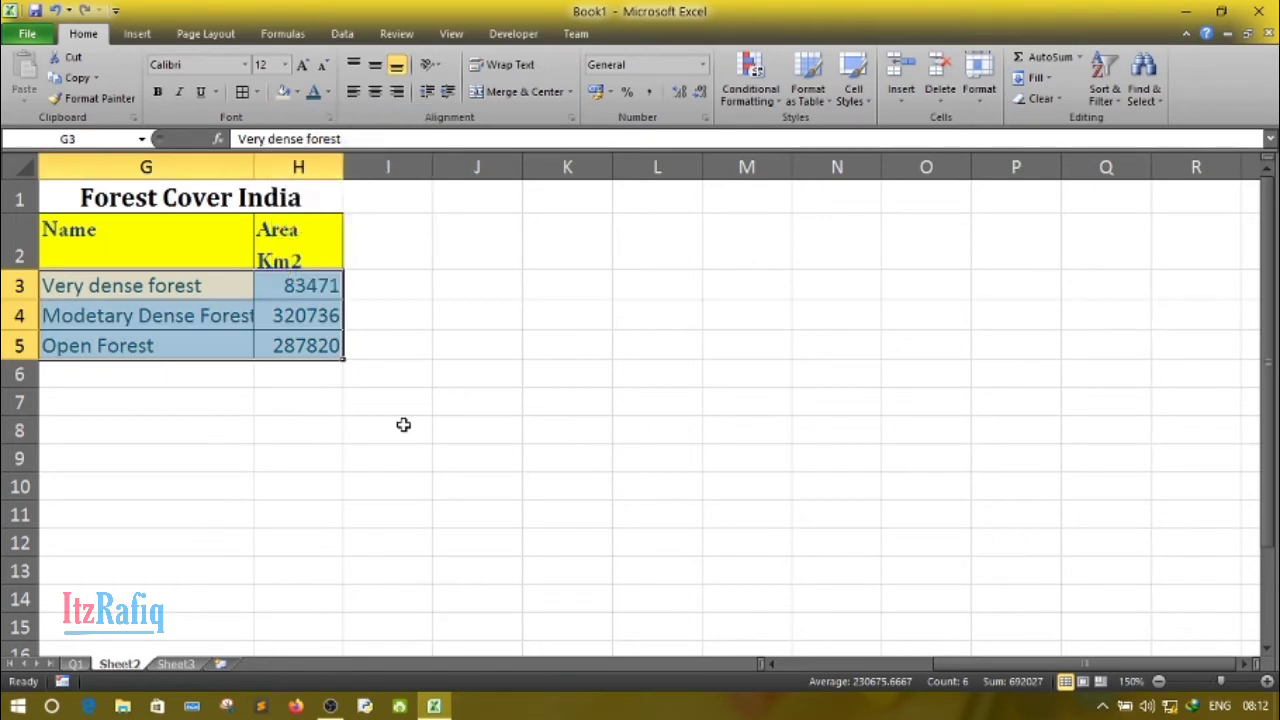
click(403, 425)
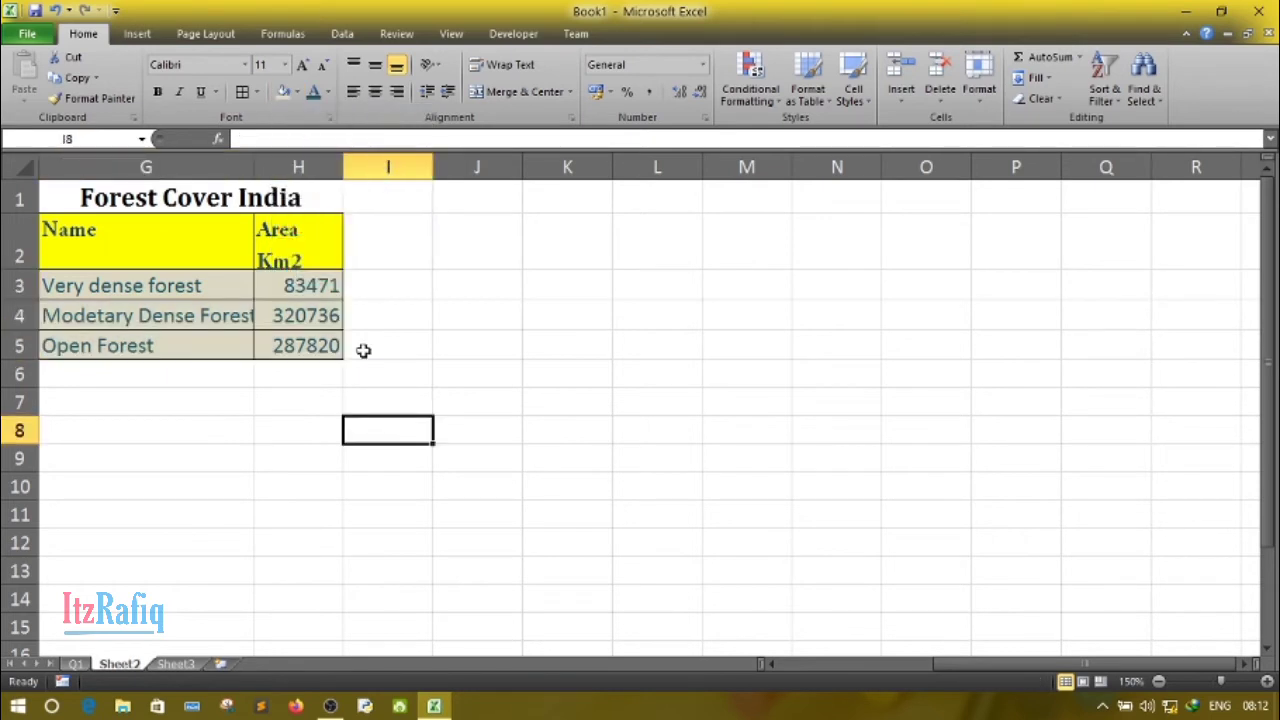
- Widen column G so that "Modetary Dense Forest" fits, and widen column H slightly
click(190, 315)
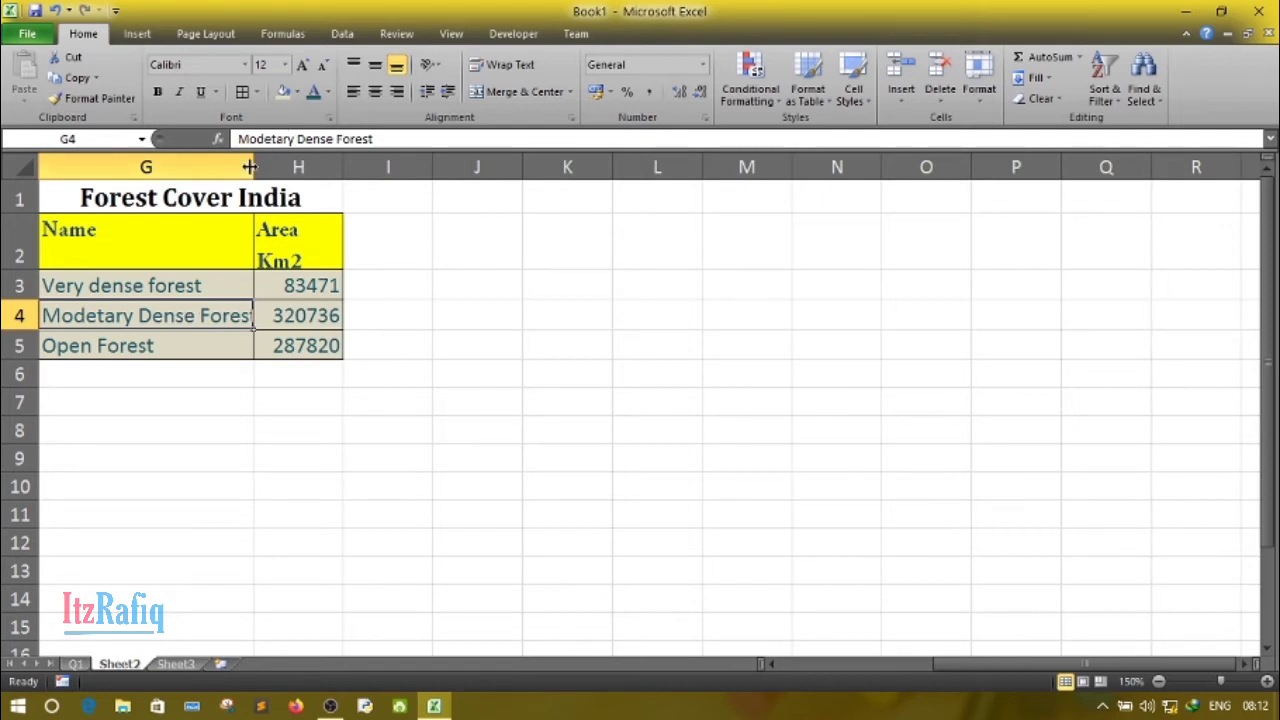
drag(249, 167, 279, 167)
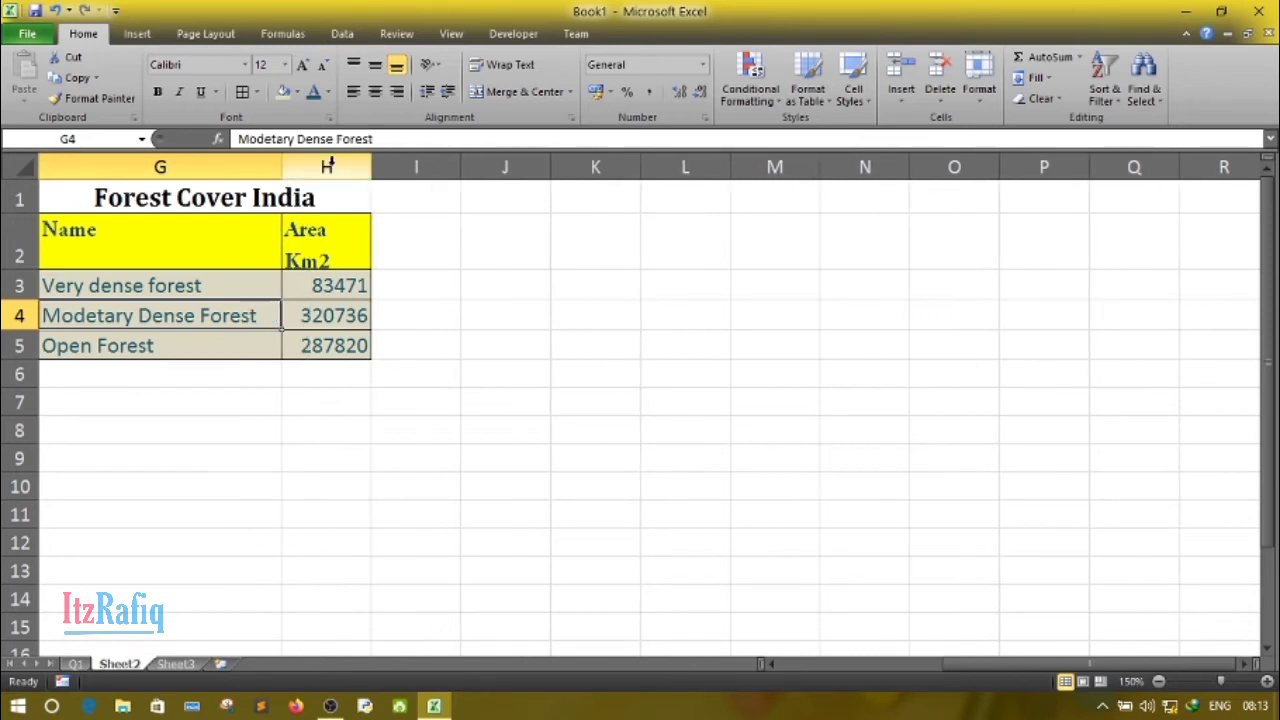
drag(371, 167, 406, 171)
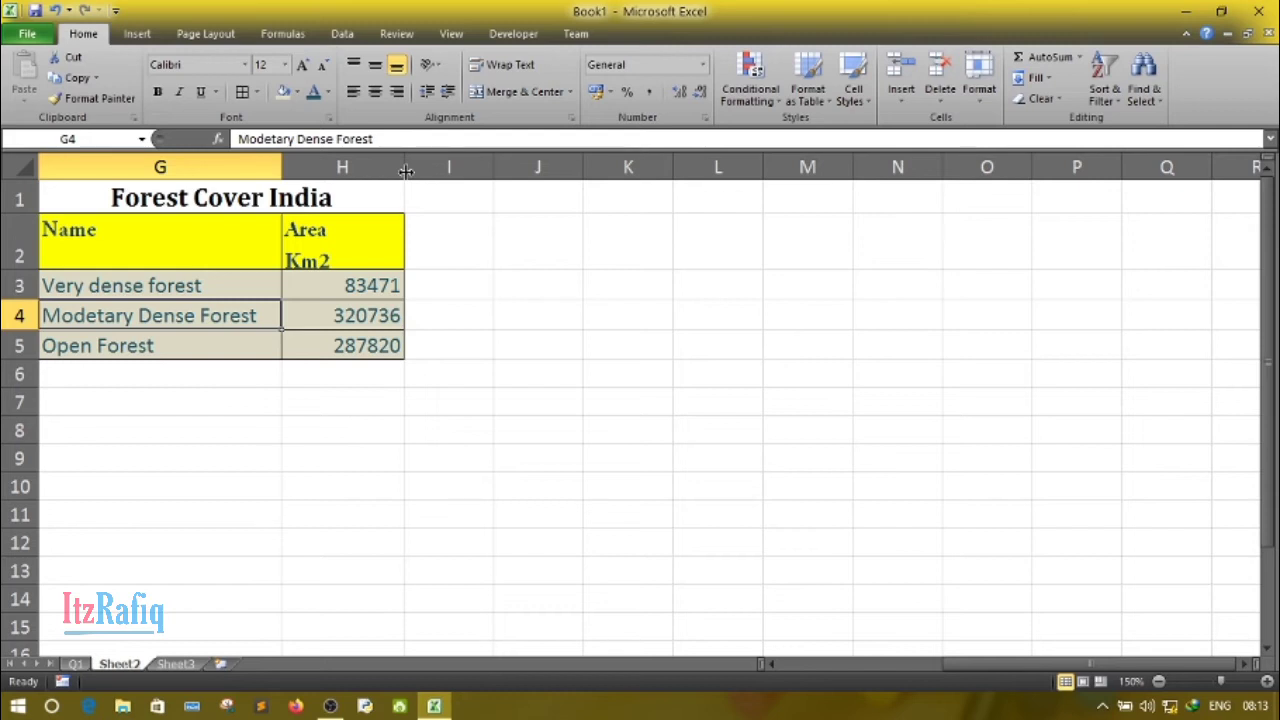
double_click(342, 257)
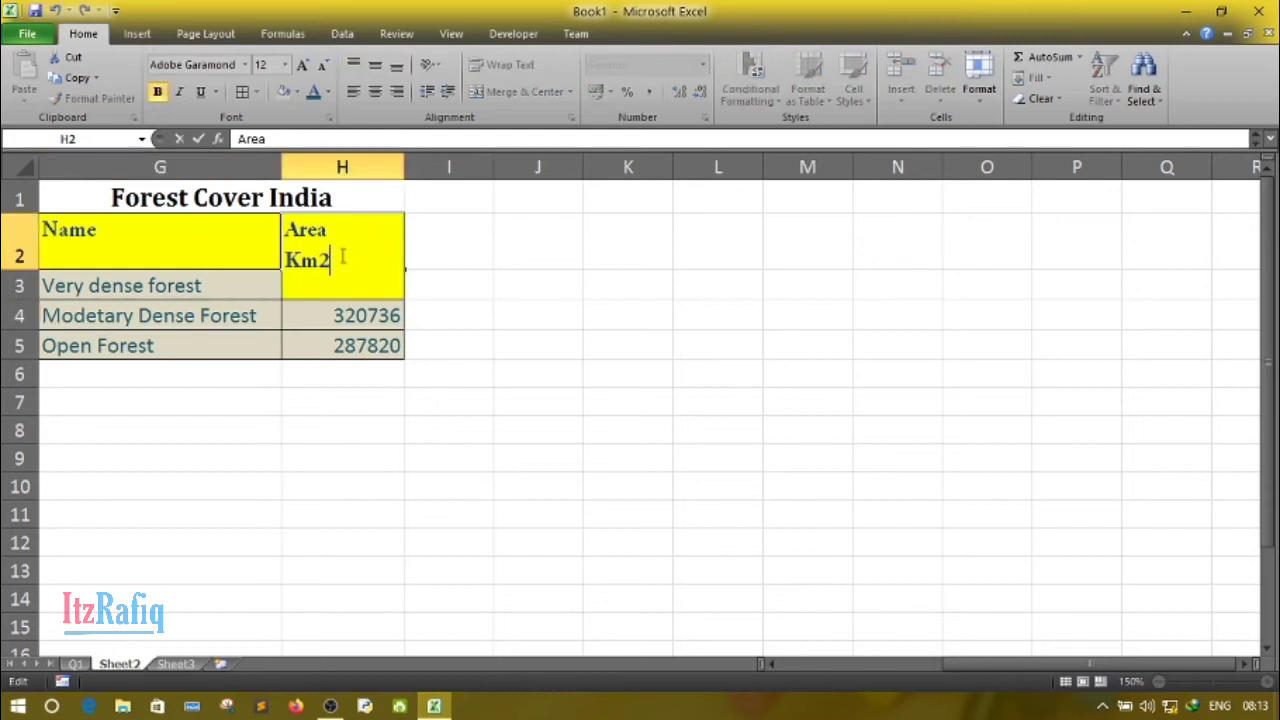
key(BackSpace)
text(2)
click(604, 388)
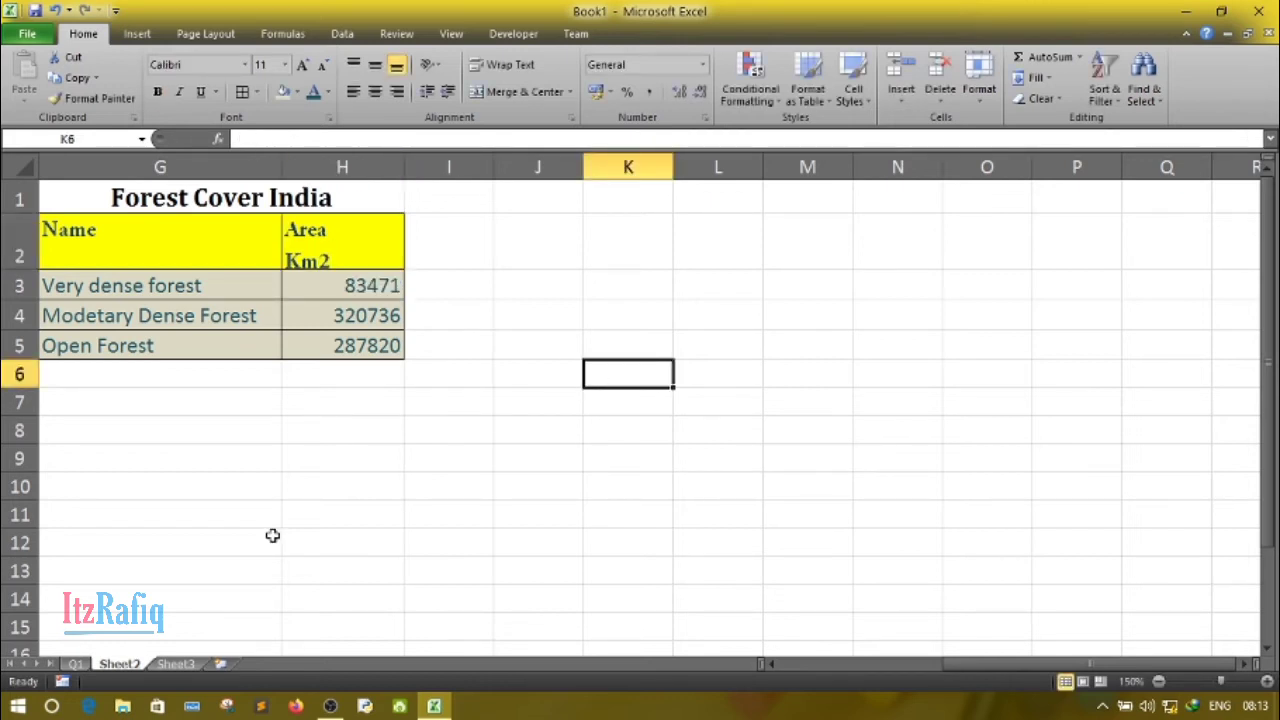
- Rename the worksheet Sheet2 as Q2
double_click(135, 668)
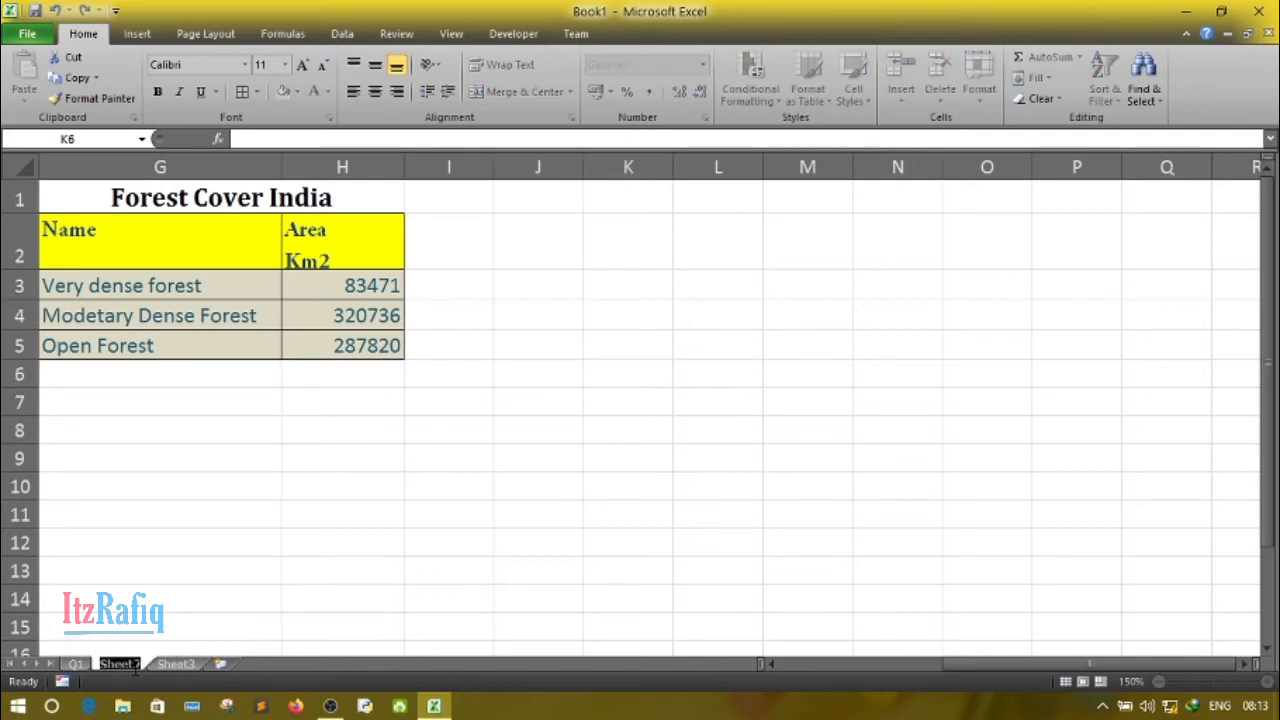
key(BackSpace)
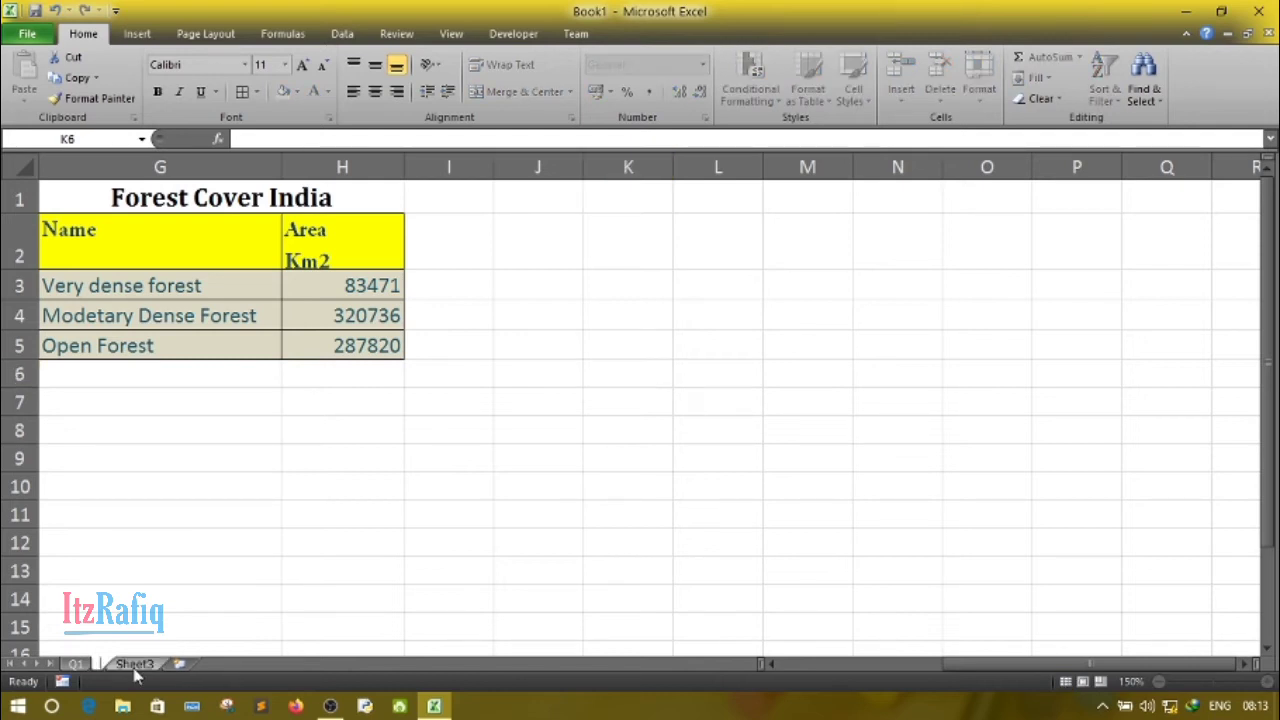
text(Q2)
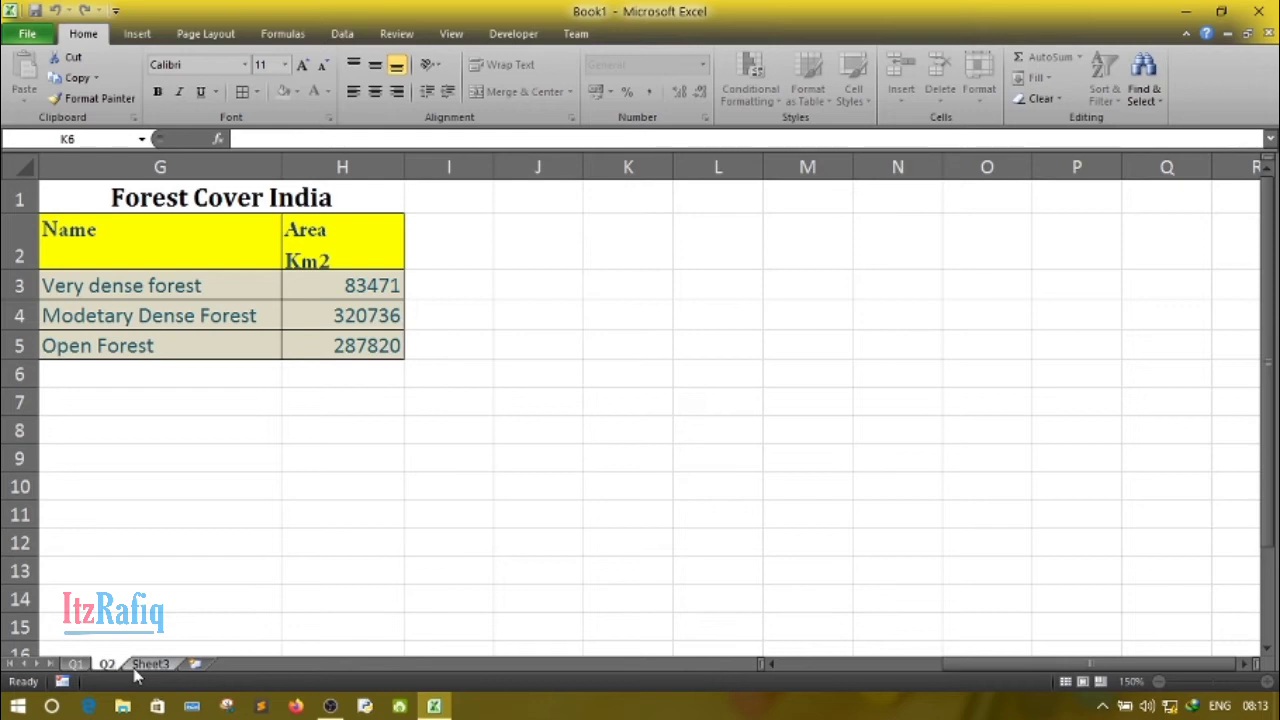
click(272, 603)
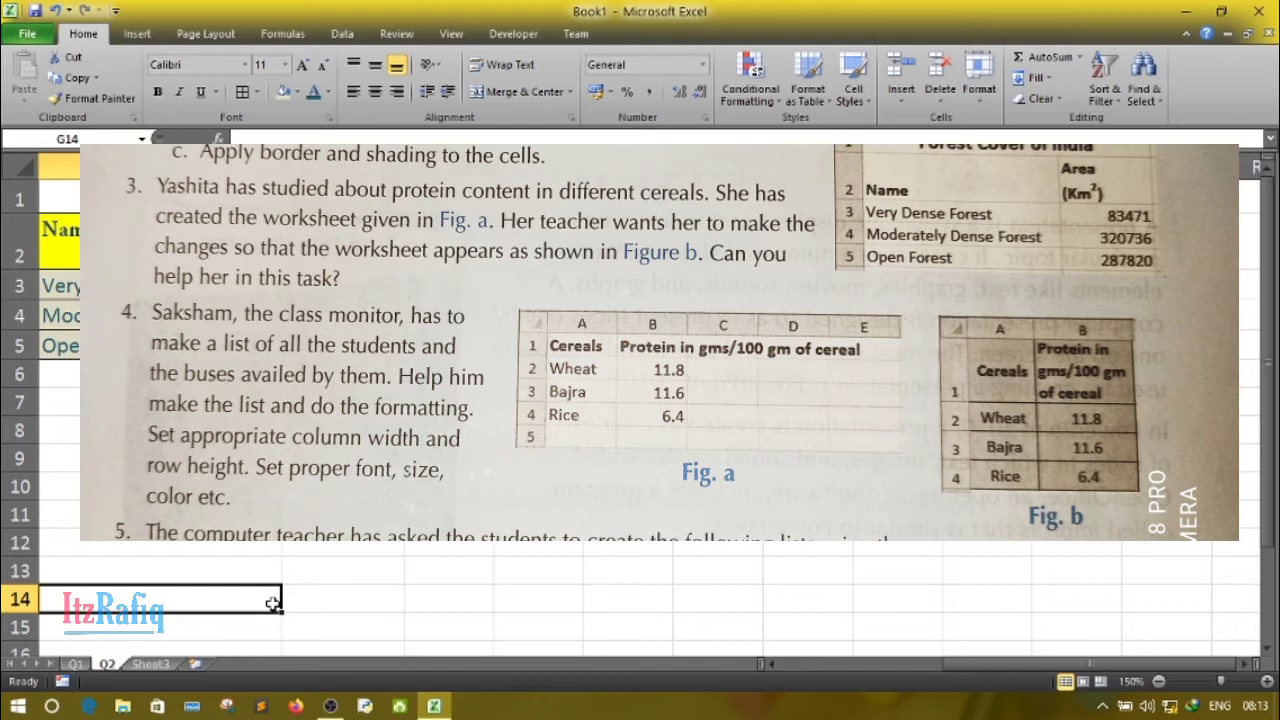
- On Sheet3, enter the headers "Cereals" in A1 and "Protiens" in B1
click(165, 666)
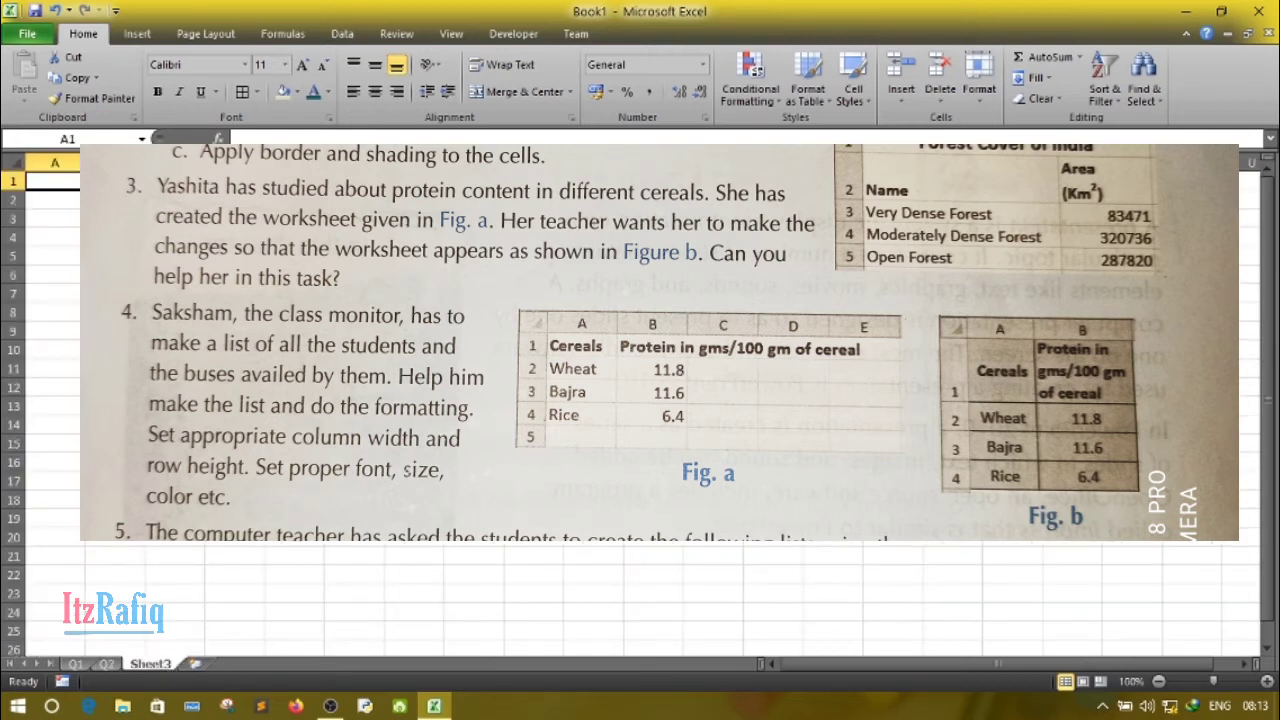
click(1267, 682)
click(1267, 682)
click(1267, 683)
click(1267, 683)
click(1267, 683)
click(1267, 683)
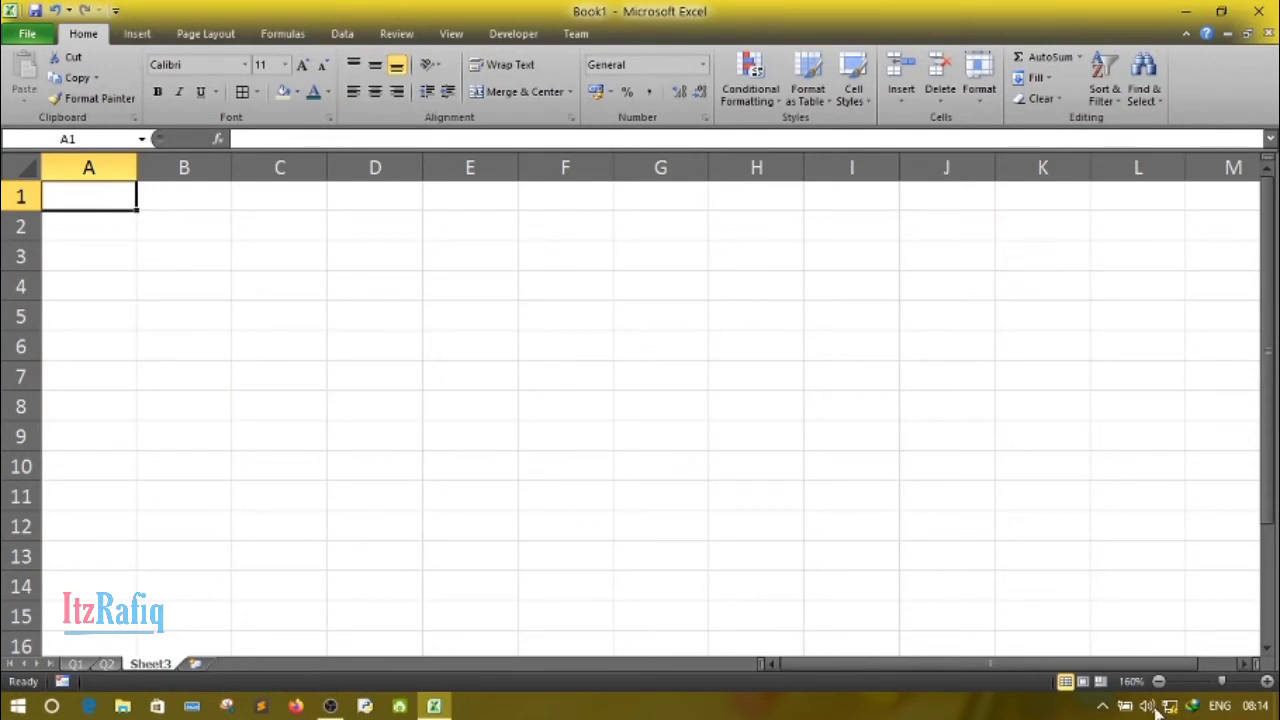
click(1267, 682)
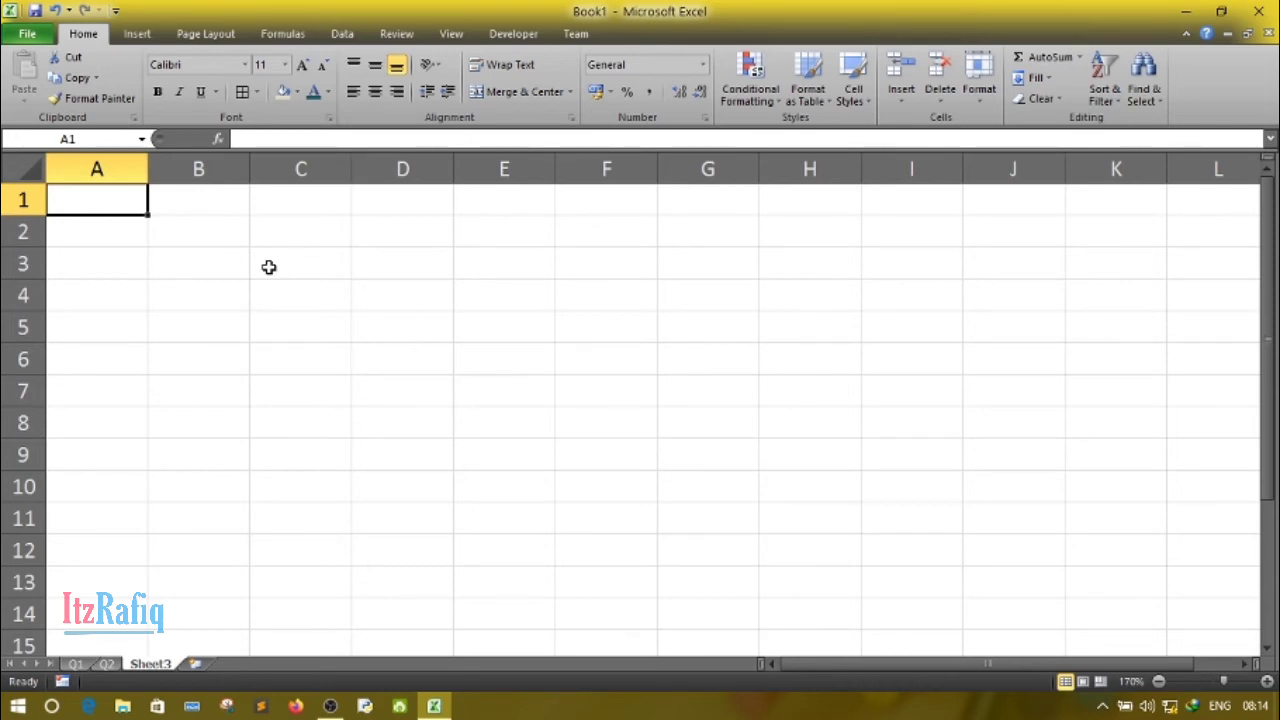
text(Cere)
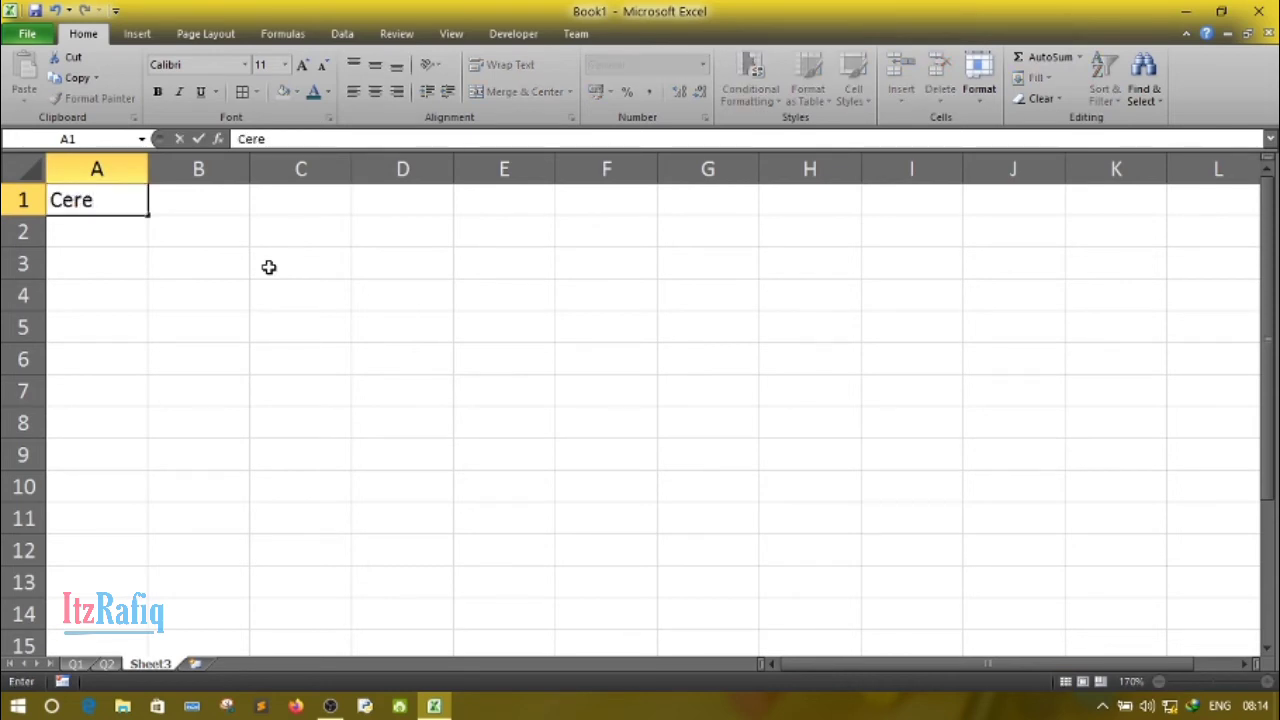
text(als)
key(Tab)
text(Pro)
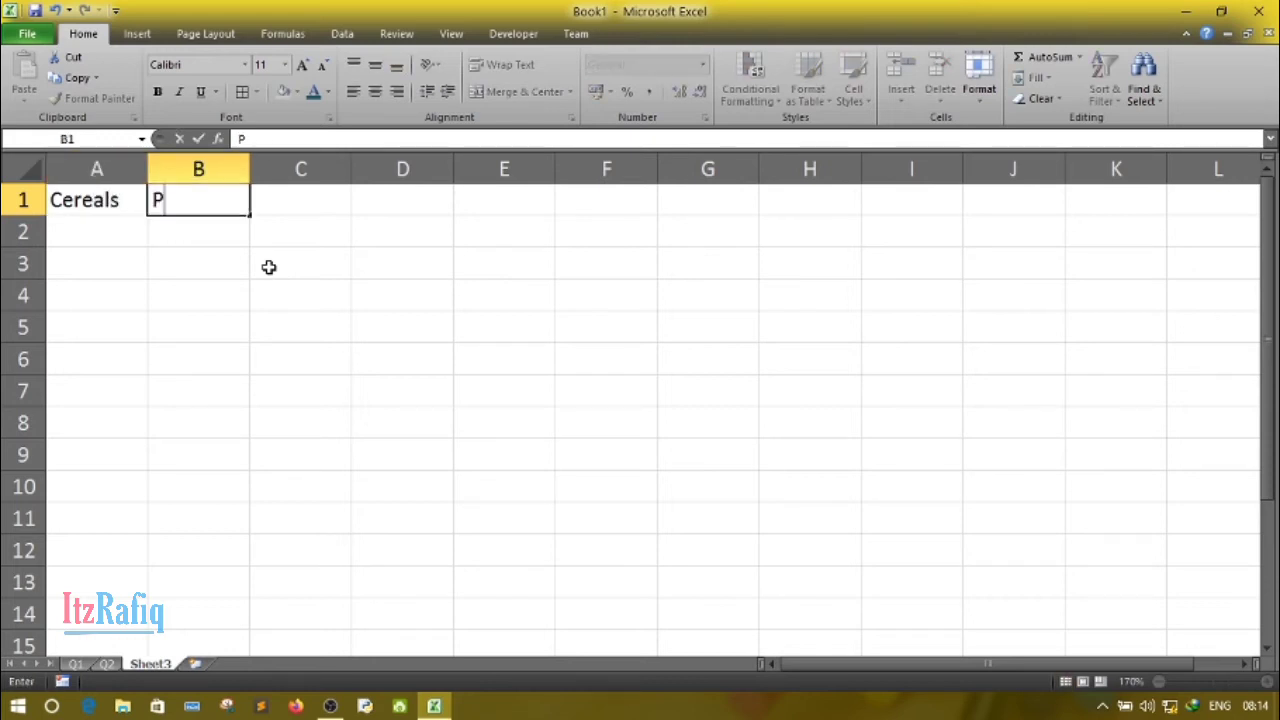
text(iens)
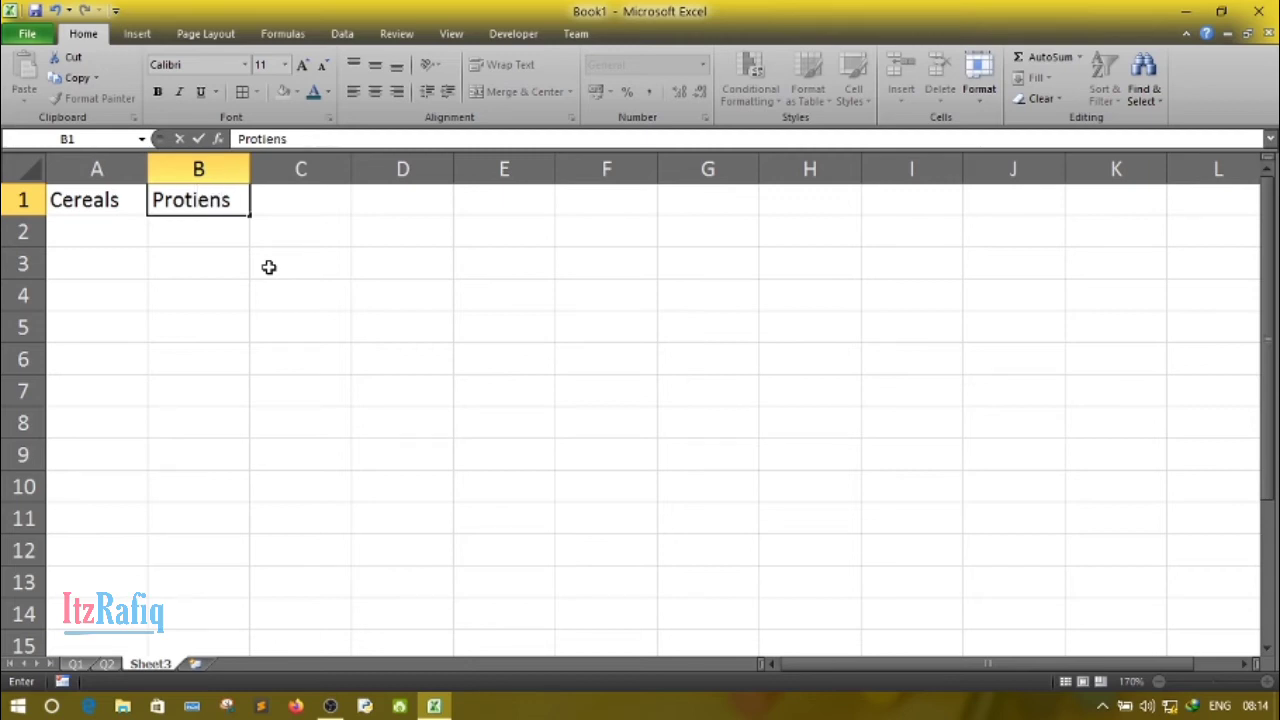
key(Tab)
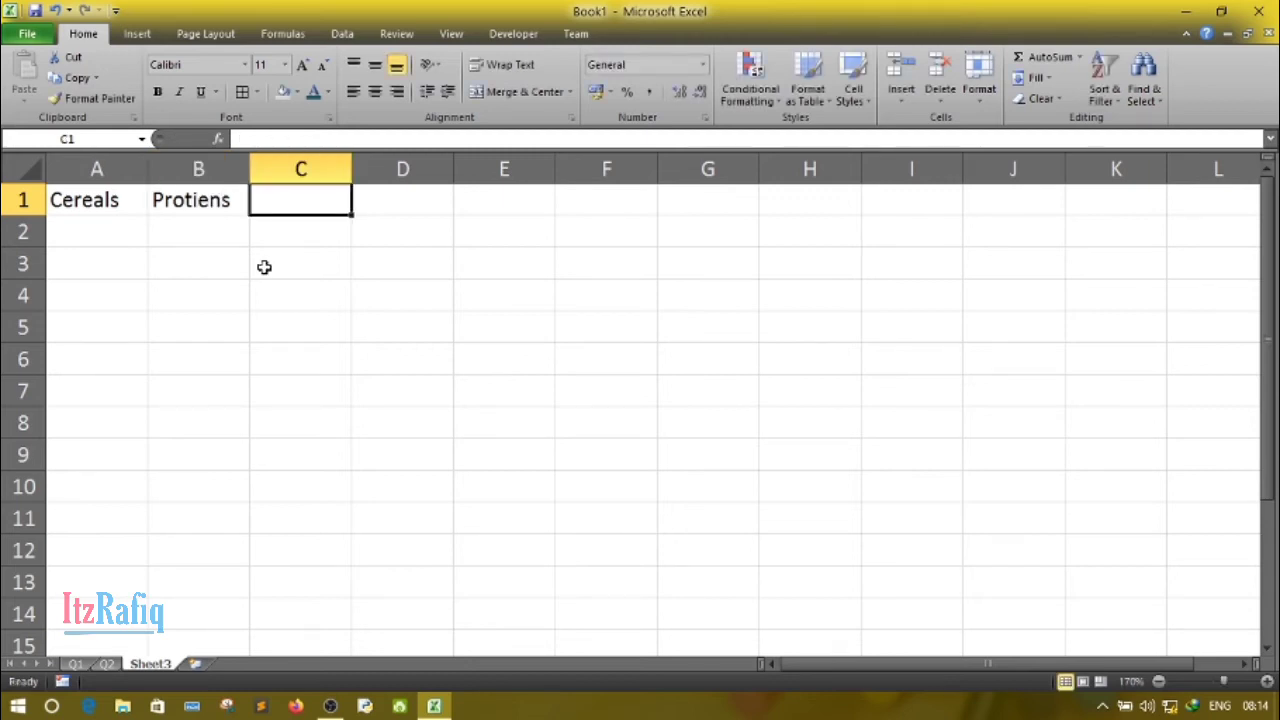
- Extend the header in B1 to read "Protiens in gms/100 gm of cereal"
double_click(200, 200)
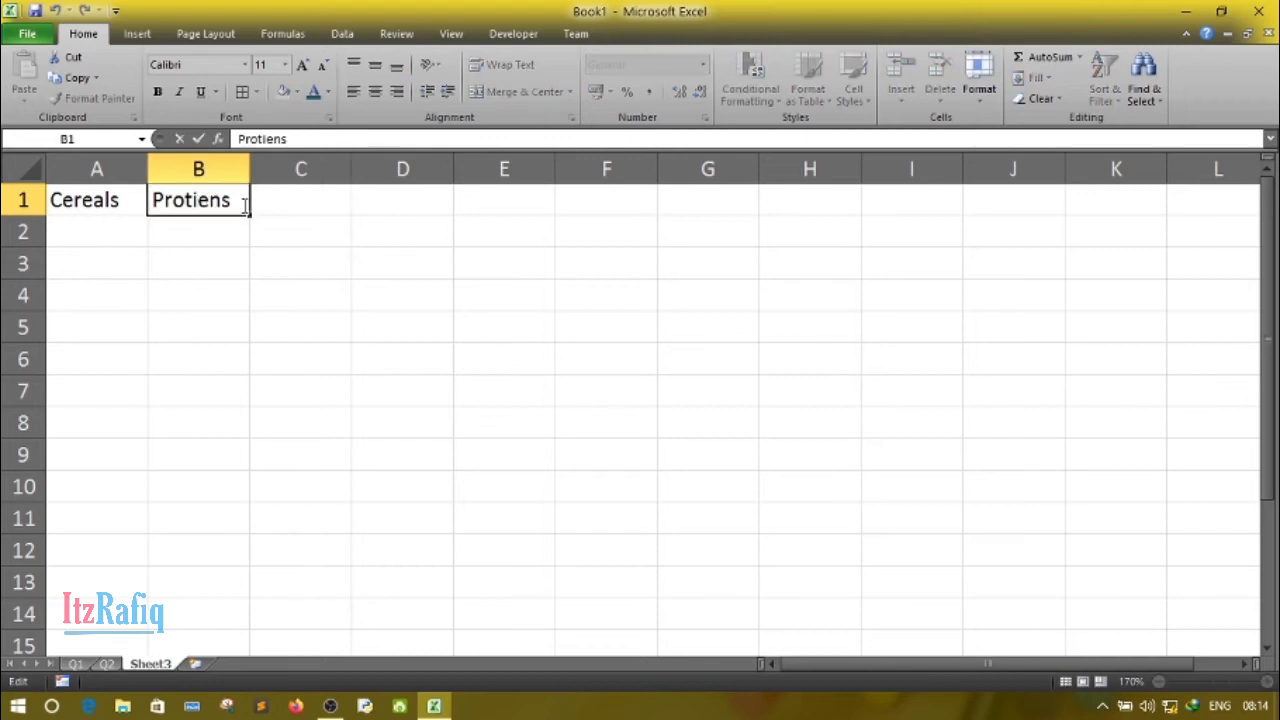
click(244, 205)
text(in gms)
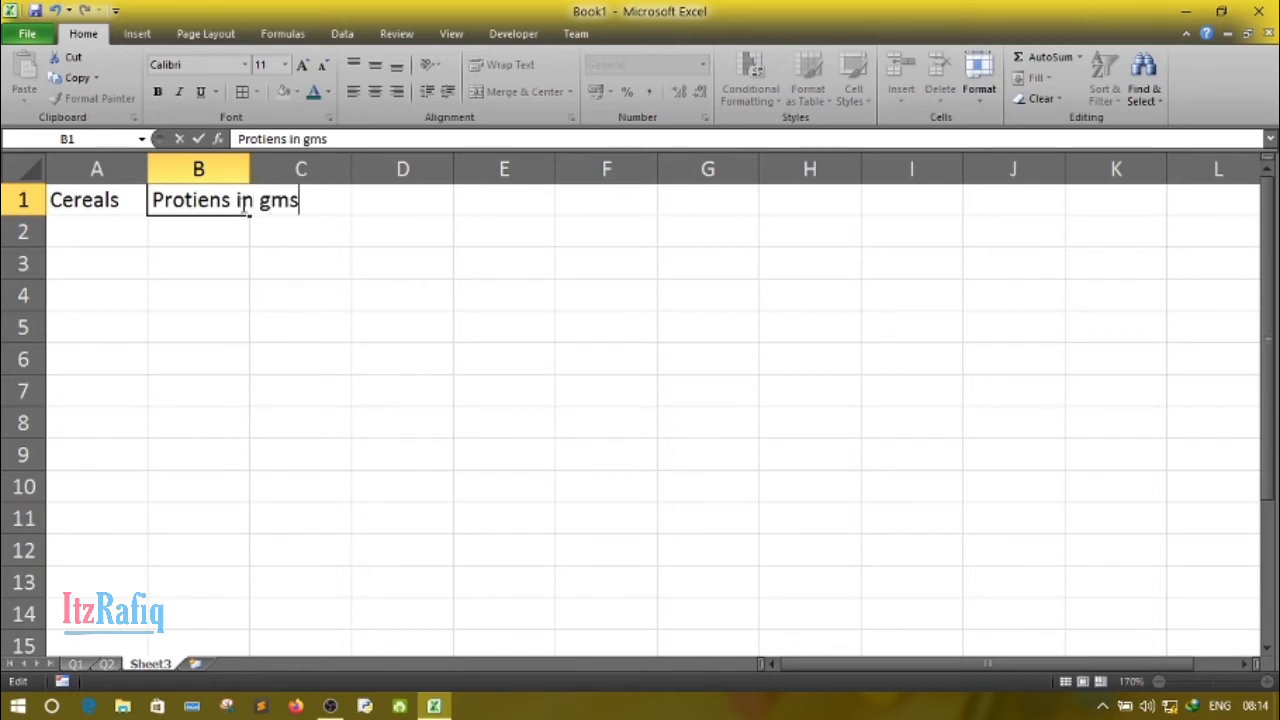
text(/100)
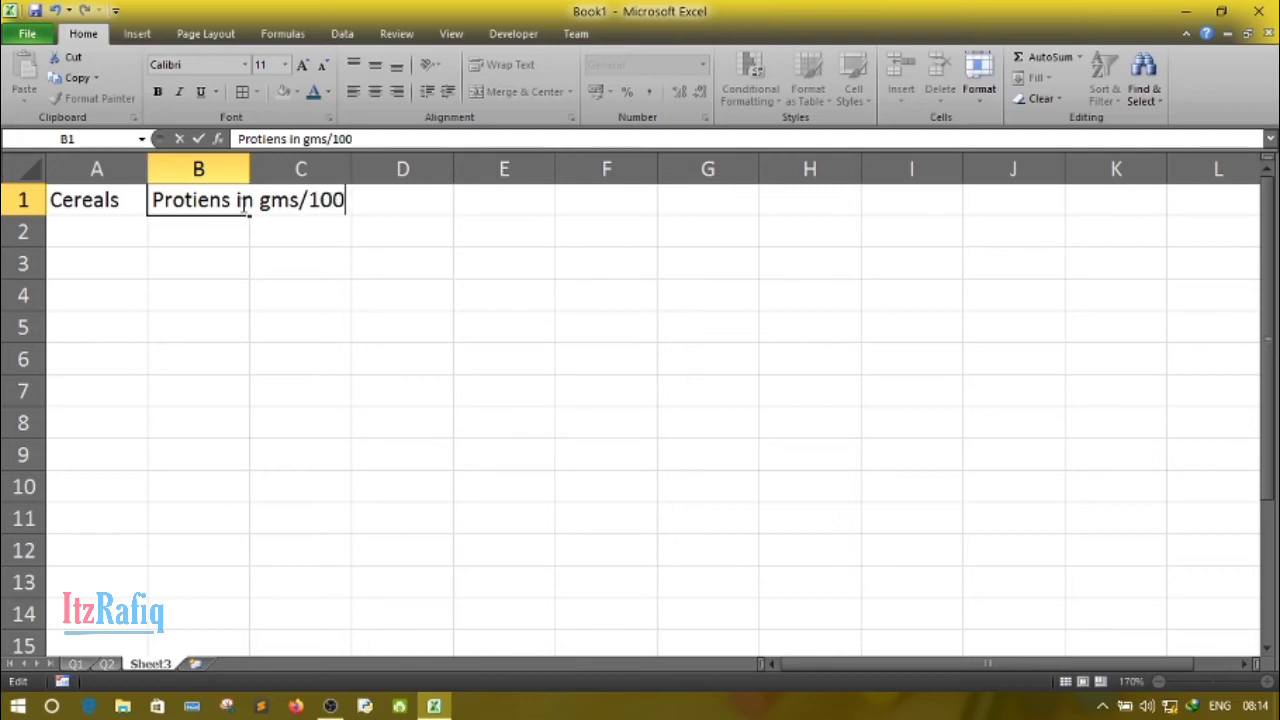
text( gm of ce)
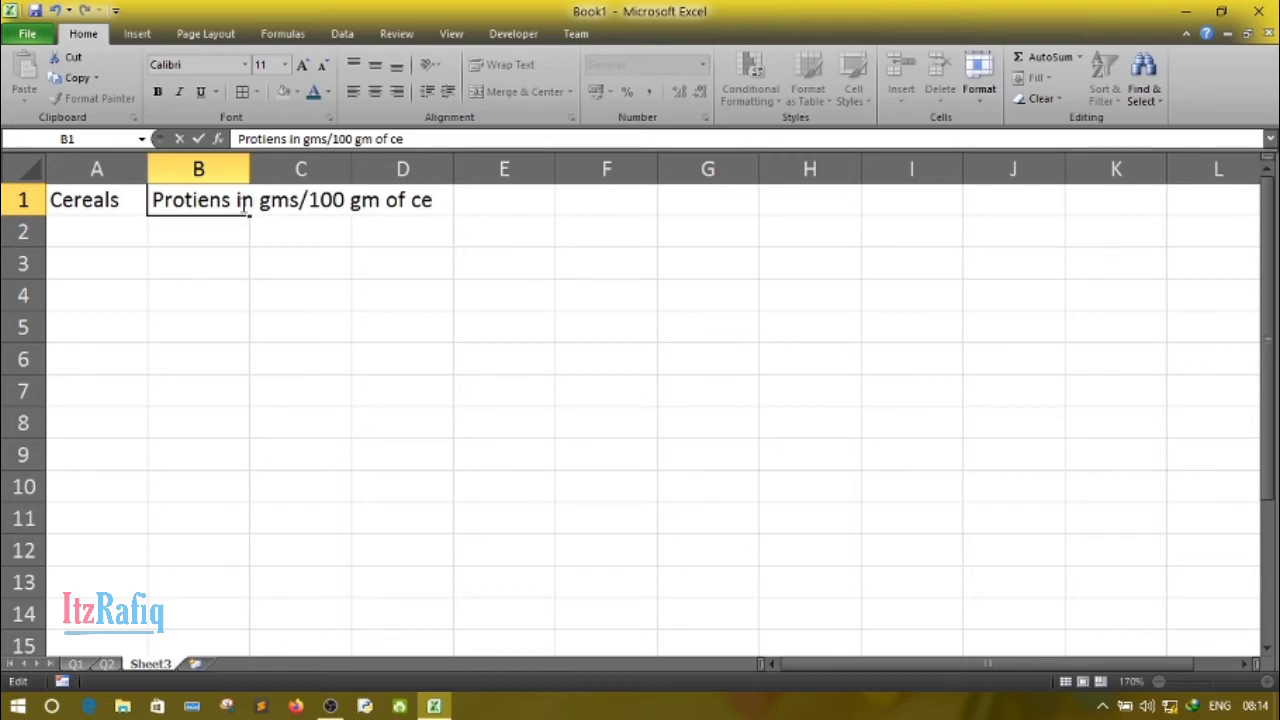
text(real)
- List the cereals Wheat, Bajra and Rice in cells A2 to A4
click(84, 230)
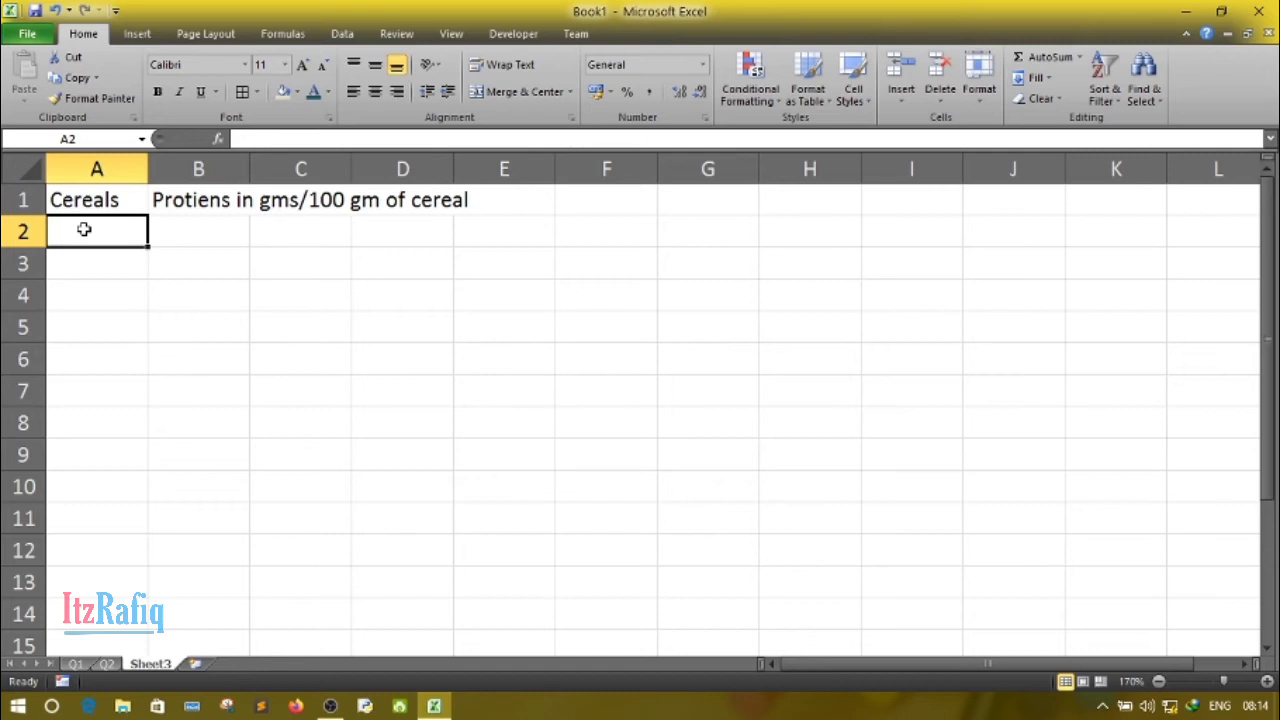
text(Whe)
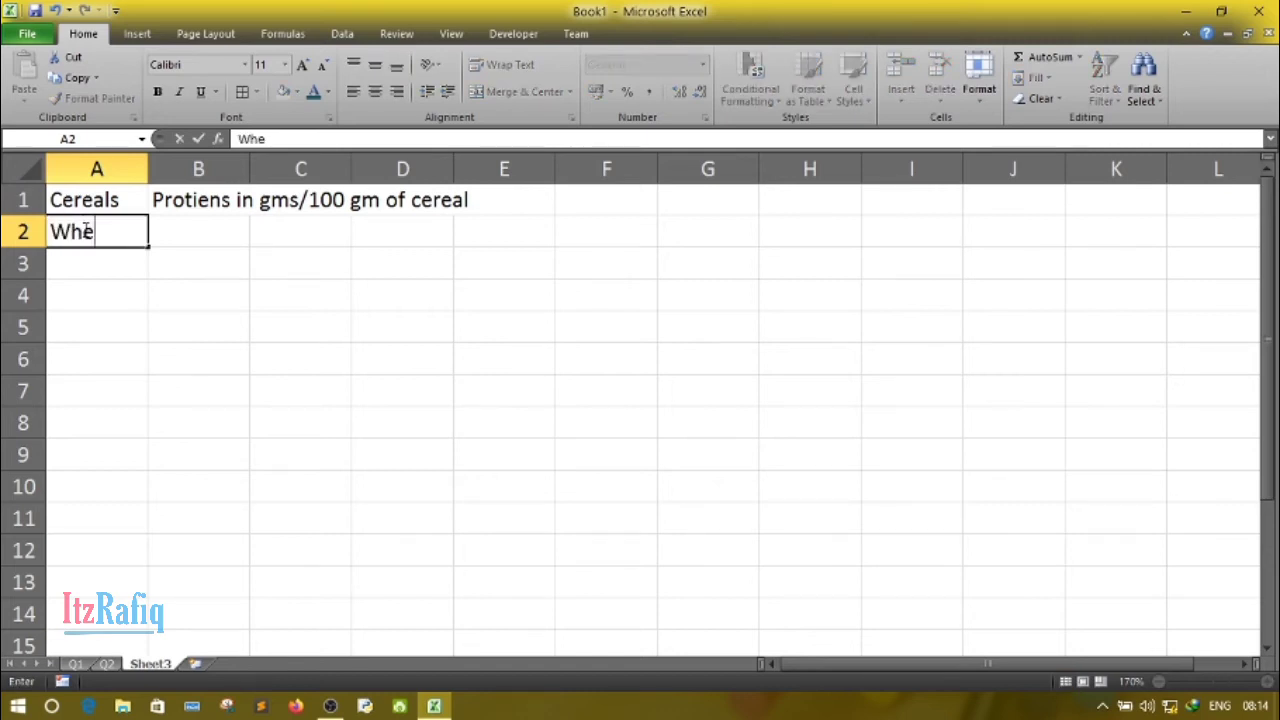
text(at)
key(Return)
text(B)
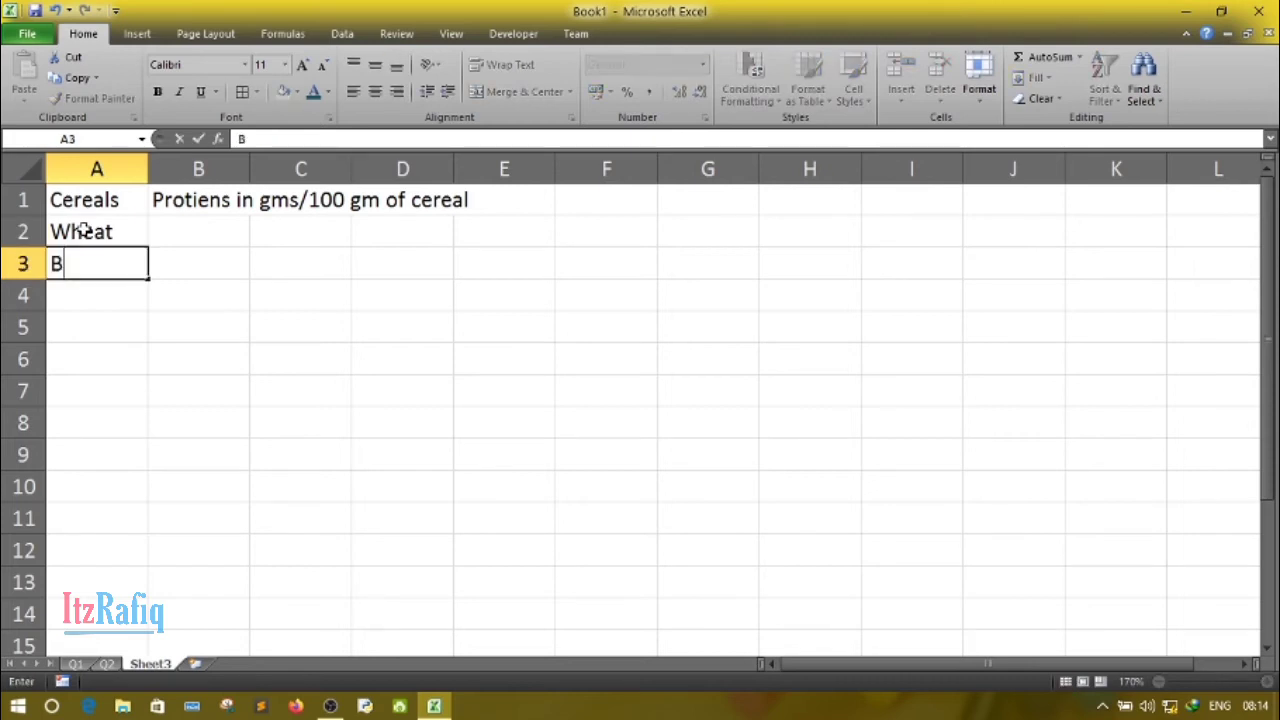
text(ajra)
key(Return)
text(Rice)
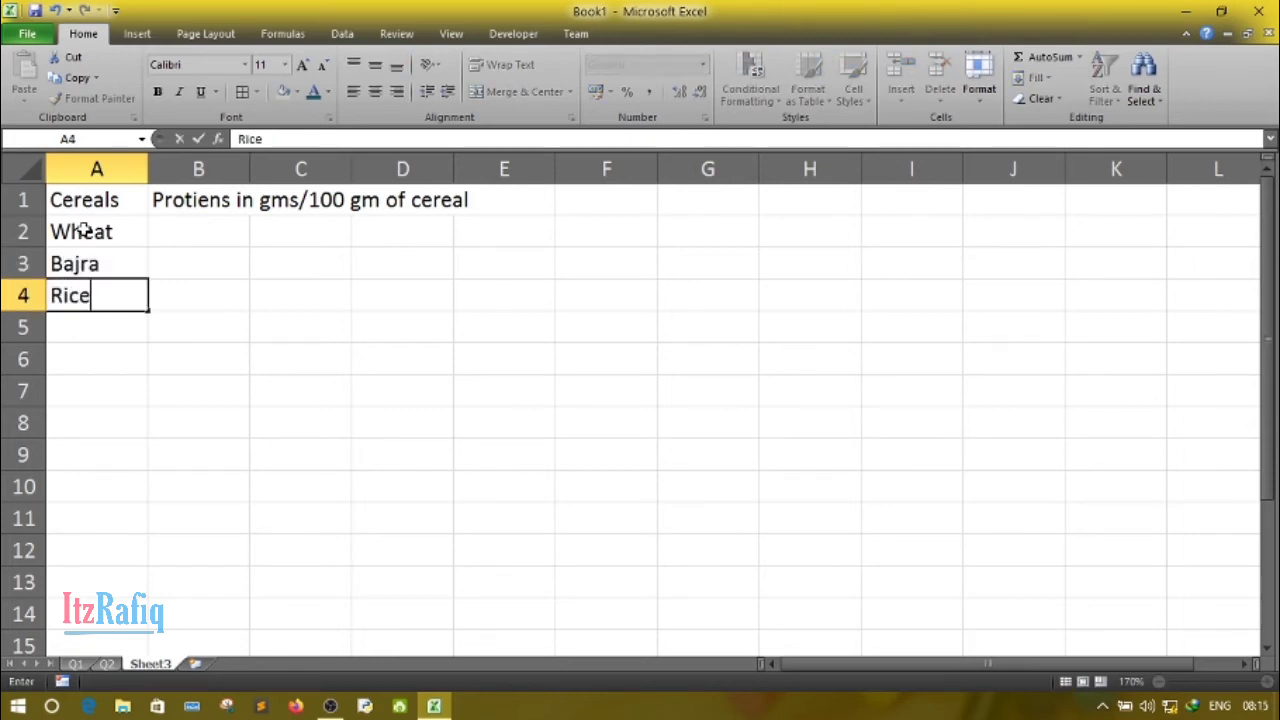
- Enter the protein values 11.8 for Wheat, 11.6 for Bajra and 6.4 for Rice in cells B2 to B4
key(Up)
key(Up)
key(Right)
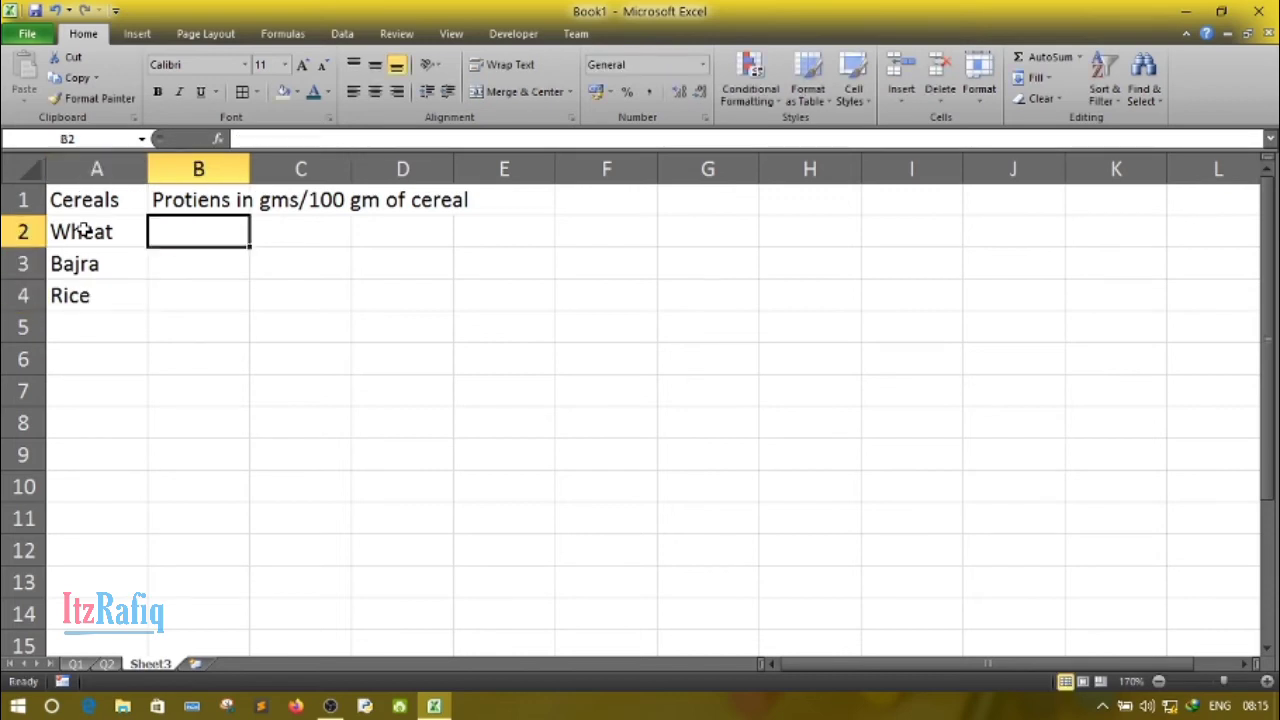
text(11.8)
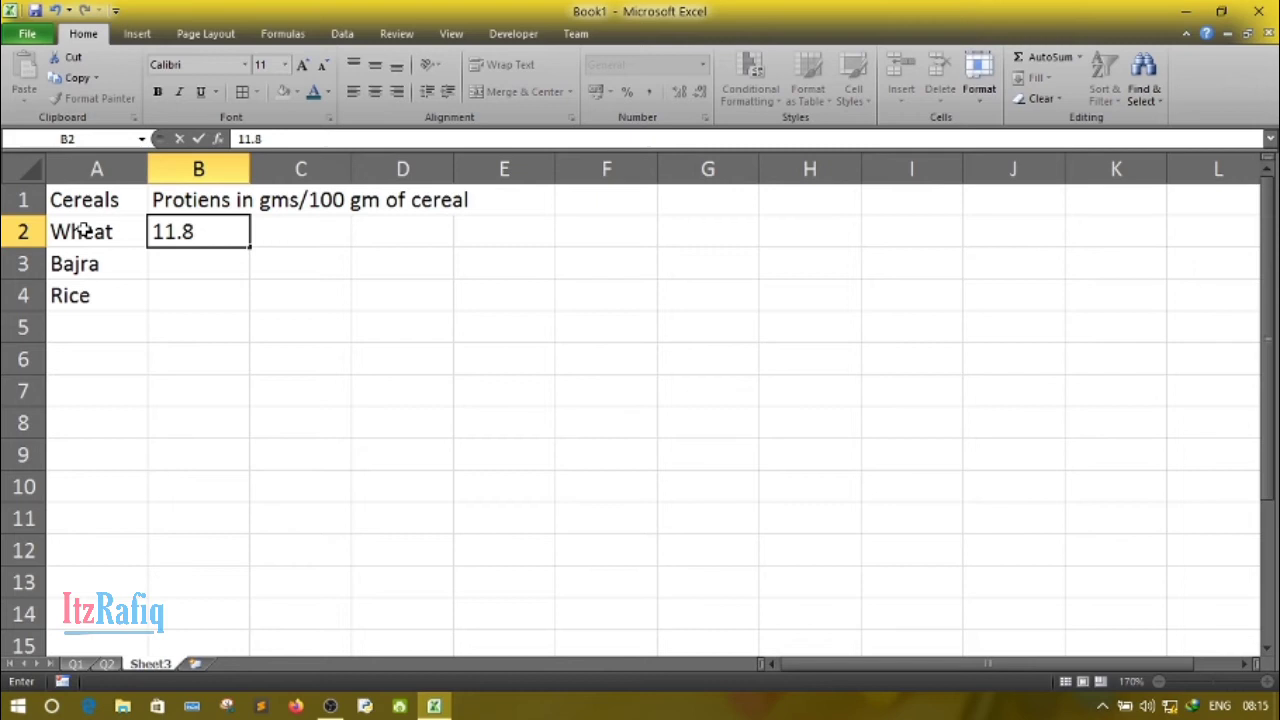
key(Return)
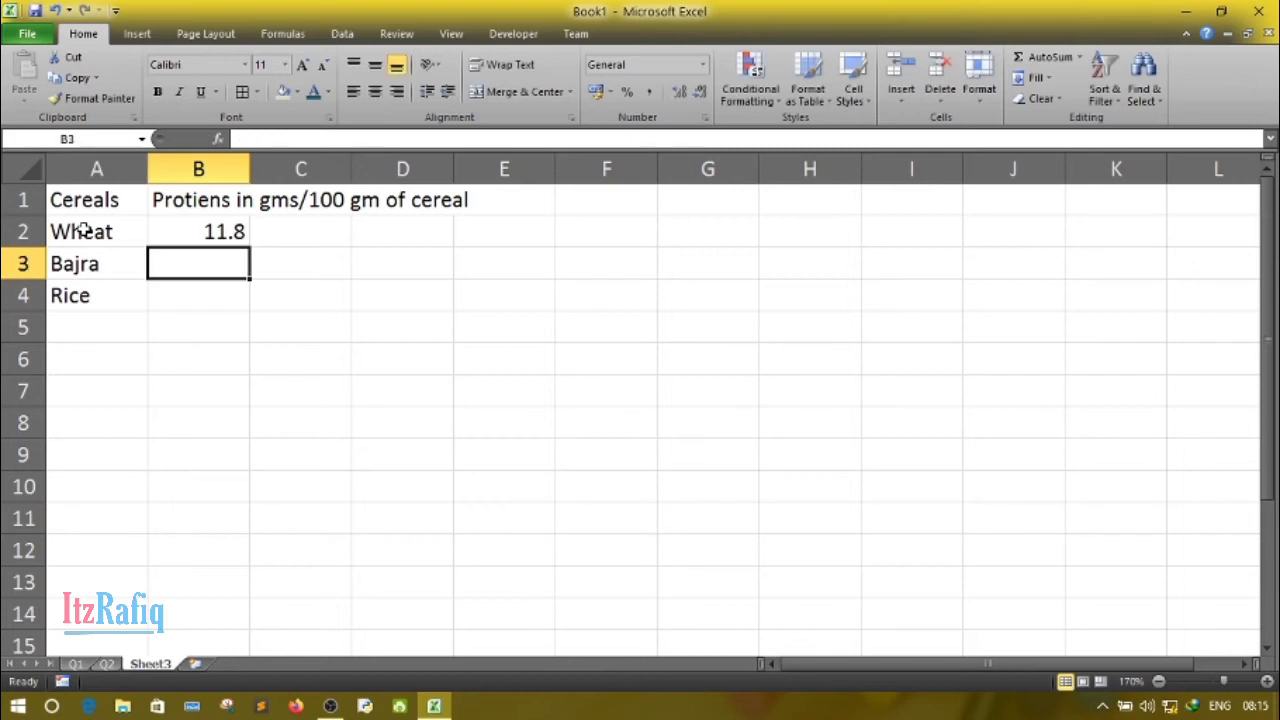
text(11.6)
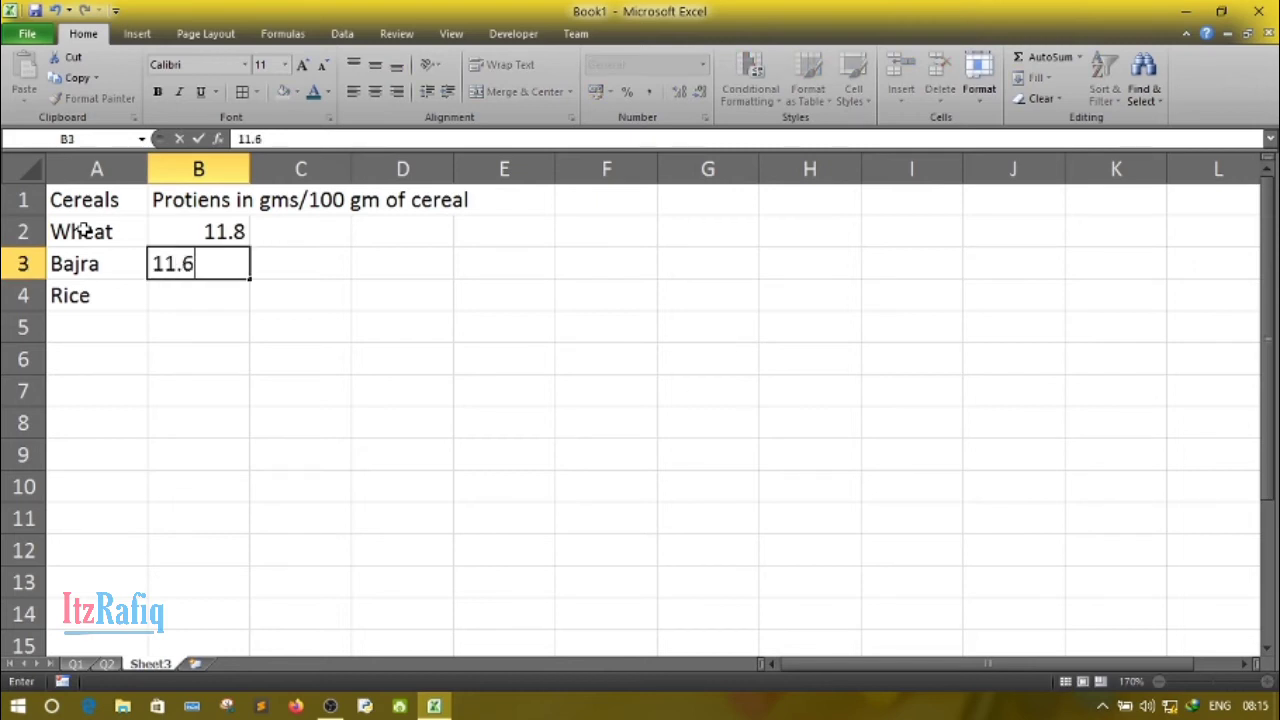
key(Return)
text(6.4)
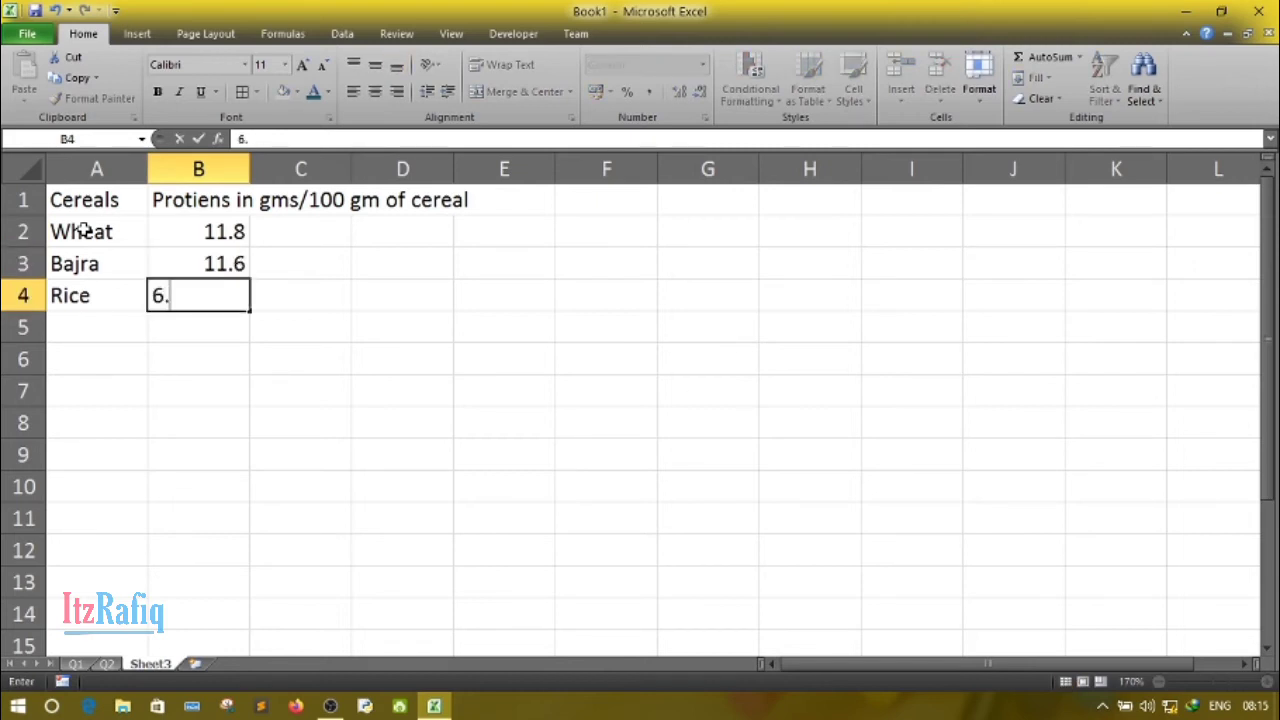
click(191, 414)
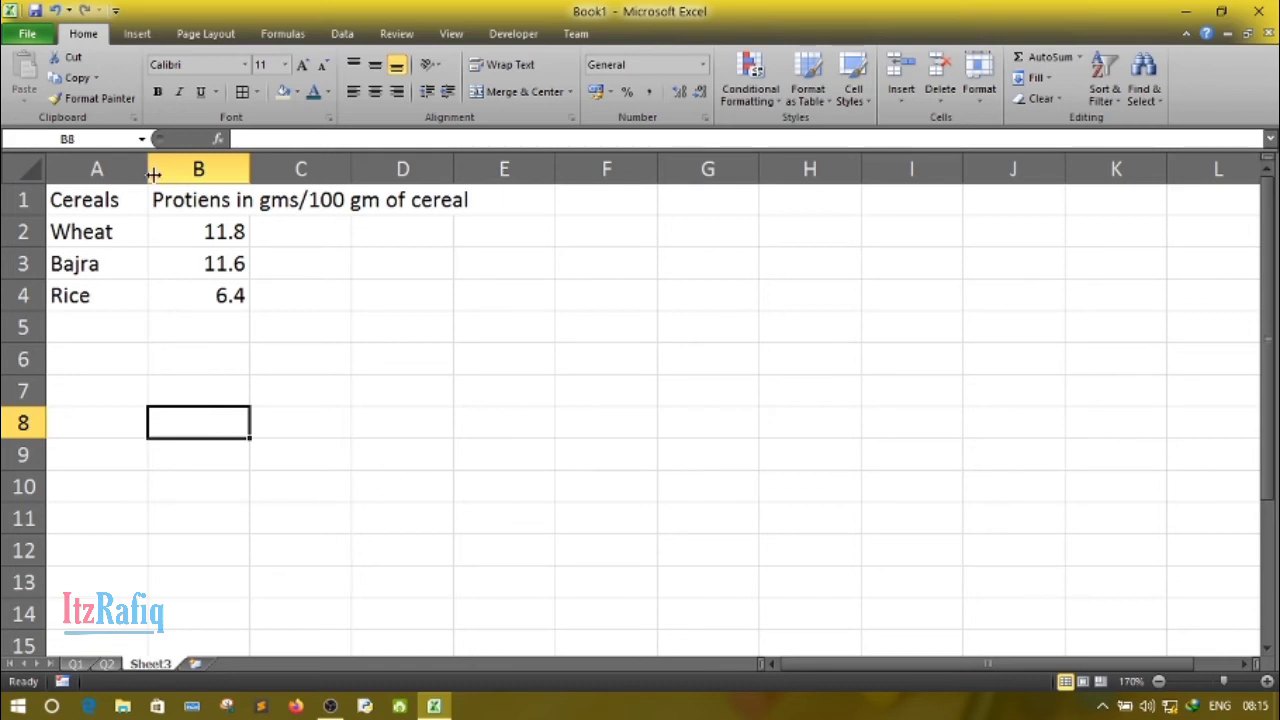
- Widen columns A and B slightly and apply all borders to the table range A1:B4
drag(151, 170, 160, 170)
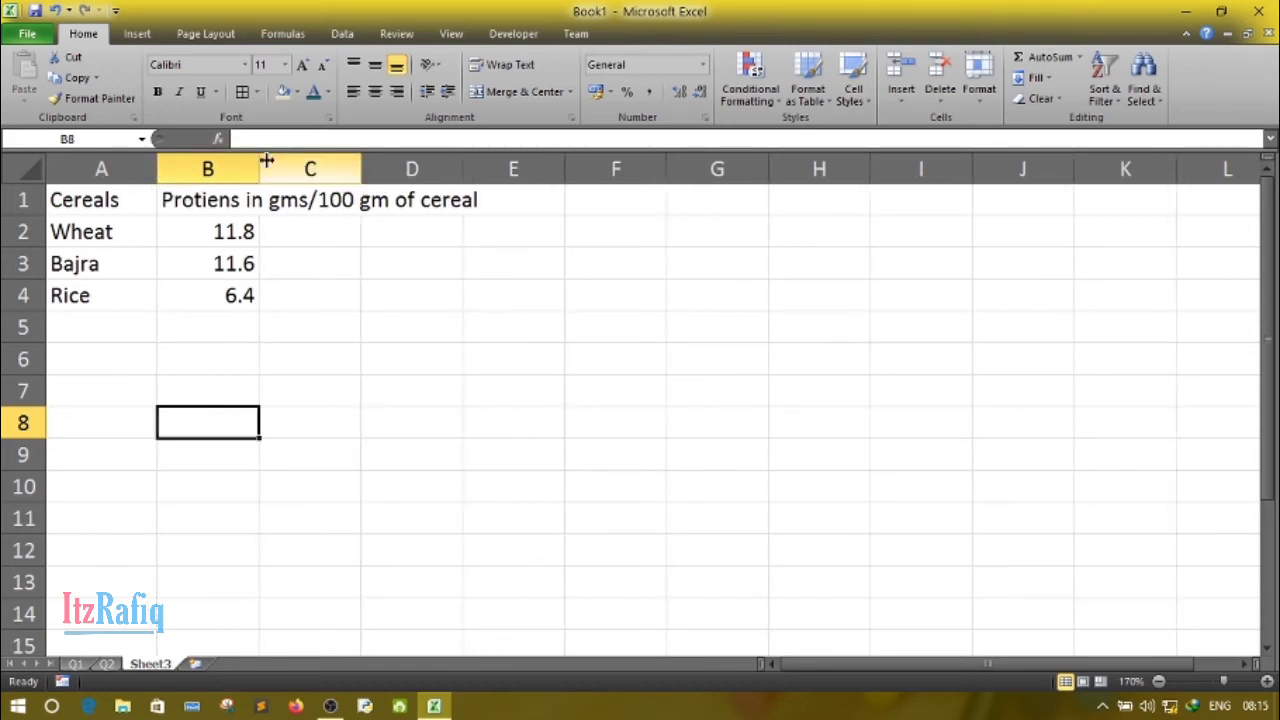
drag(263, 163, 268, 160)
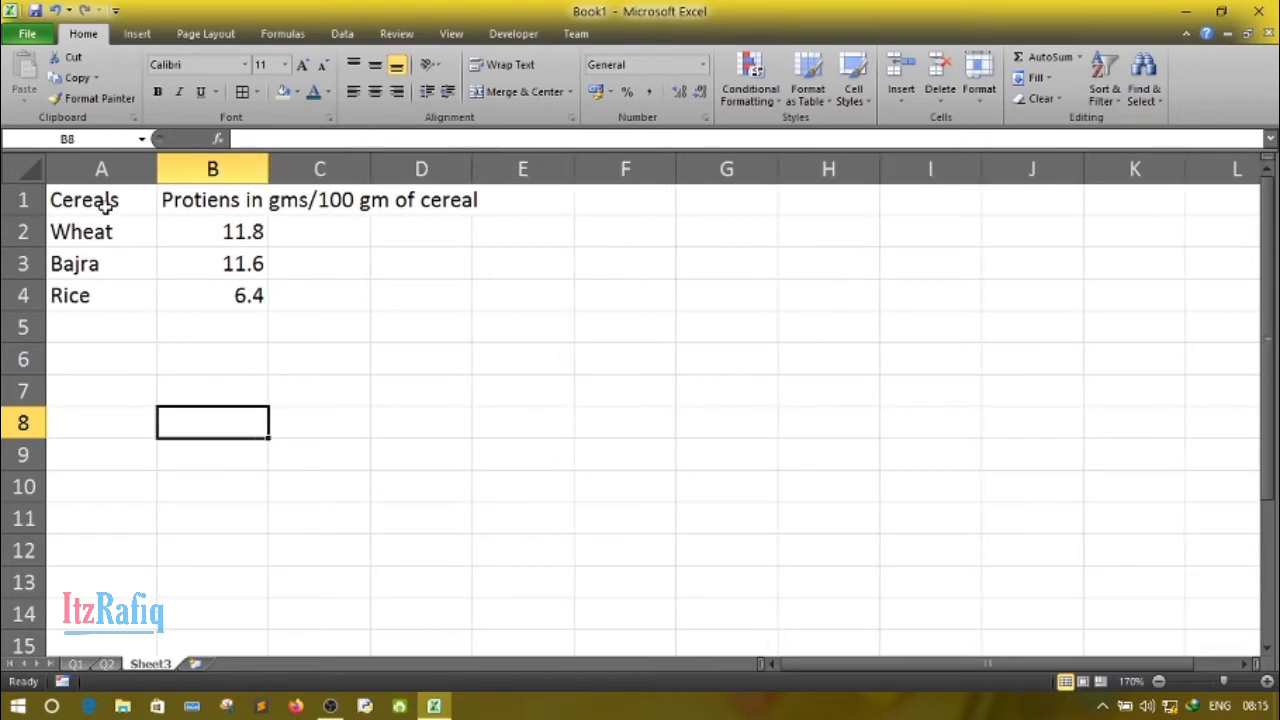
drag(94, 197, 242, 283)
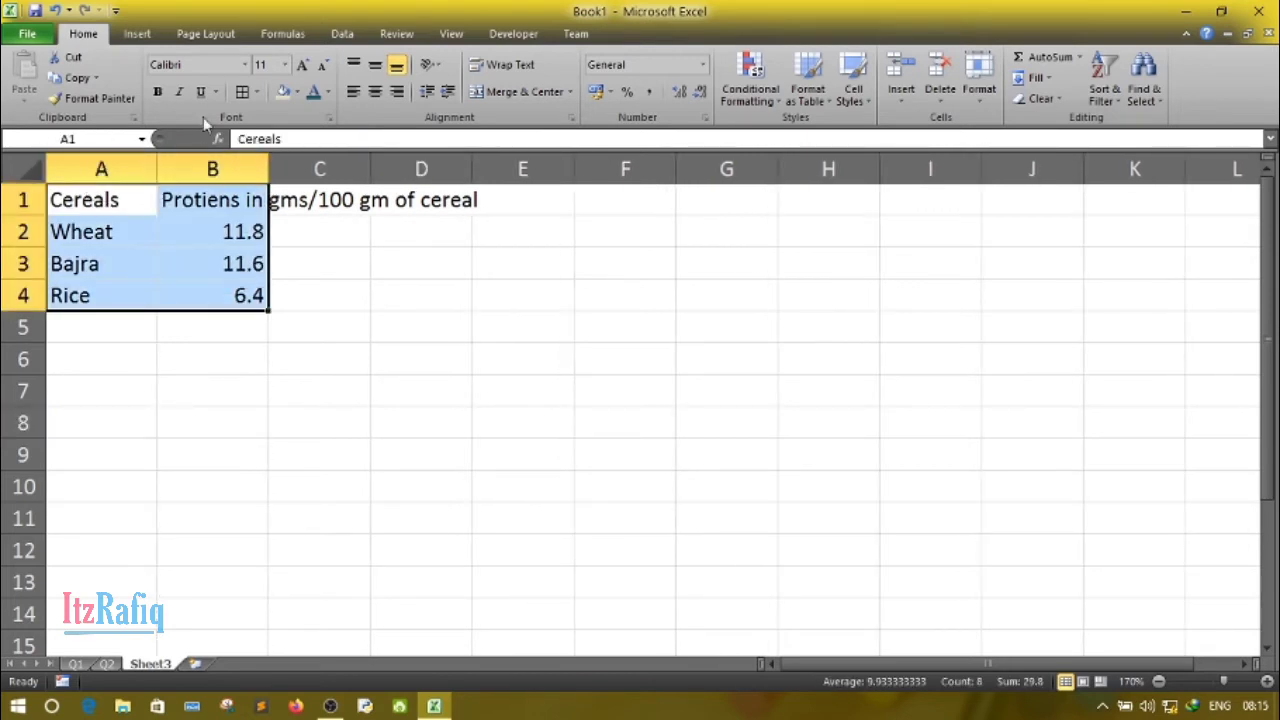
click(257, 92)
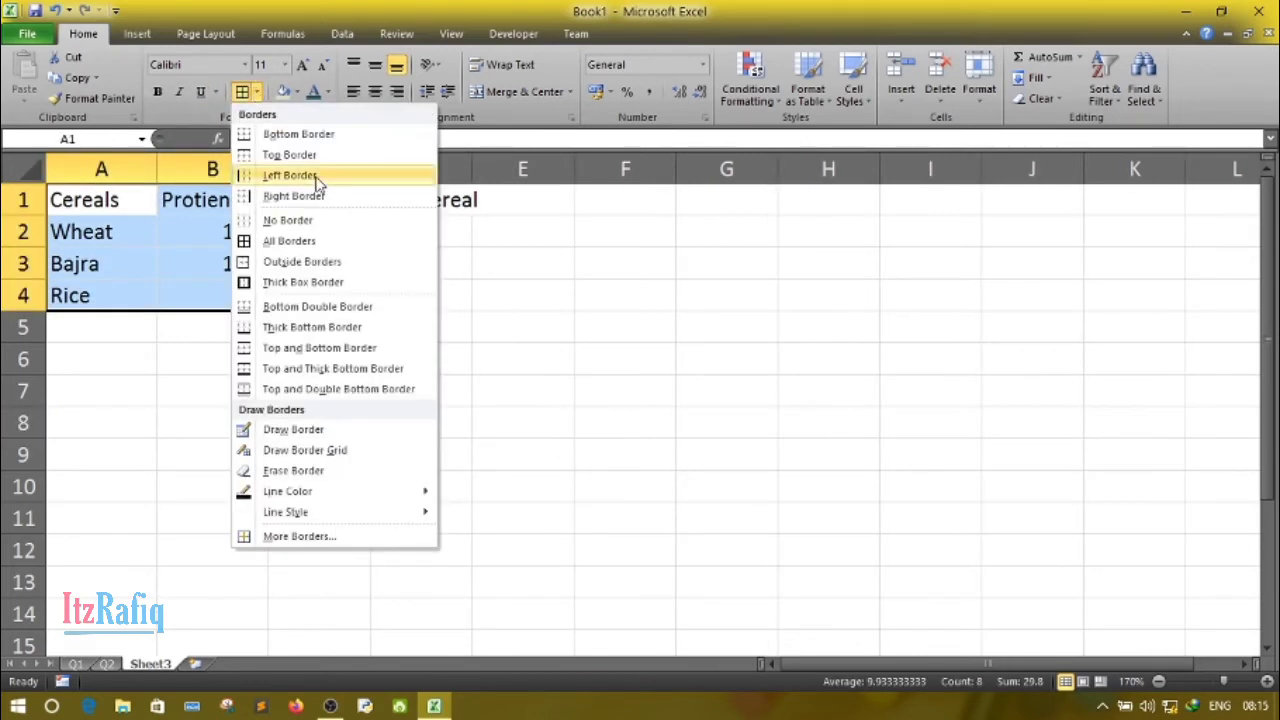
click(284, 242)
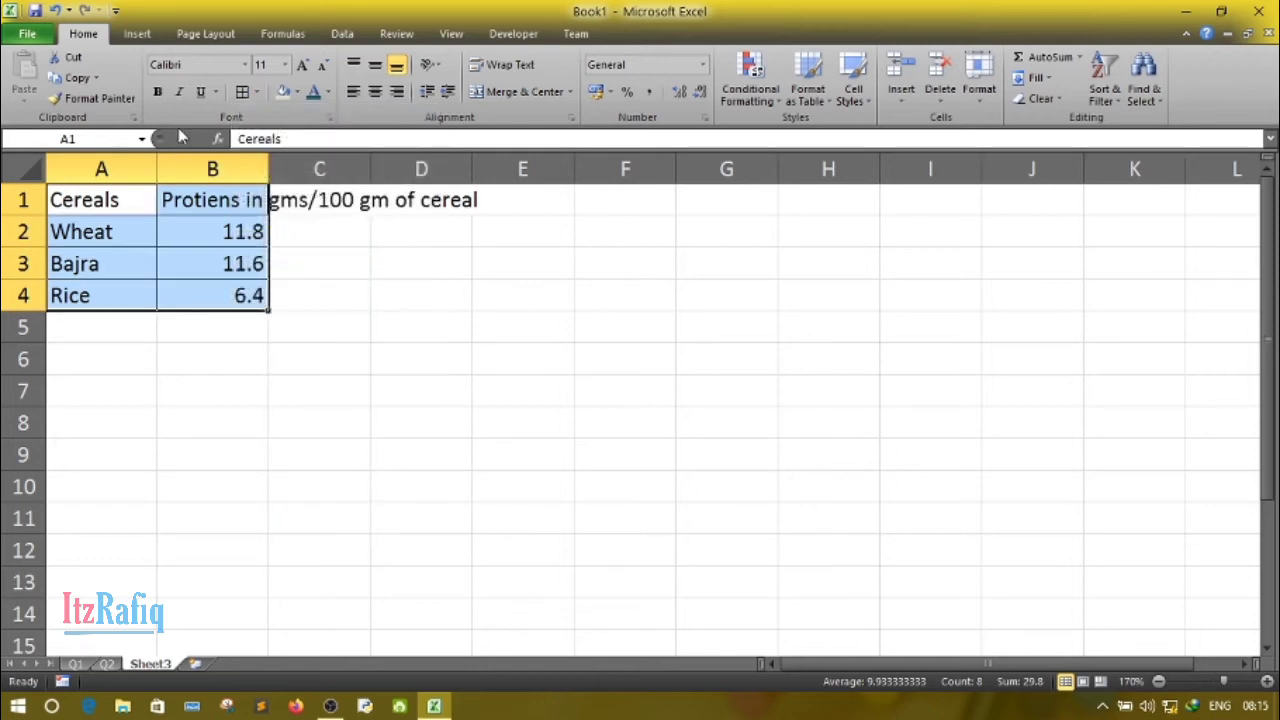
- Fill the table range A1:B4 with a grey theme colour
click(257, 93)
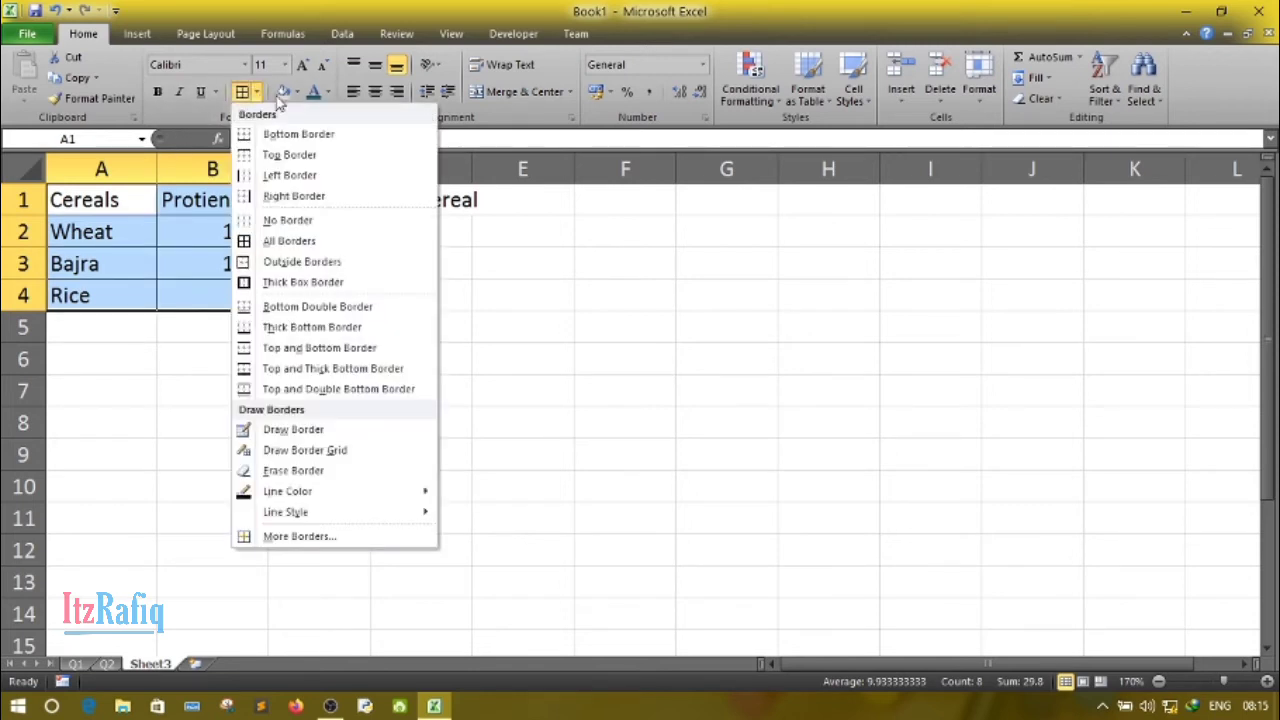
click(297, 93)
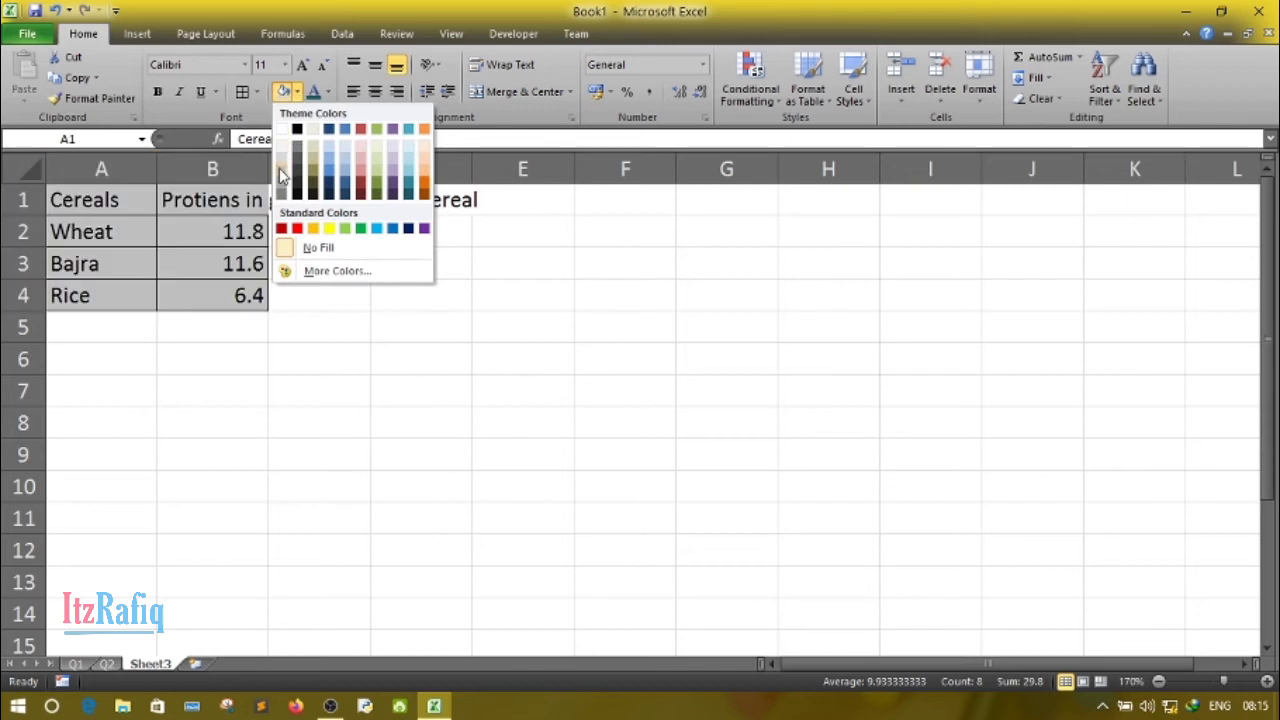
click(345, 165)
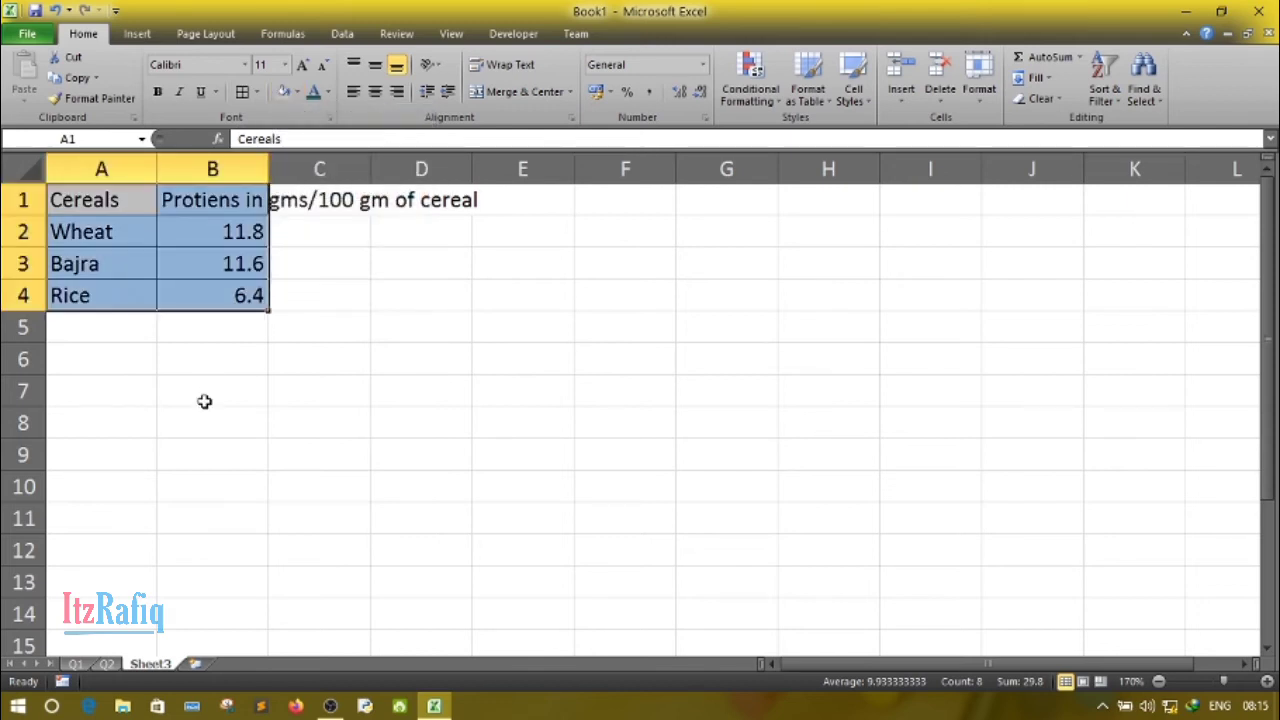
- Increase the height of row 1 to about three times the height of the other rows
click(26, 201)
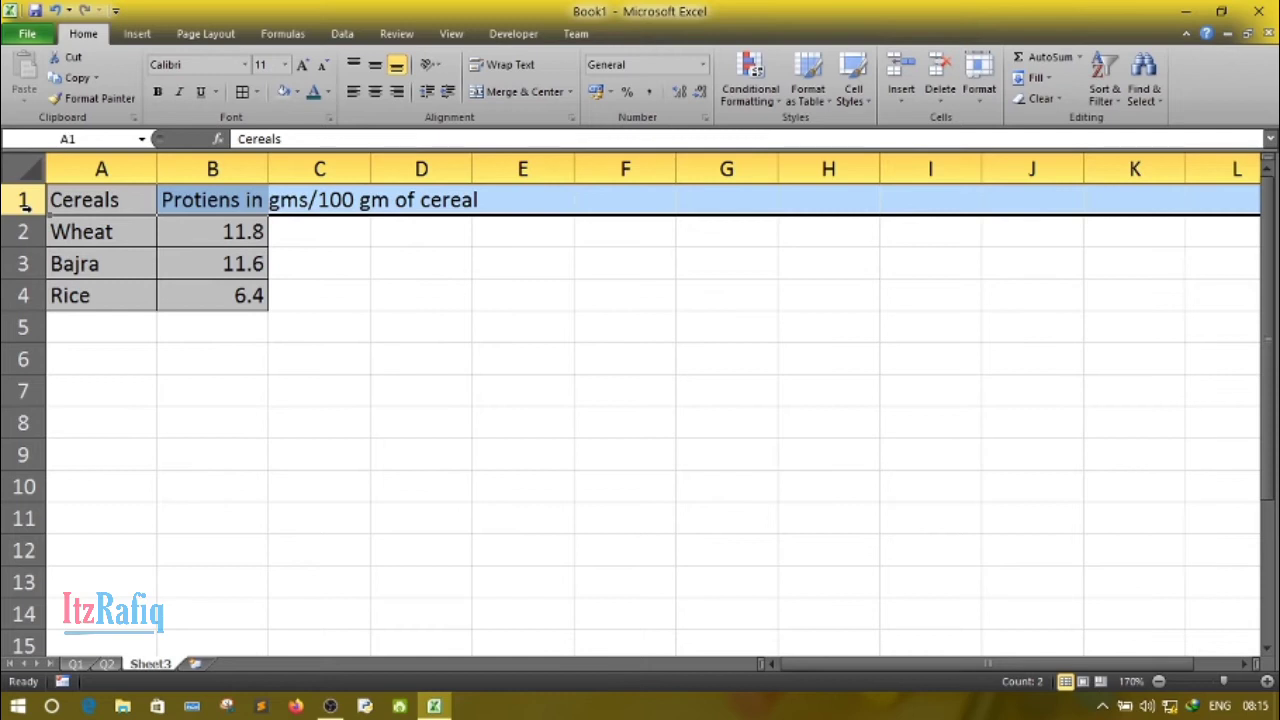
click(140, 424)
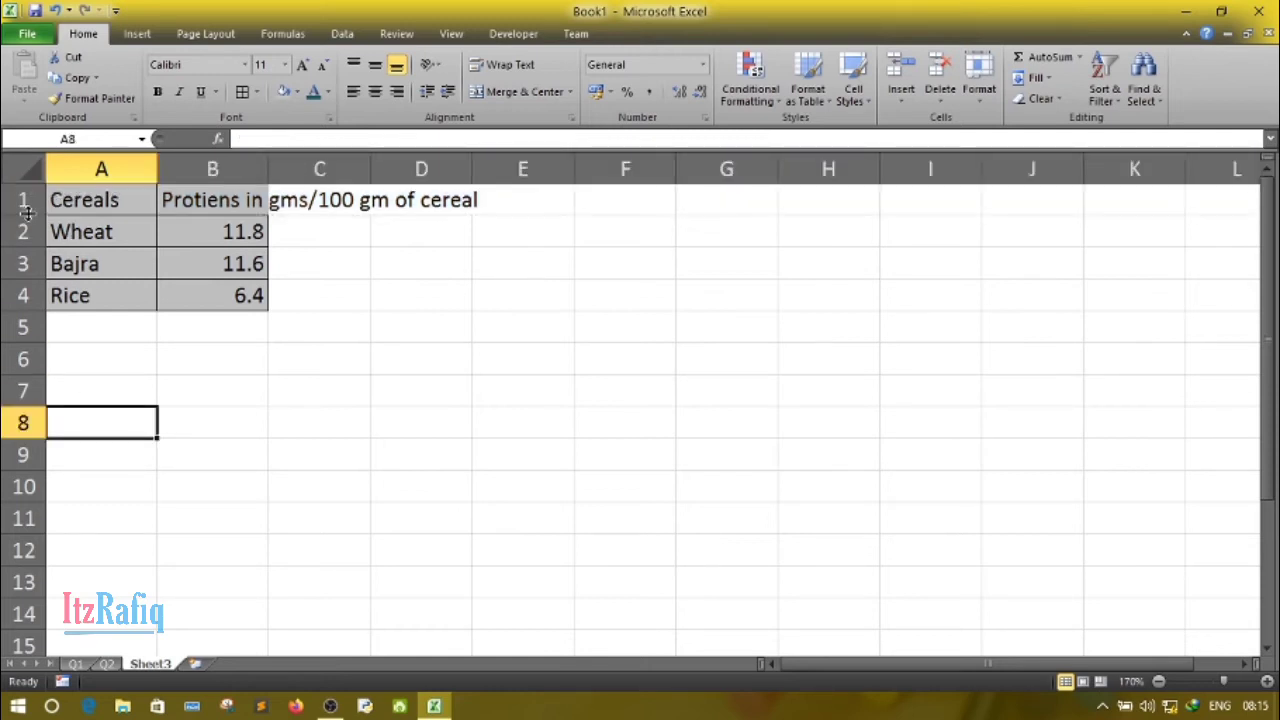
drag(27, 214, 27, 278)
click(240, 260)
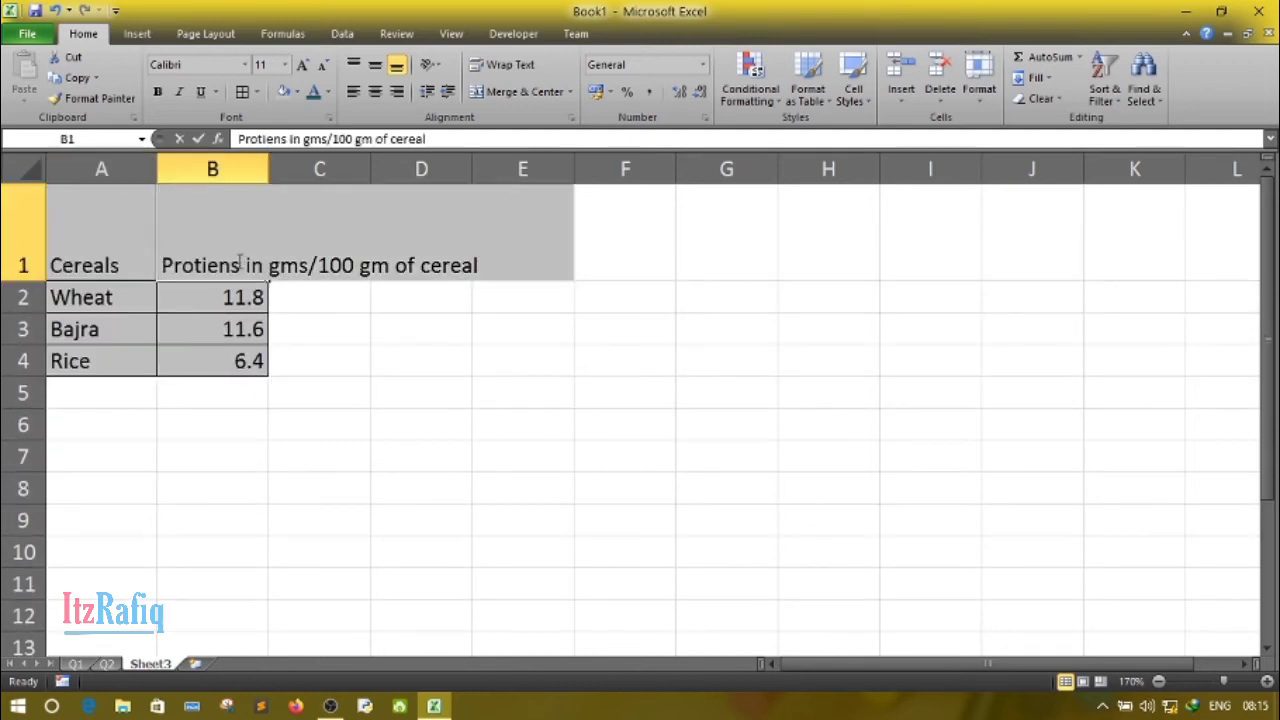
double_click(240, 260)
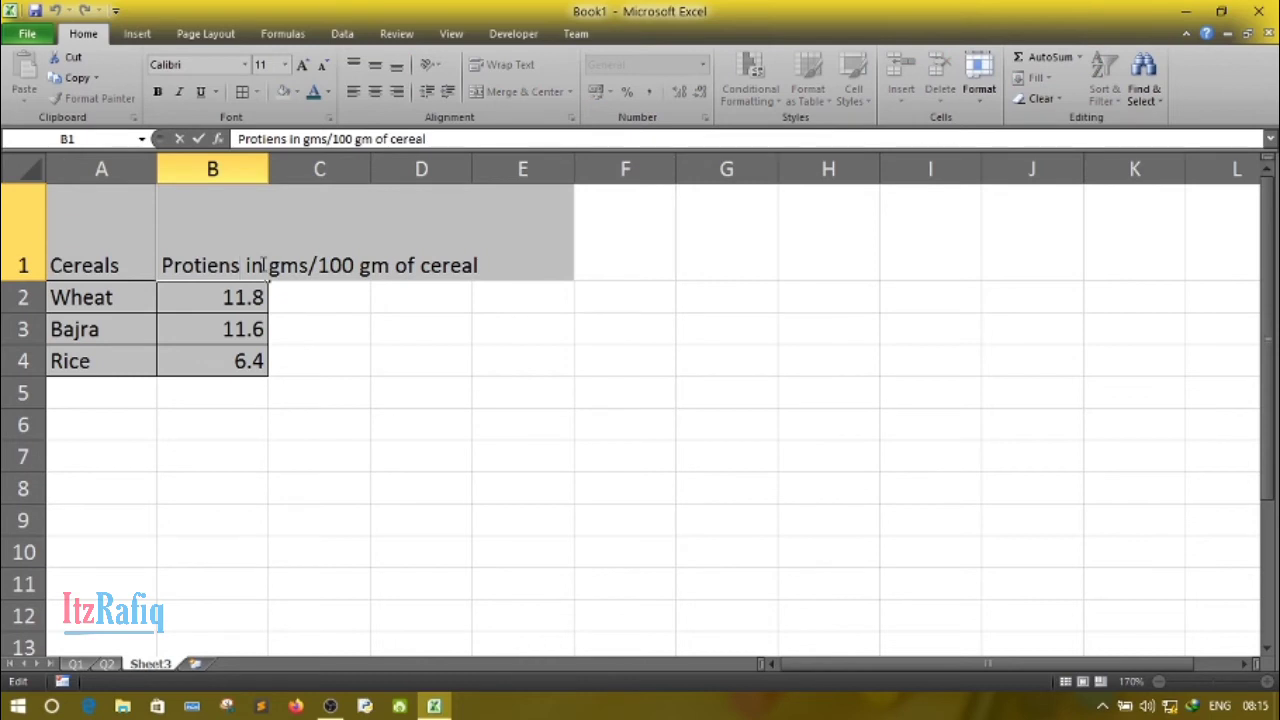
click(437, 391)
- Break the header in B1 into three lines, with line breaks after "Protiens in" and after "gms/100 gm"
click(233, 272)
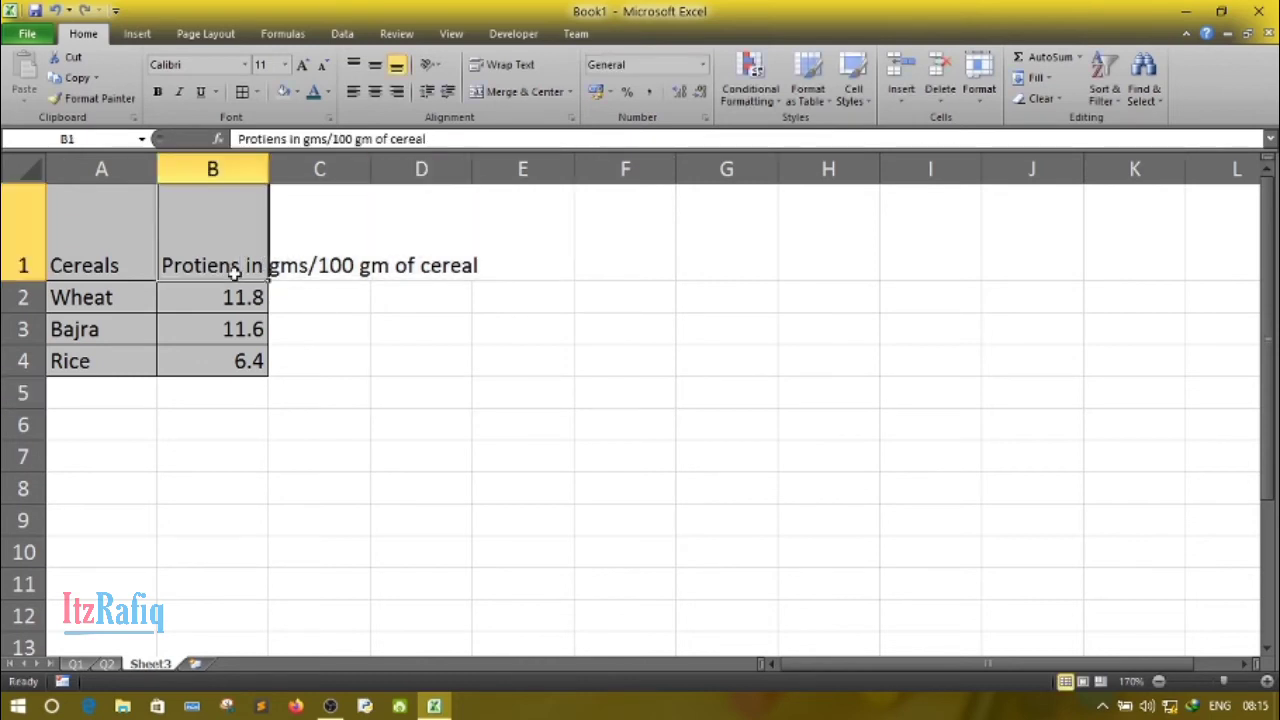
double_click(233, 272)
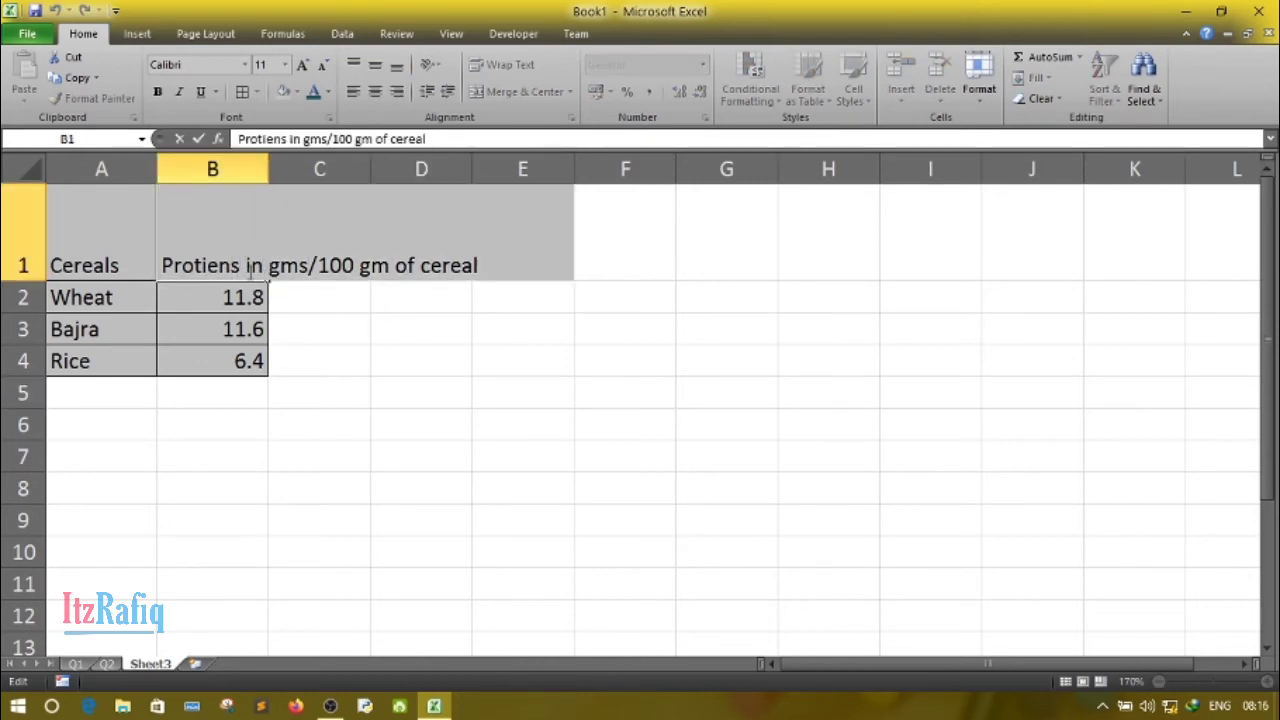
click(262, 271)
key(alt+Return)
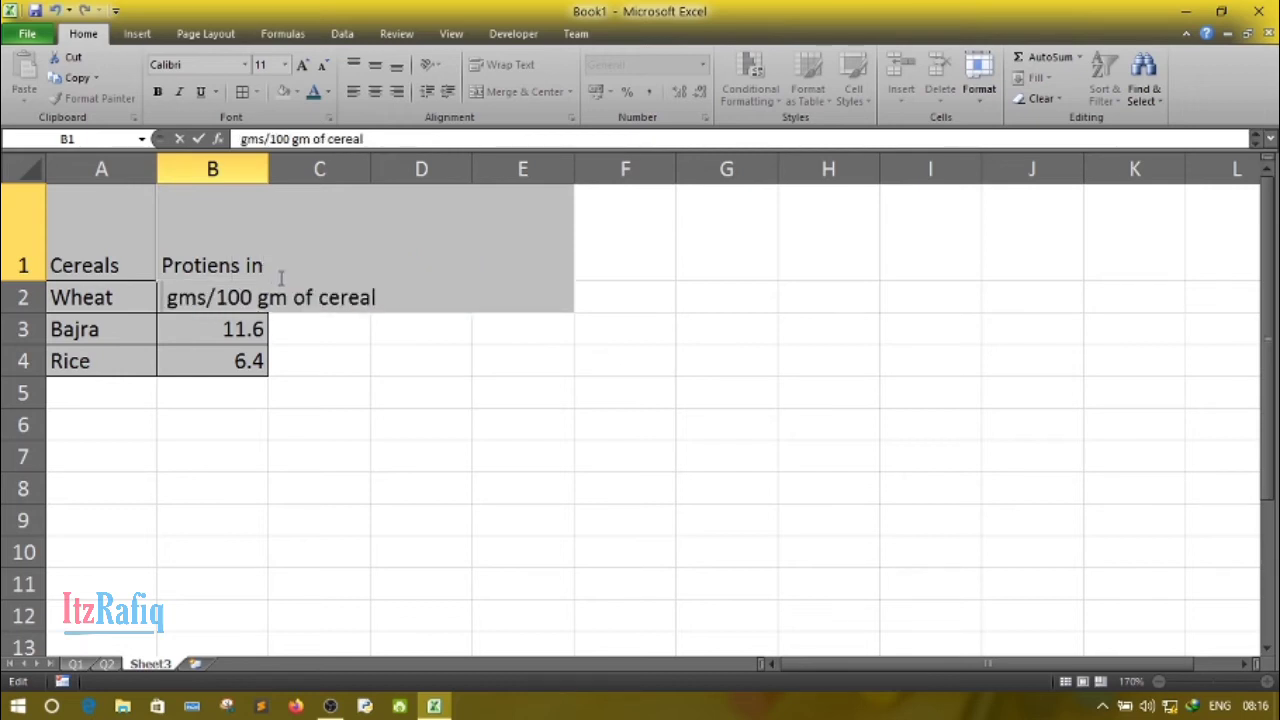
click(288, 297)
key(alt+Return)
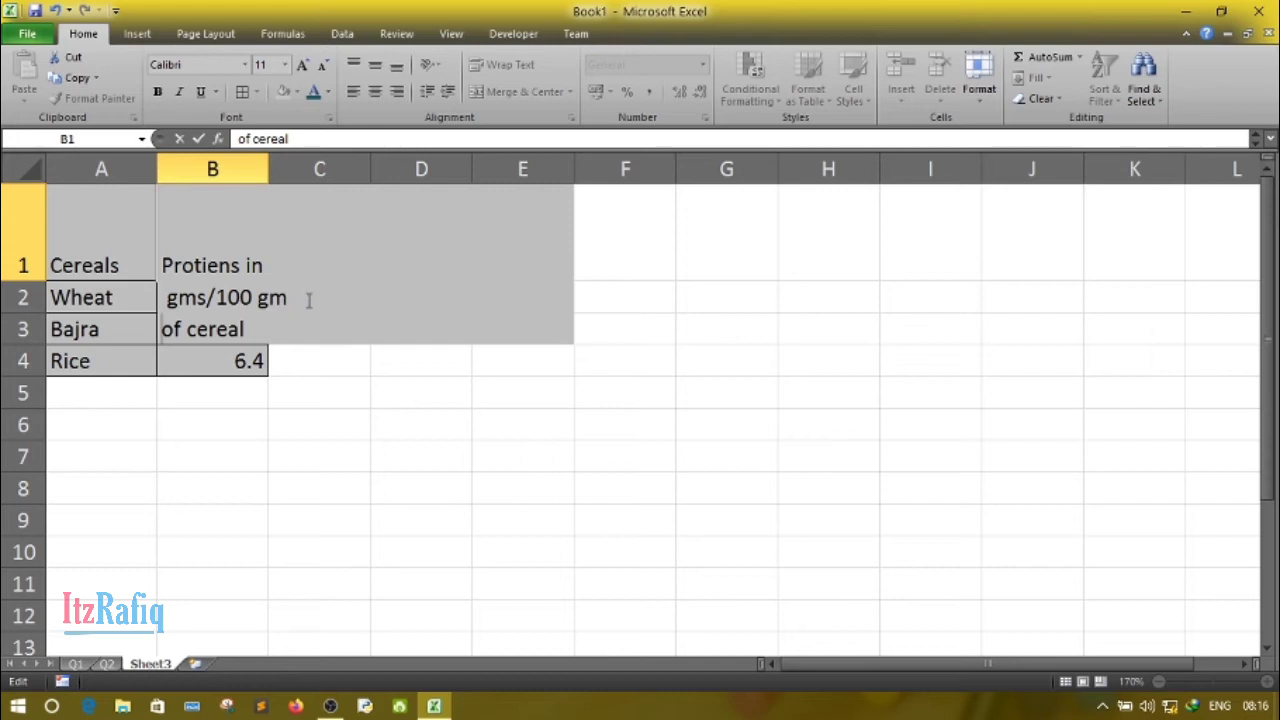
click(392, 457)
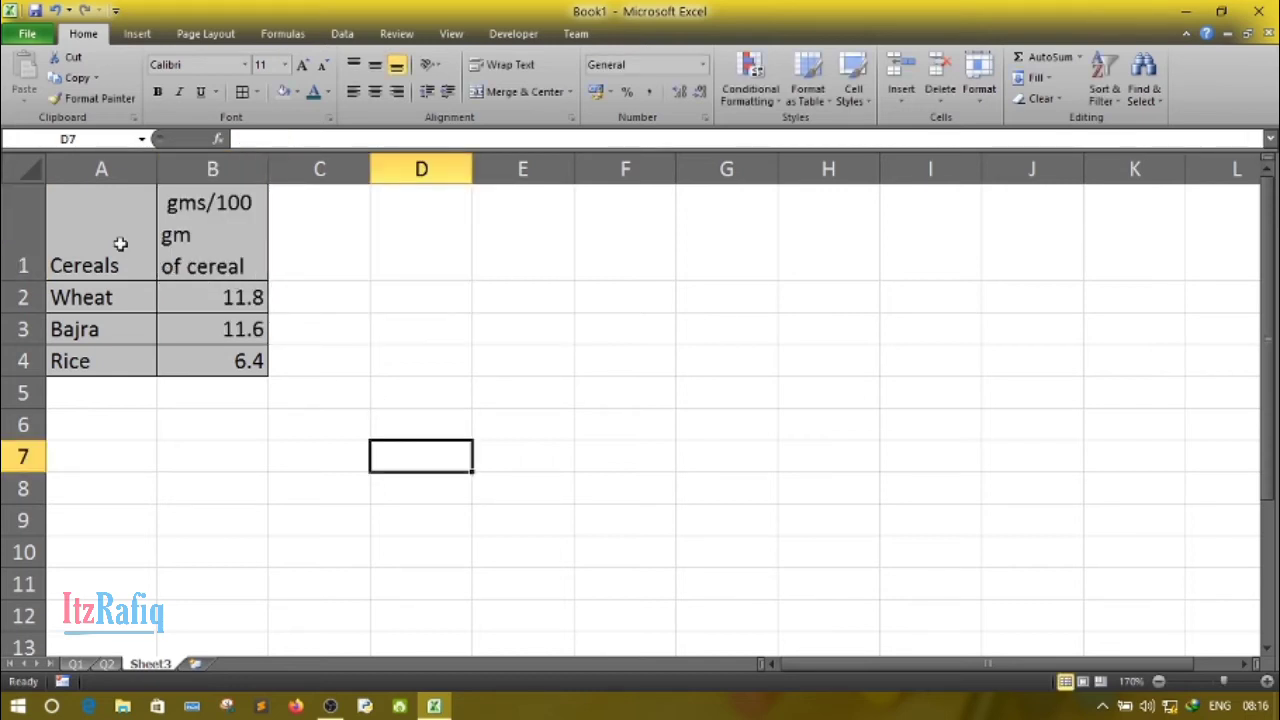
- Middle-align the headers in A1:B1 vertically and widen column B so "gms/100 gm" fits on one line
drag(115, 242, 220, 245)
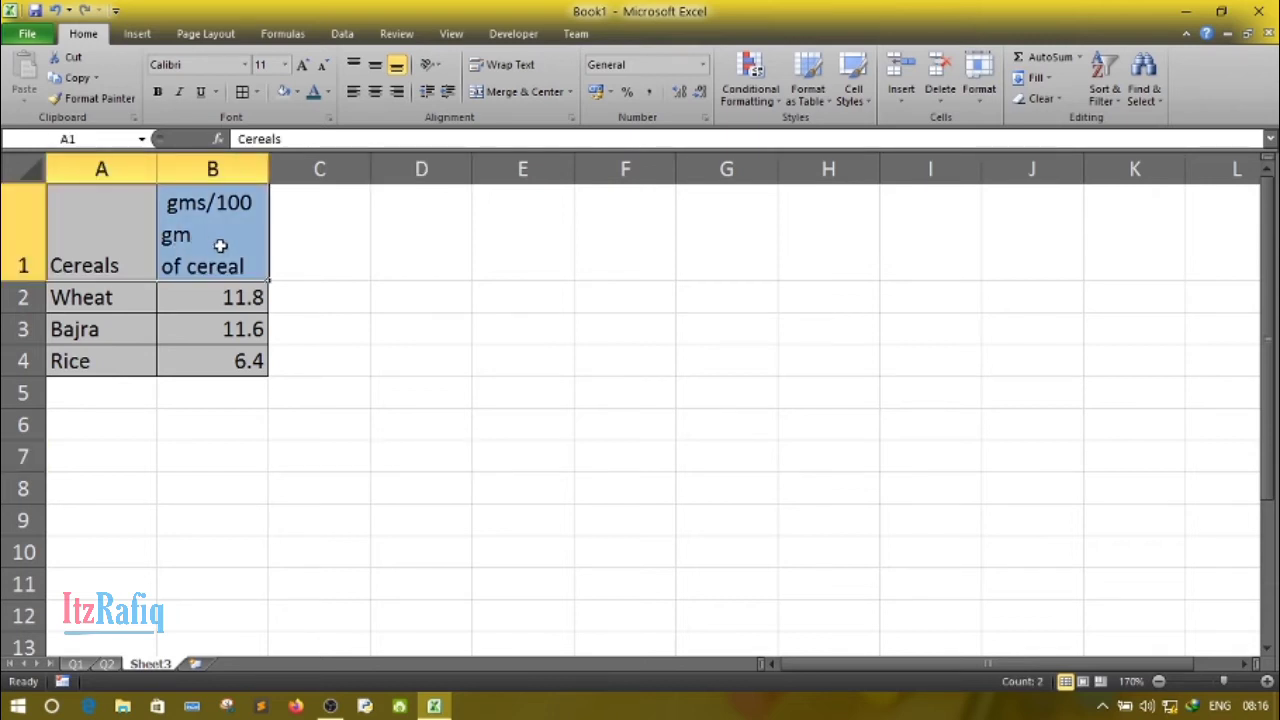
click(379, 66)
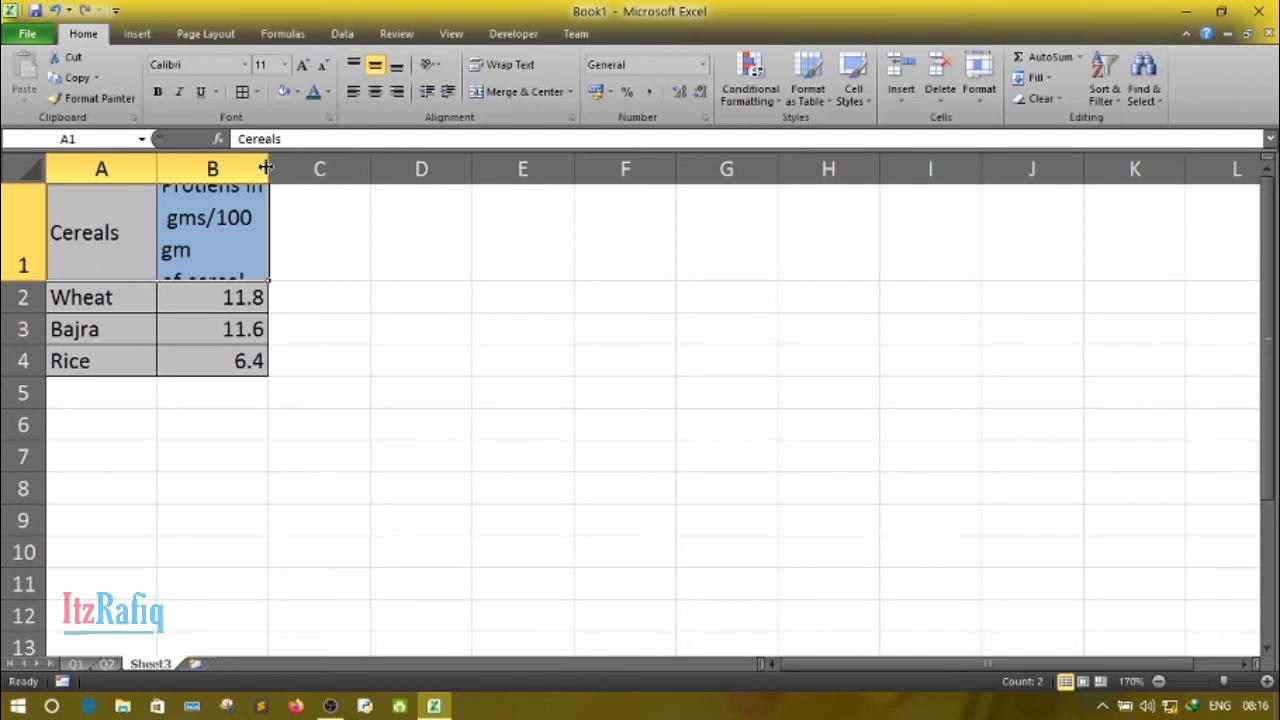
drag(268, 168, 303, 168)
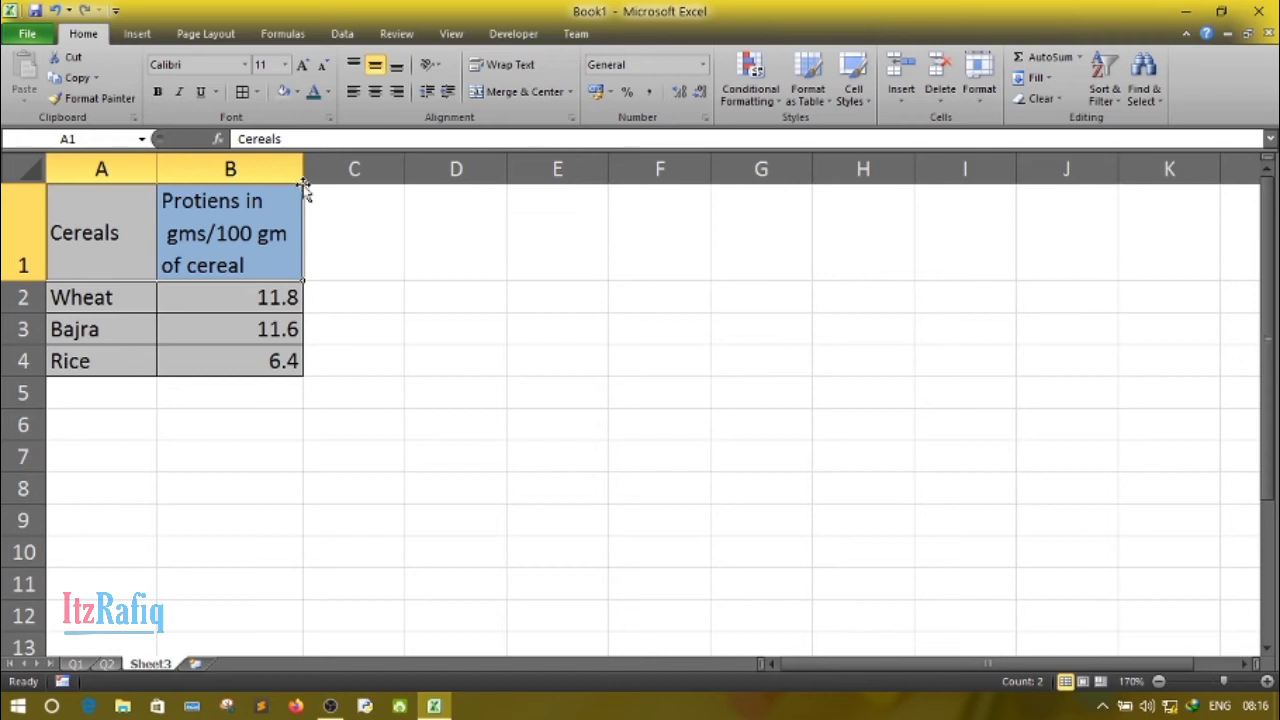
click(352, 247)
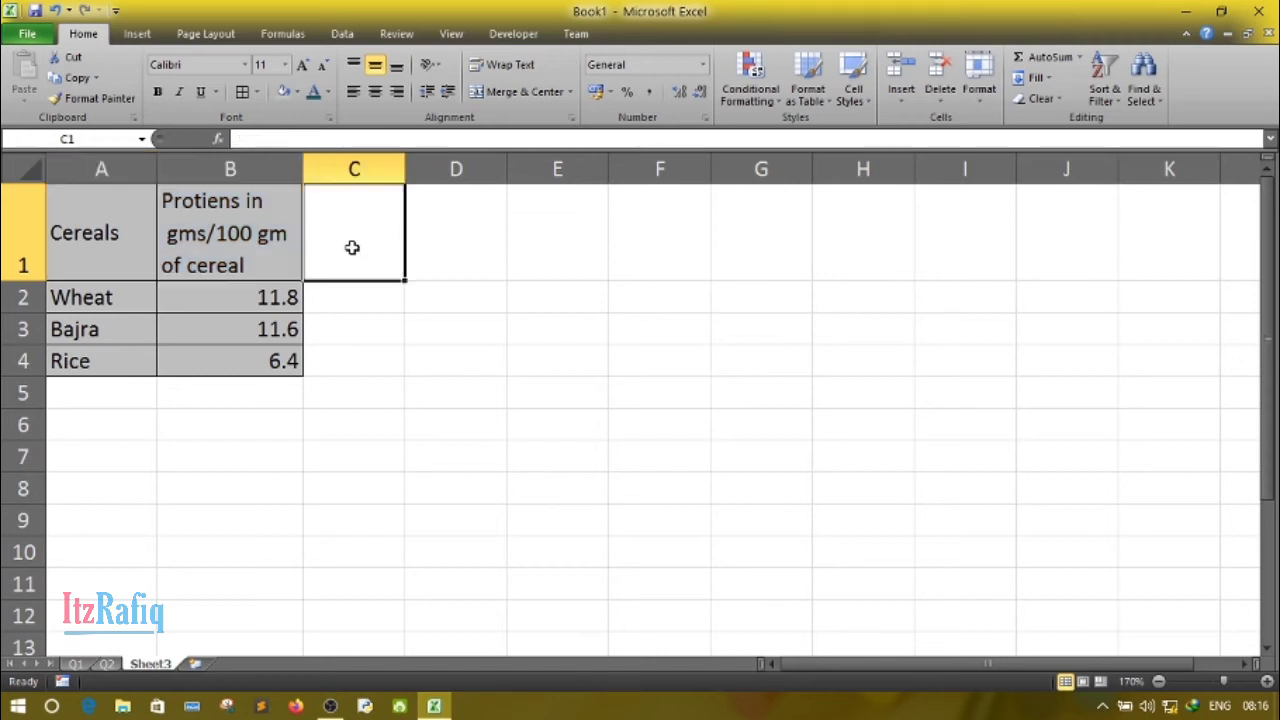
click(247, 535)
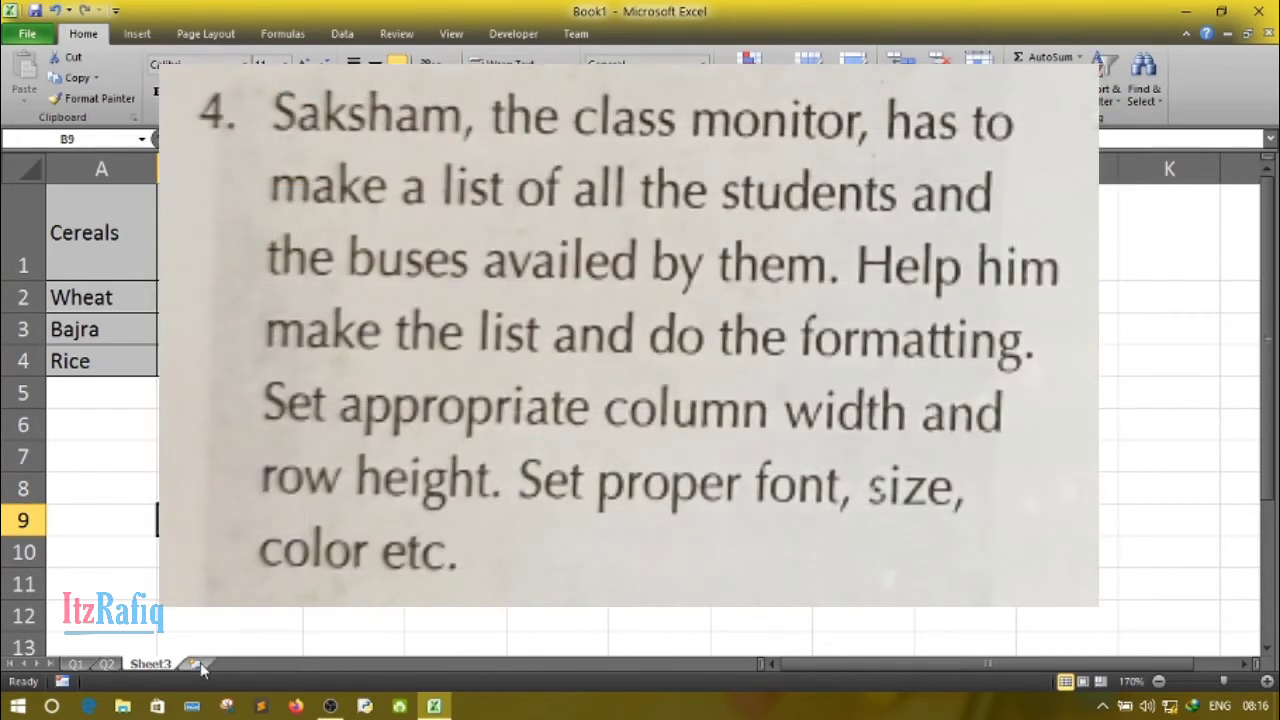
- Add a new worksheet after Sheet3 for the students and buses list
click(196, 663)
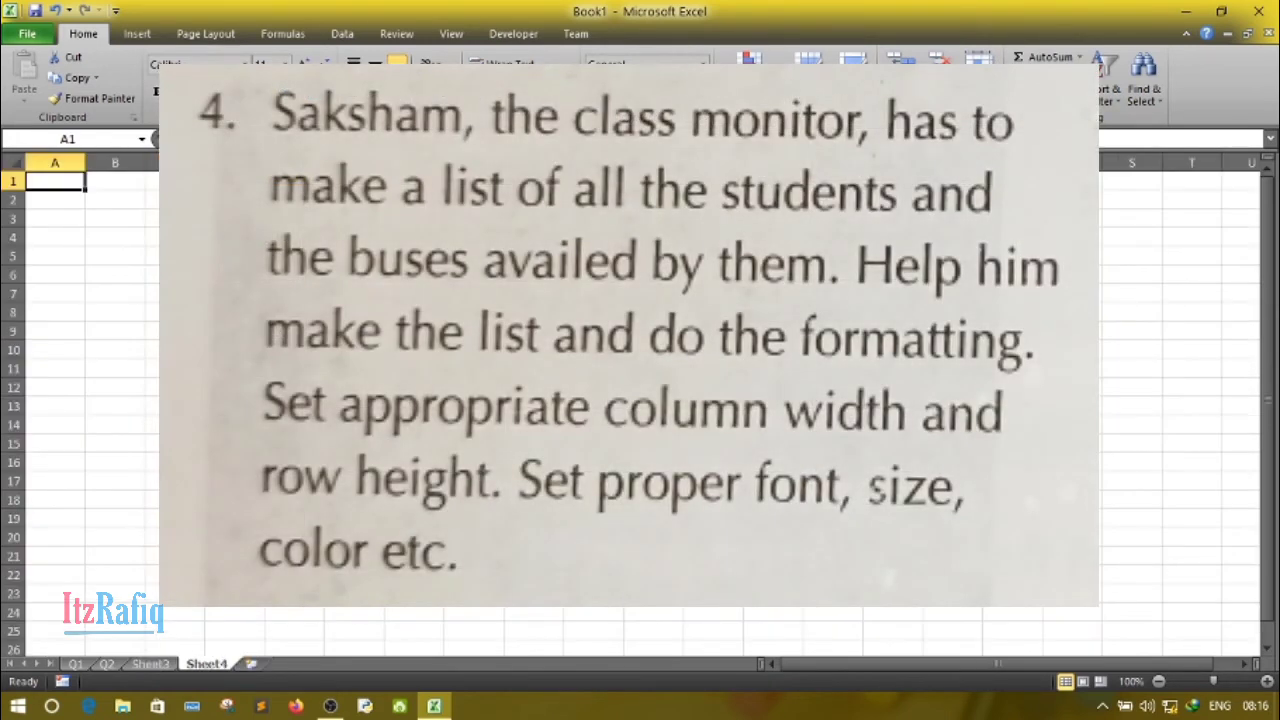
scroll(420, 450, up, 5)
scroll(420, 450, up, 2)
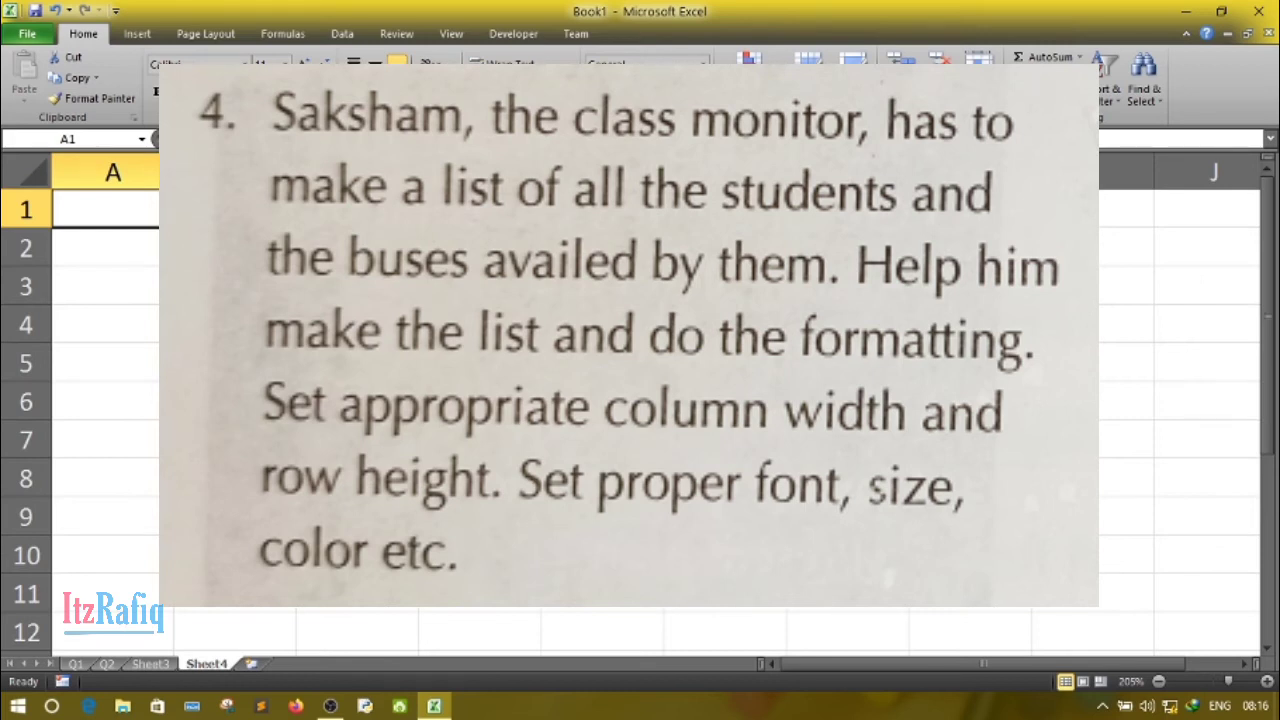
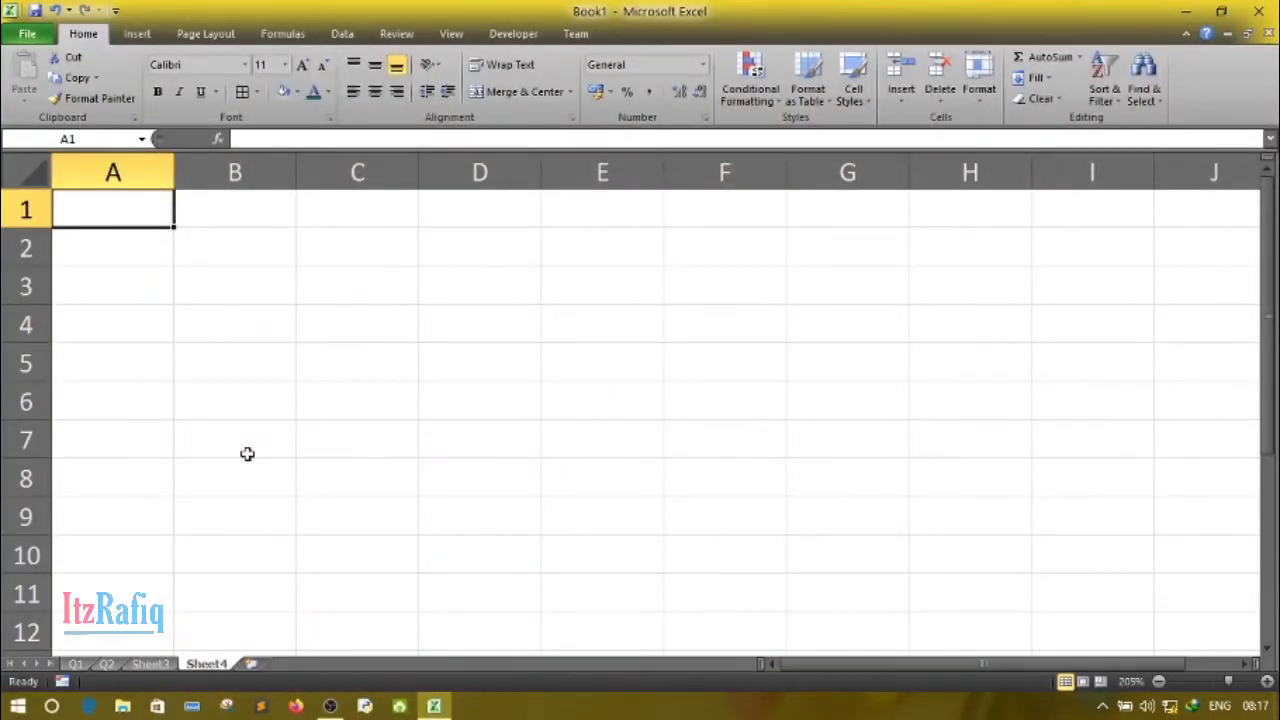
- Enter the column headers Roll, Name, Bus No and Phone in cells A2:D2 of Sheet4
click(289, 281)
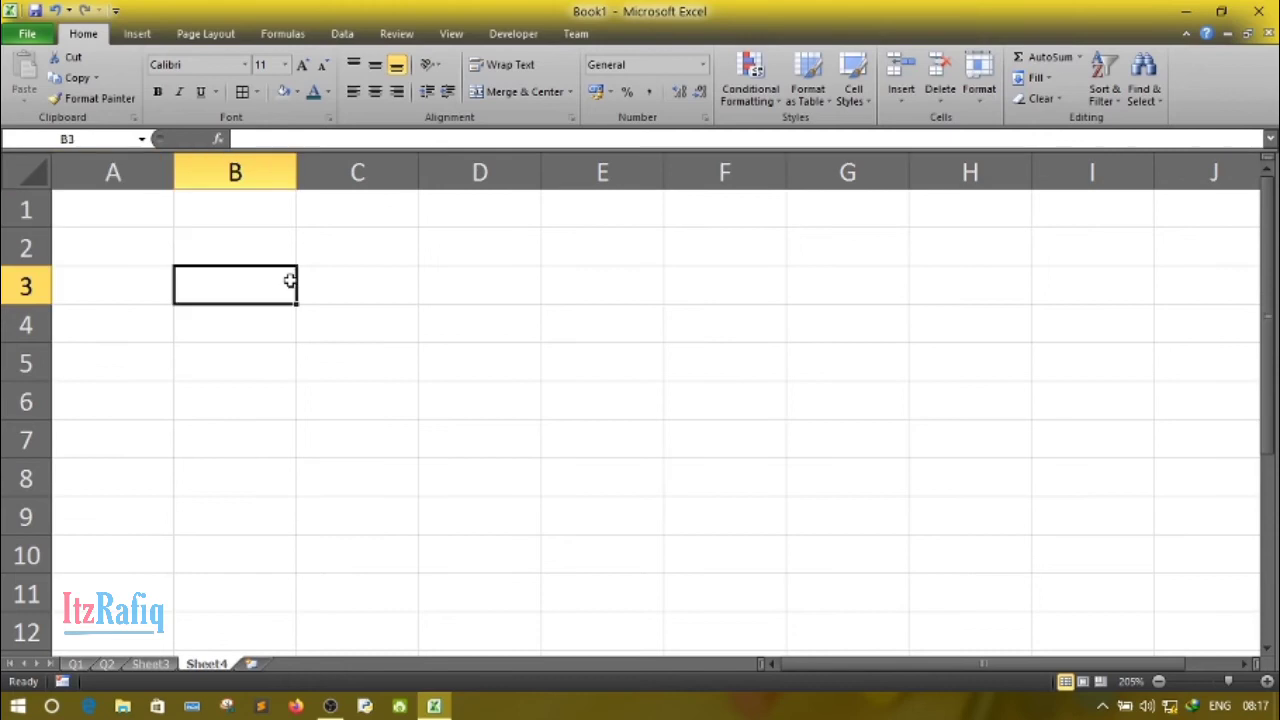
click(130, 247)
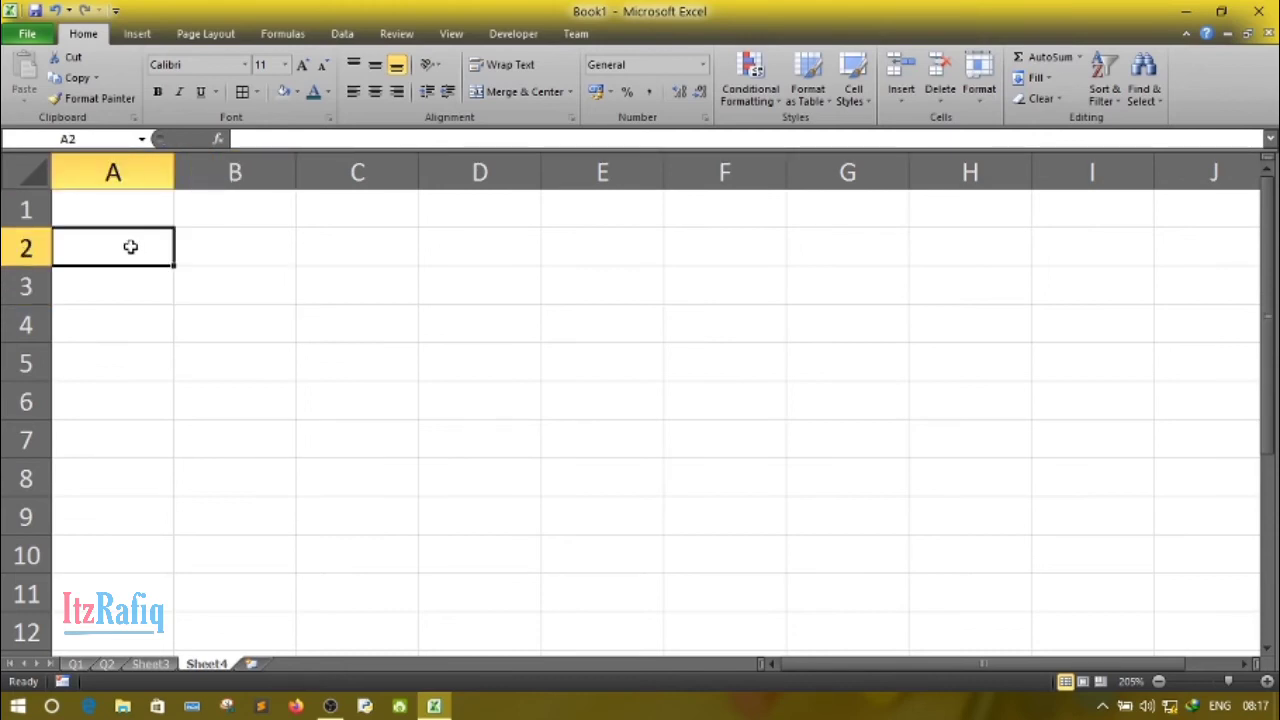
text(Roll)
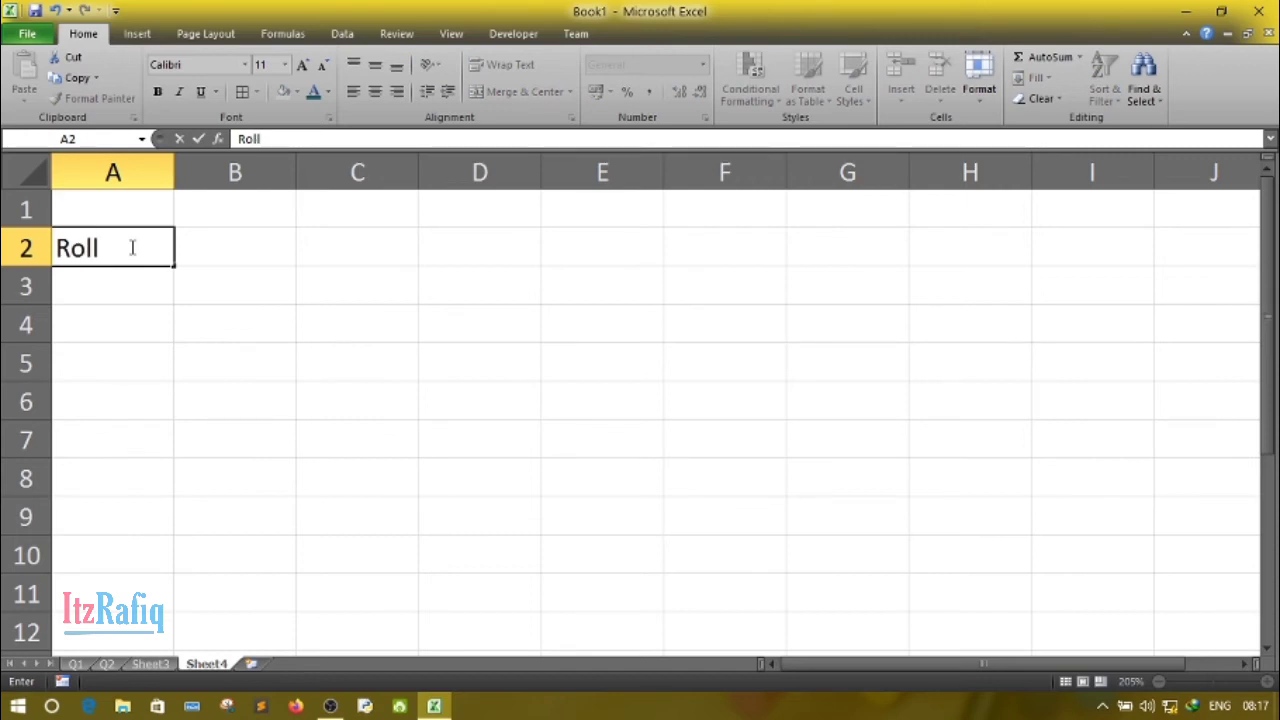
key(Tab)
text(Name)
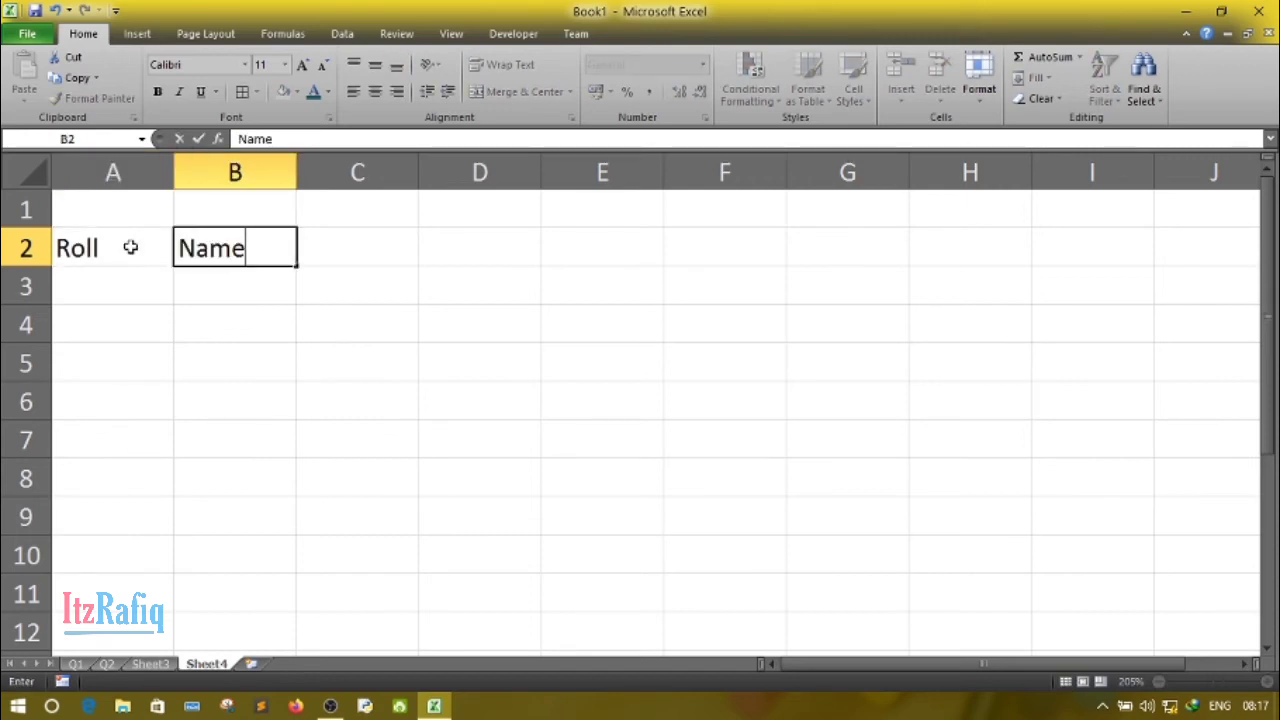
key(Tab)
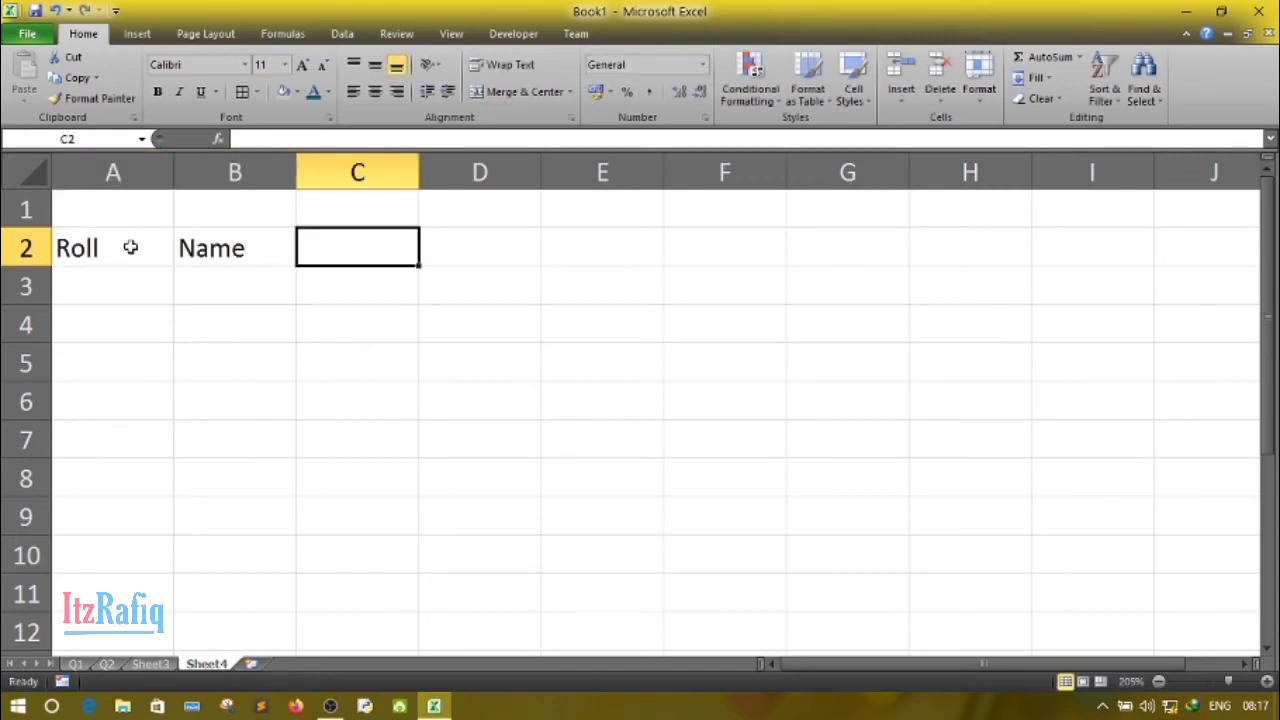
text(Bus)
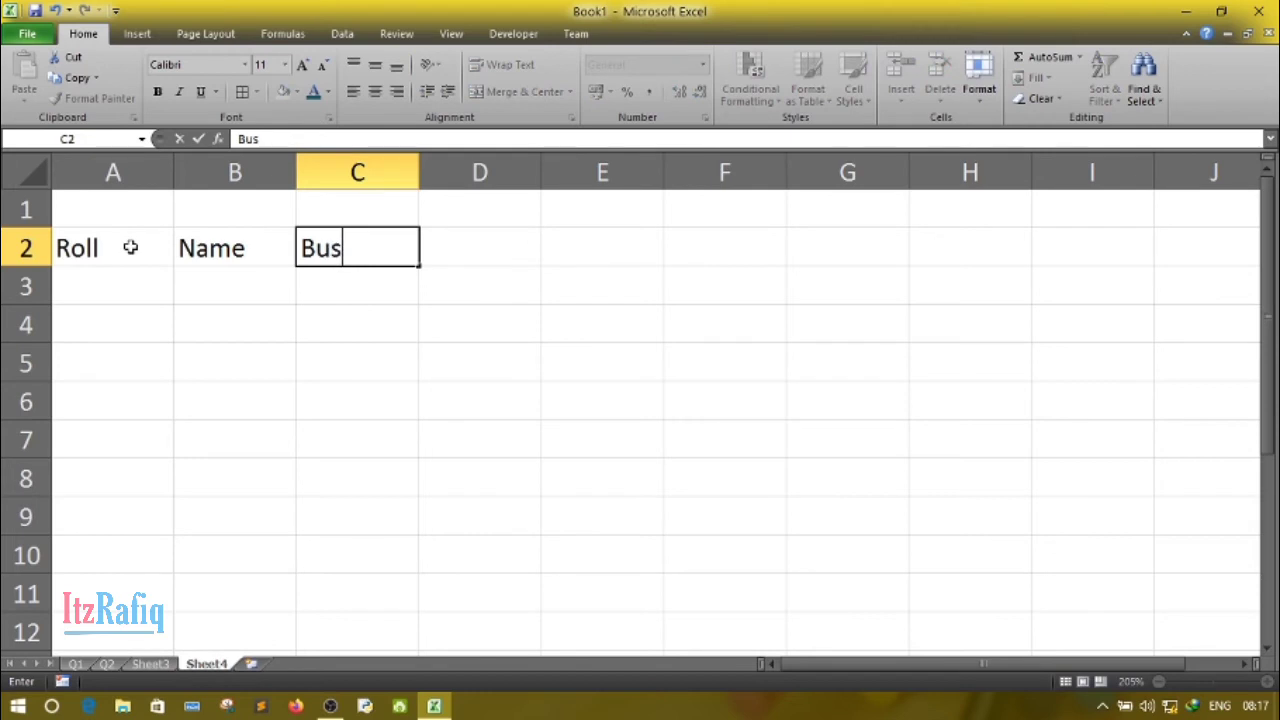
text( No)
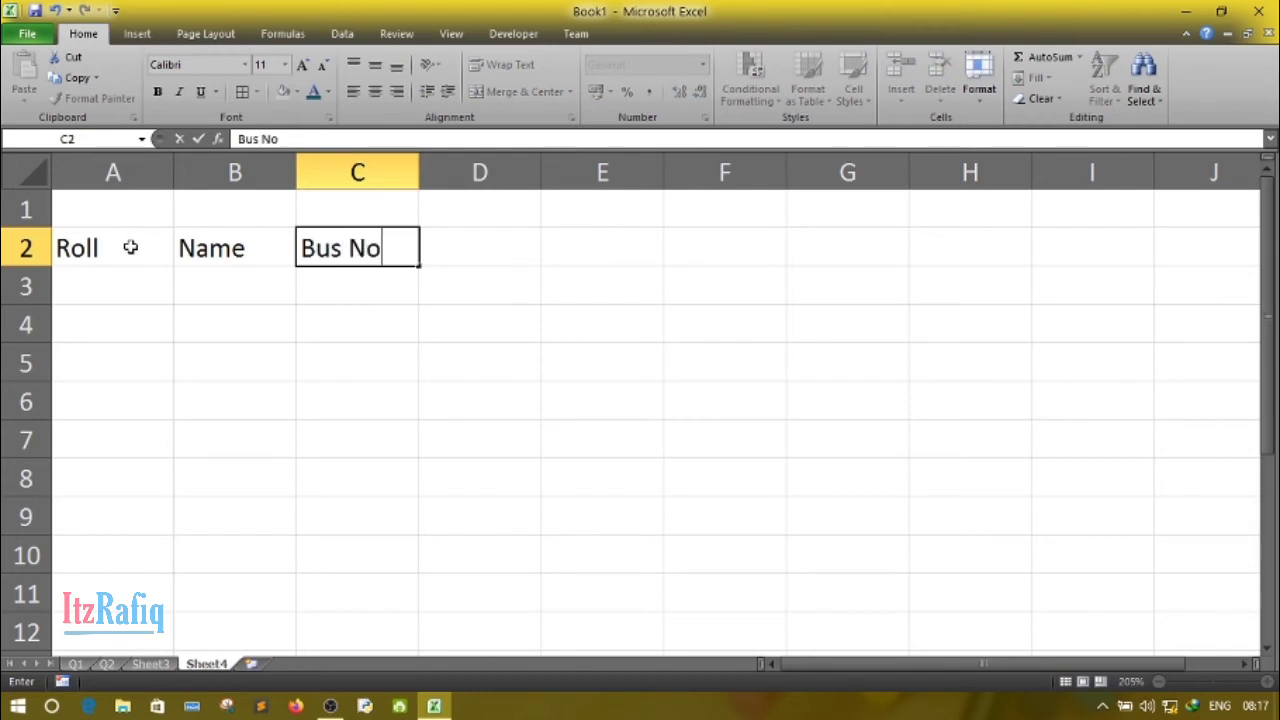
key(Tab)
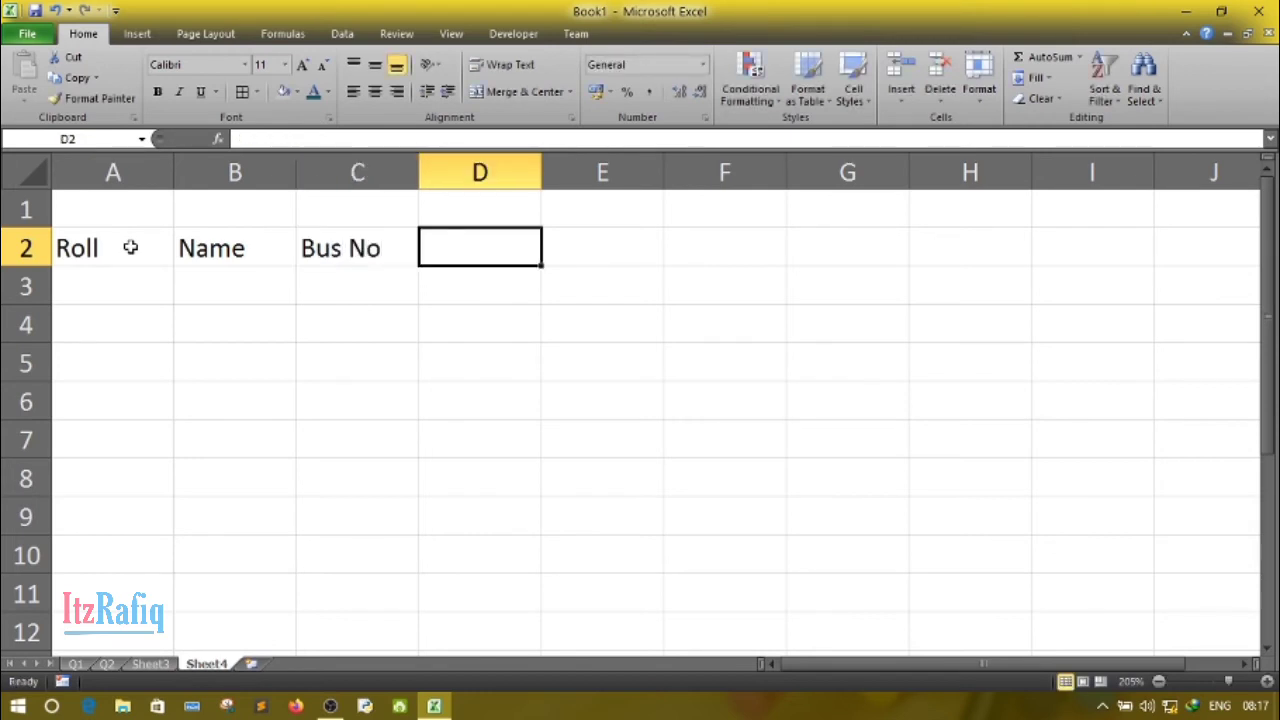
text(Phone)
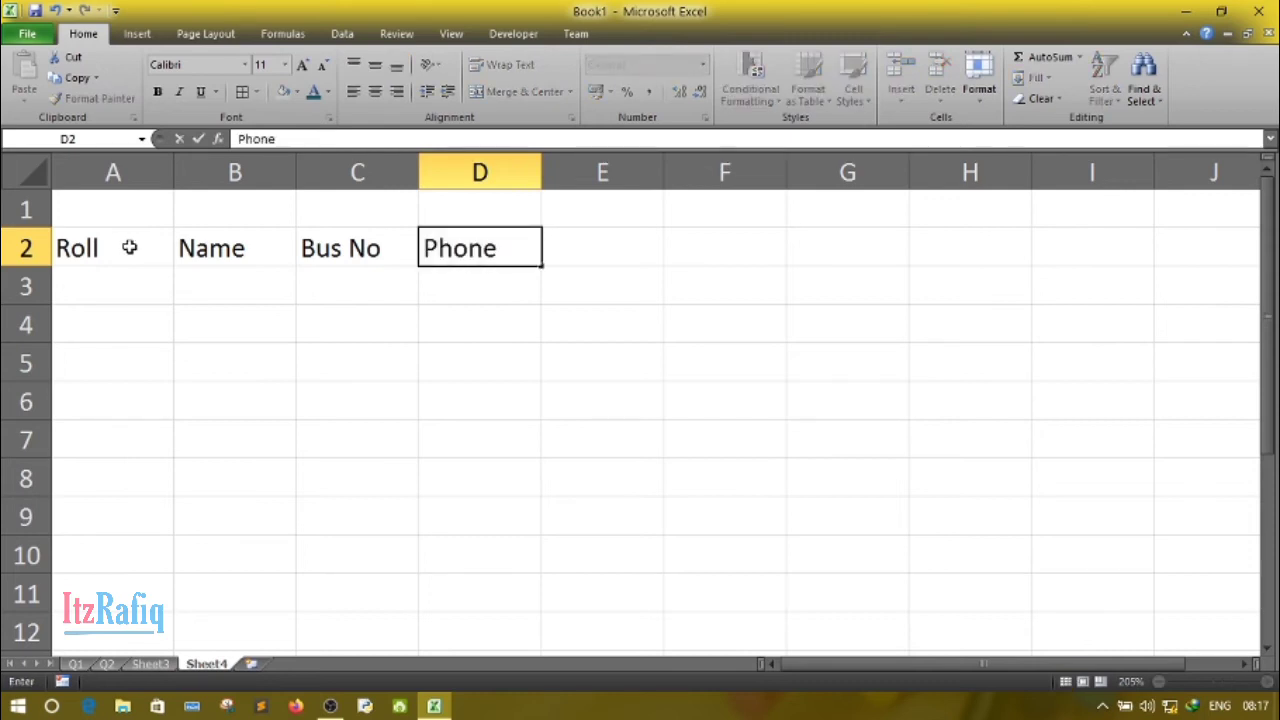
click(110, 220)
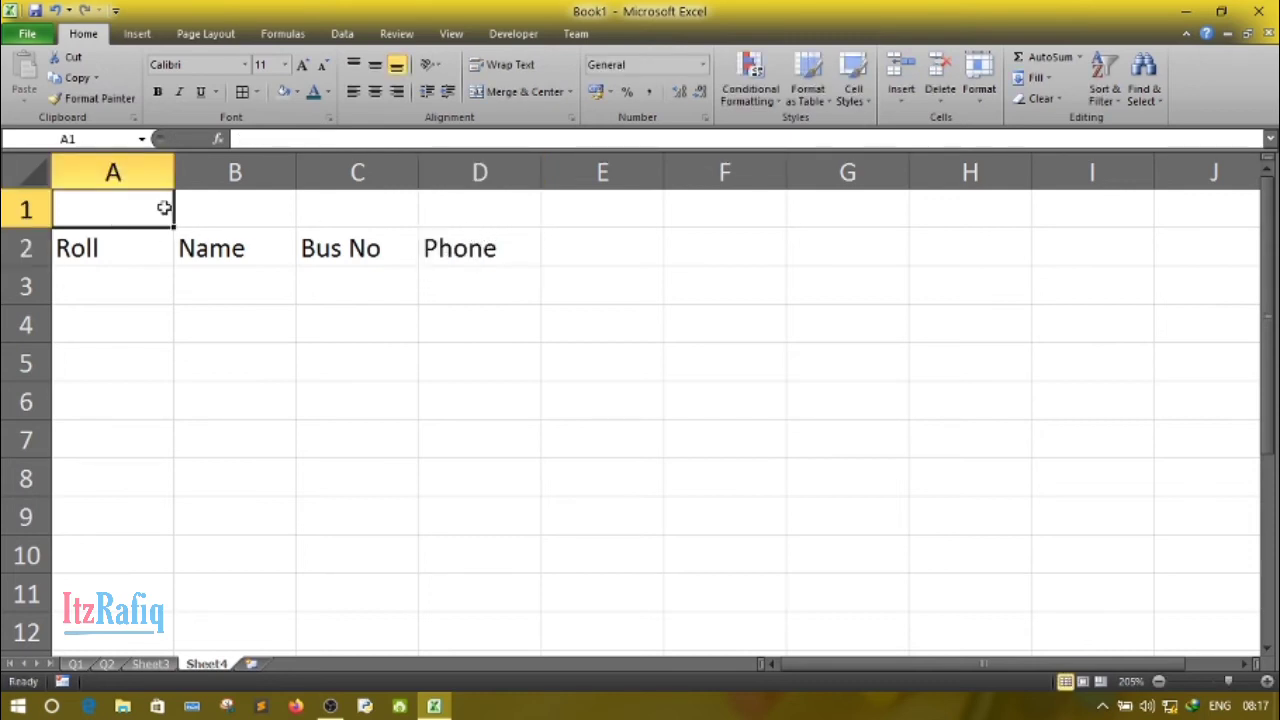
- Merge and center cells A1:D1 above the headers and enter the title "Class IX" in the merged cell
click(251, 314)
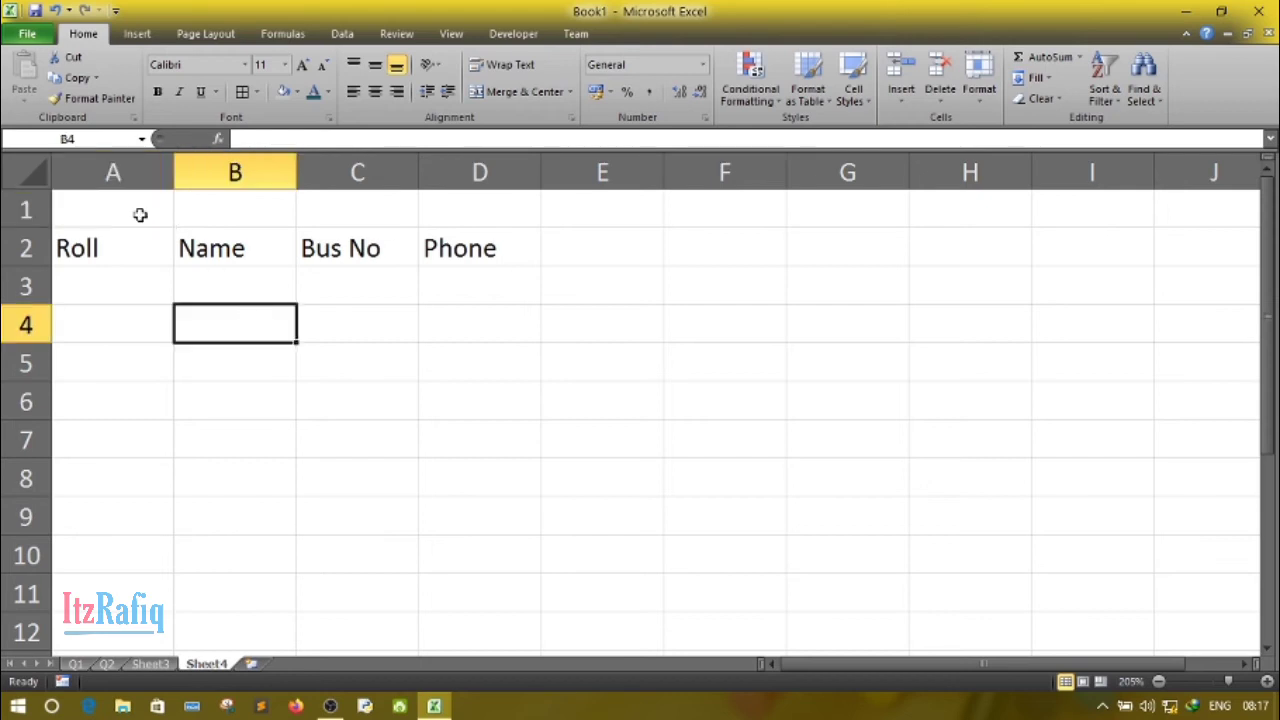
drag(140, 214, 506, 211)
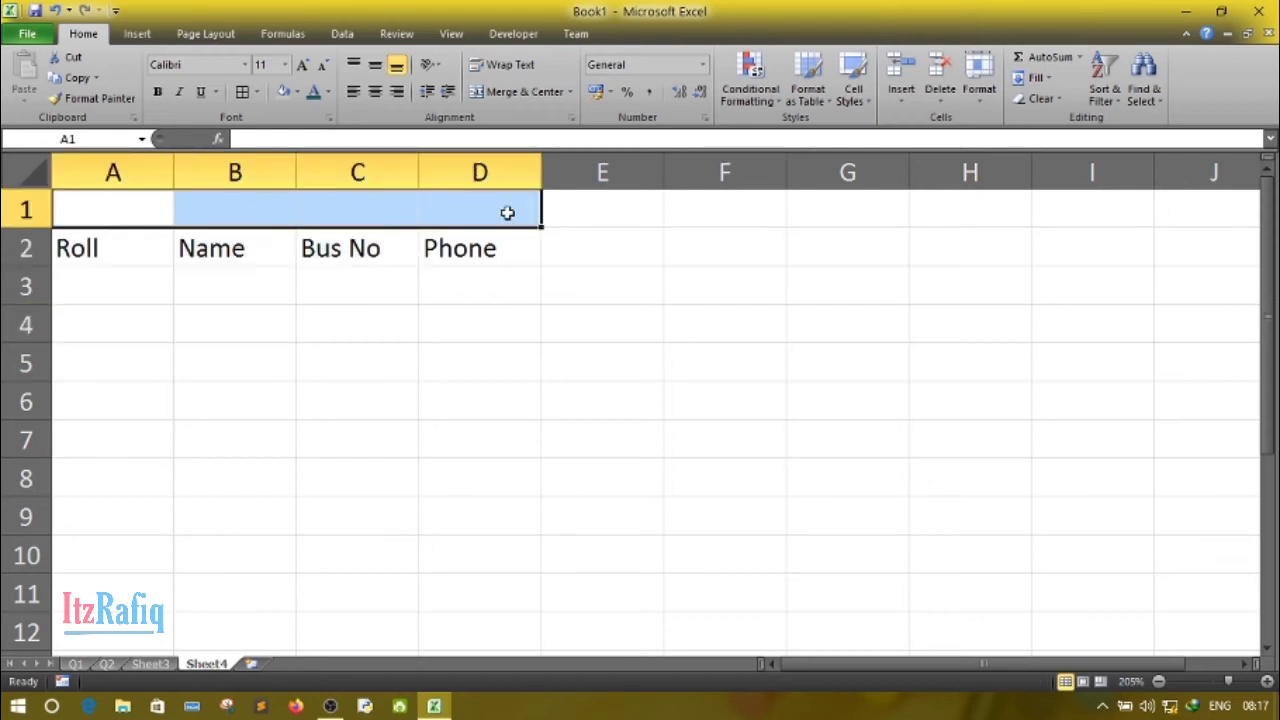
click(517, 92)
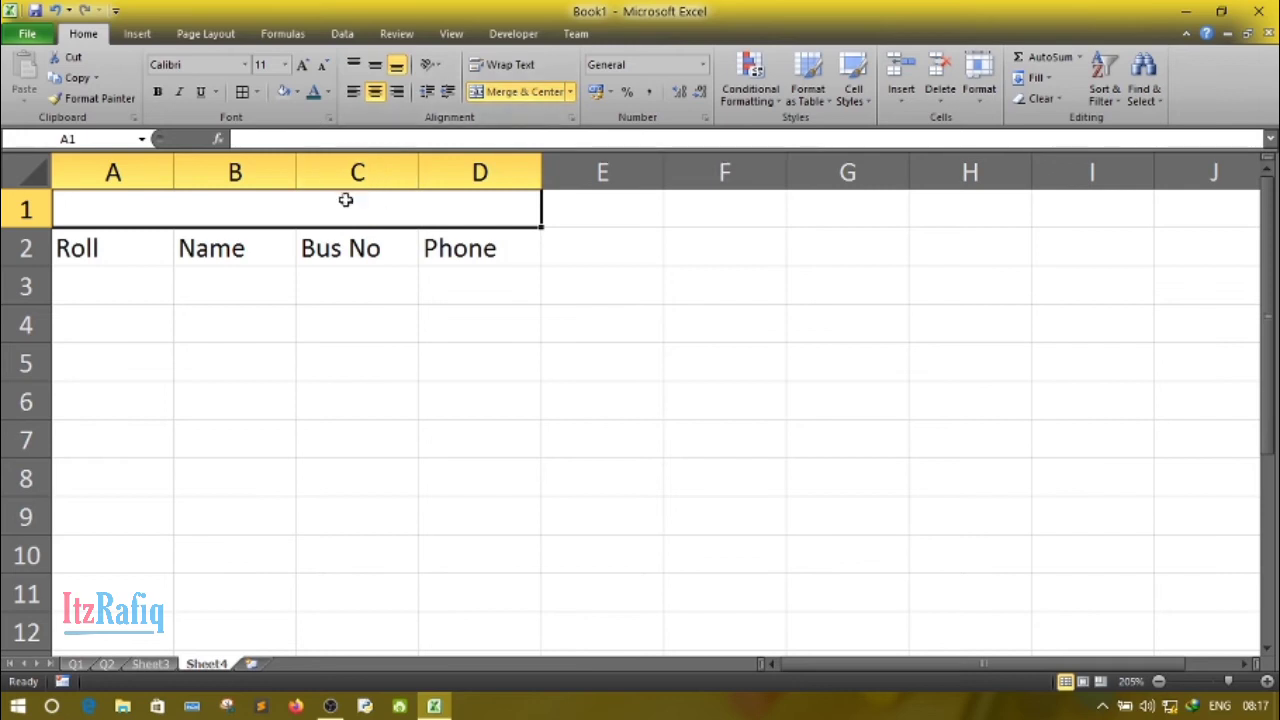
text(C)
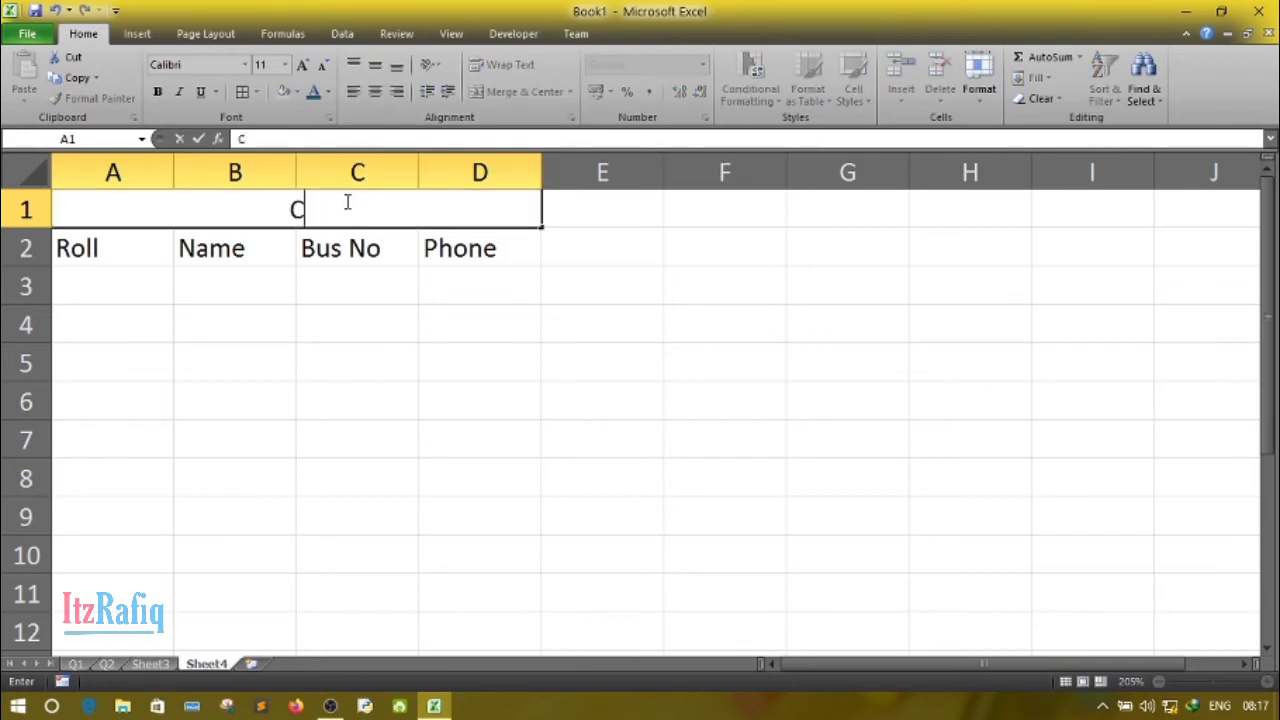
text(lsa)
key(BackSpace)
key(BackSpace)
text(ass )
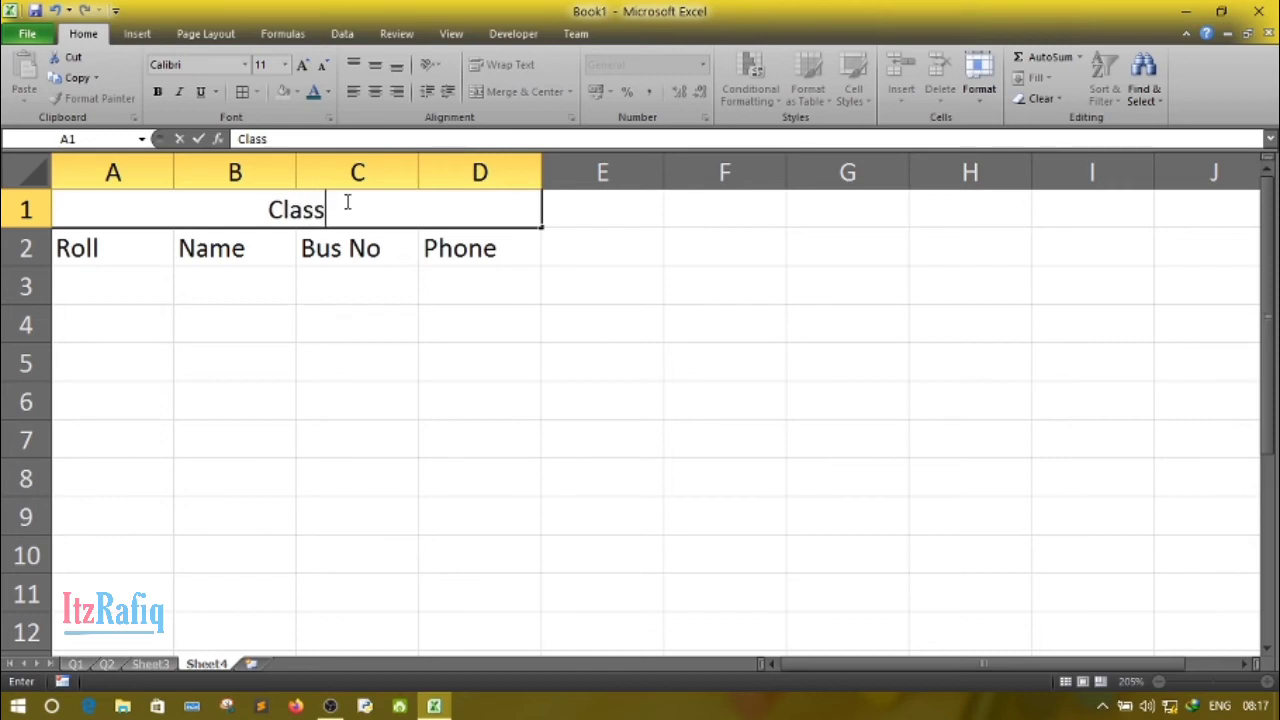
text(I)
text(X)
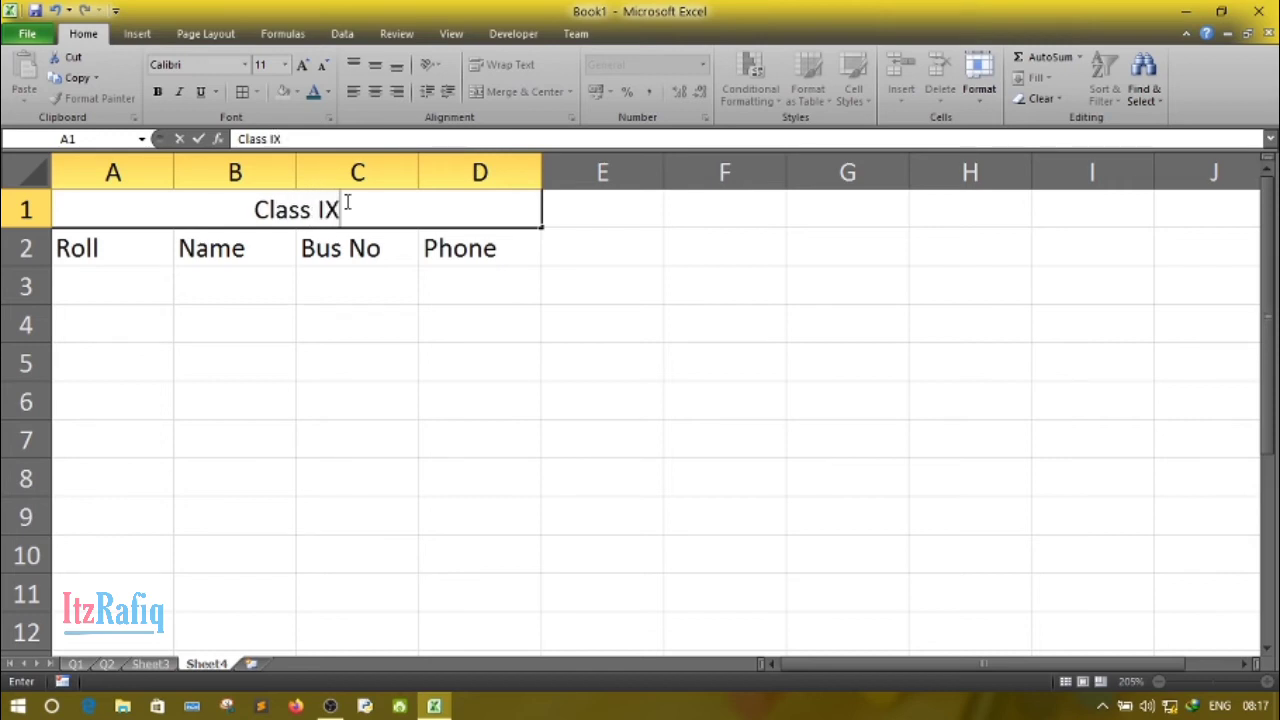
click(177, 378)
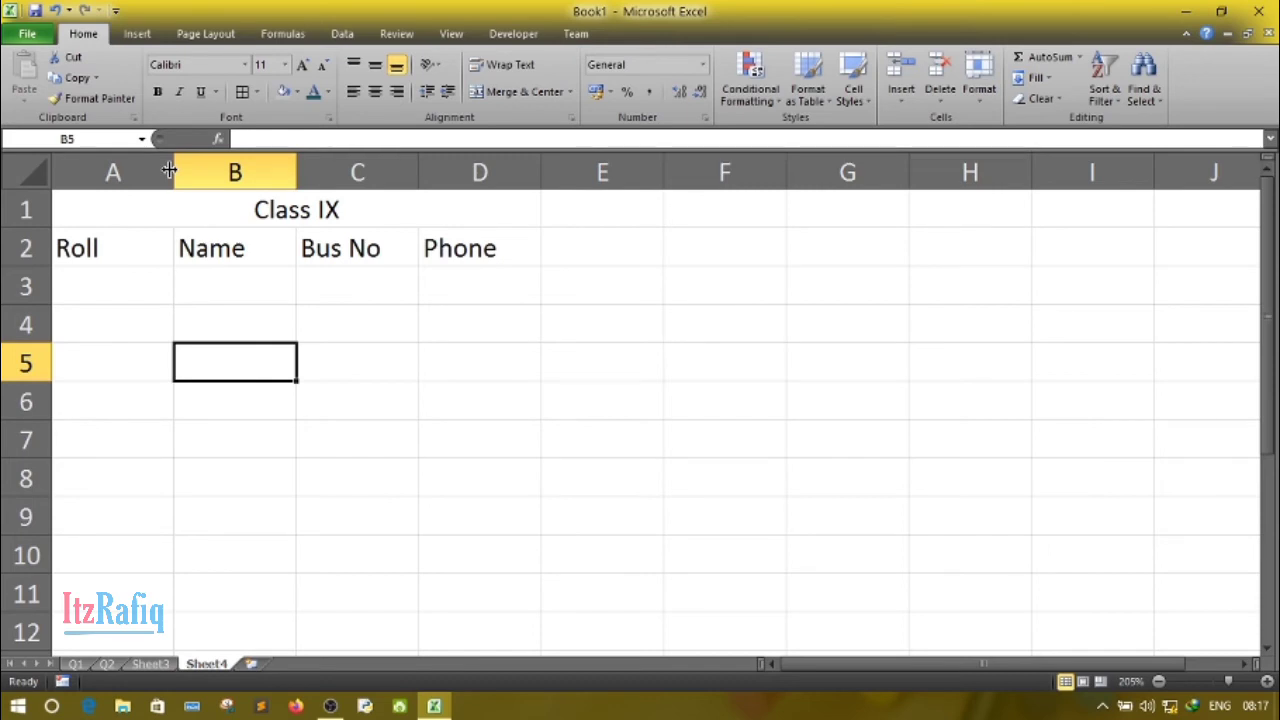
- Narrow column A to just fit Roll, widen column B to about twice its width and column D to about one and a half times
drag(170, 172, 124, 166)
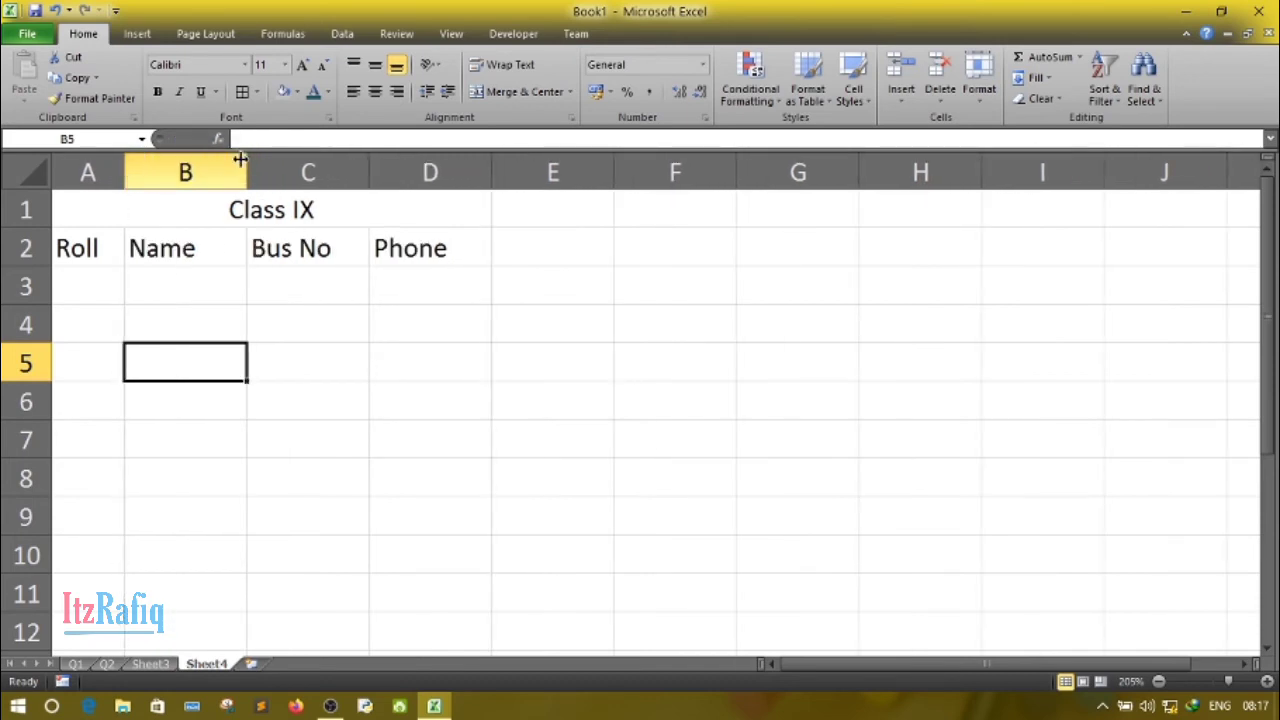
drag(242, 165, 370, 188)
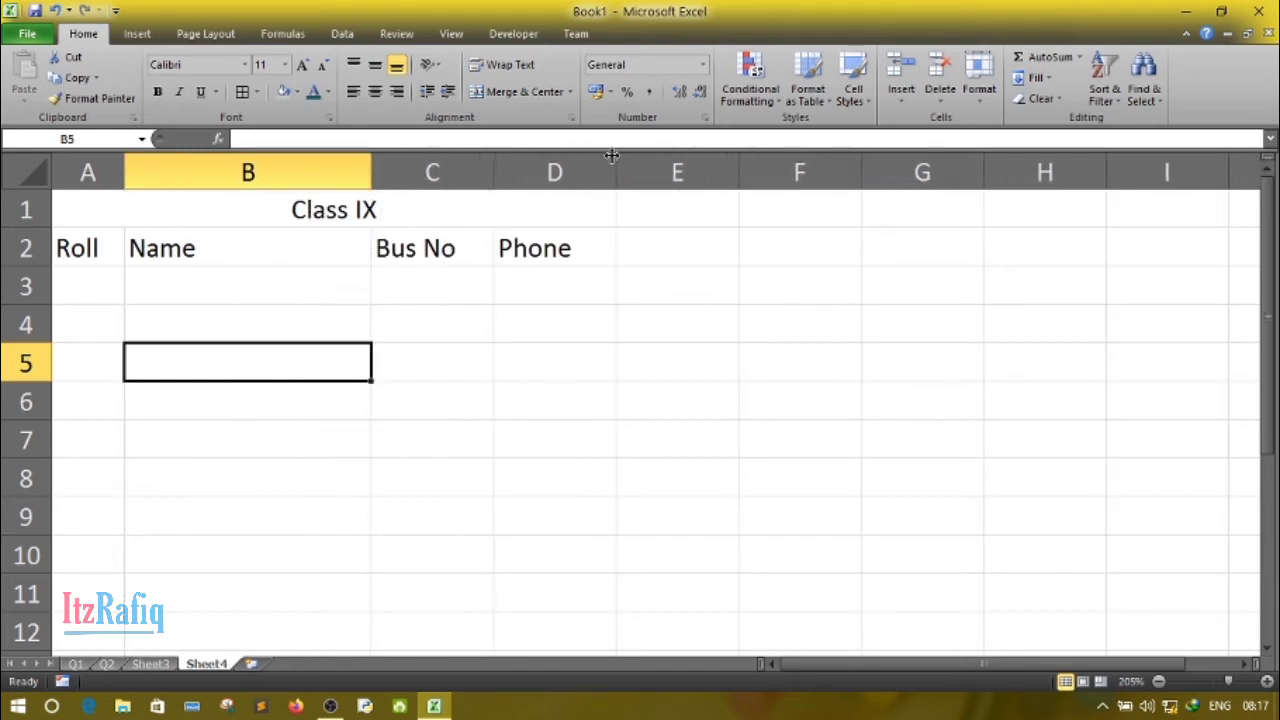
drag(621, 168, 690, 170)
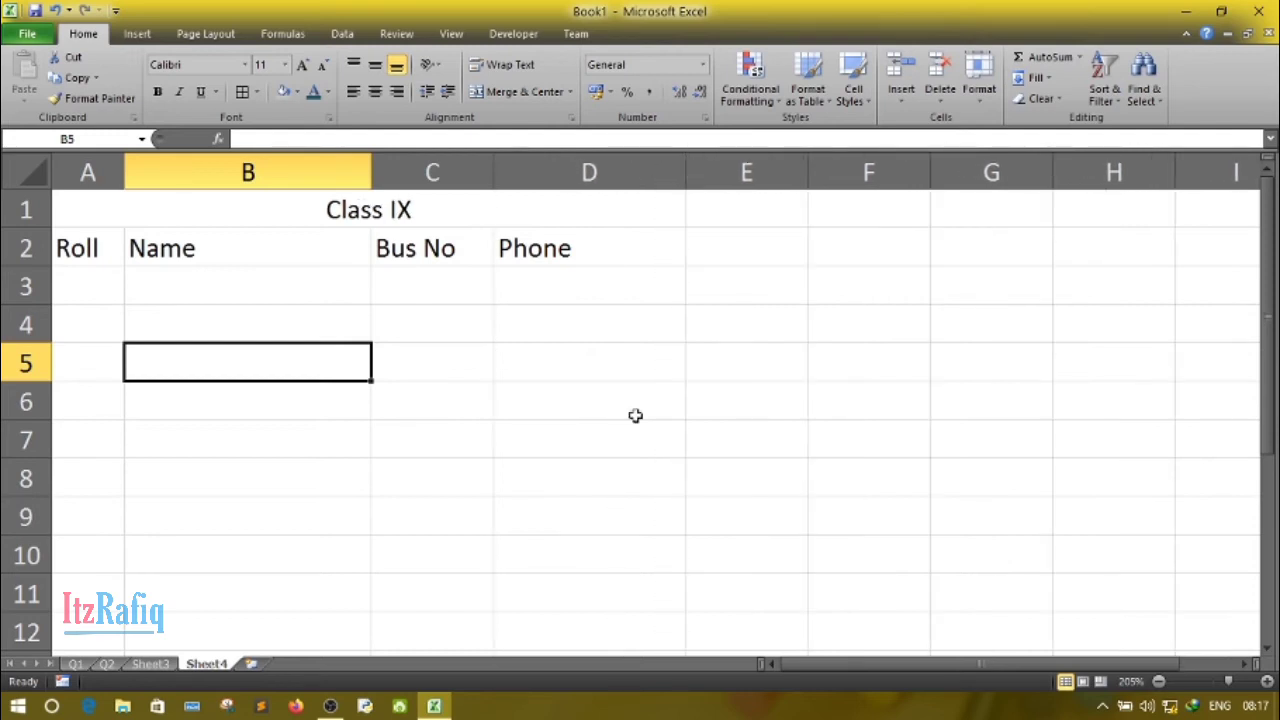
- Enter the roll numbers 1 to 5 down cells A3:A7 under the Roll header
click(82, 280)
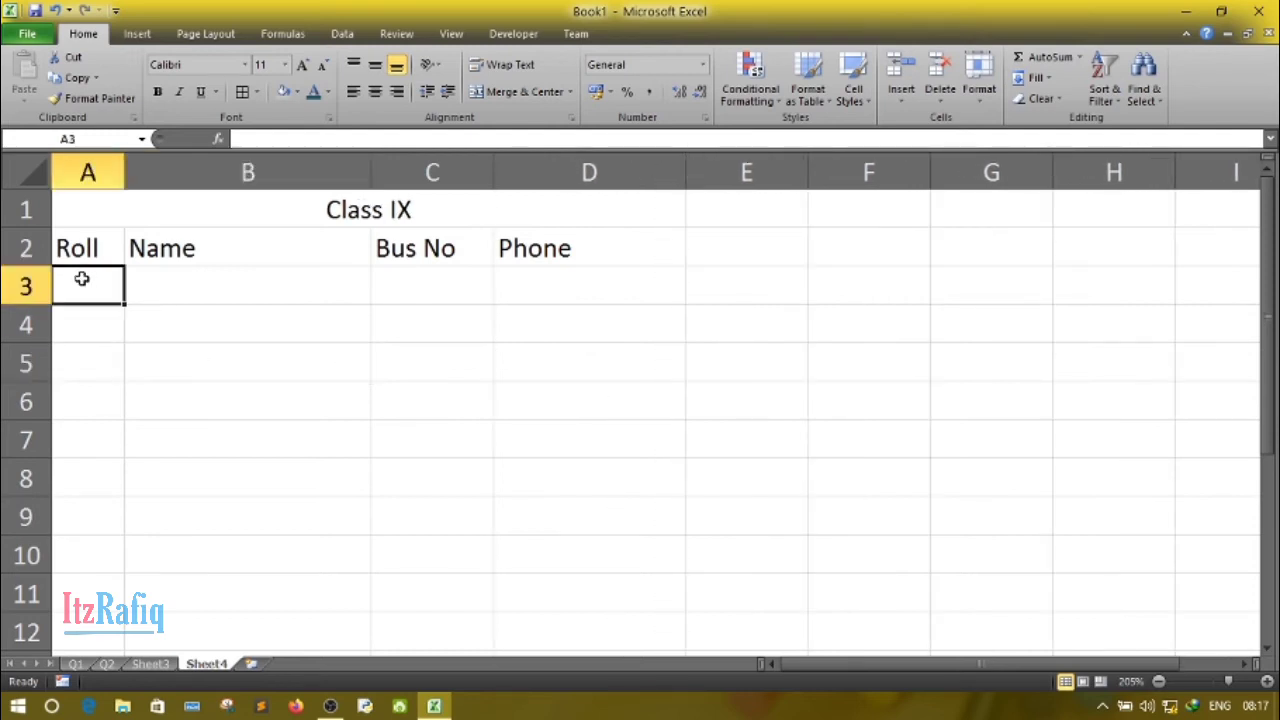
text(1)
key(Return)
text(2)
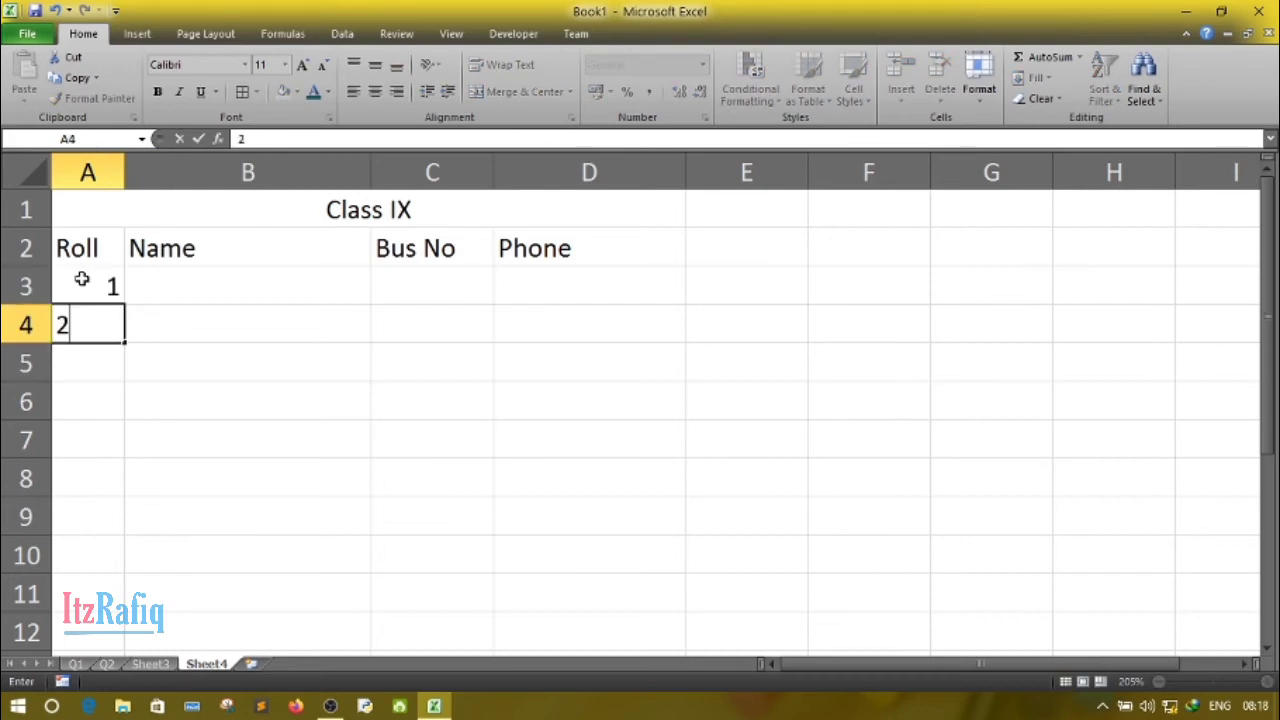
key(Return)
text(3)
key(Return)
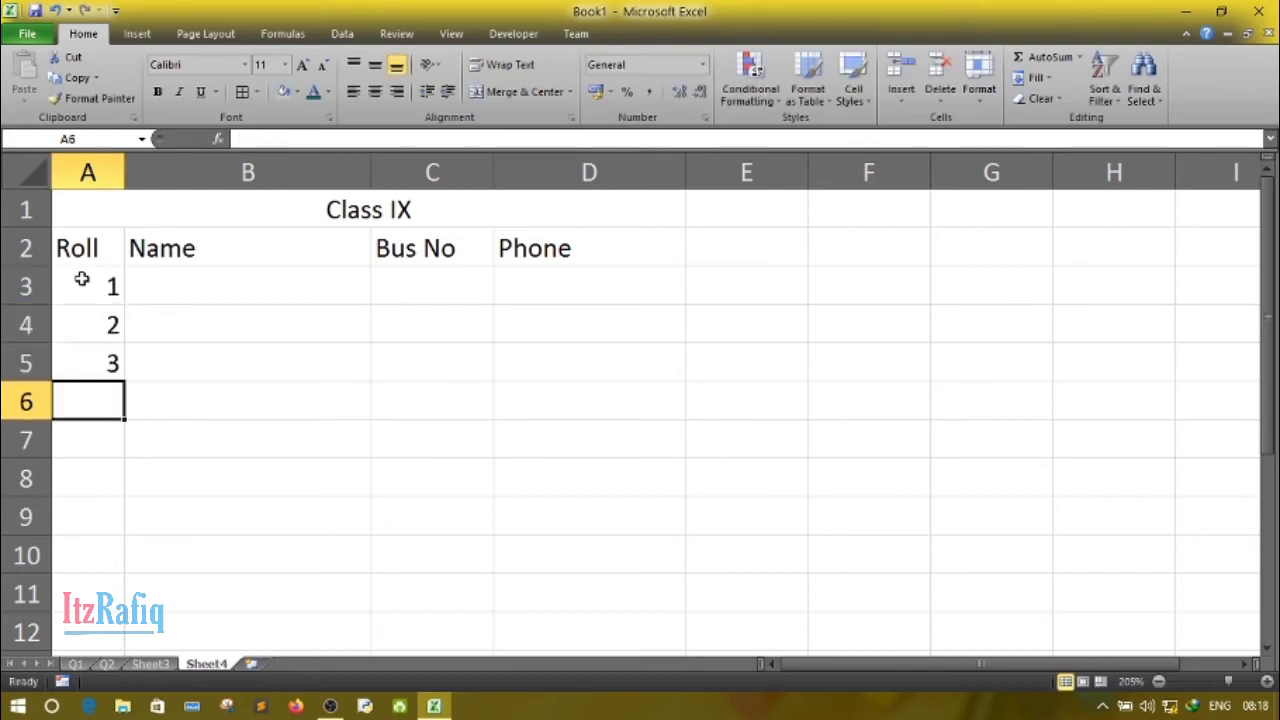
text(4)
key(Return)
text(5)
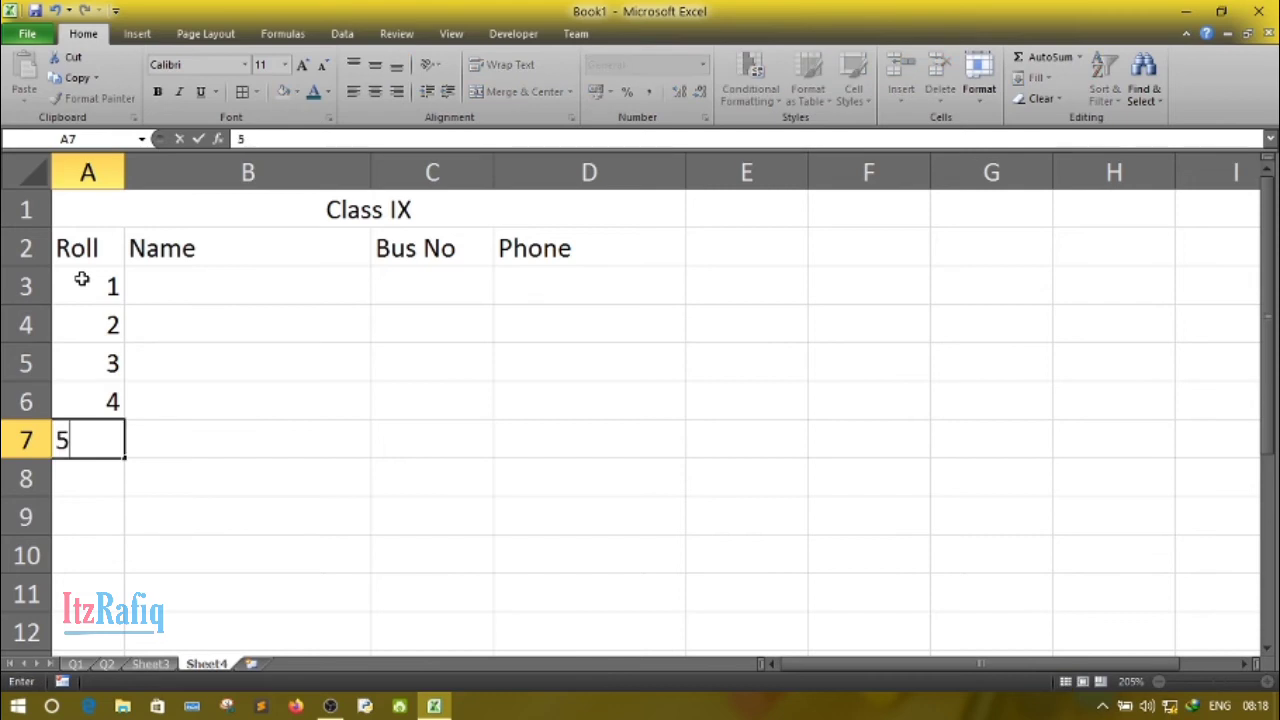
key(Up)
key(Up)
key(Up)
key(Up)
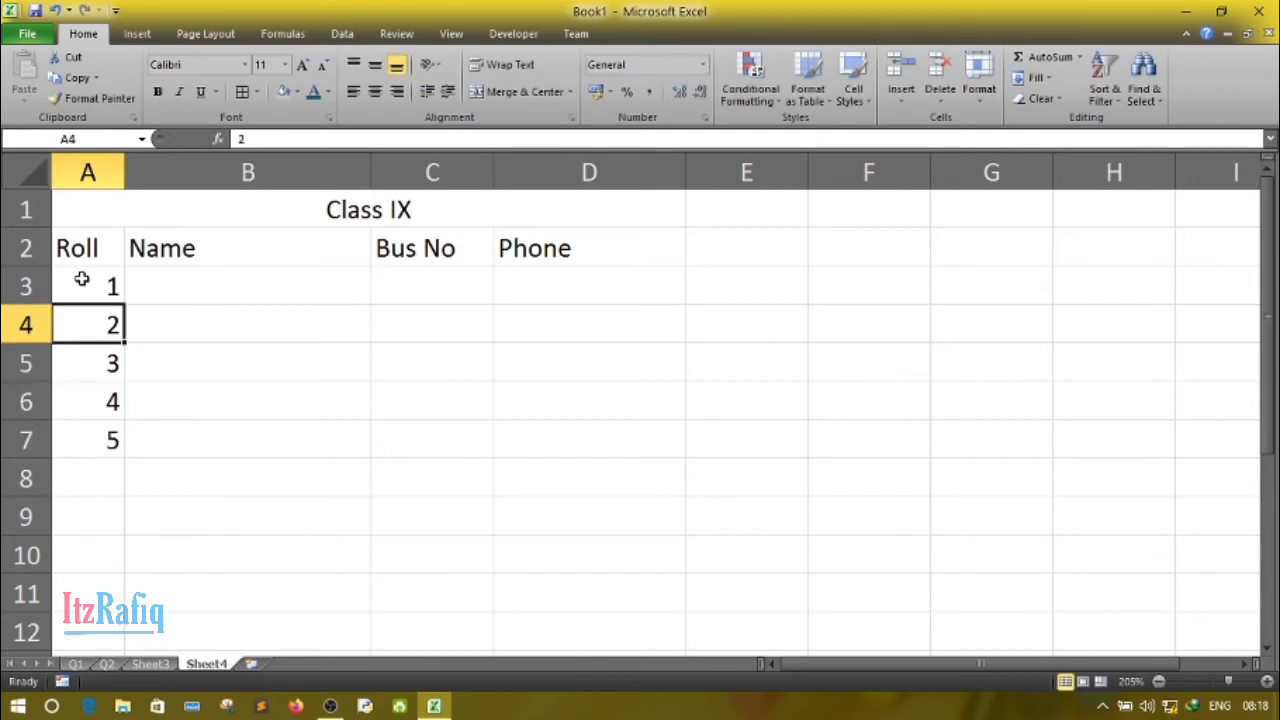
- Enter the five students' first names in B3:B7, one beside each roll number, and select C3 under Bus No
key(Right)
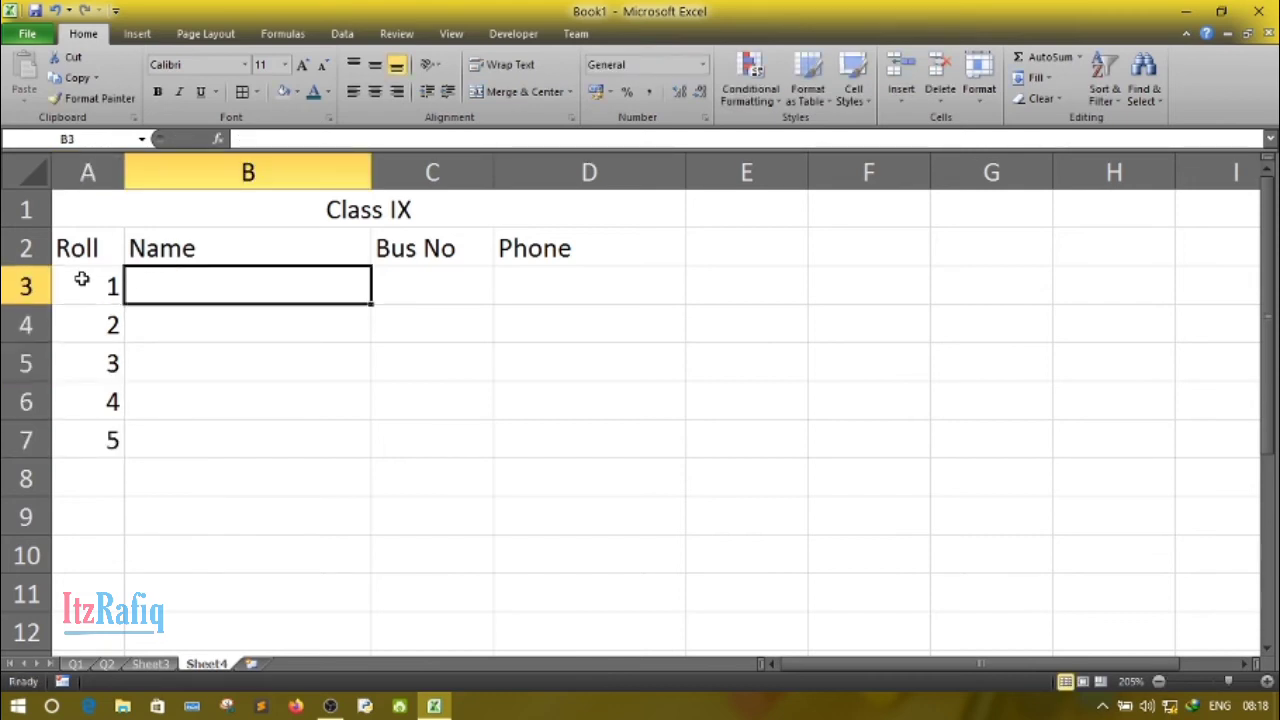
text(Avek)
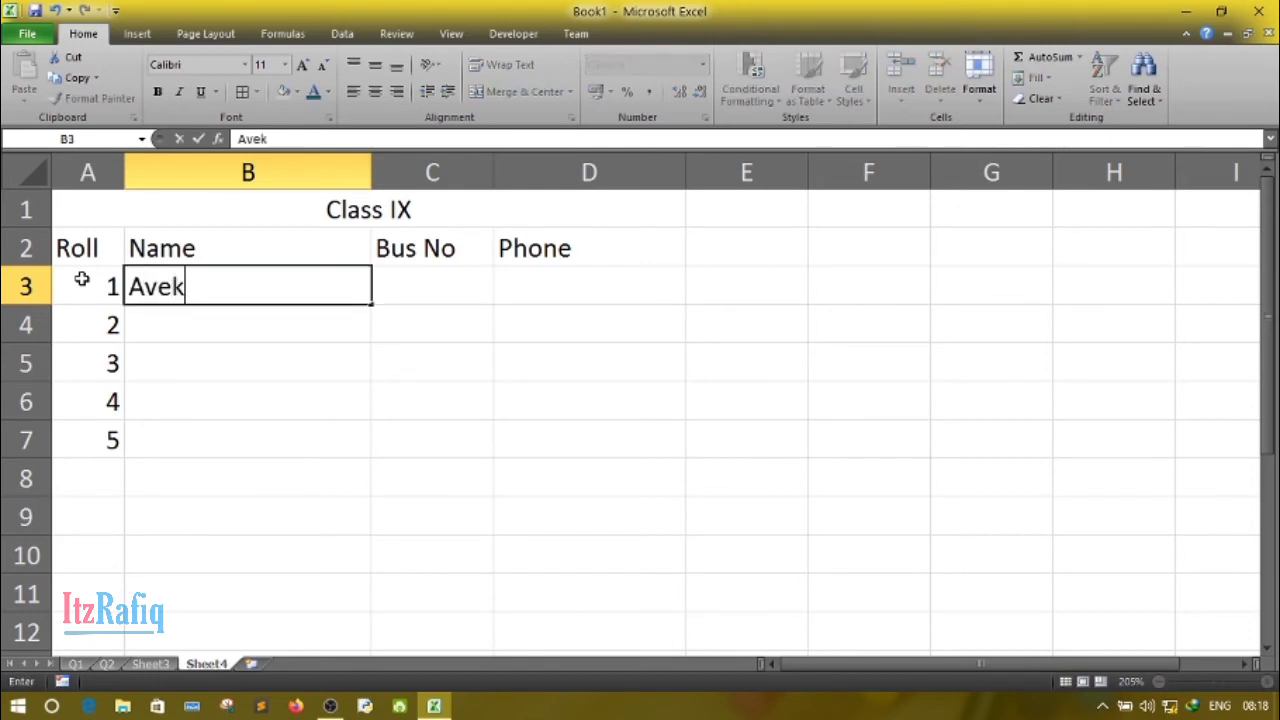
key(Return)
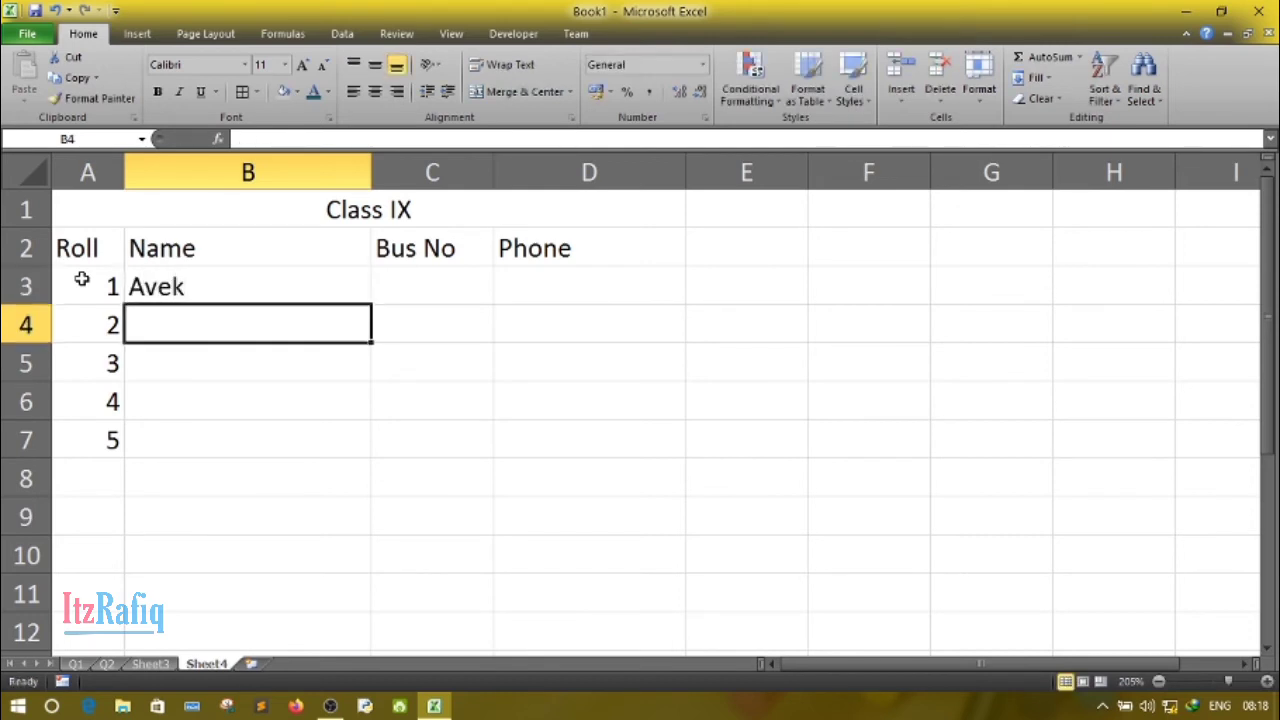
text(Anisha)
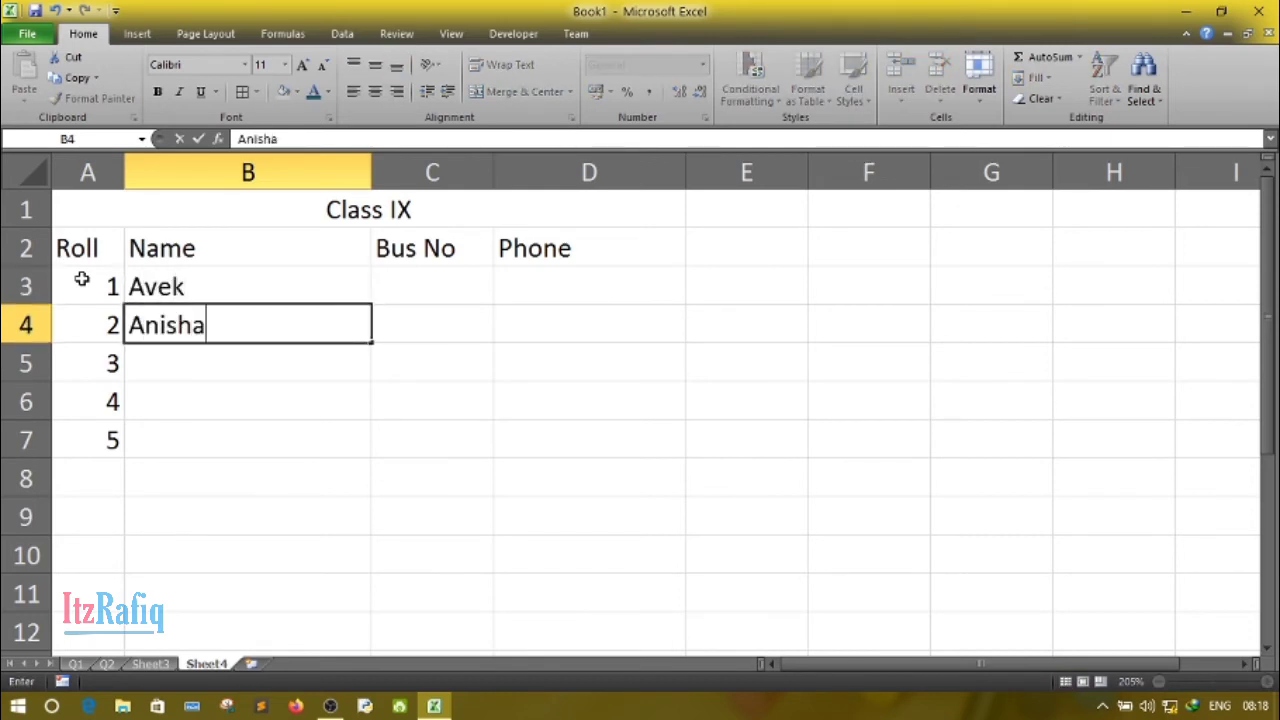
key(Return)
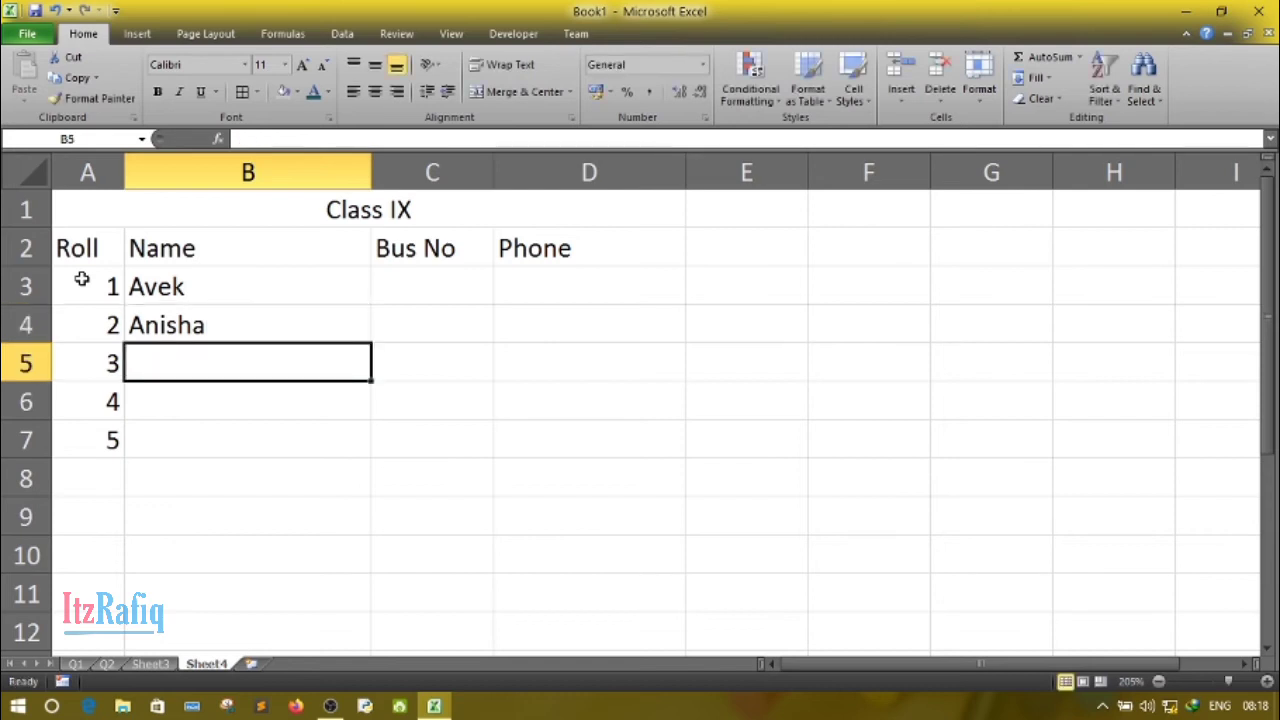
text(Kabit)
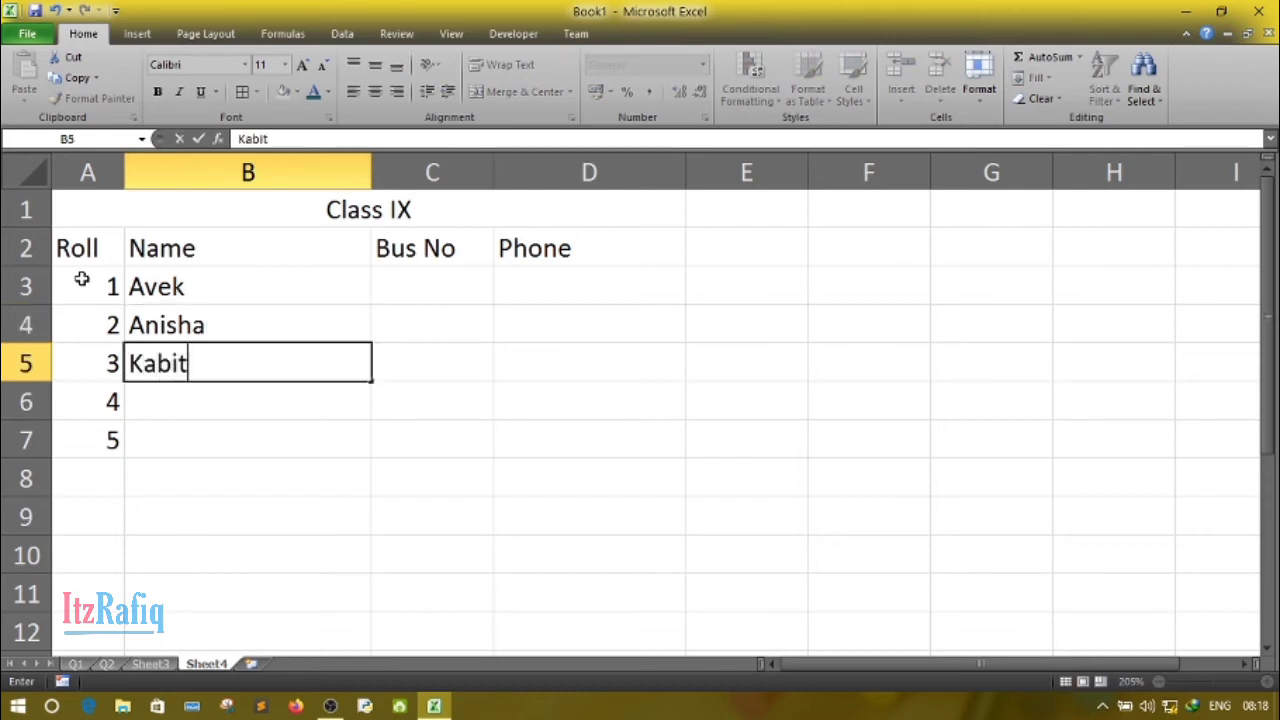
text(a)
key(Return)
text(Sa)
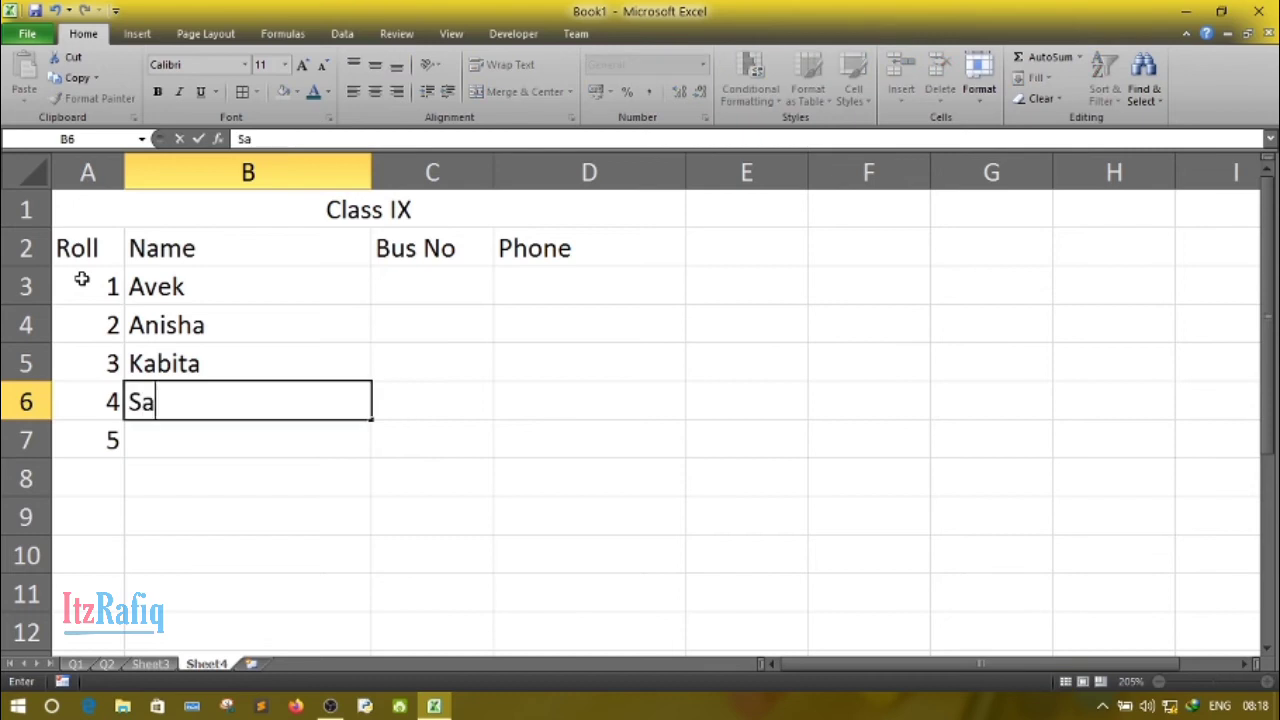
text(yanika)
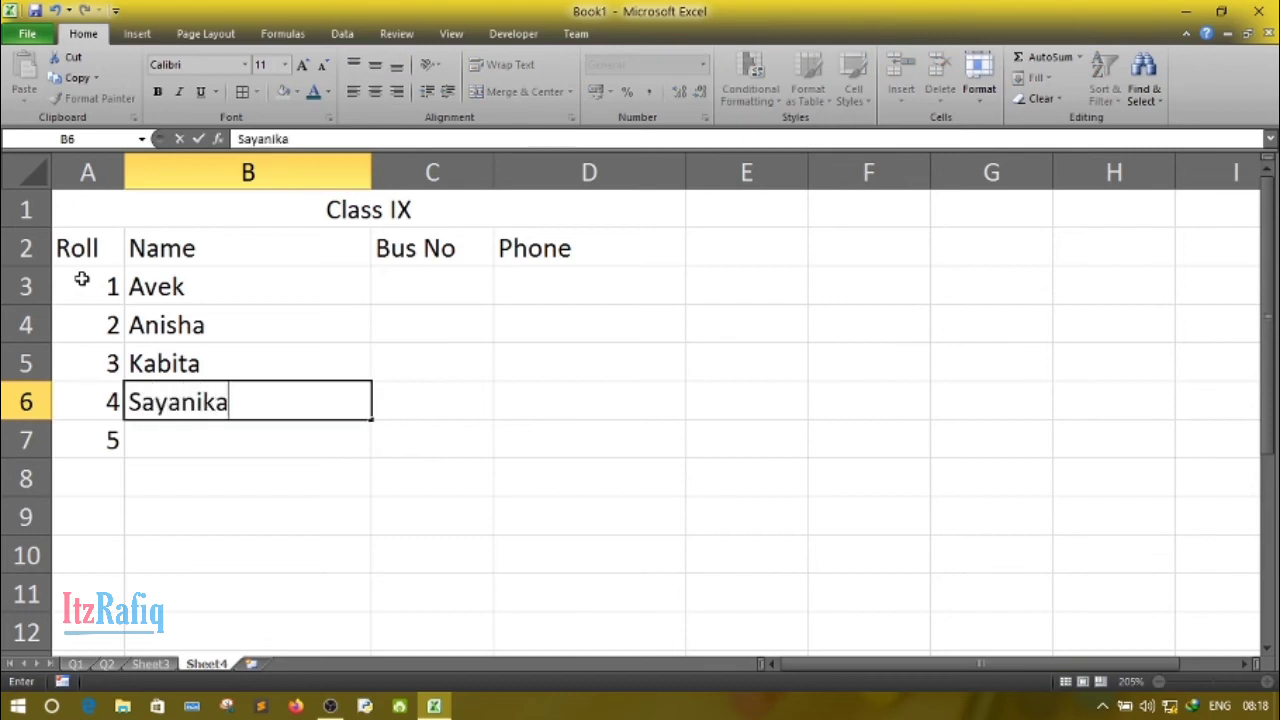
key(Return)
text(Risha)
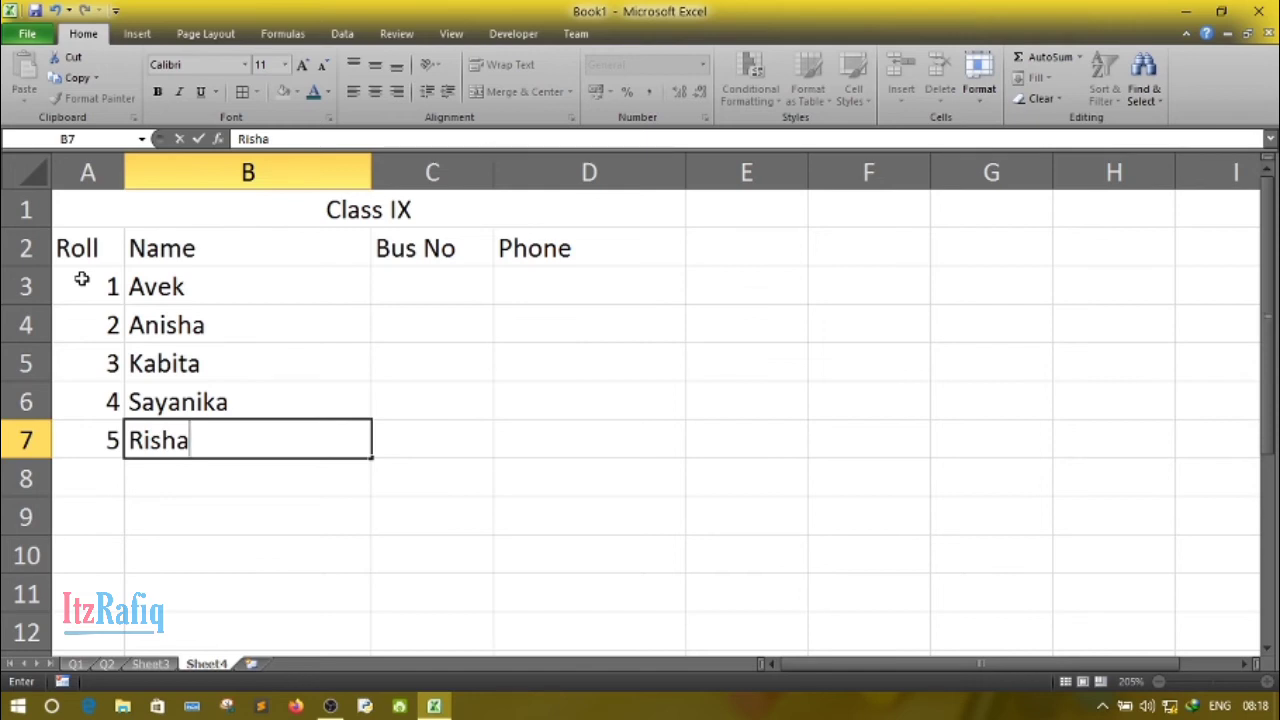
key(Up)
key(Up)
key(Up)
key(Up)
key(Right)
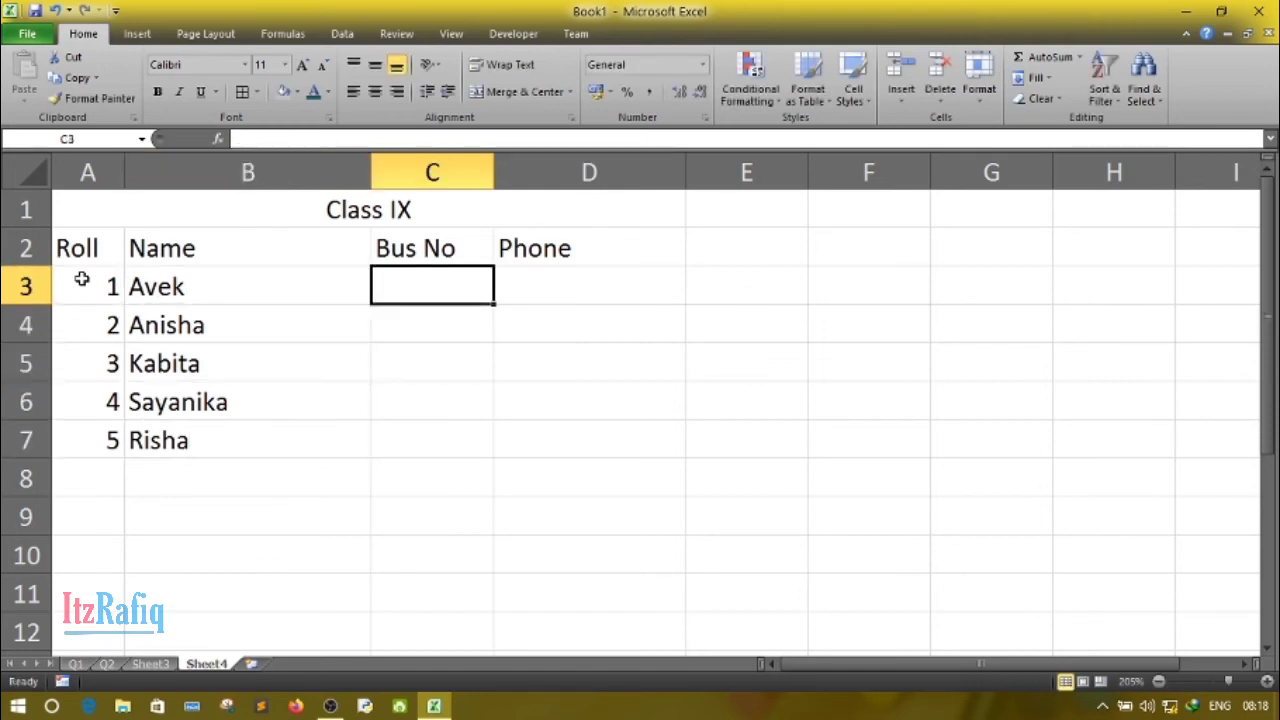
- Enter the bus numbers 4, 2, 4, 1 and 2 down cells C3:C7 under the Bus No header
text(4)
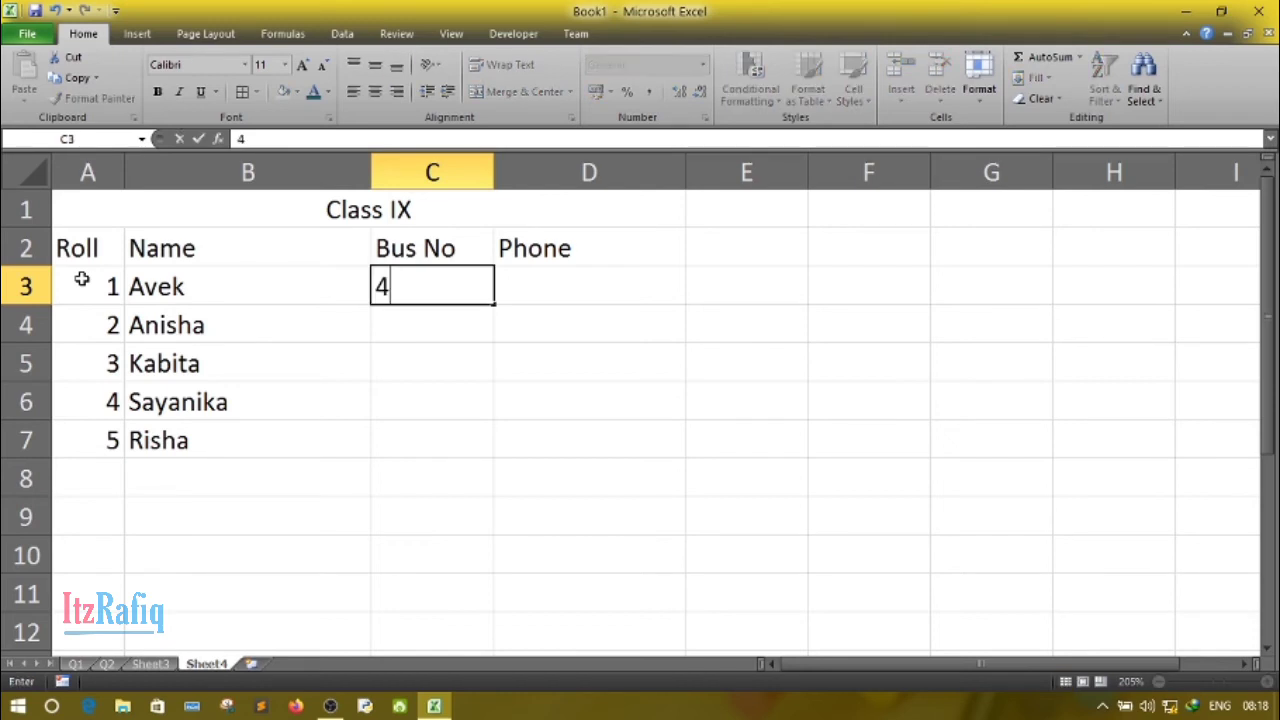
key(Return)
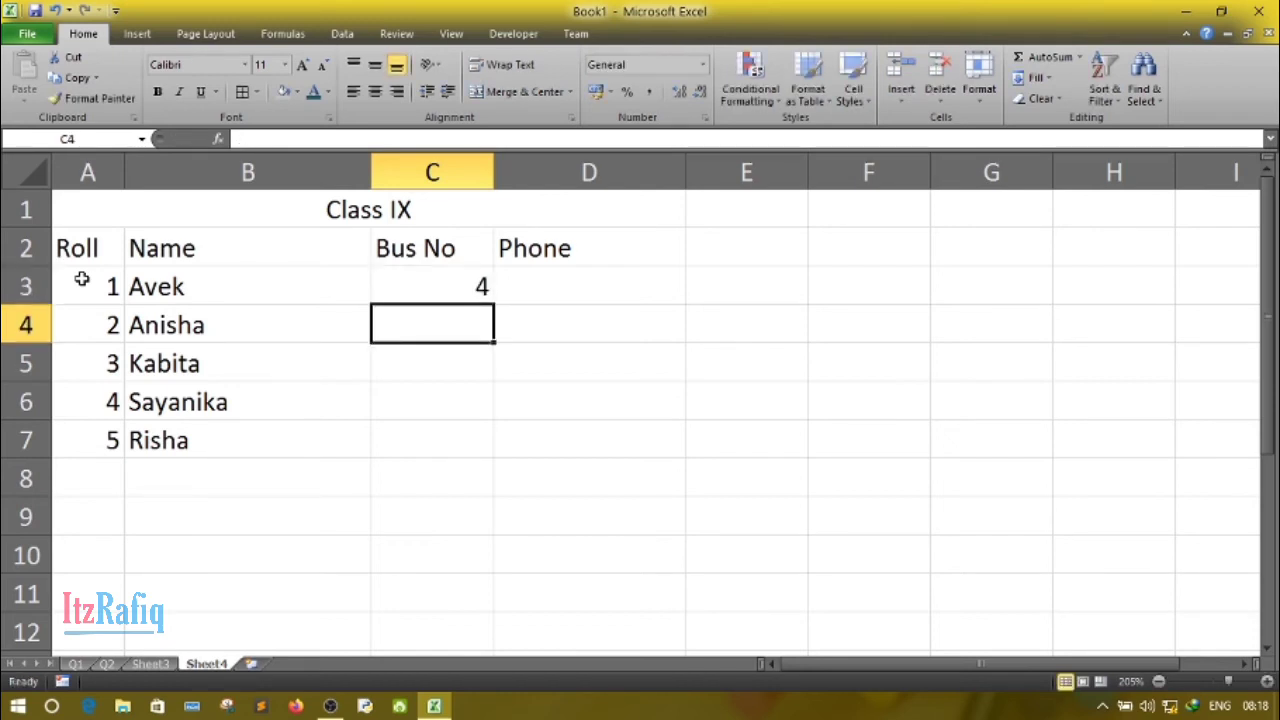
text(2)
key(Return)
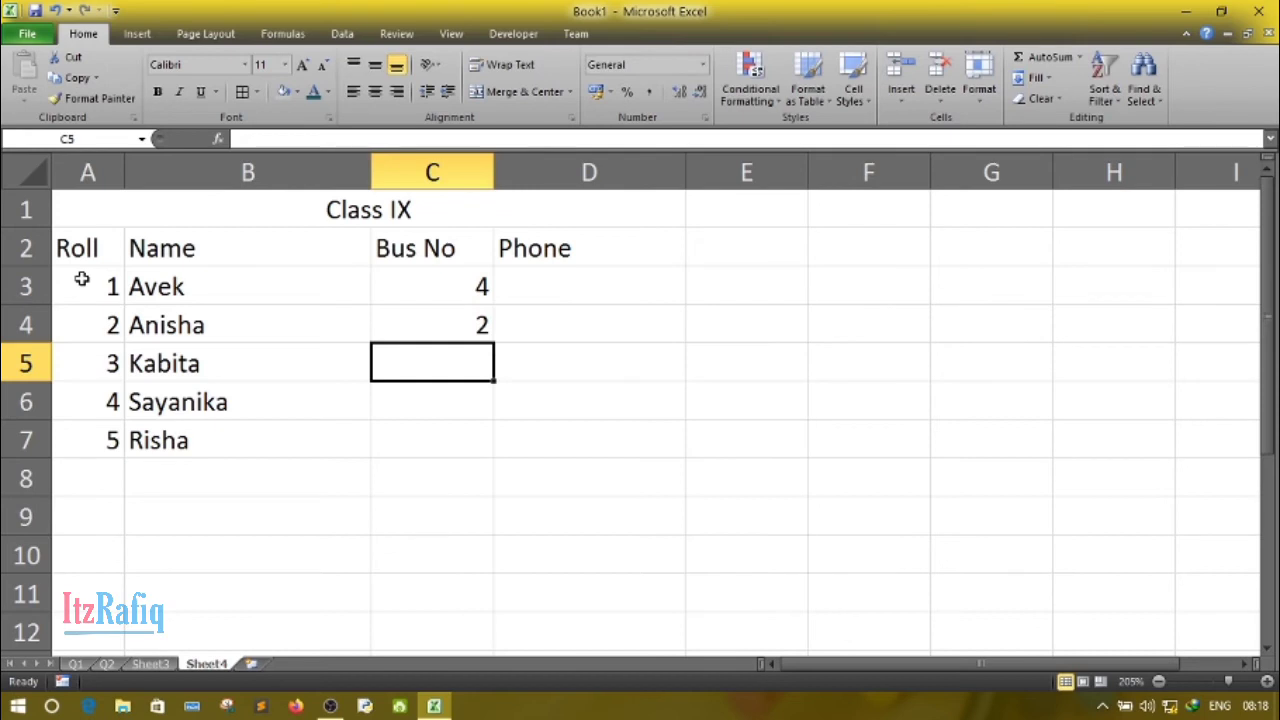
text(4)
key(Return)
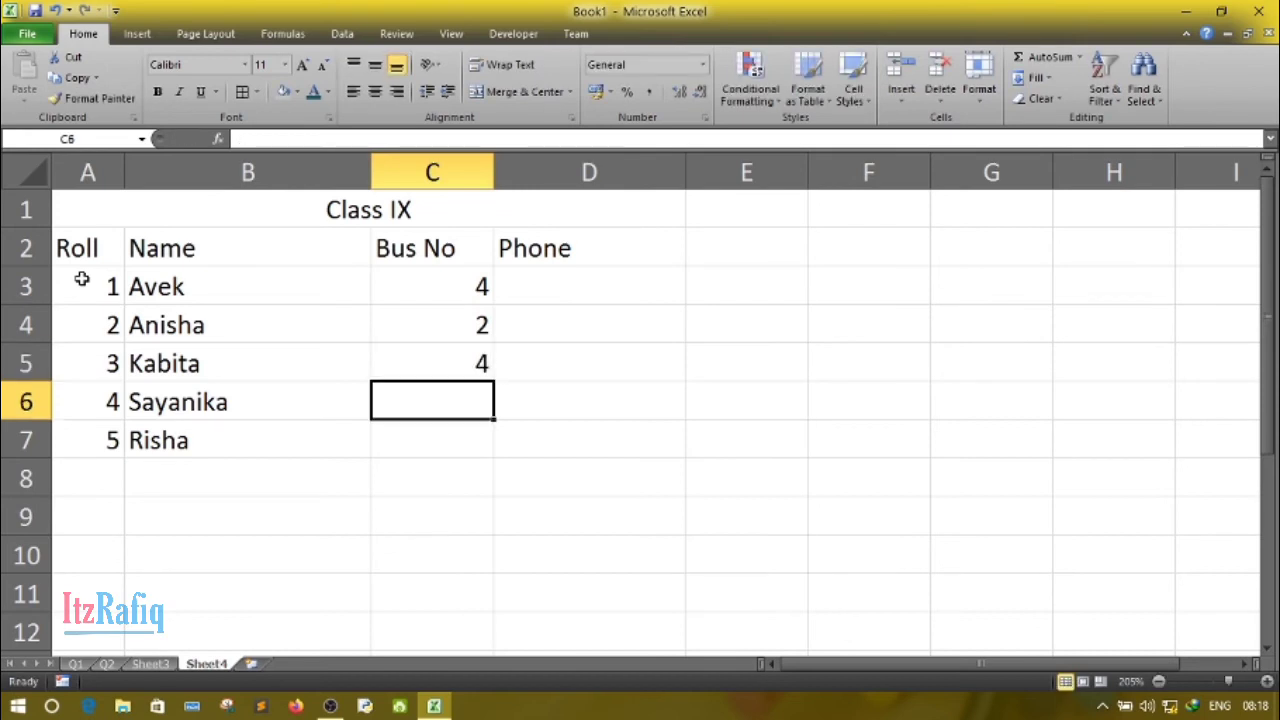
text(1)
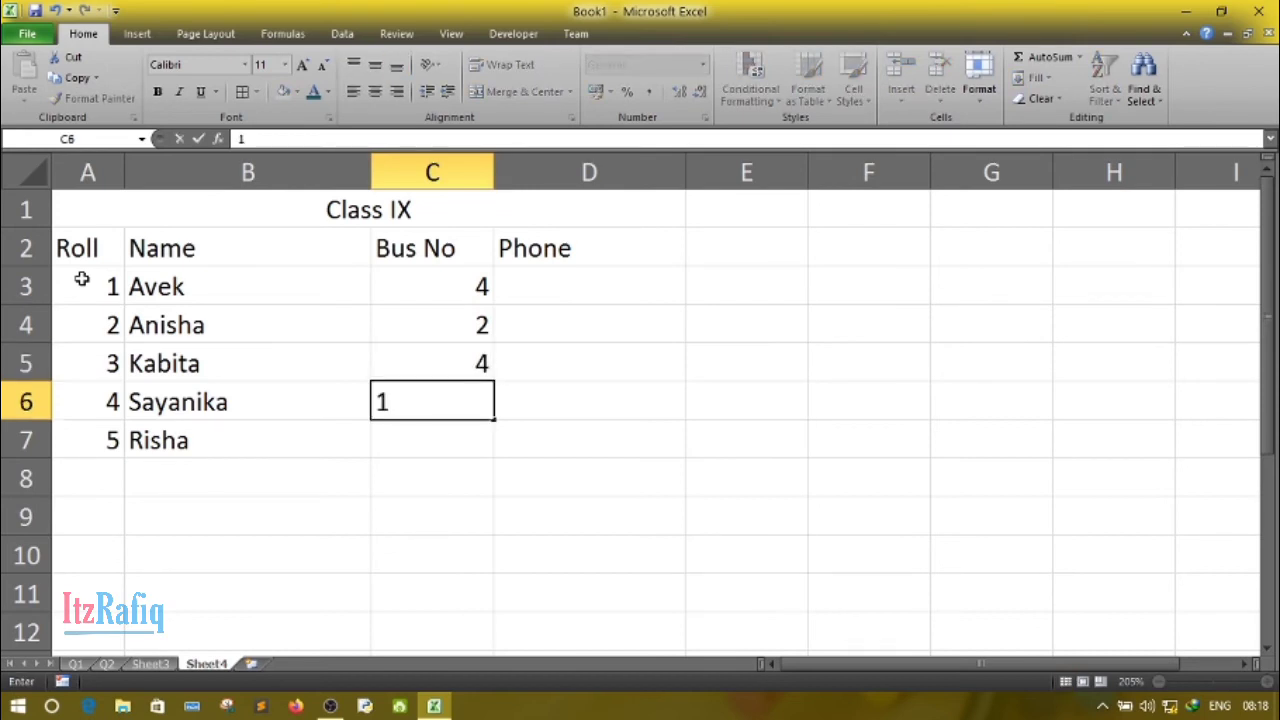
key(Return)
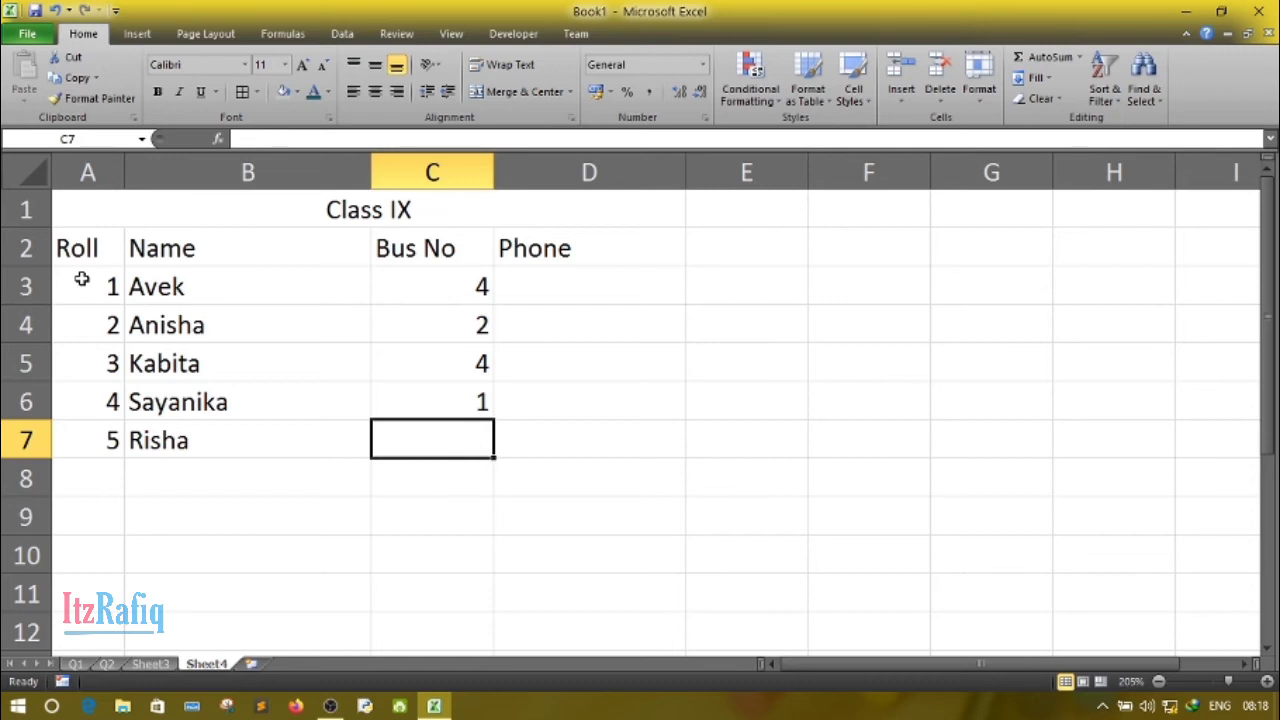
text(2)
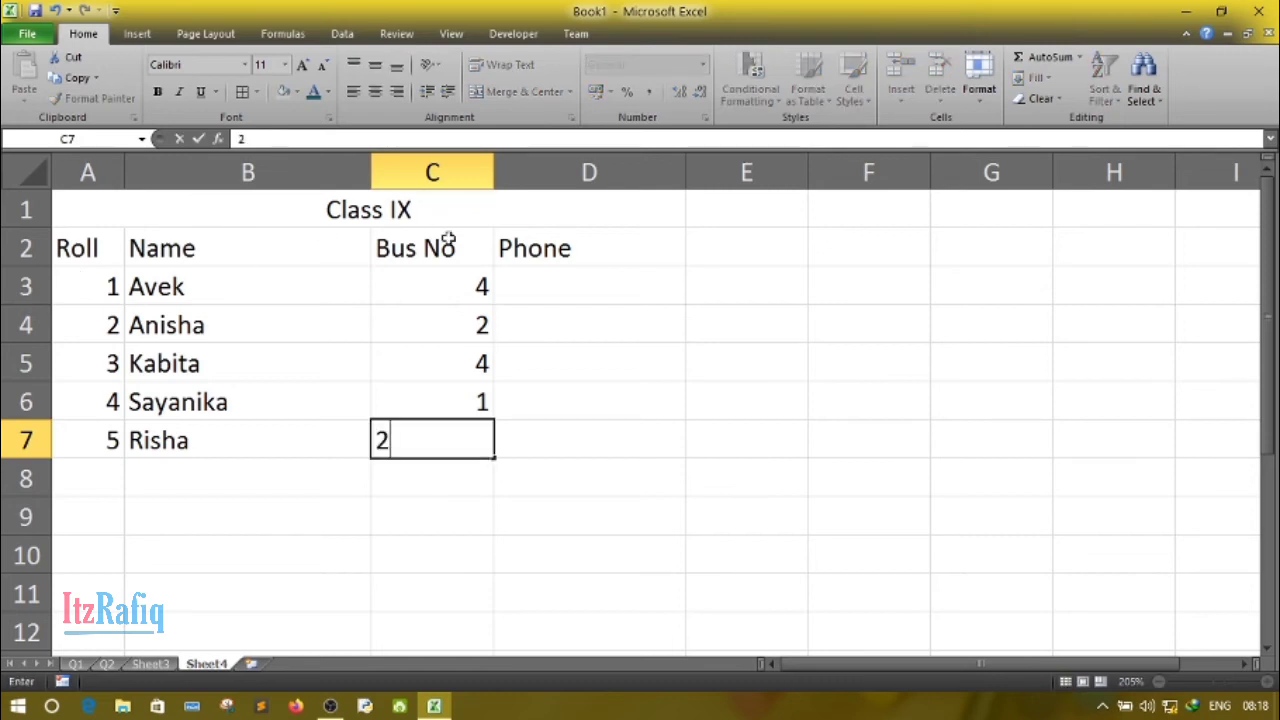
- Enter the first four students' phone numbers down cells D3:D6 under the Phone header
click(531, 285)
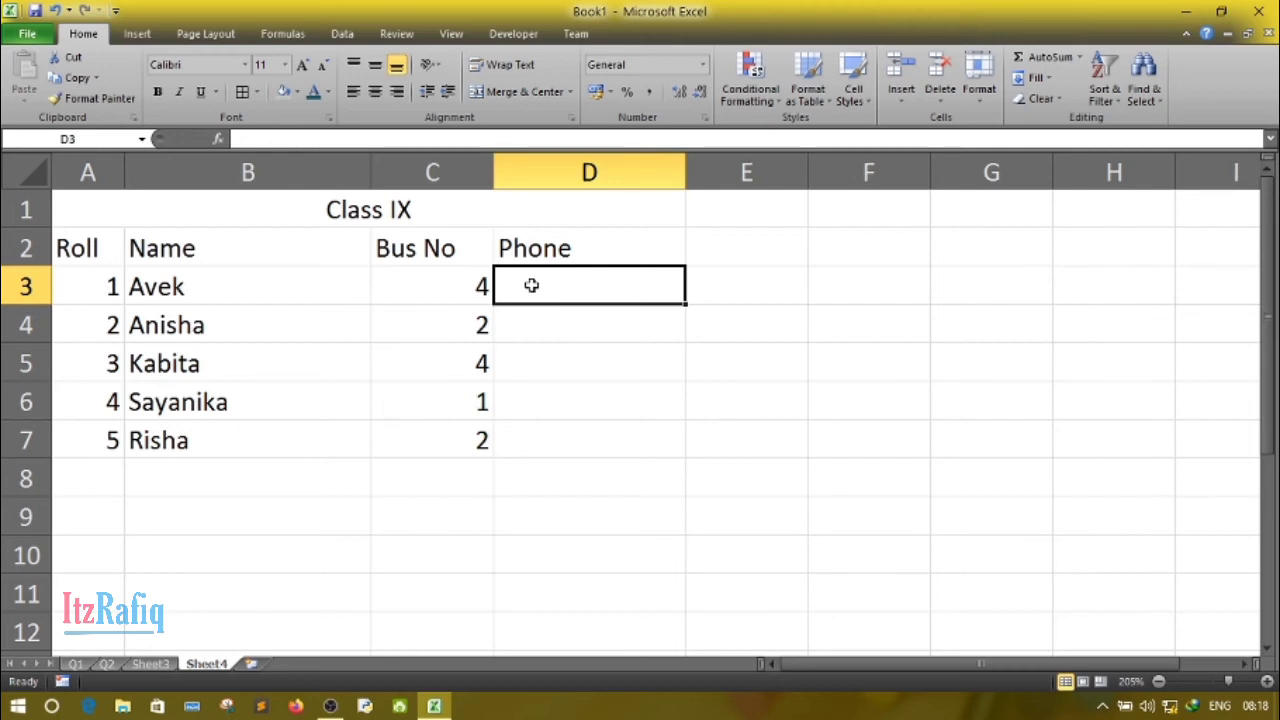
text(9)
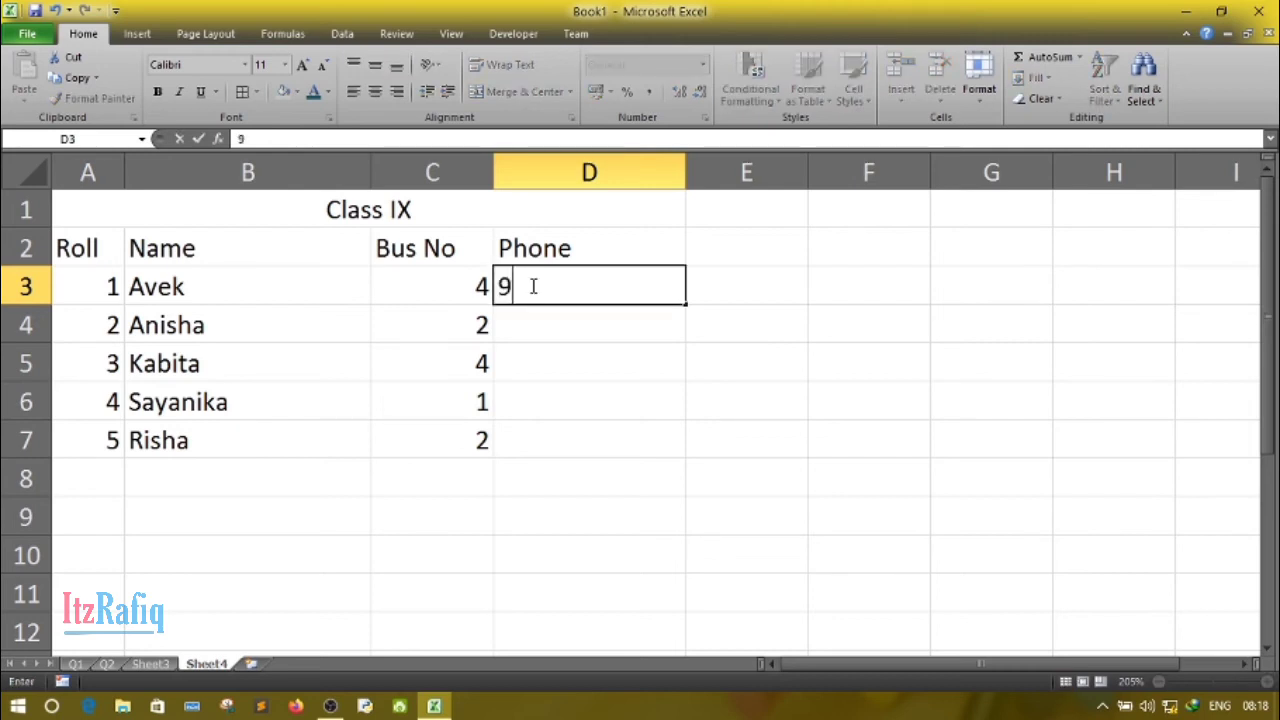
text(876543210)
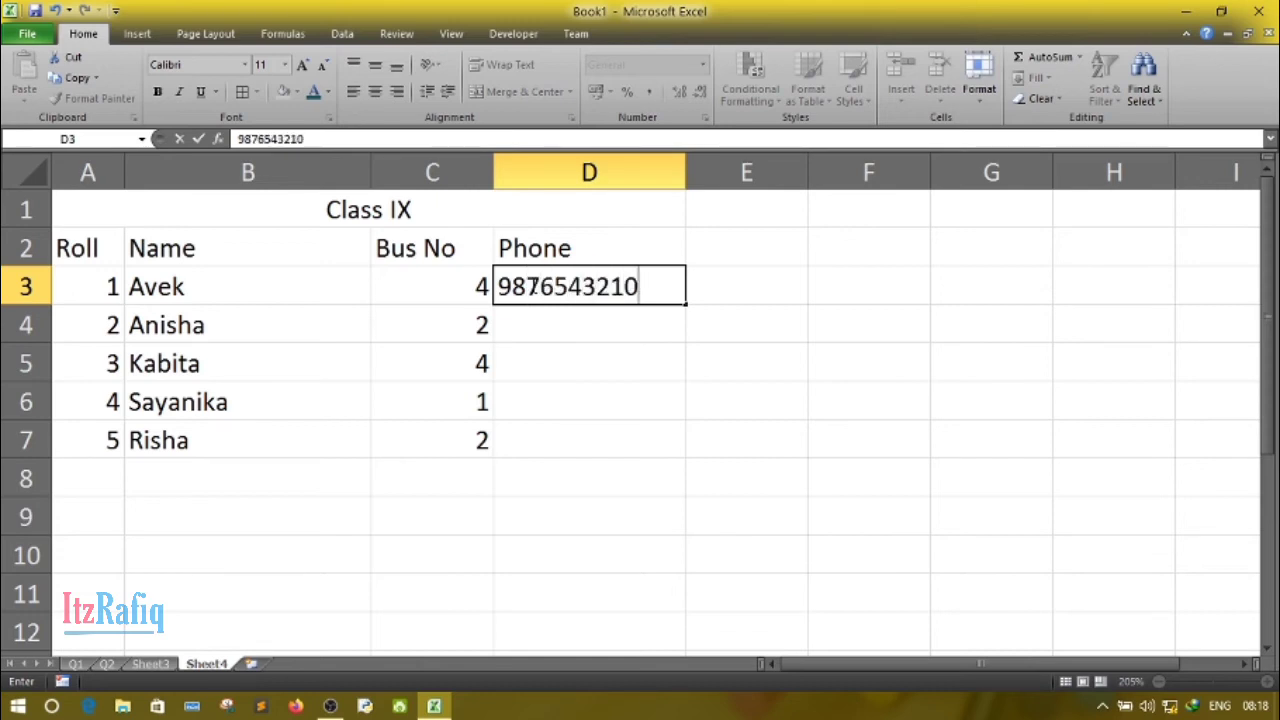
key(Return)
text(8)
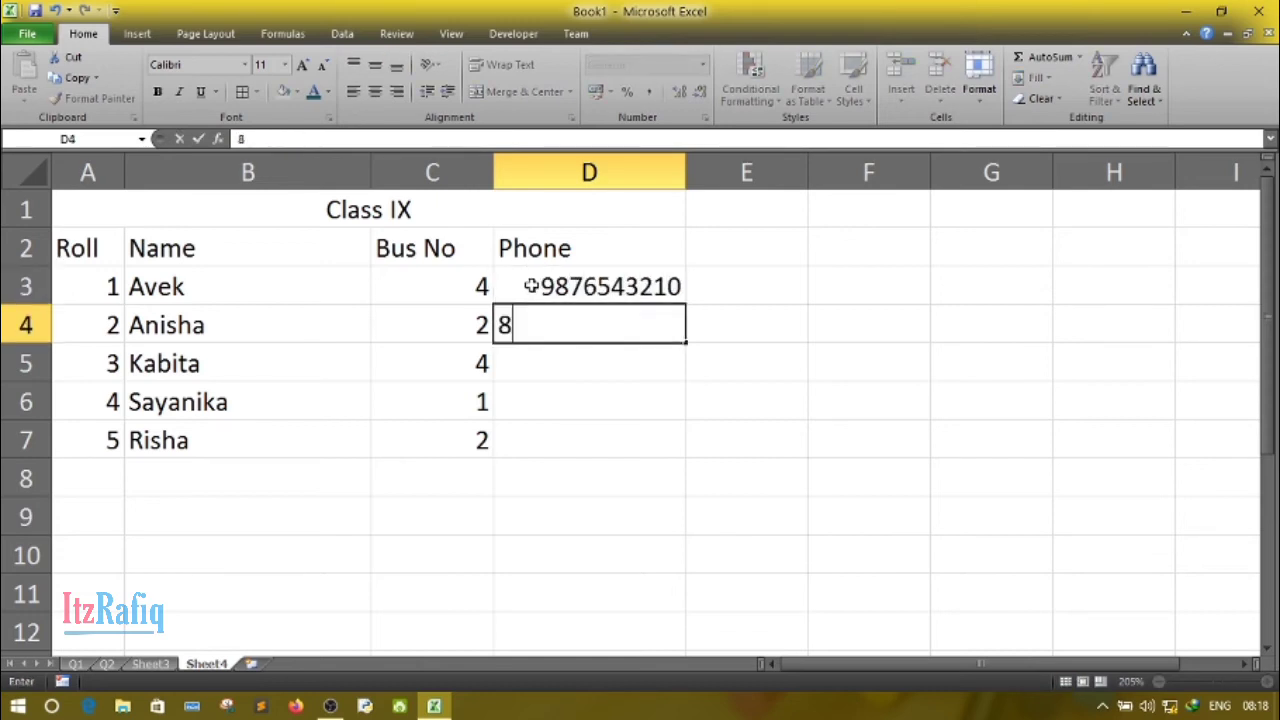
text(765432123)
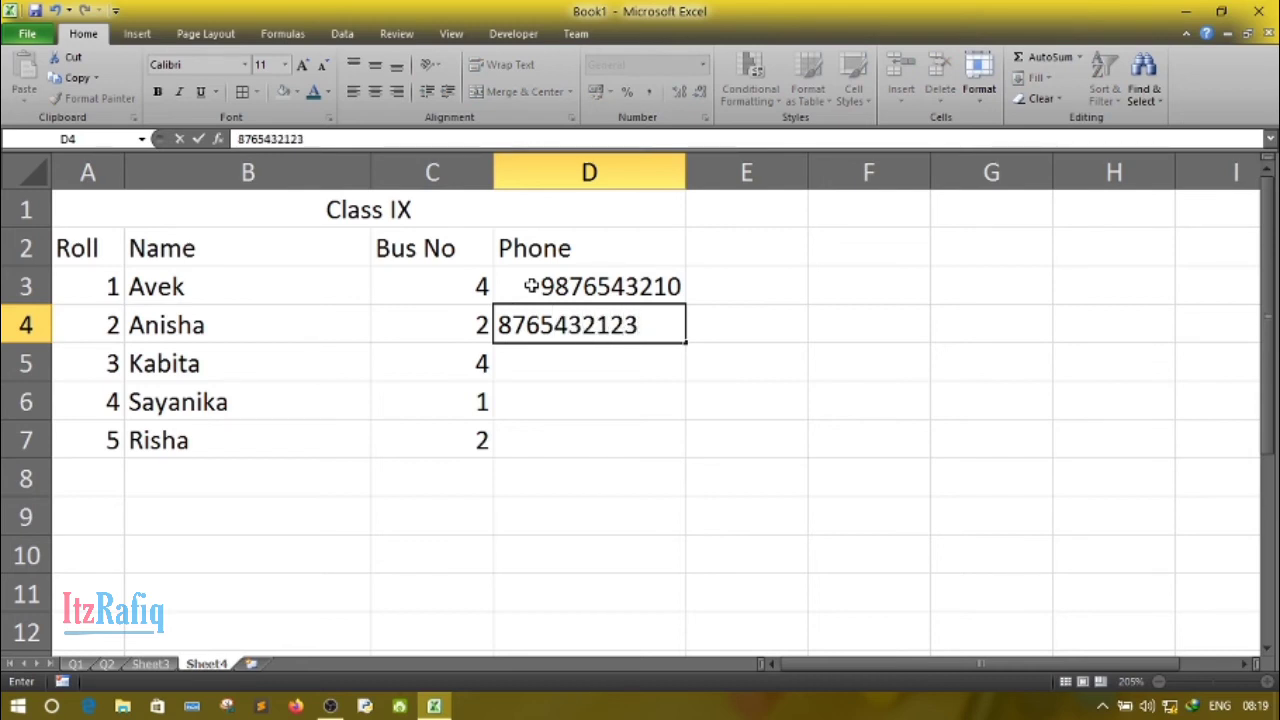
key(Return)
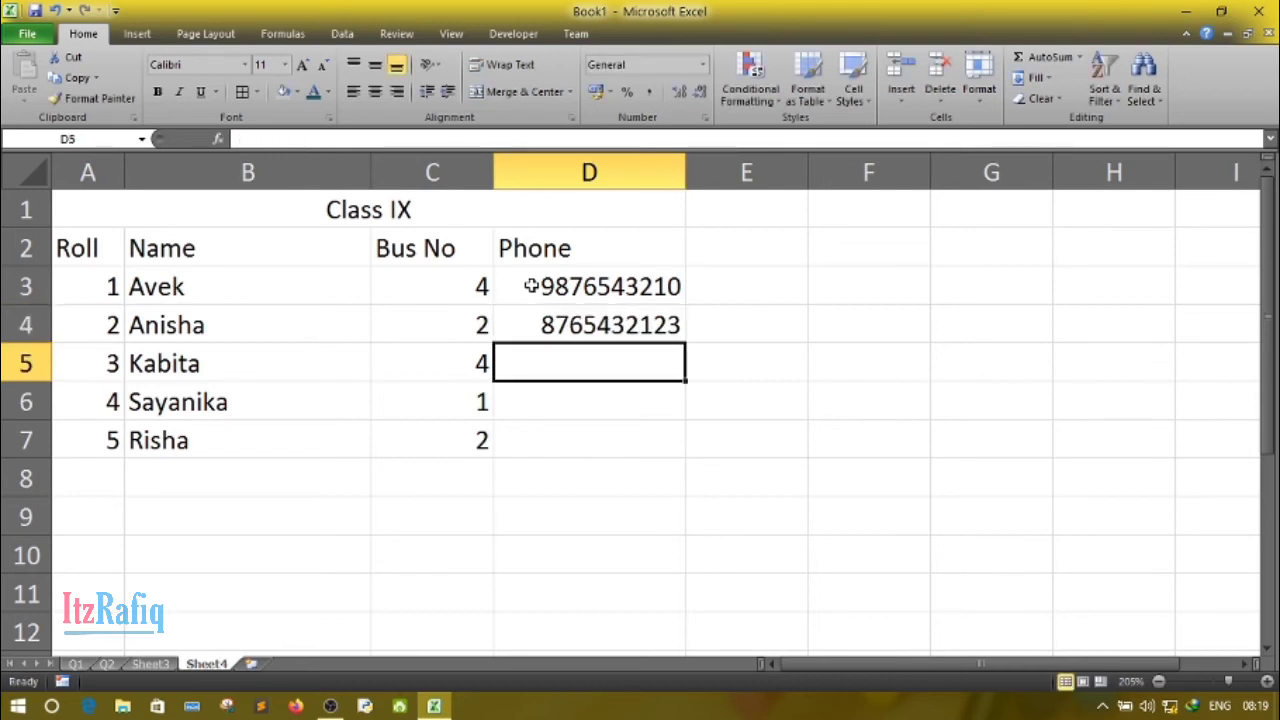
text(8765)
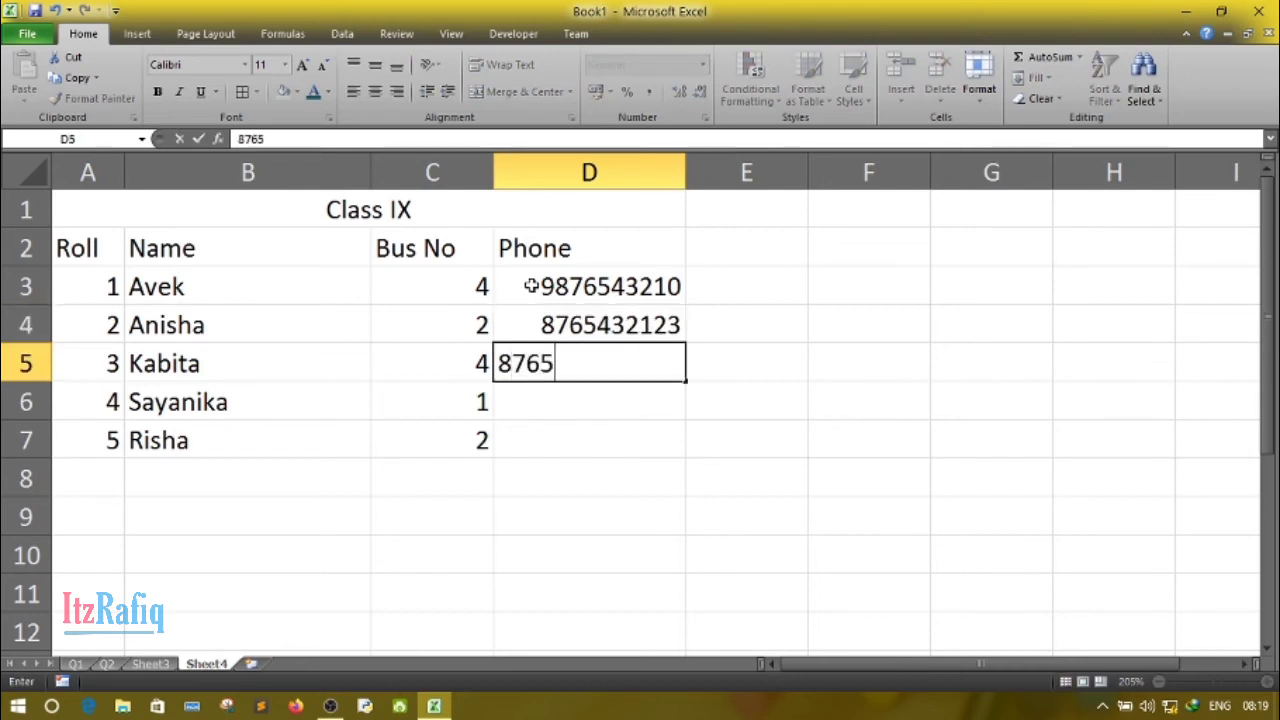
text(432165)
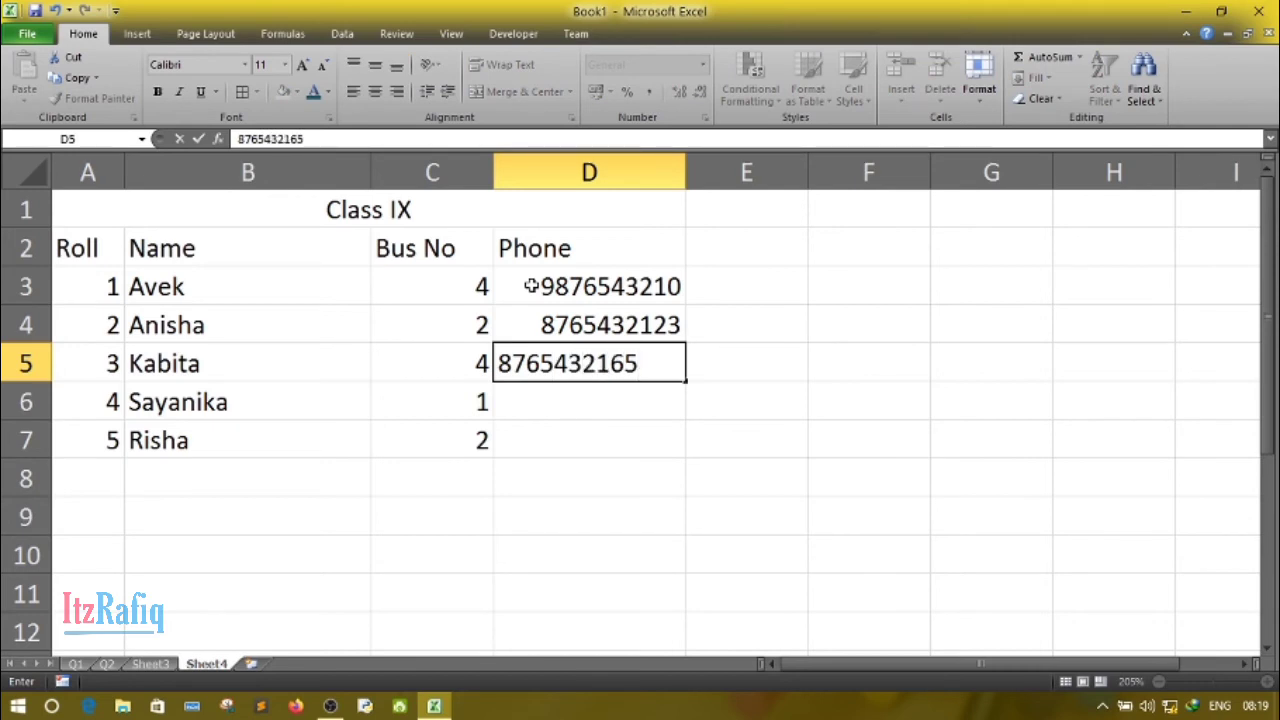
key(Return)
text(87)
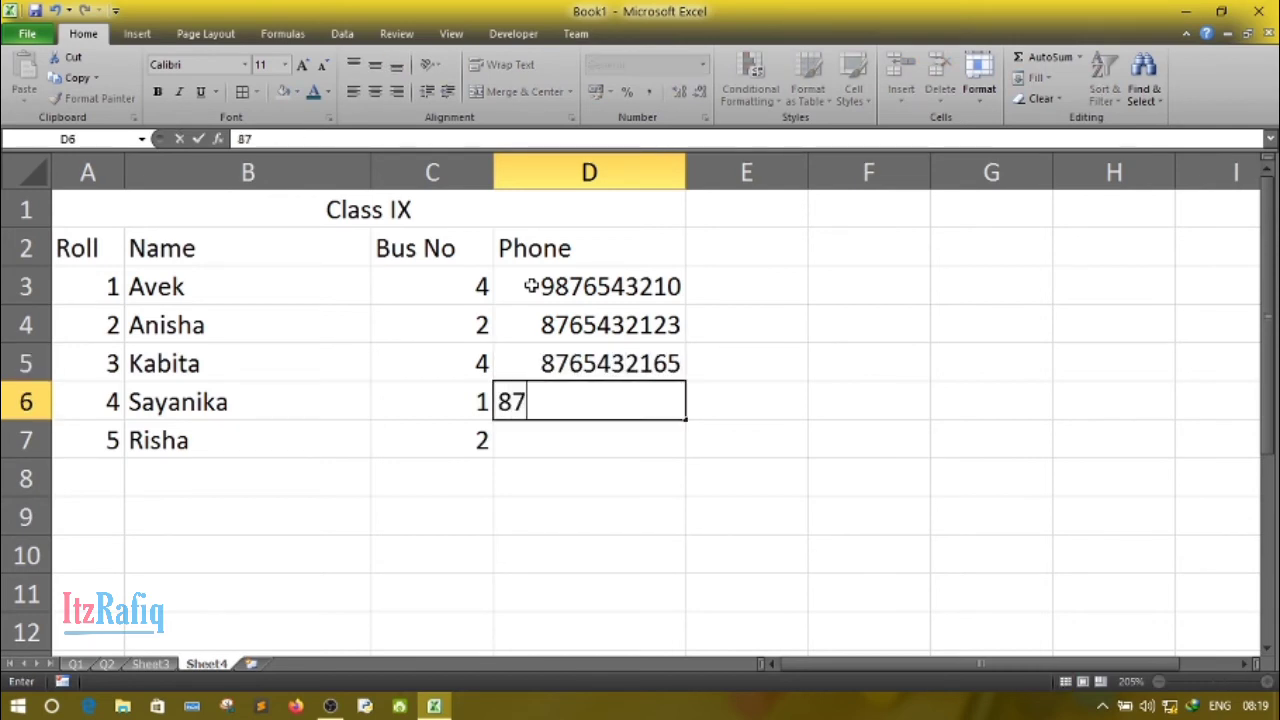
text(654321156)
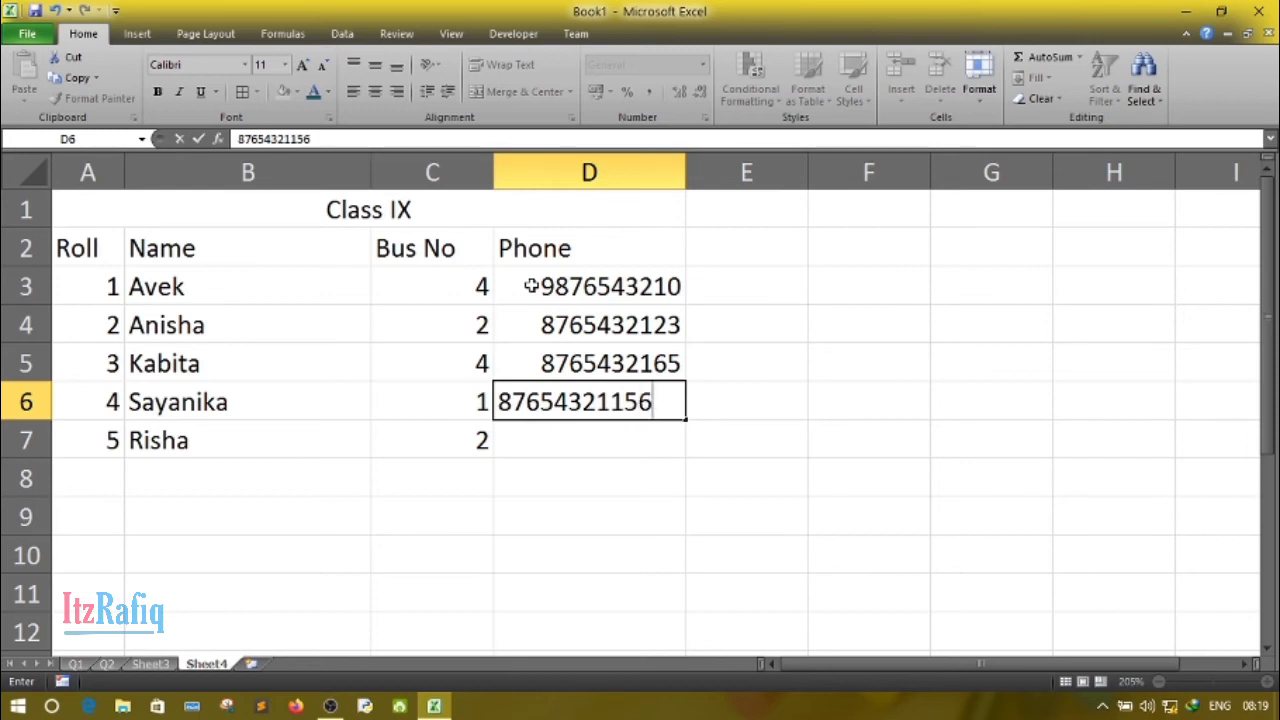
key(Return)
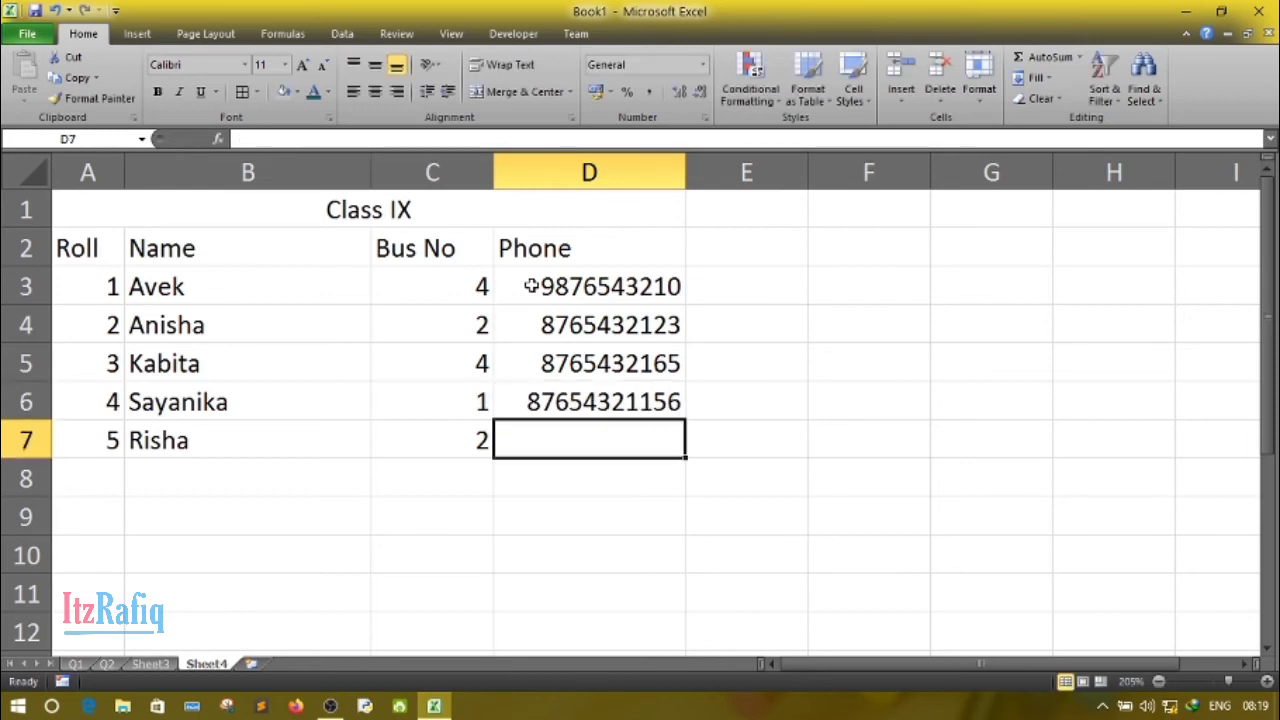
- Edit the phone number in D6 to remove its fifth digit
key(Up)
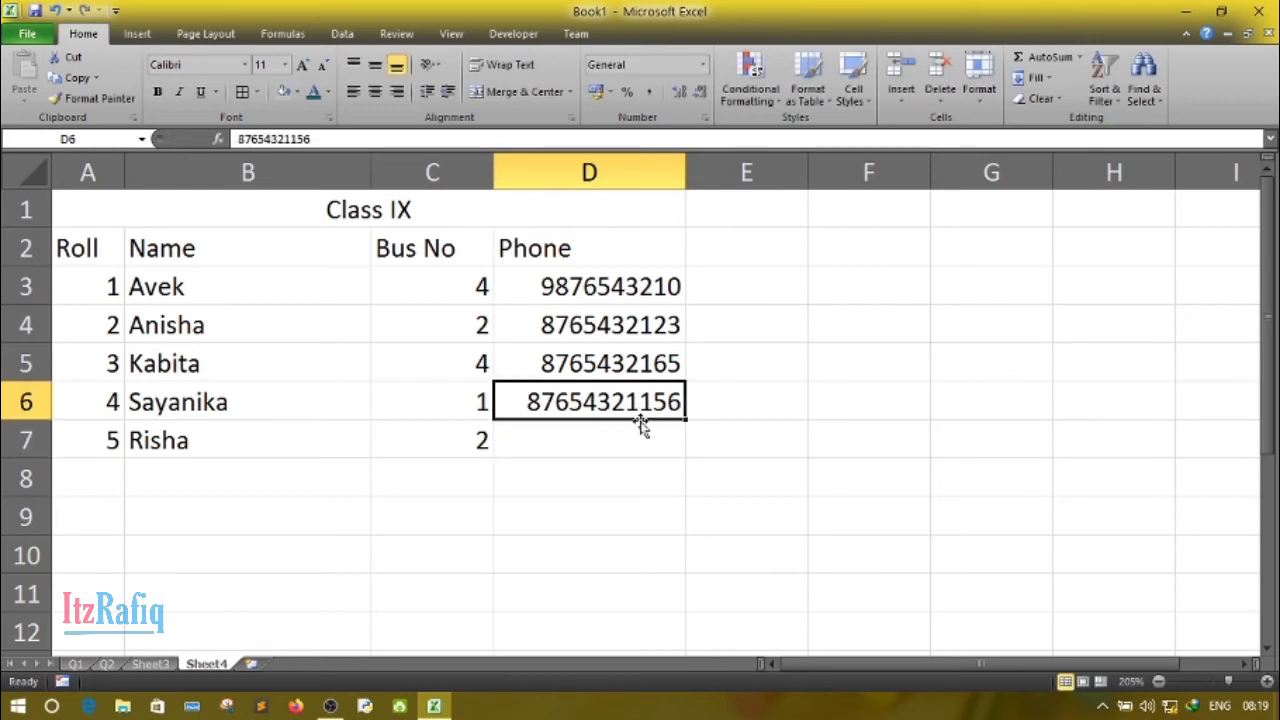
double_click(603, 403)
key(BackSpace)
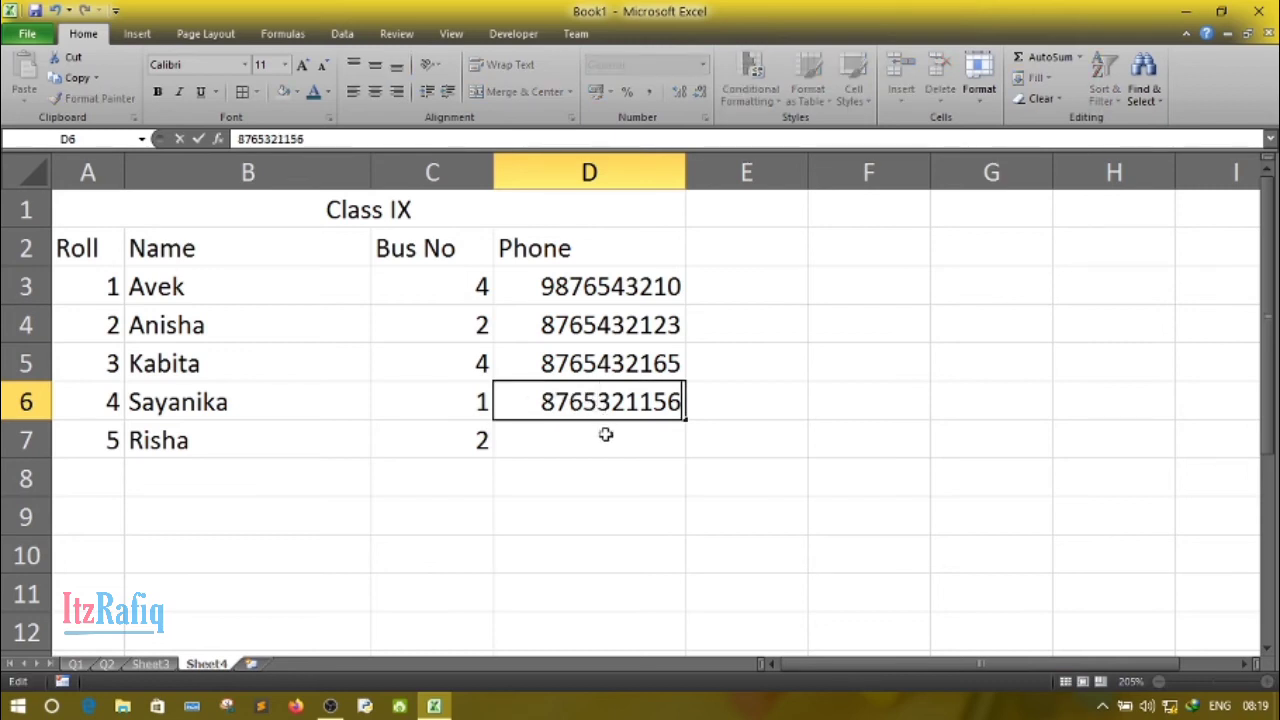
- Enter the fifth student's phone number in D7 and insert one extra digit after its fourth digit to complete it
click(606, 438)
text(987)
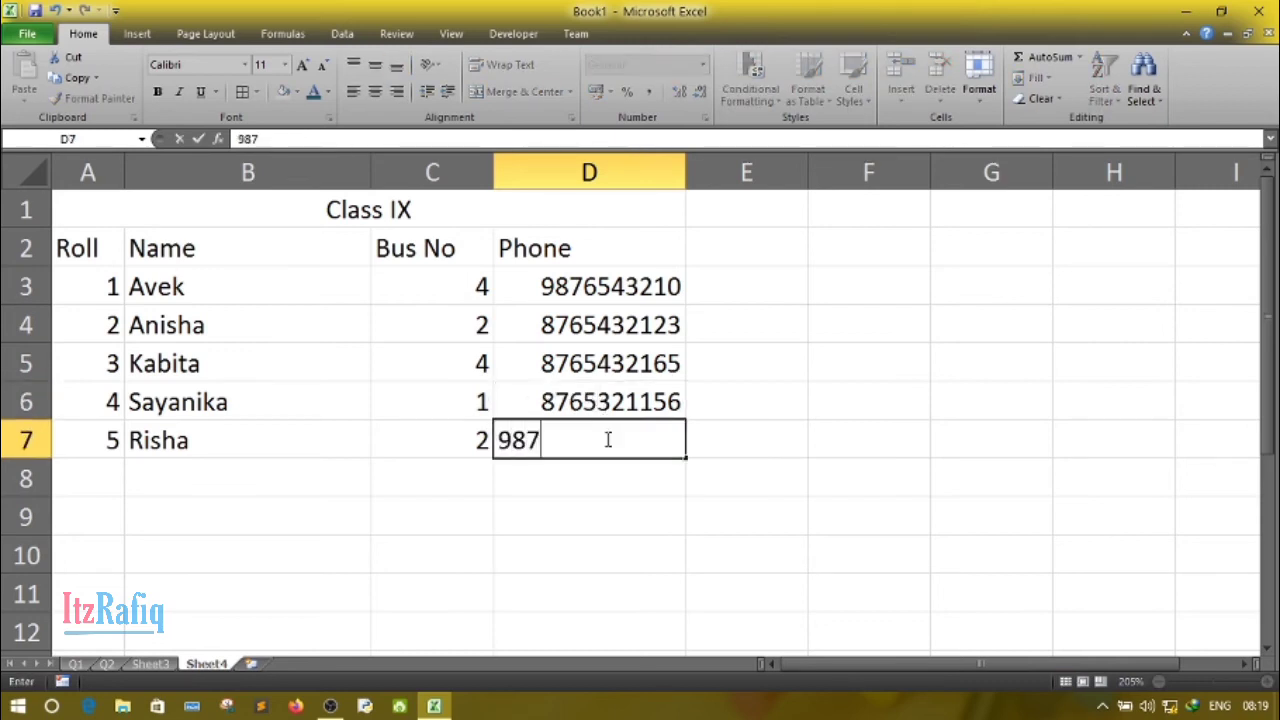
text(654367)
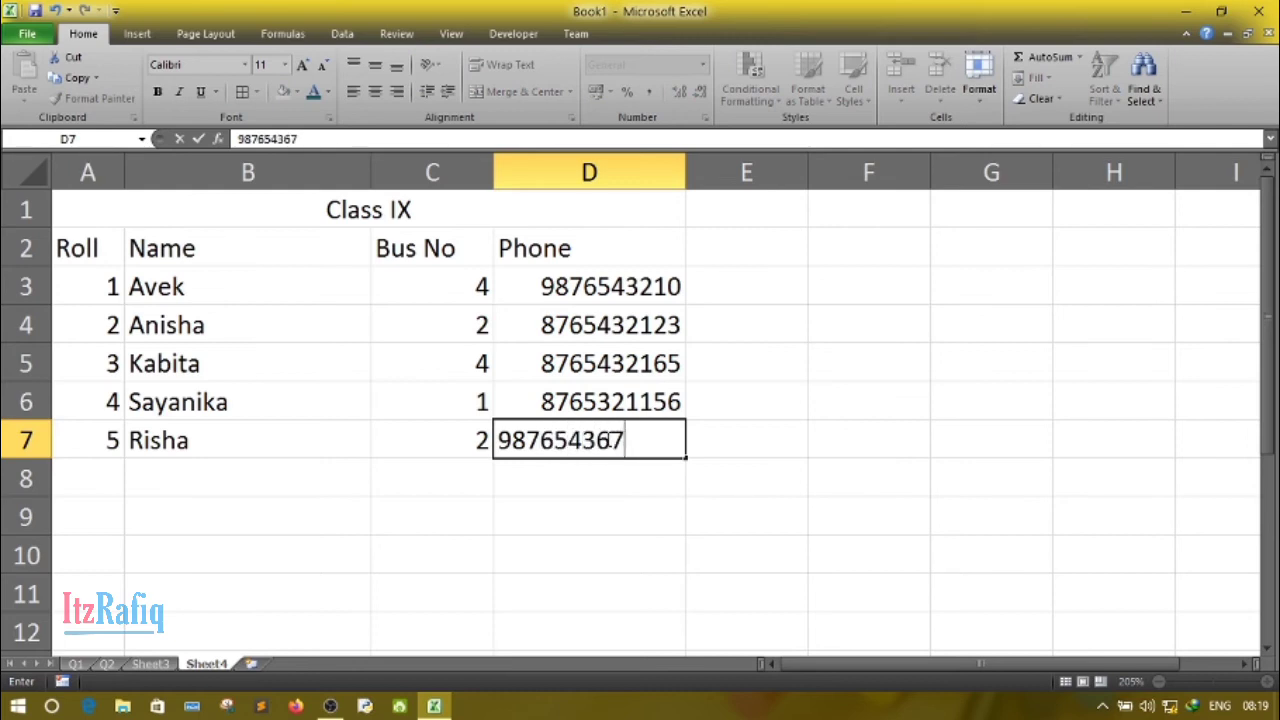
key(Return)
click(607, 440)
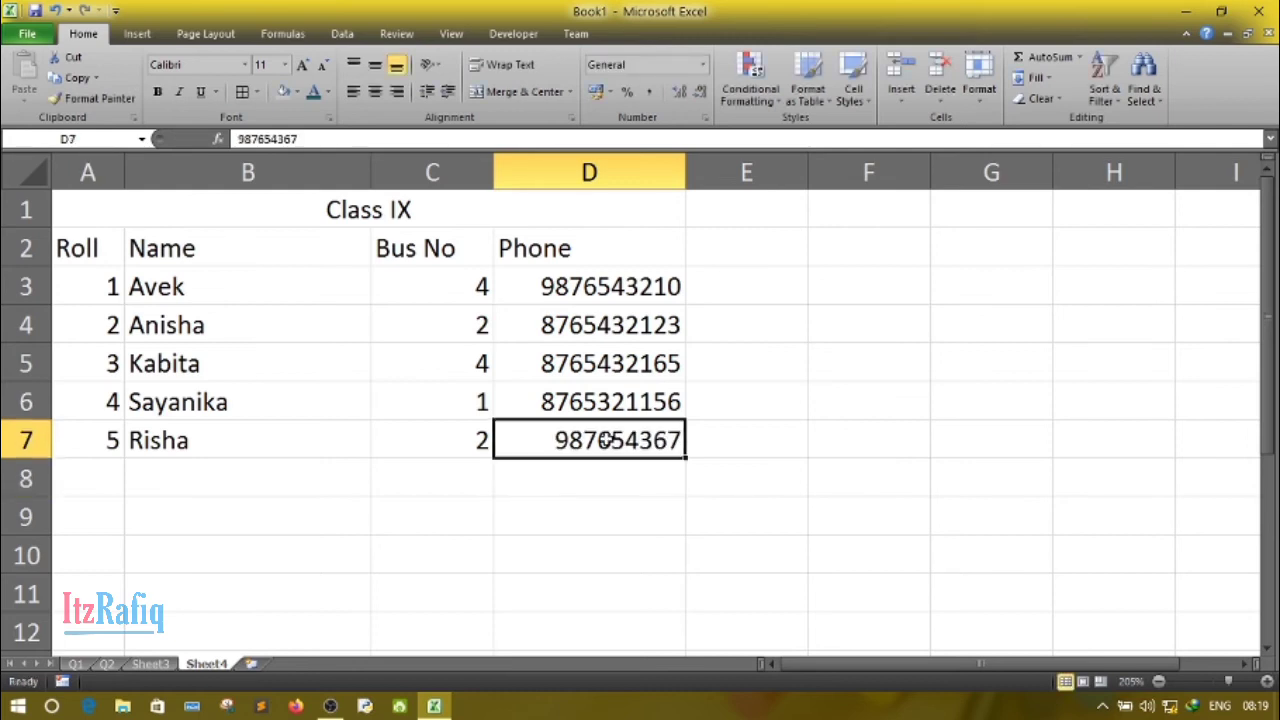
double_click(607, 440)
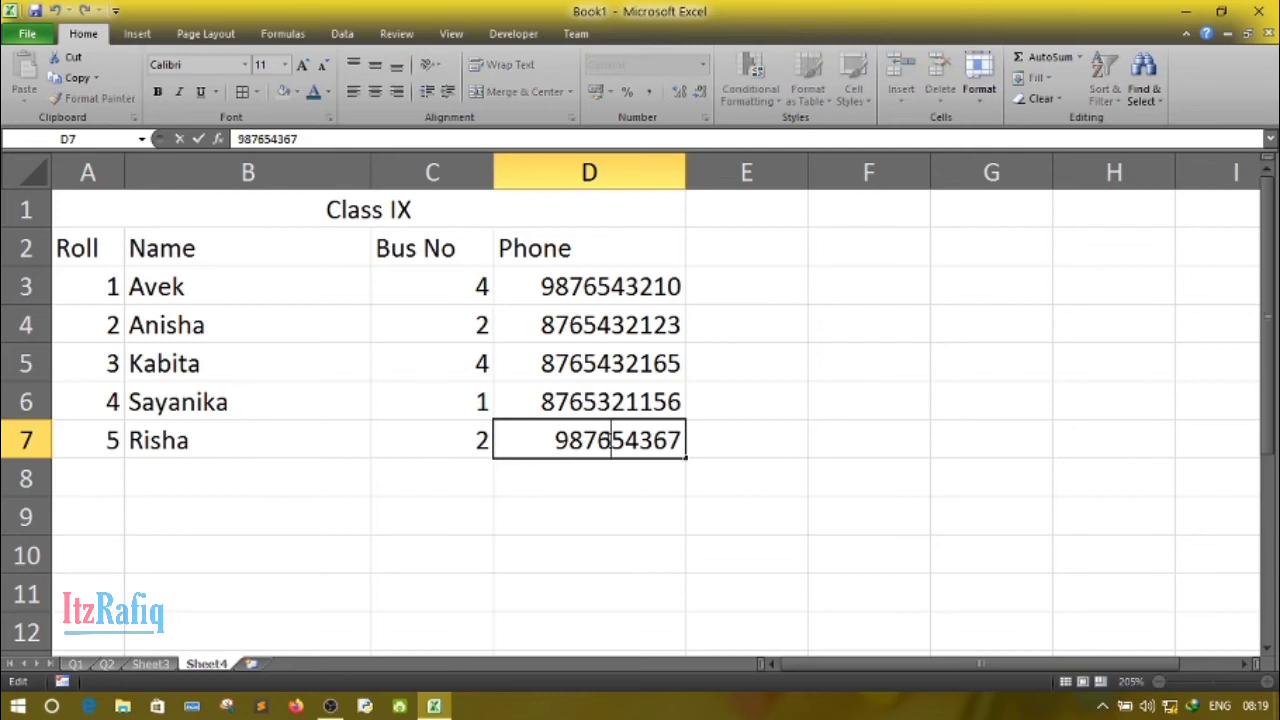
text(6)
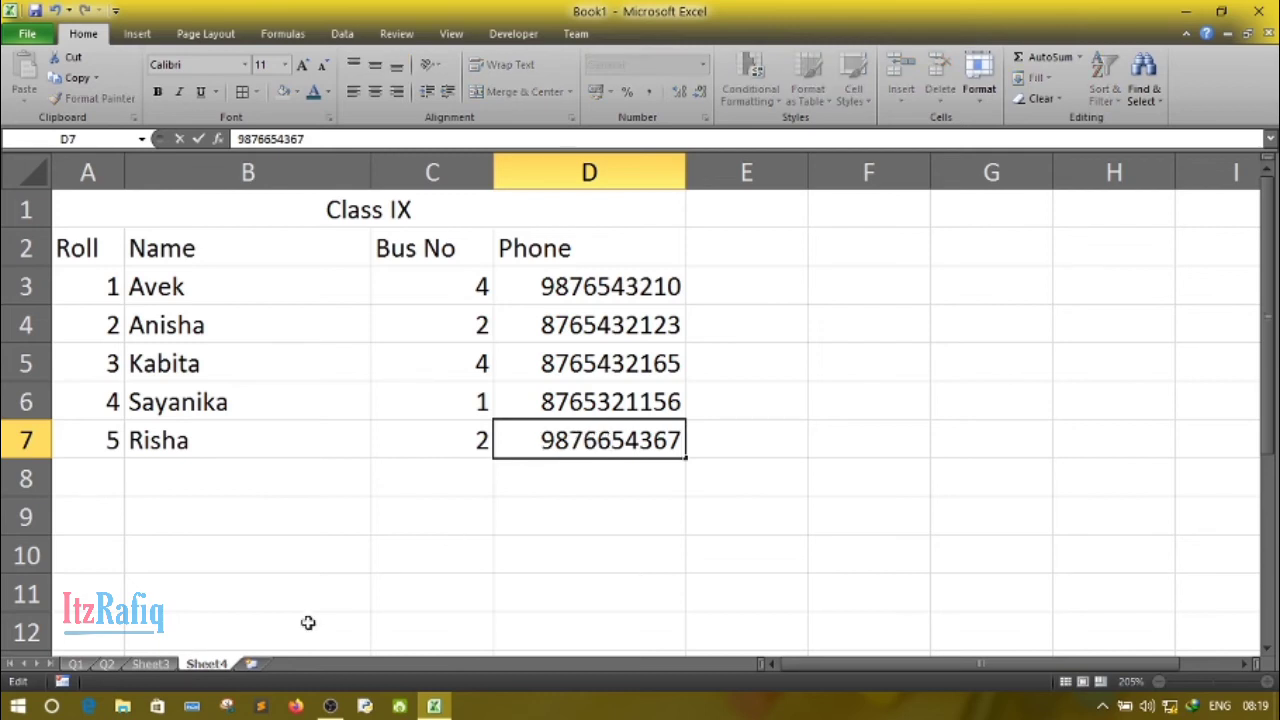
click(310, 538)
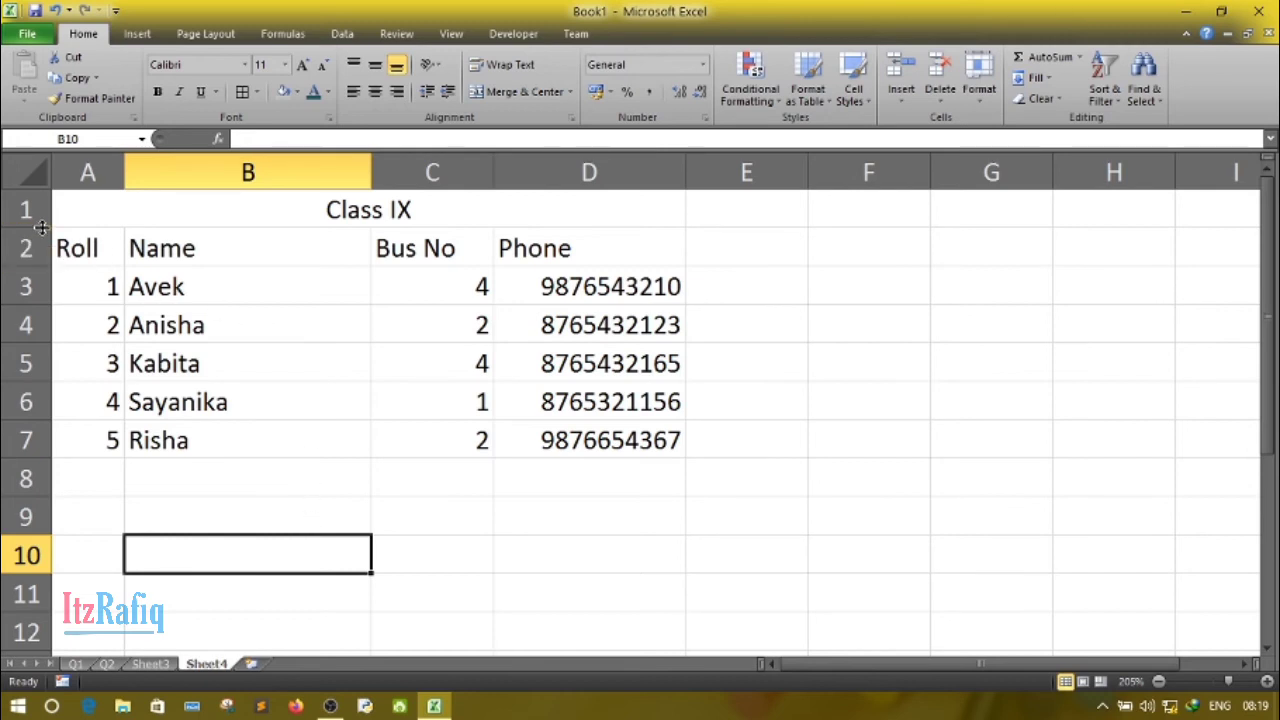
- Make row 1 slightly taller and set the font size of the Class IX title to 16
drag(42, 227, 42, 236)
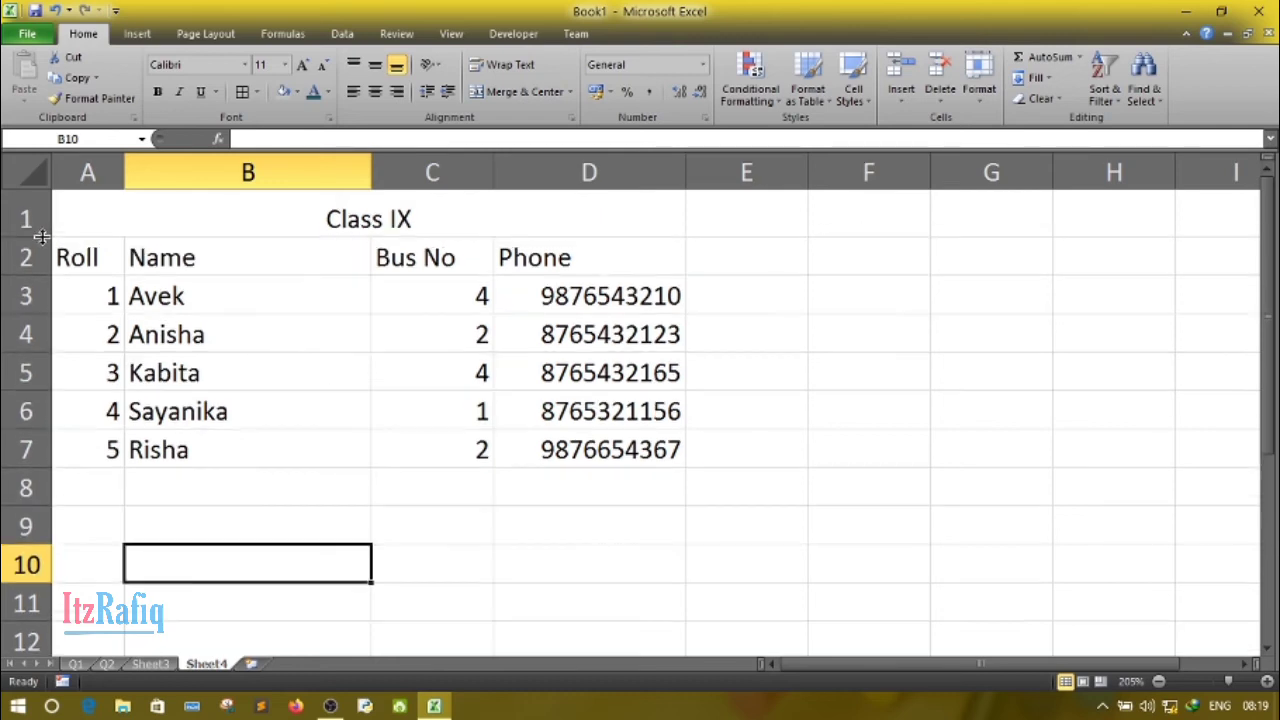
click(360, 210)
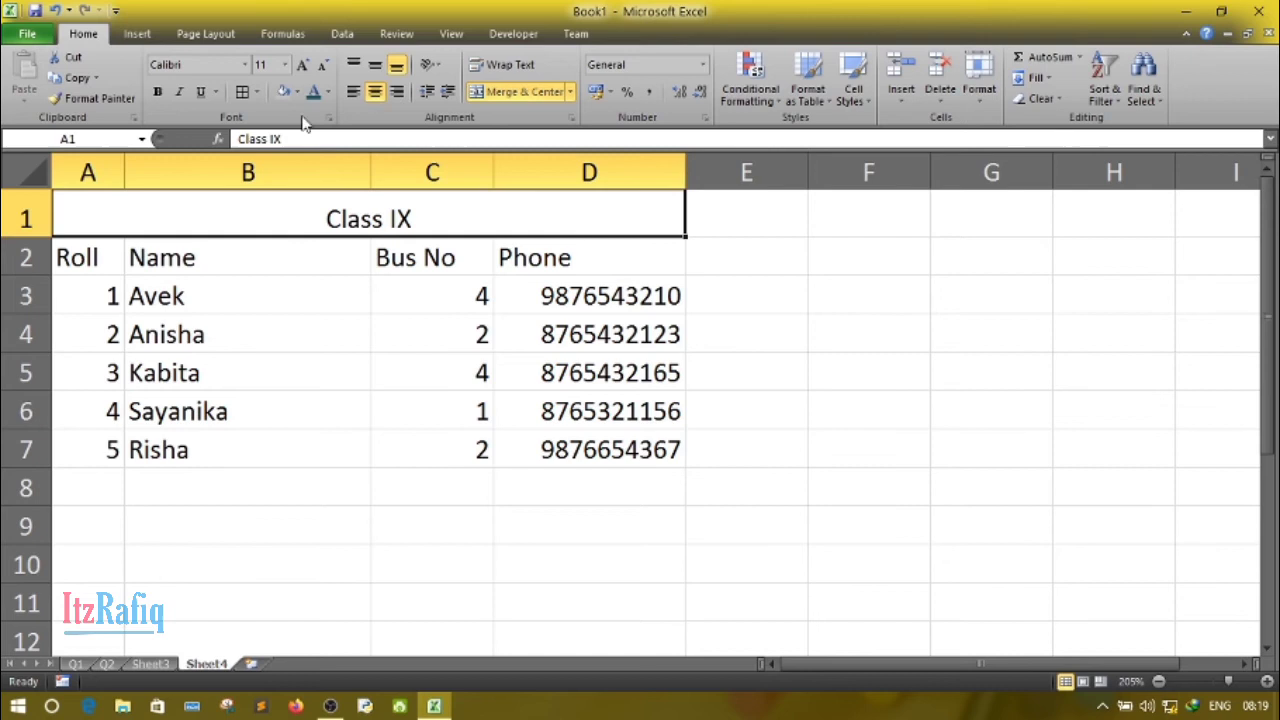
click(303, 65)
click(303, 65)
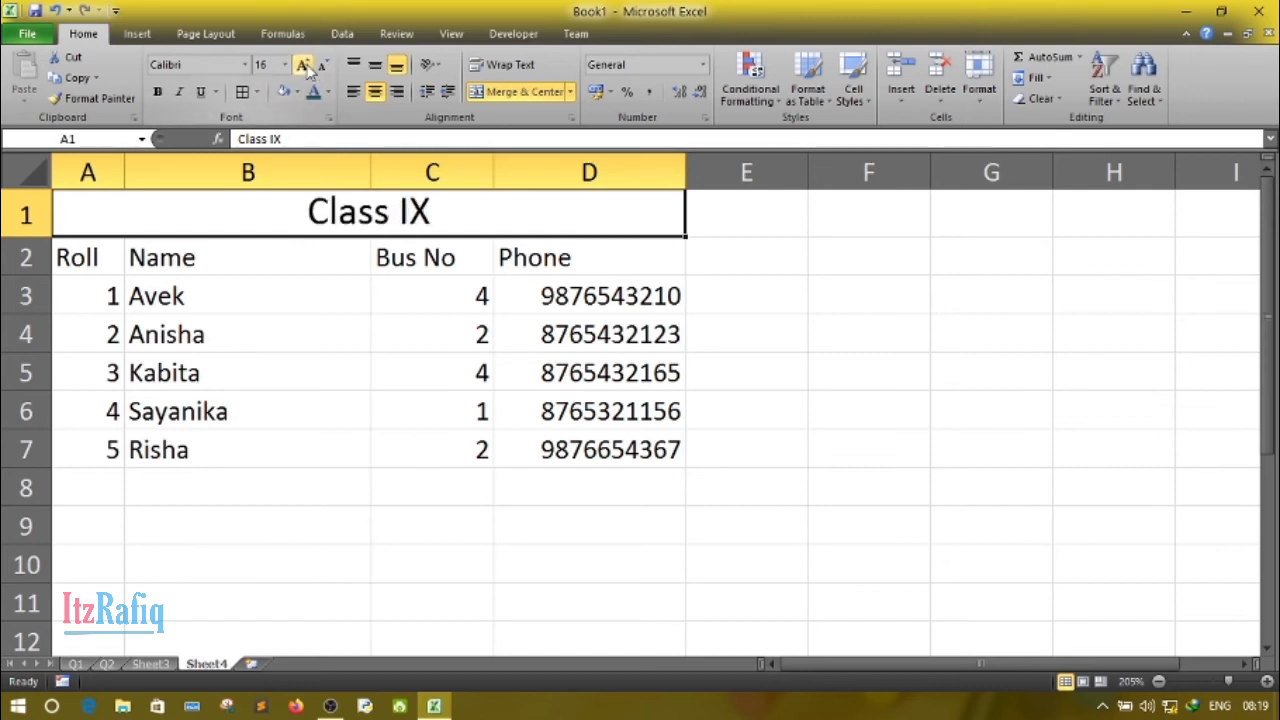
click(303, 65)
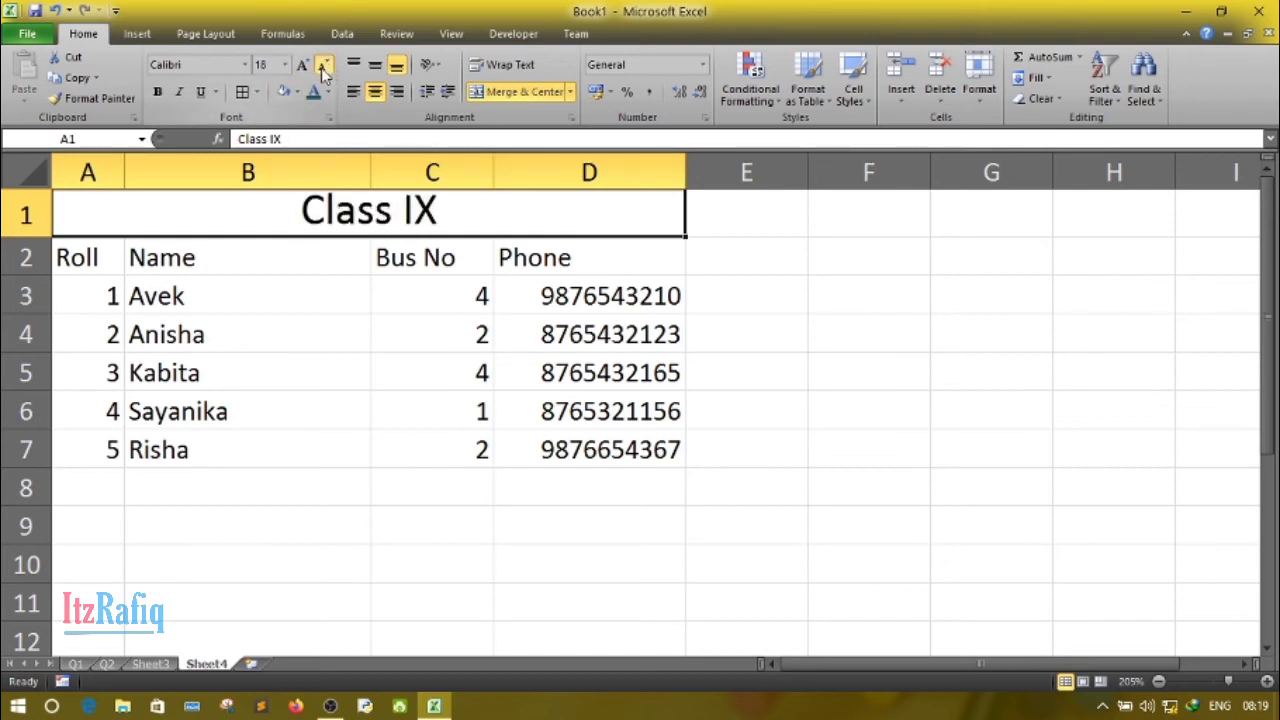
click(323, 65)
- Set the font of the Class IX title in the merged cell to Algerian
click(244, 64)
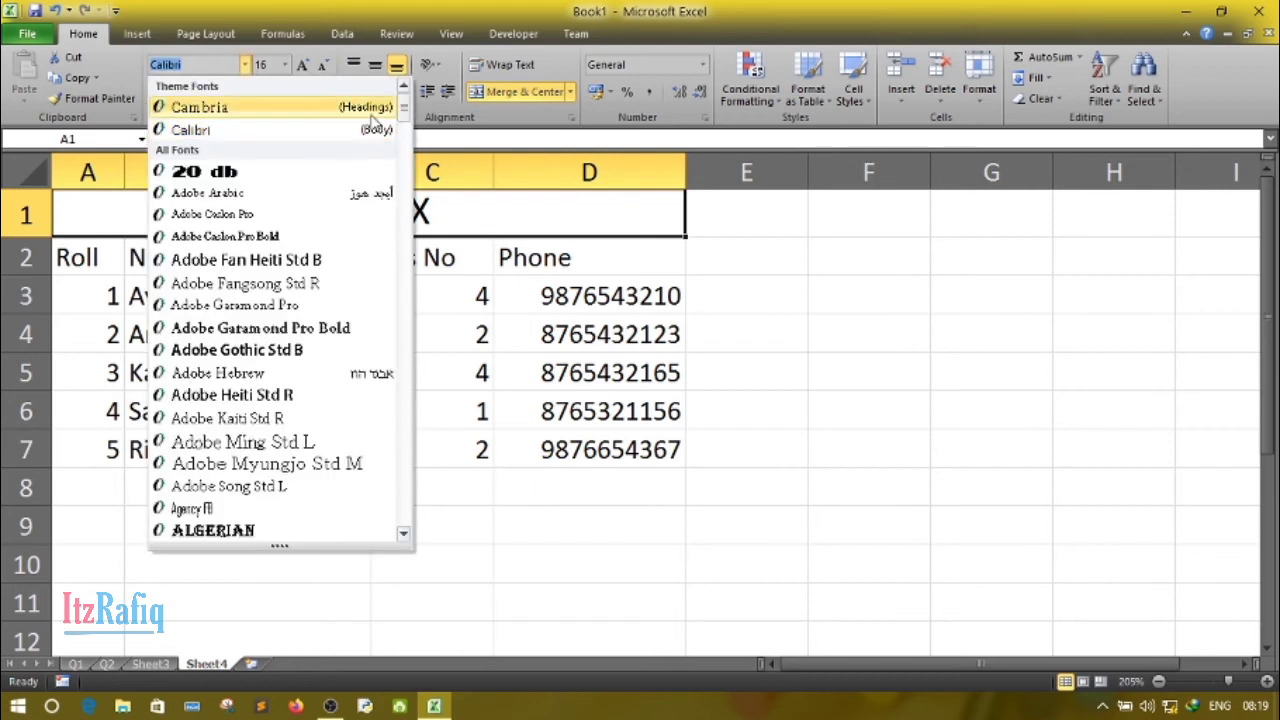
mouse_move(404, 110)
mouse_down()
mouse_move(398, 216)
mouse_move(414, 124)
mouse_up()
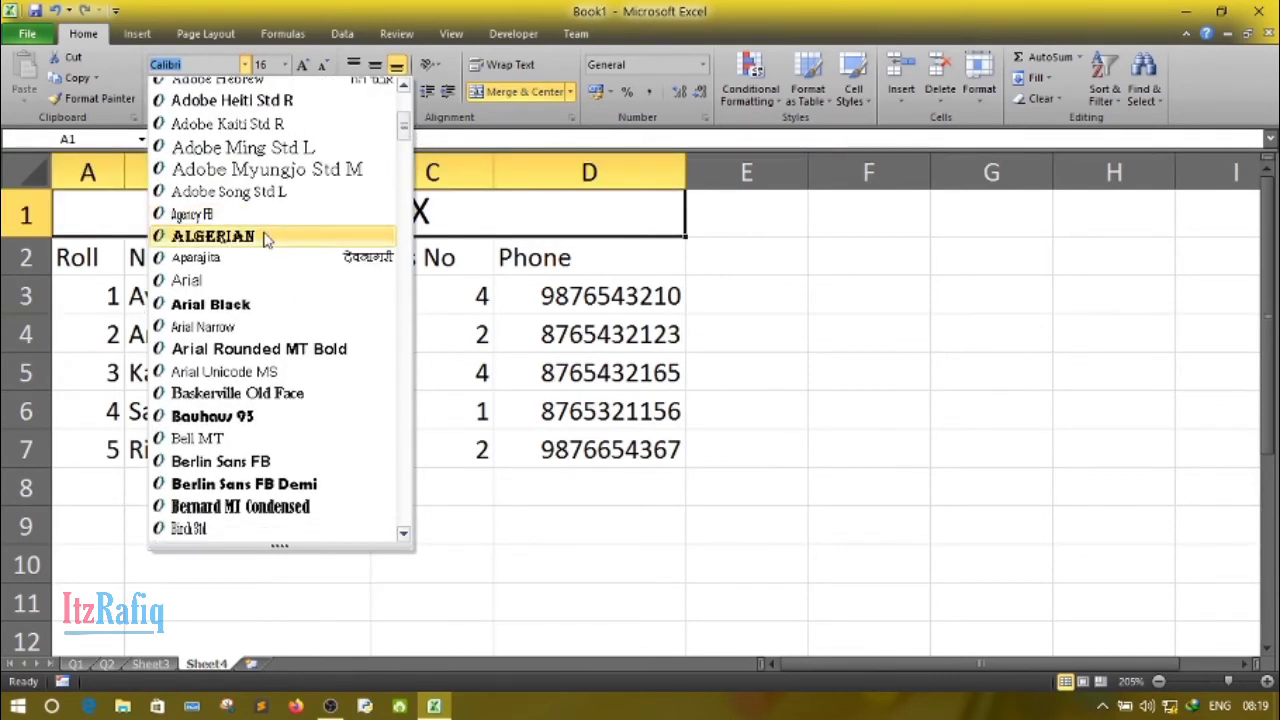
click(264, 237)
click(352, 386)
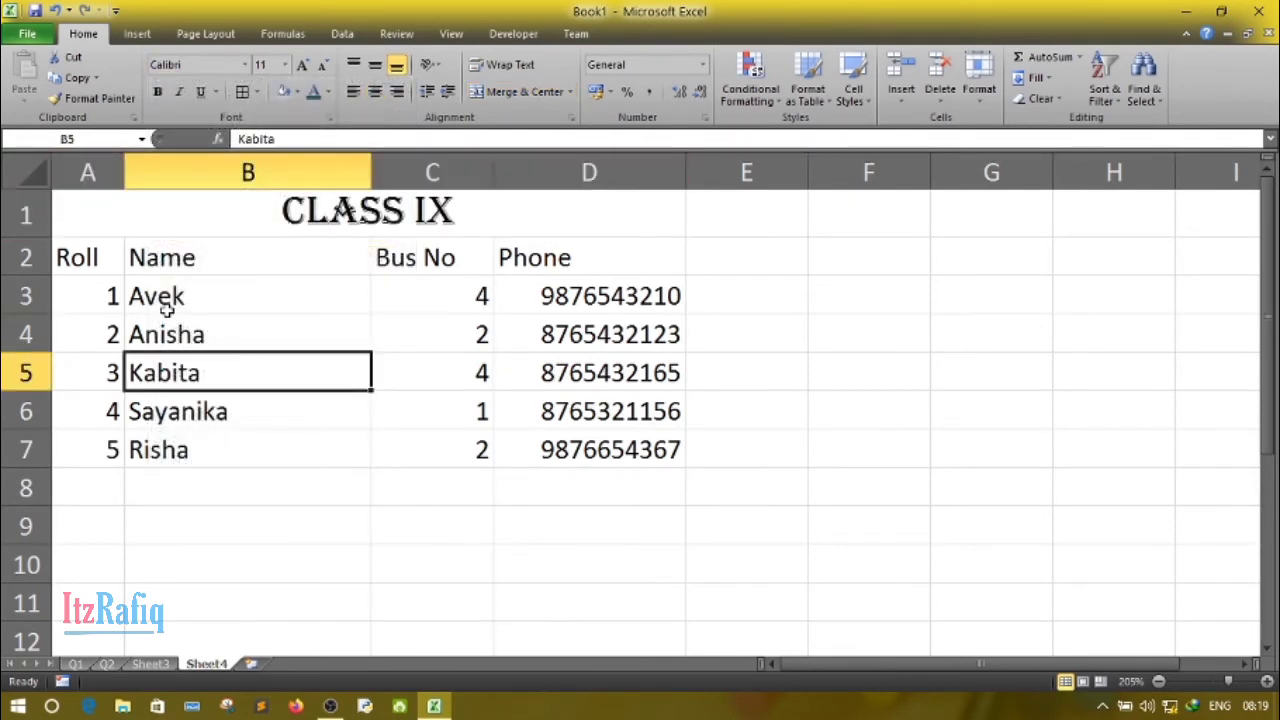
- Apply all borders to the student table from A2 to D7
drag(85, 257, 555, 448)
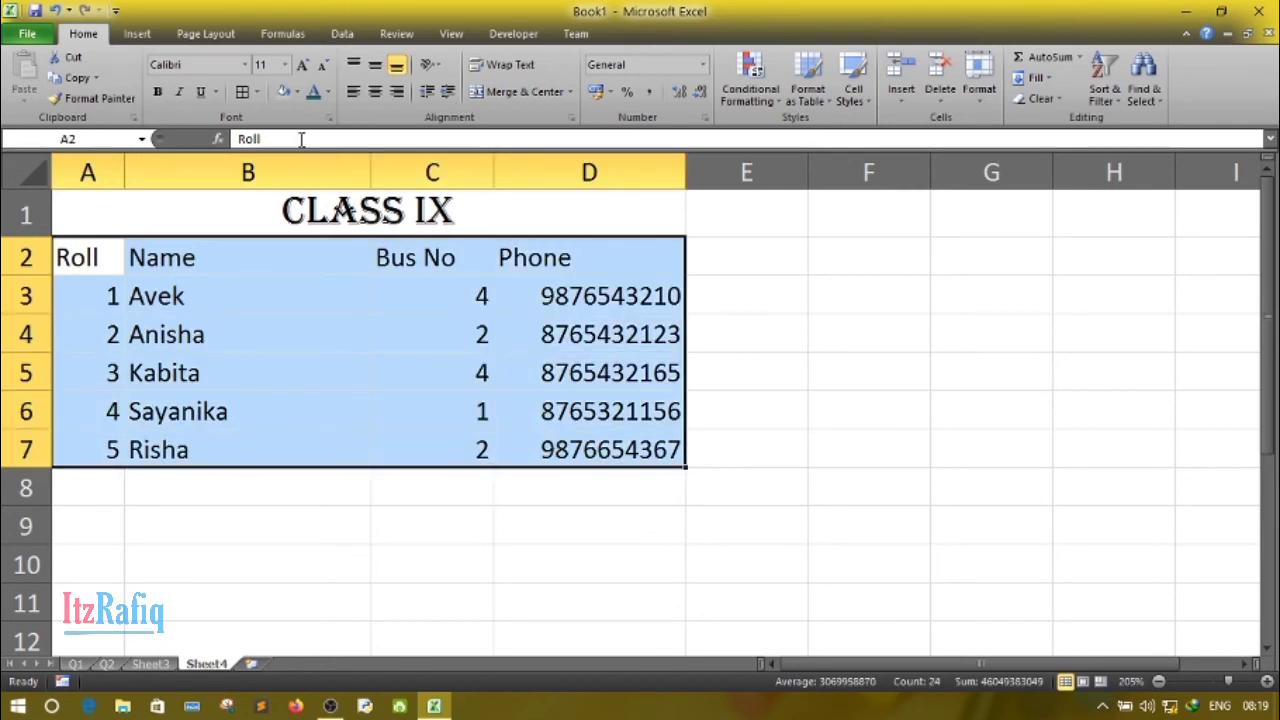
click(258, 92)
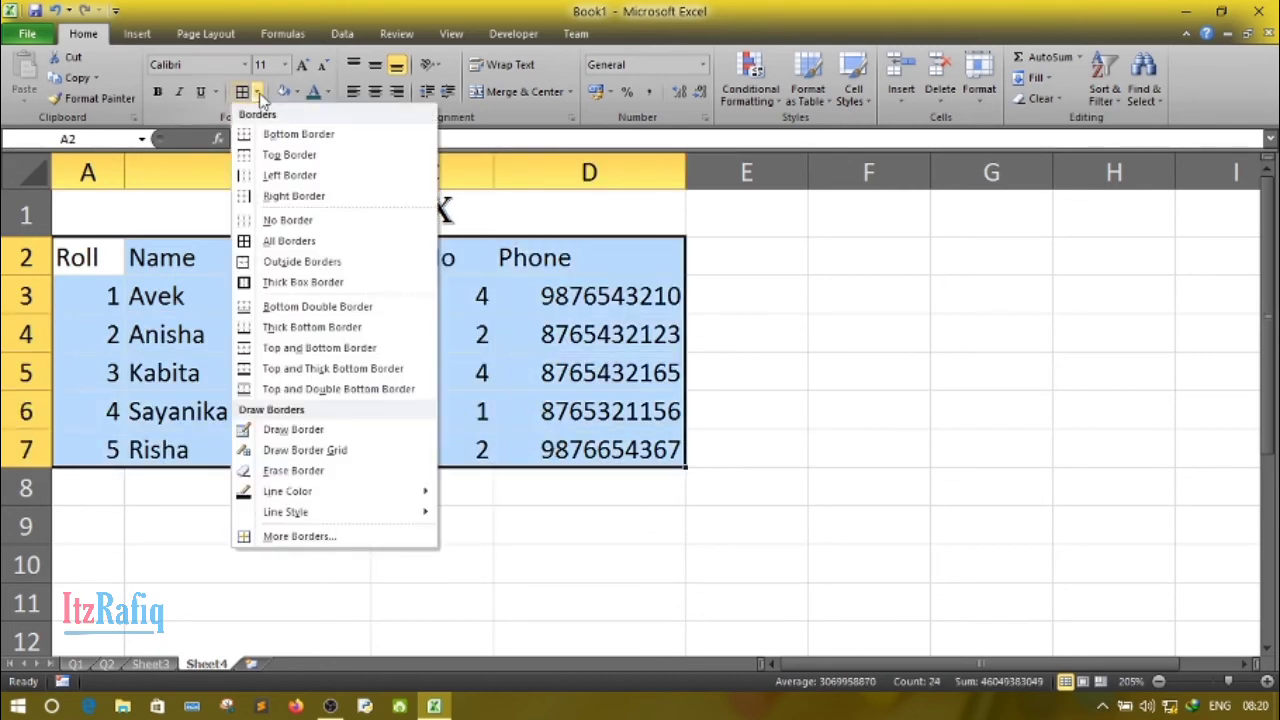
click(284, 246)
click(260, 608)
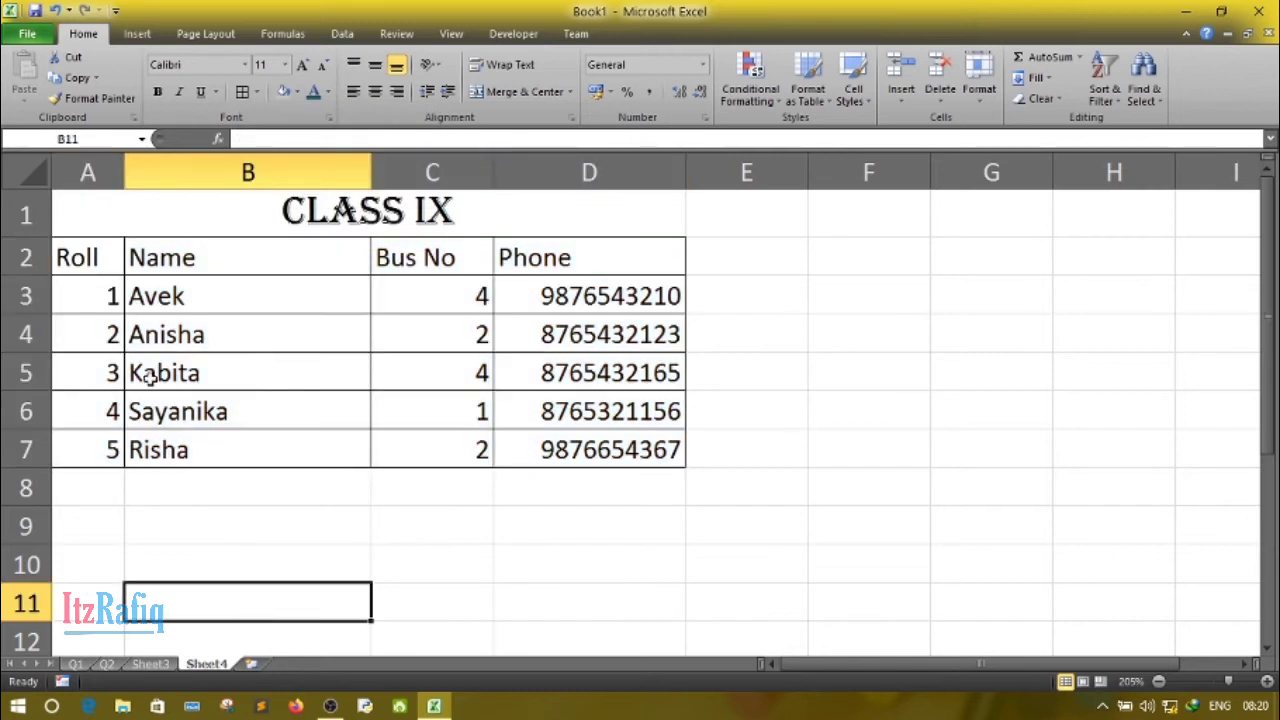
- Give the header row A2:D2 a dark blue fill and a white font colour
drag(82, 262, 582, 262)
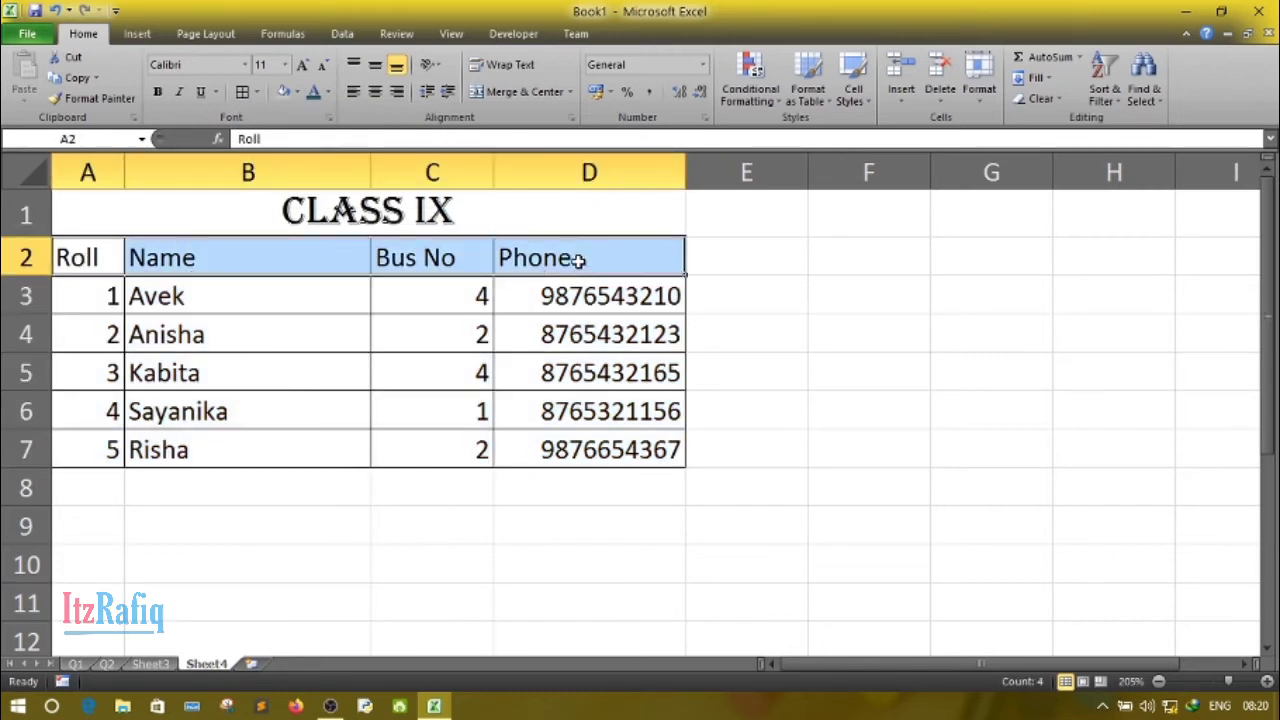
click(298, 92)
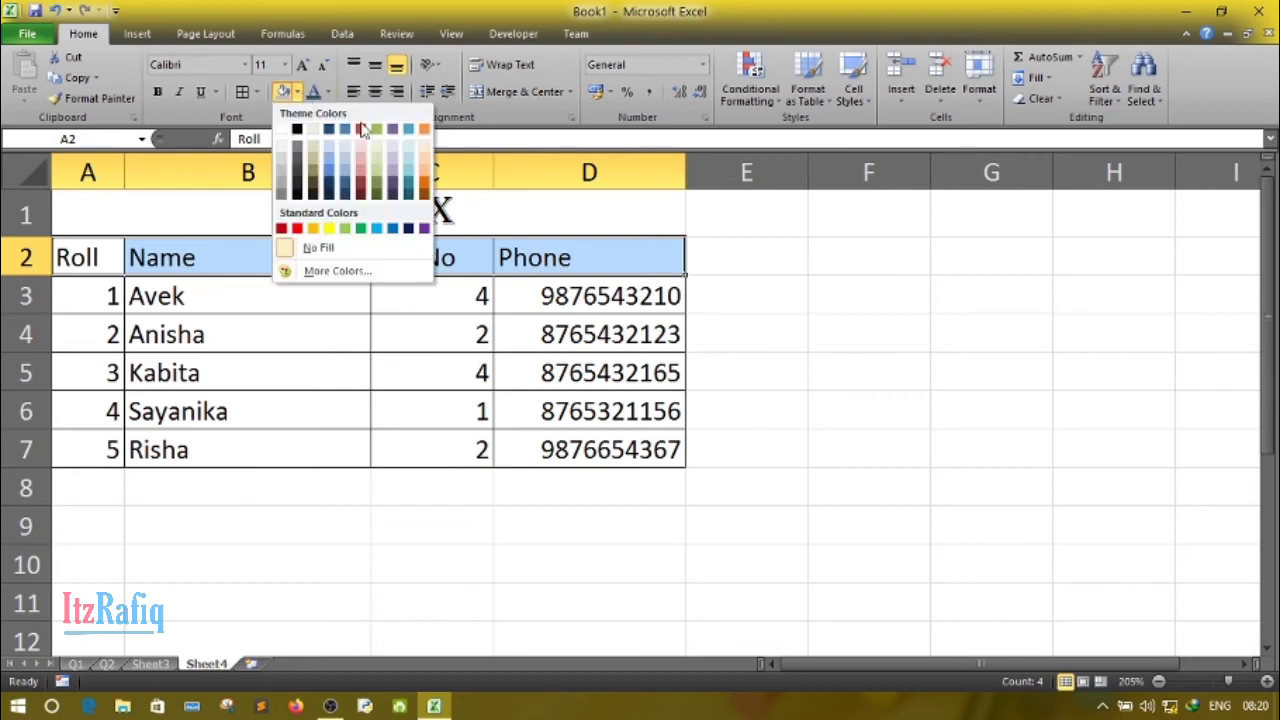
click(409, 230)
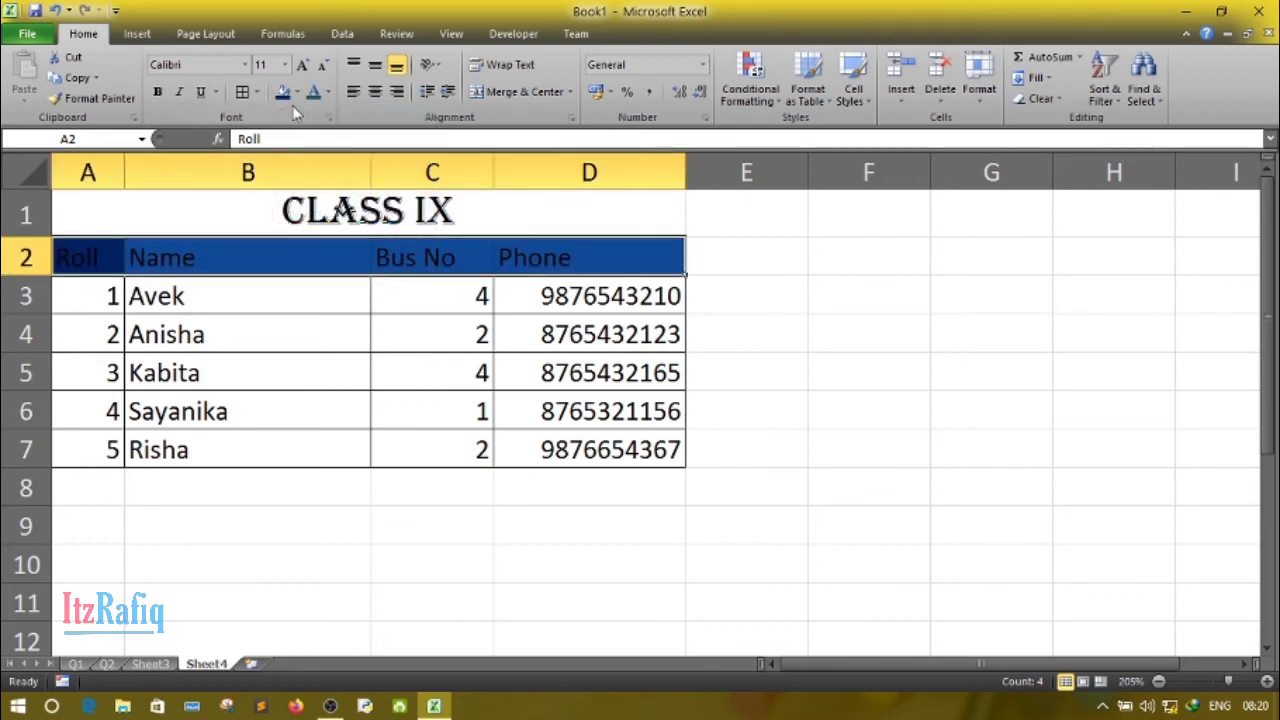
click(327, 94)
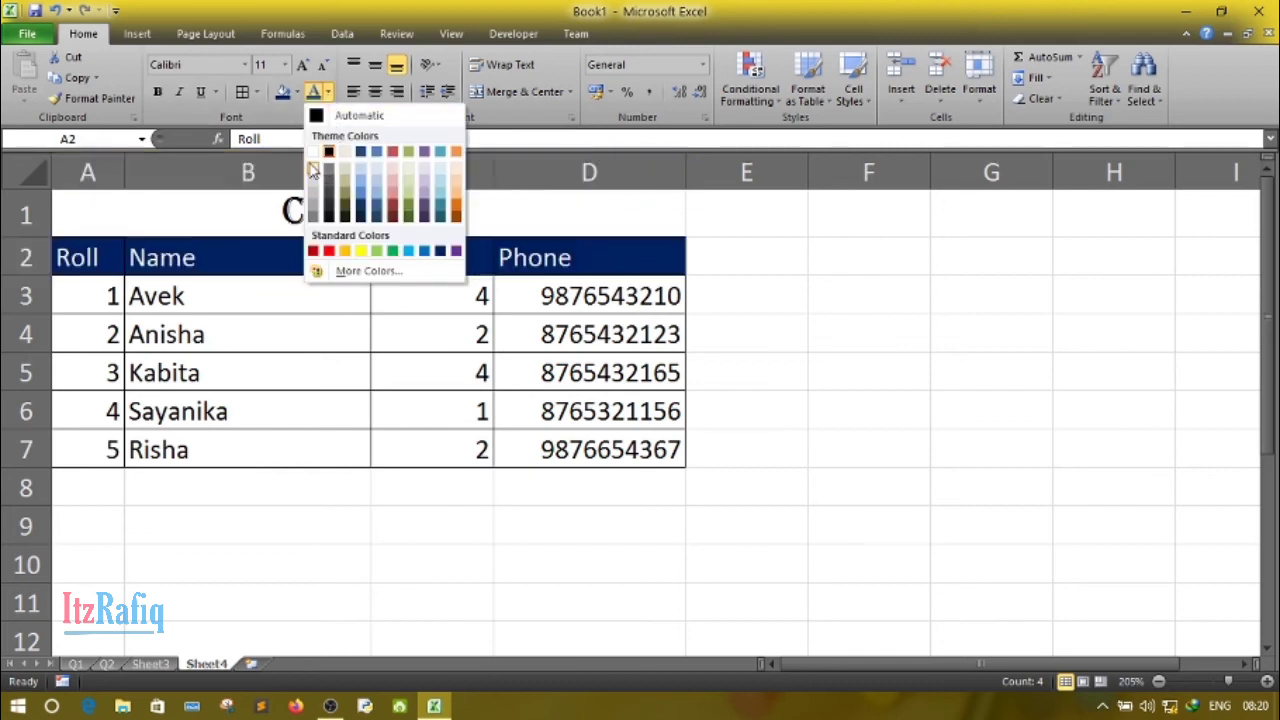
click(313, 149)
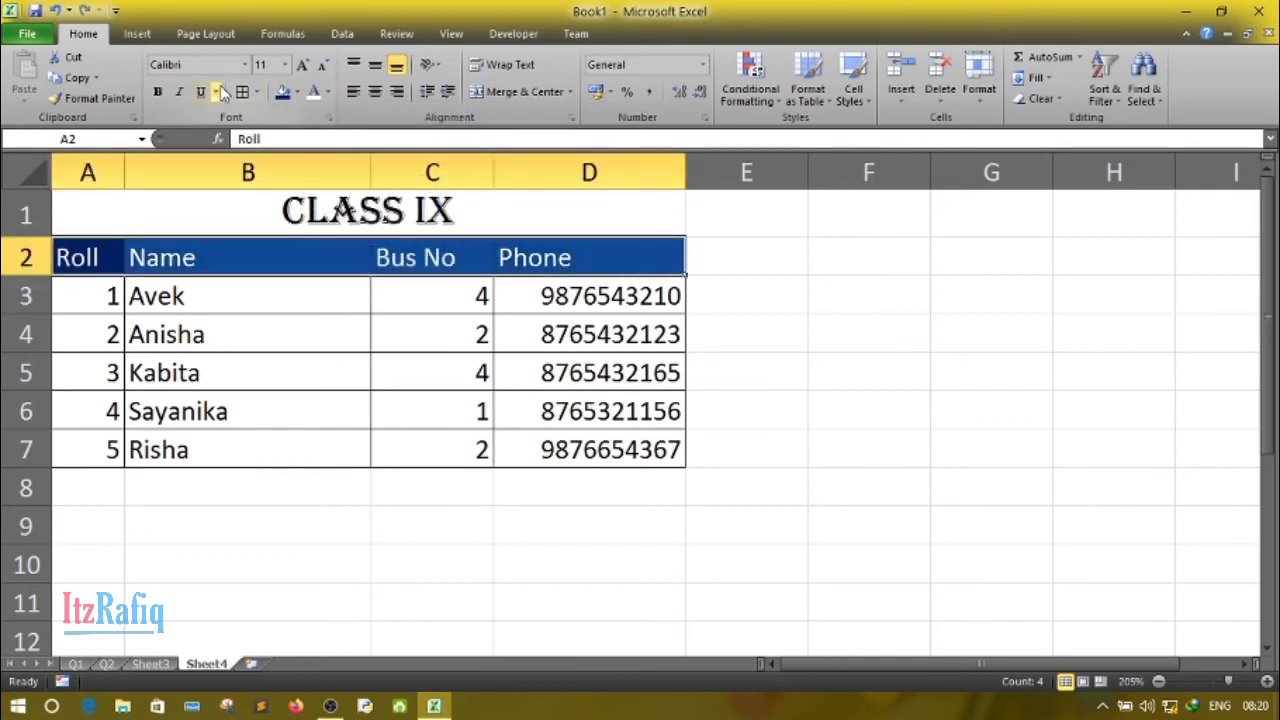
- Set the header row's font to Cambria and make its text bold
click(246, 66)
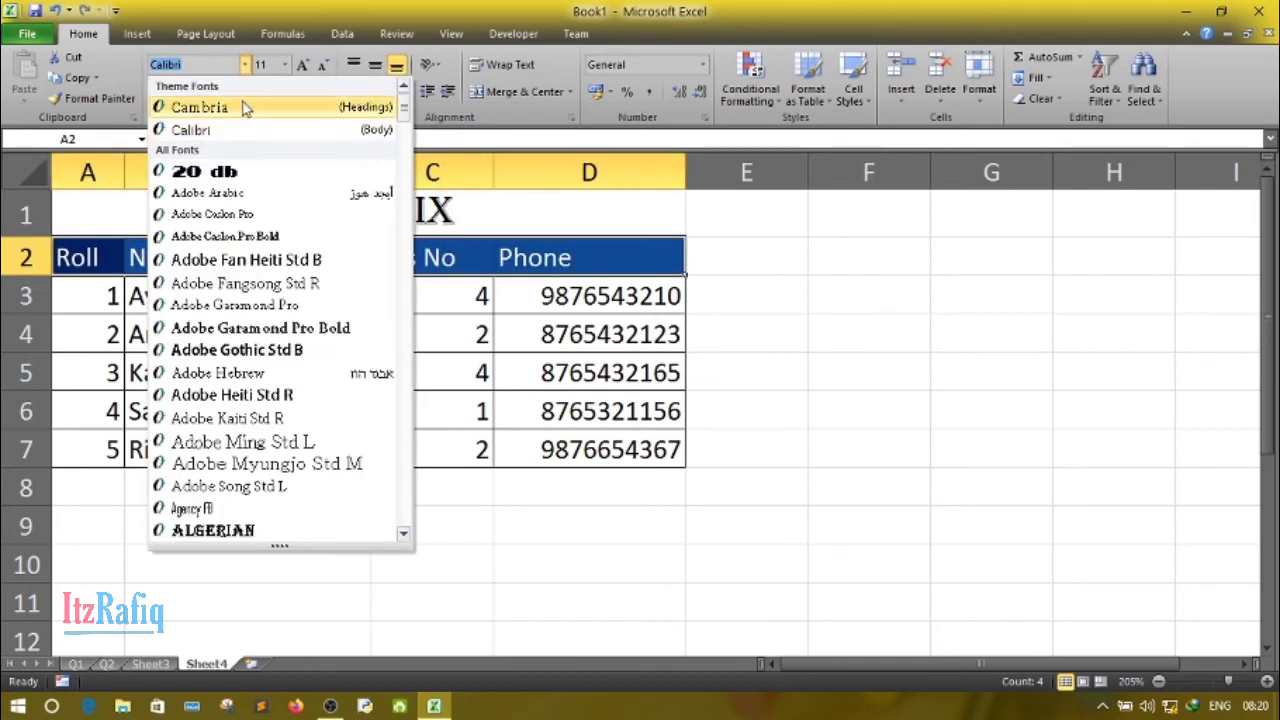
click(242, 106)
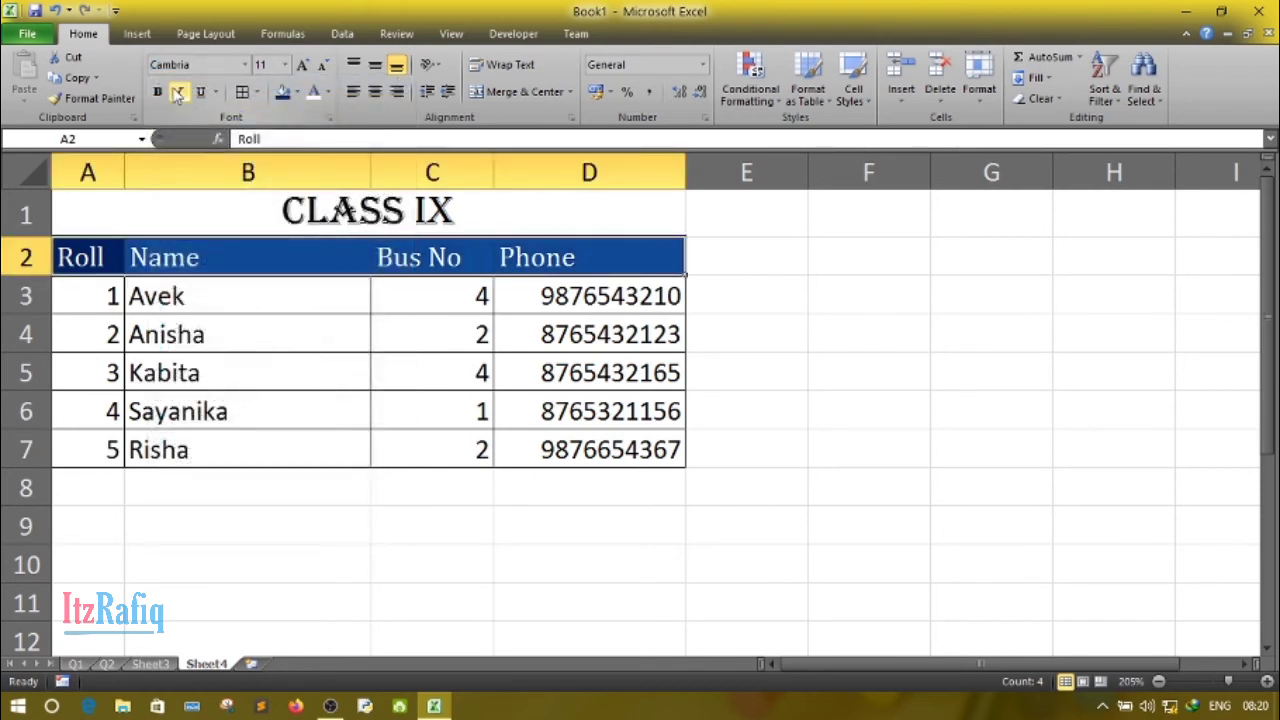
click(157, 92)
click(330, 422)
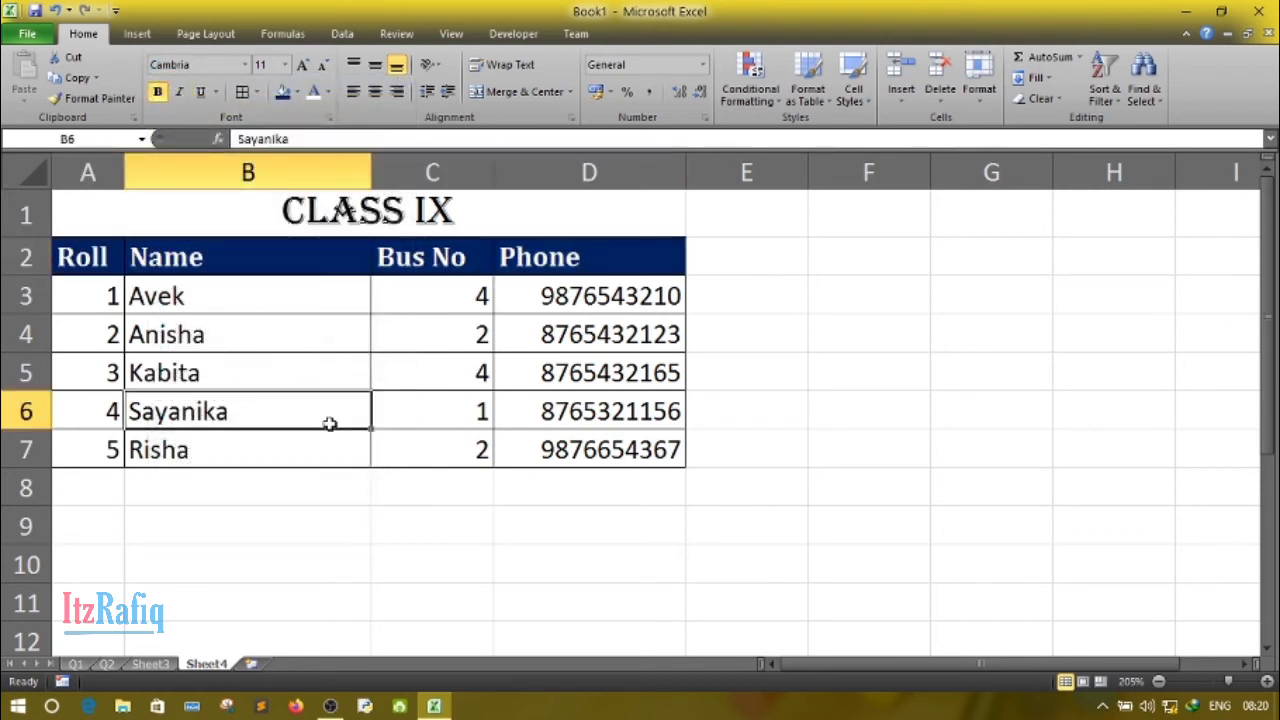
- Fill the student data cells A3:D7 with a light blue shade of the dark blue theme colour
click(103, 296)
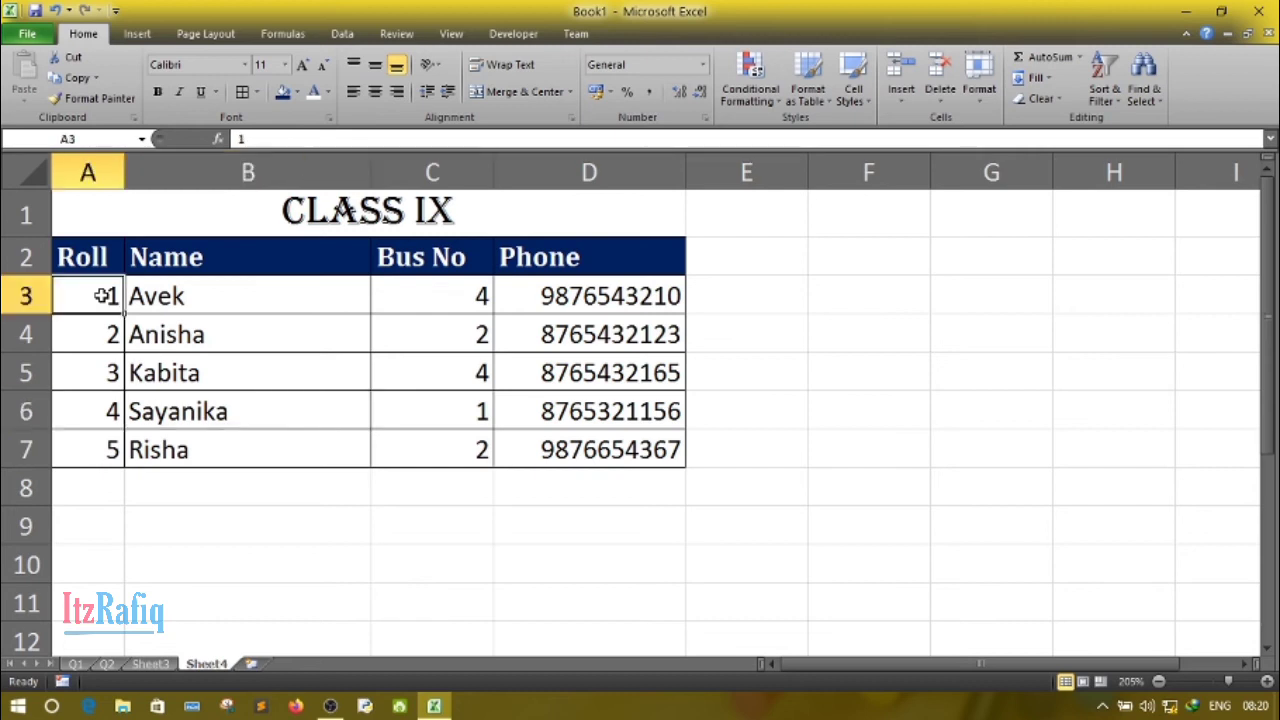
click(279, 444)
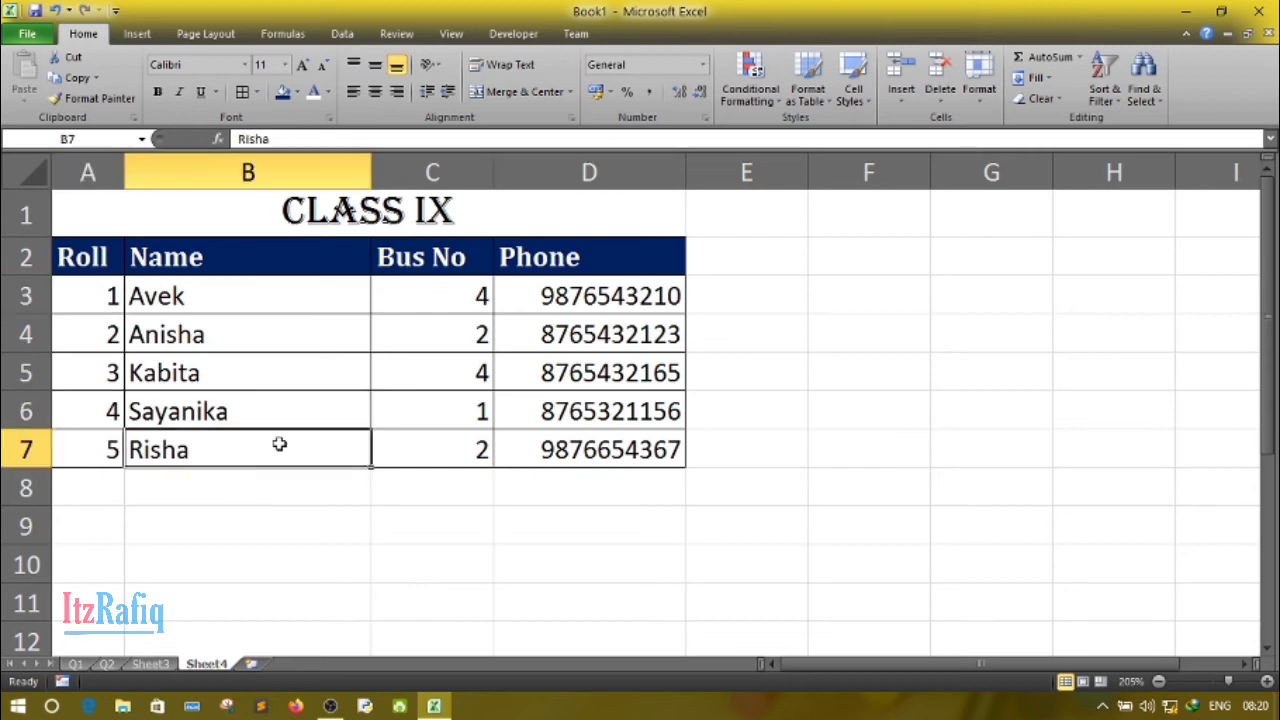
click(85, 292)
drag(84, 292, 597, 450)
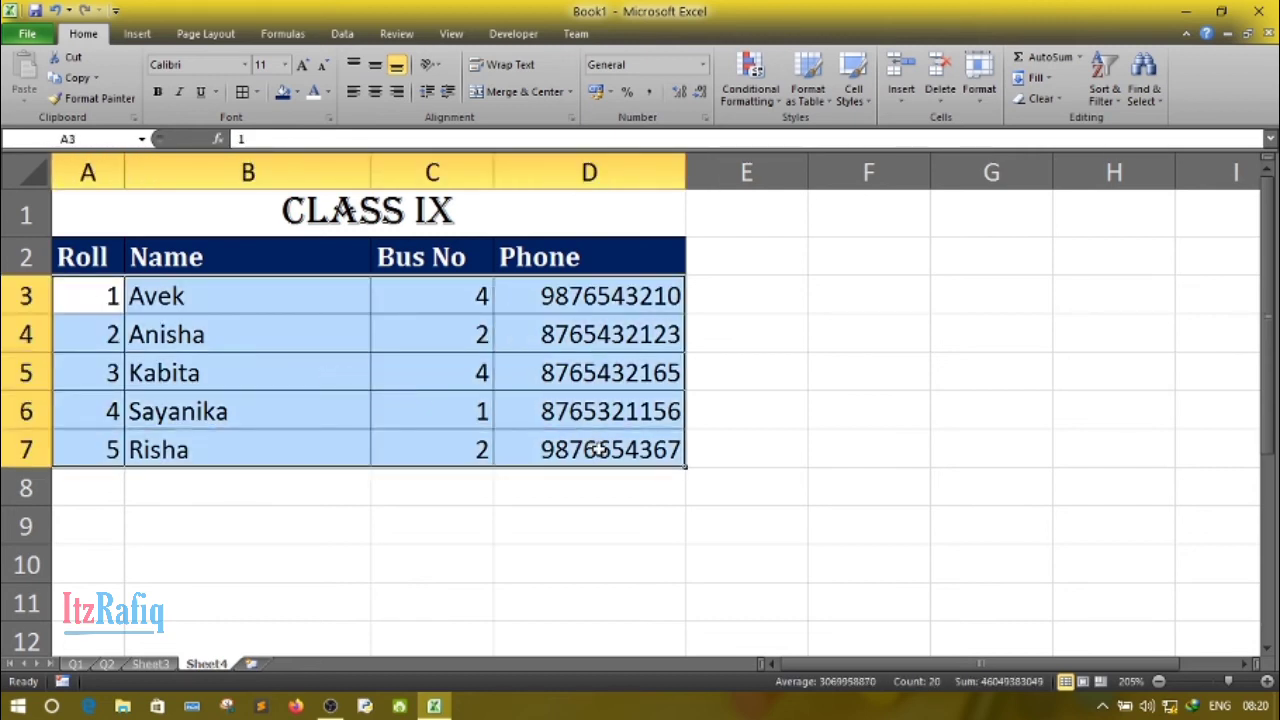
click(296, 94)
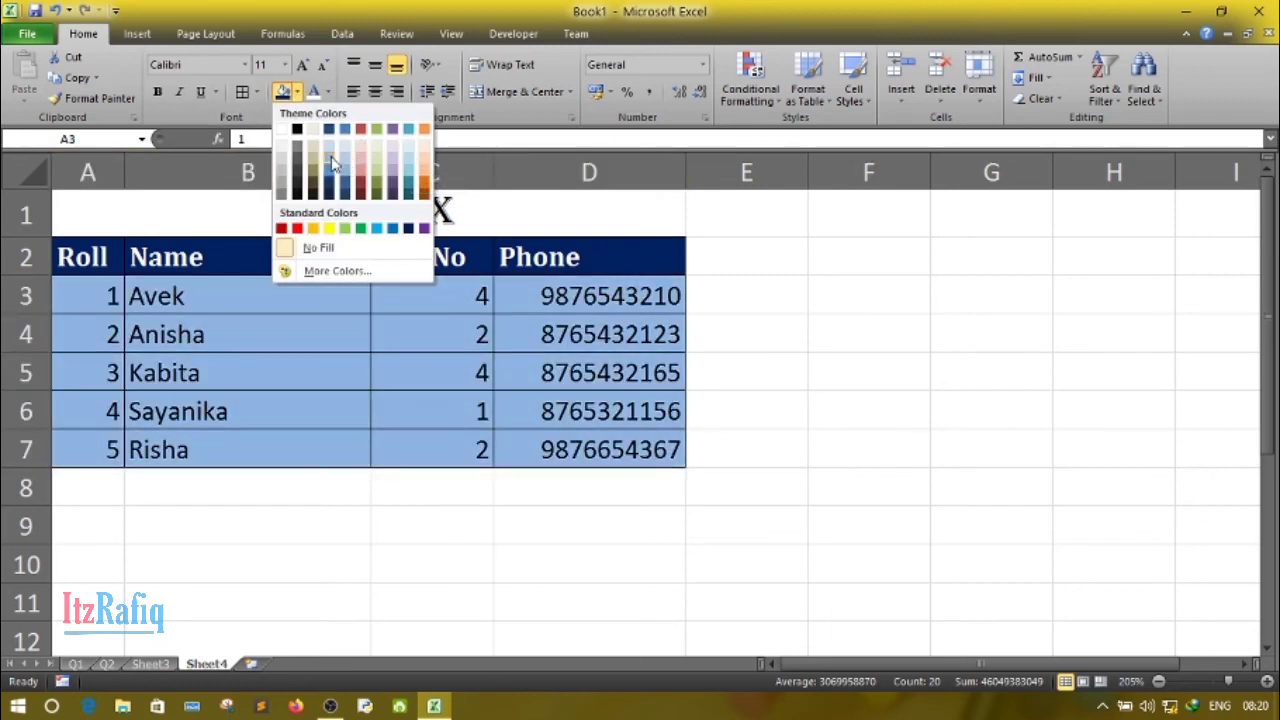
click(331, 150)
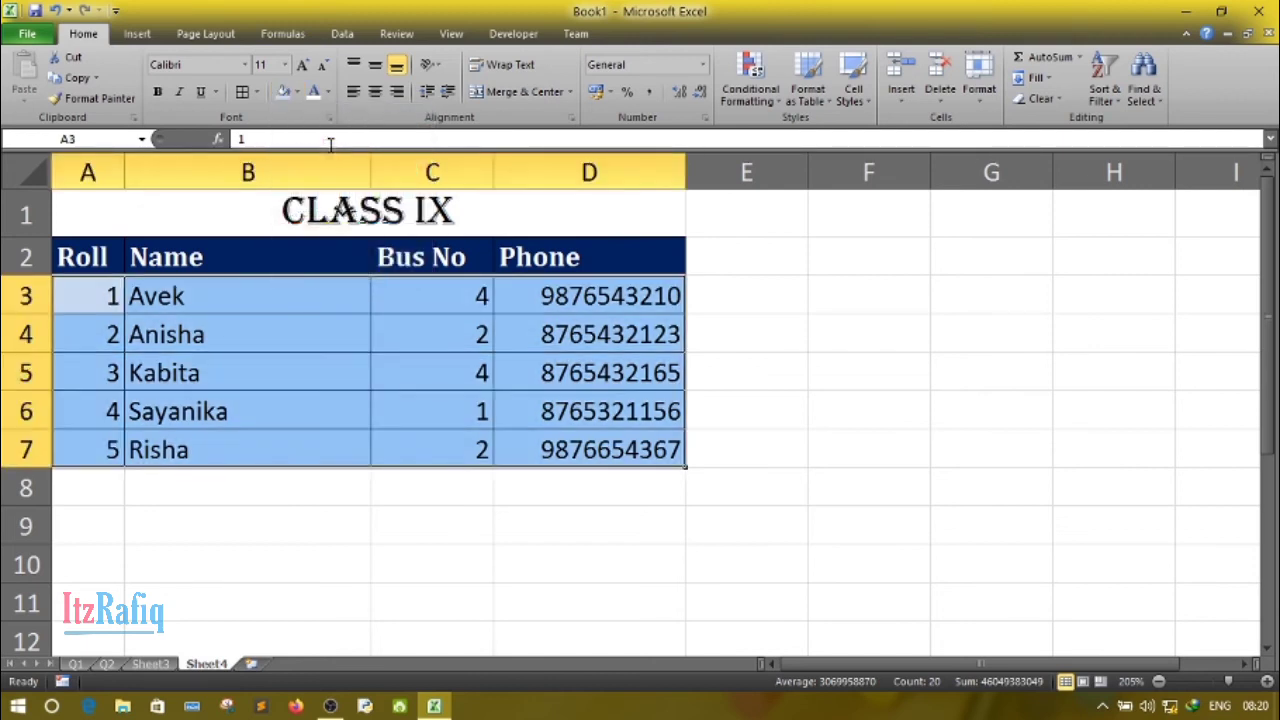
click(364, 436)
click(305, 601)
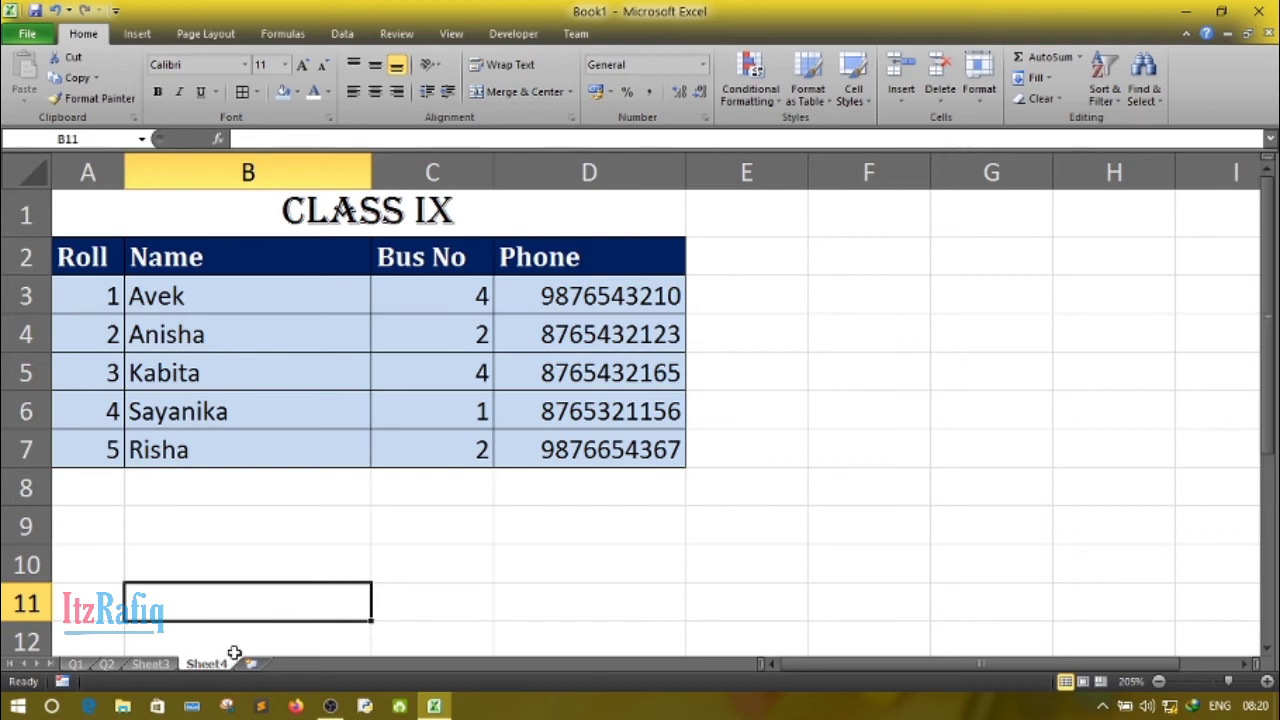
- Rename the Sheet4 worksheet as Q4
double_click(205, 663)
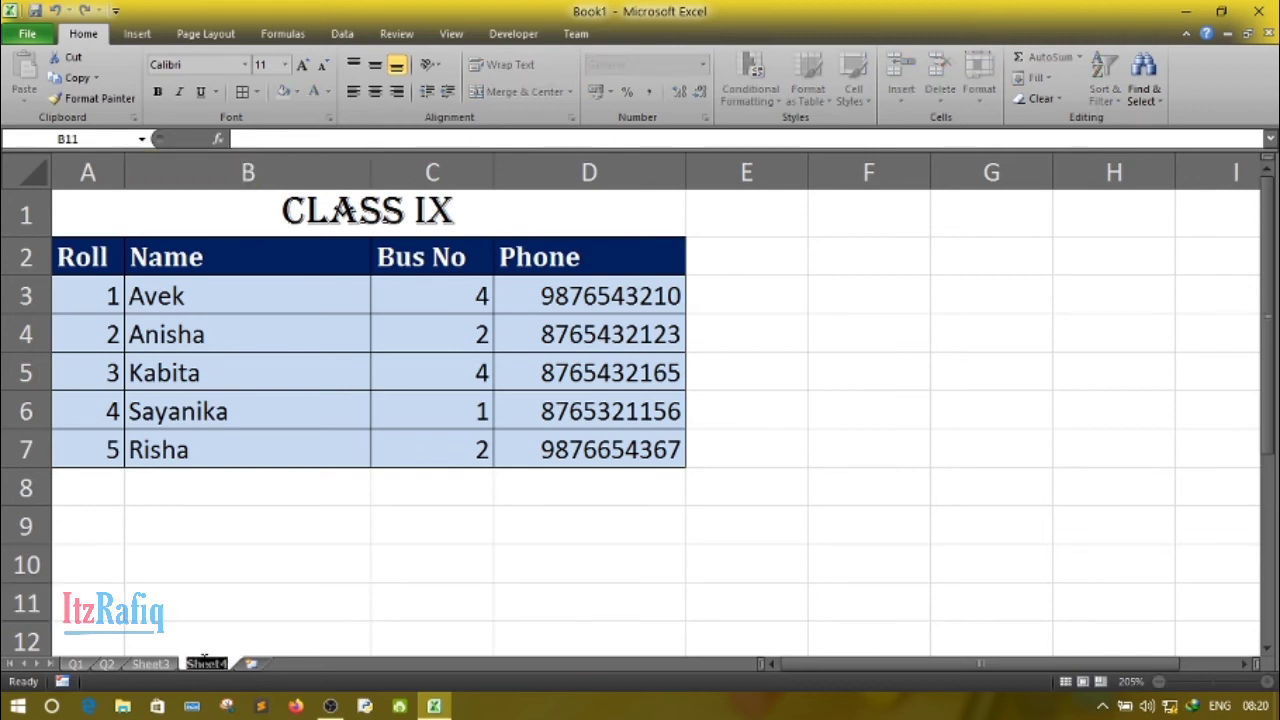
text(Q4)
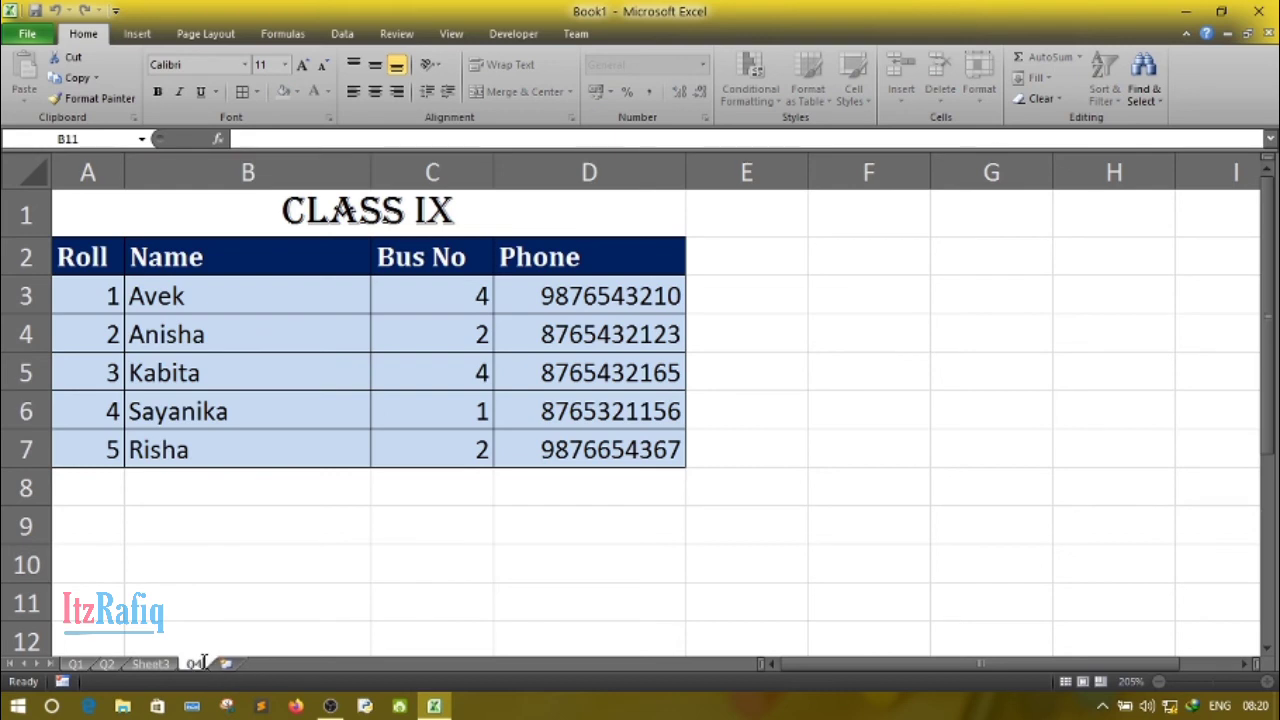
click(229, 614)
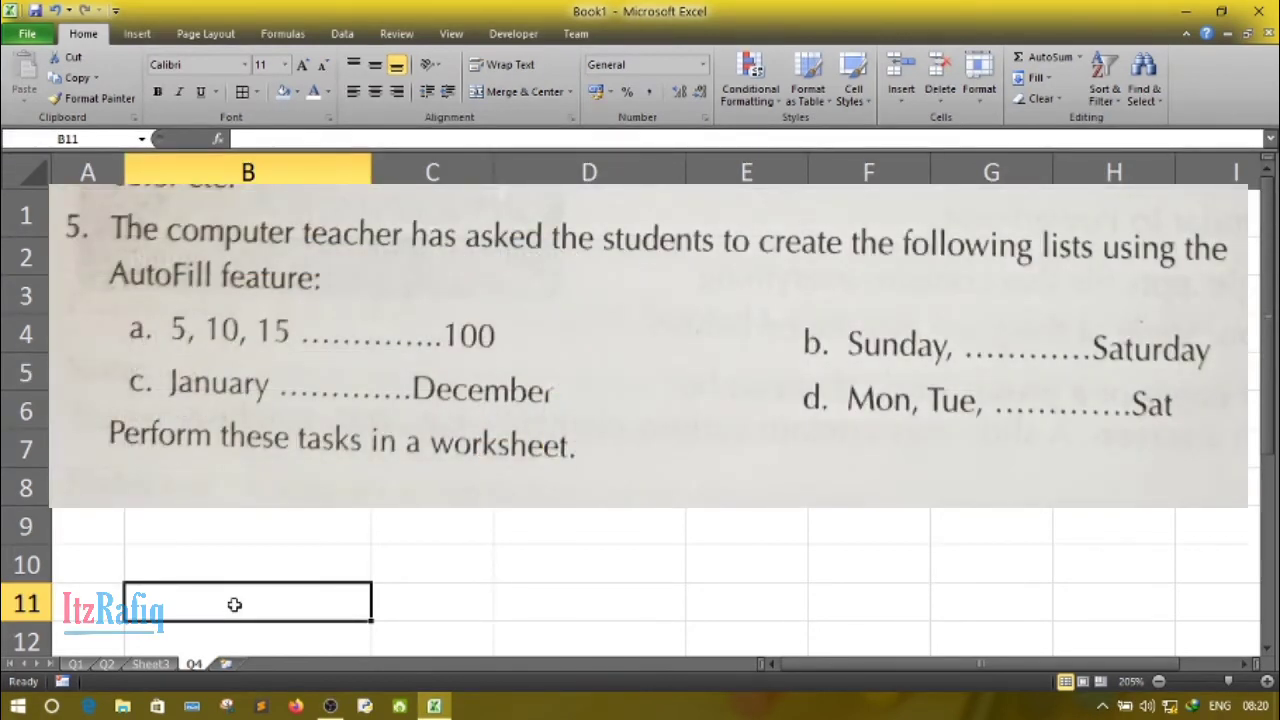
- Insert a new worksheet after Q4 and enter 5 in A1 and 10 in B1 to start the number series
click(226, 663)
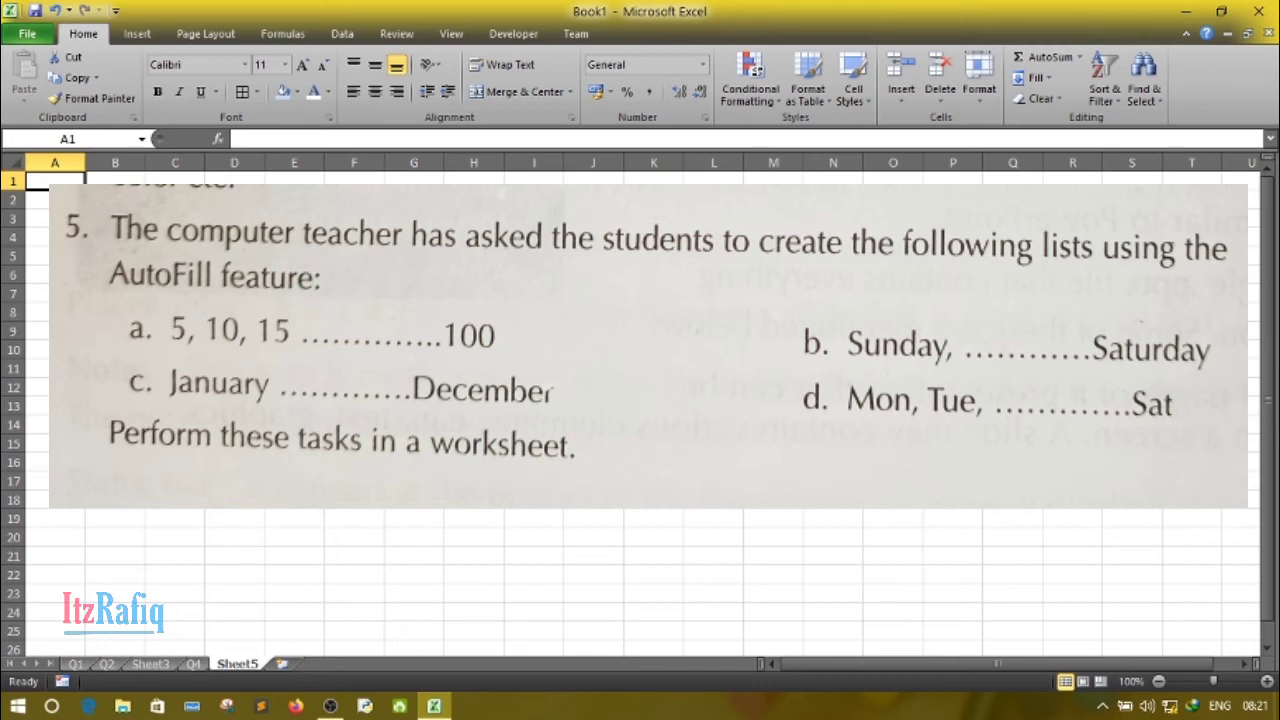
scroll(283, 280, up, 5)
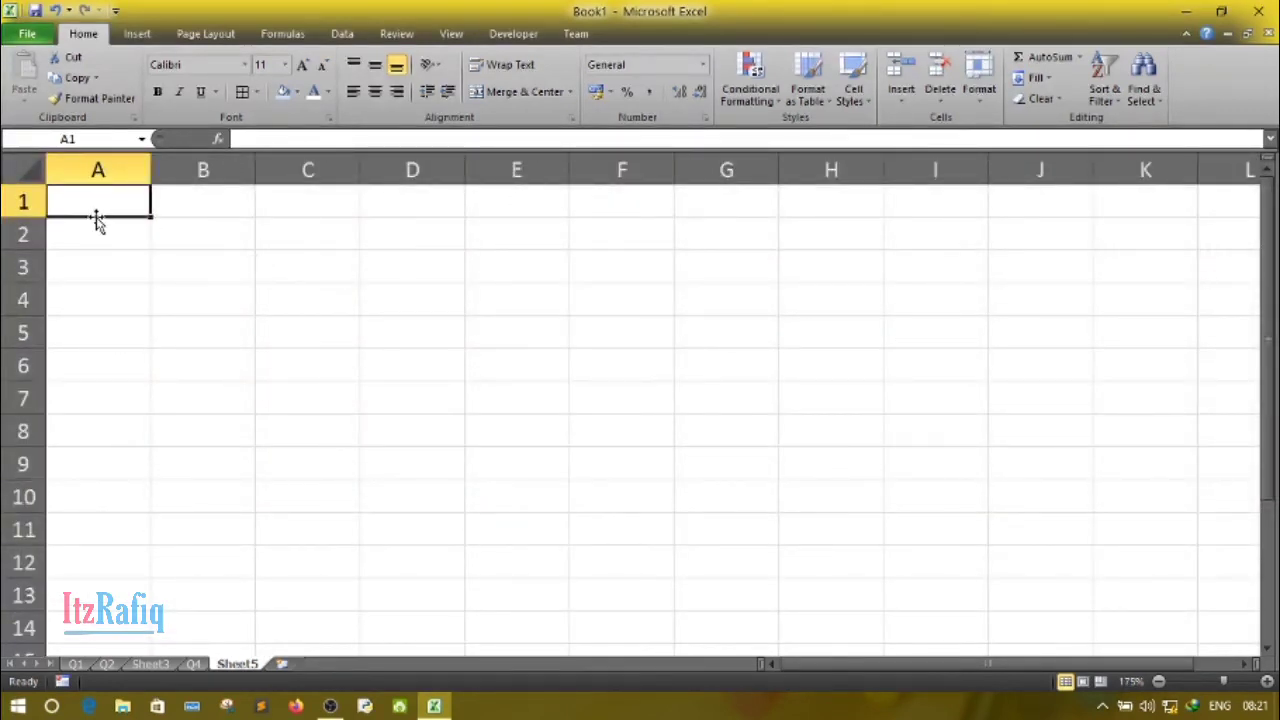
text(5)
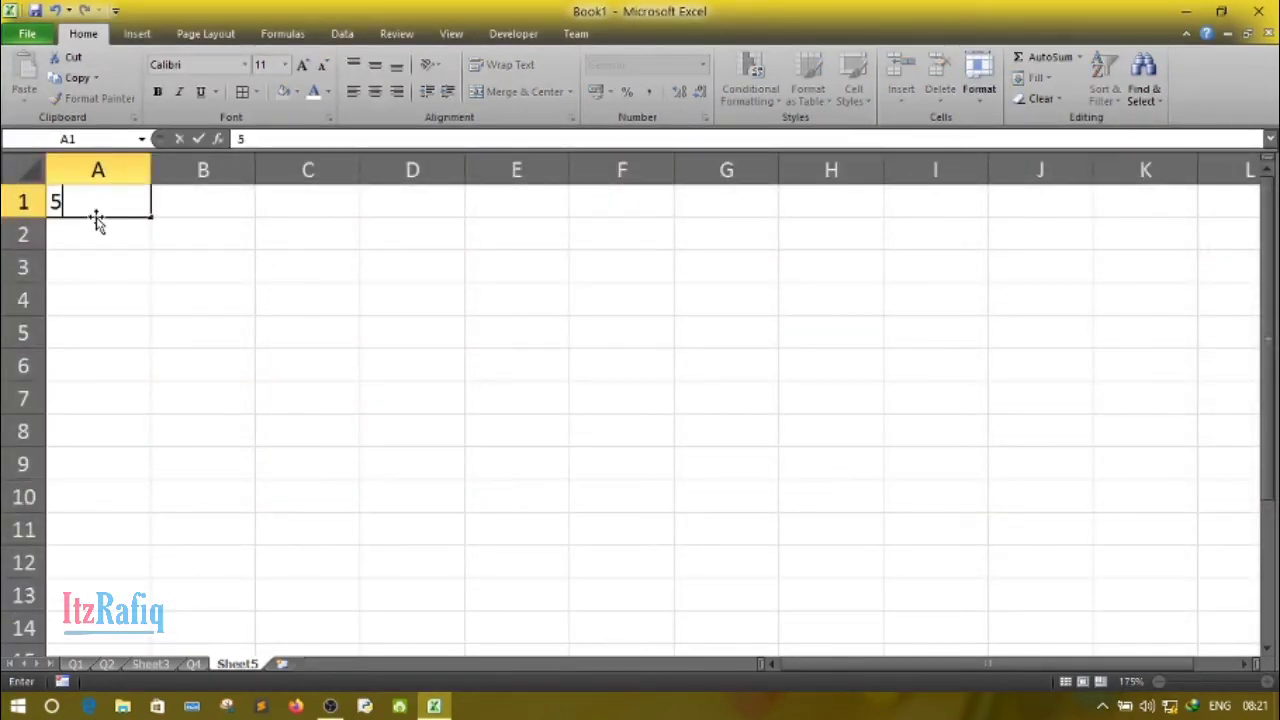
key(Tab)
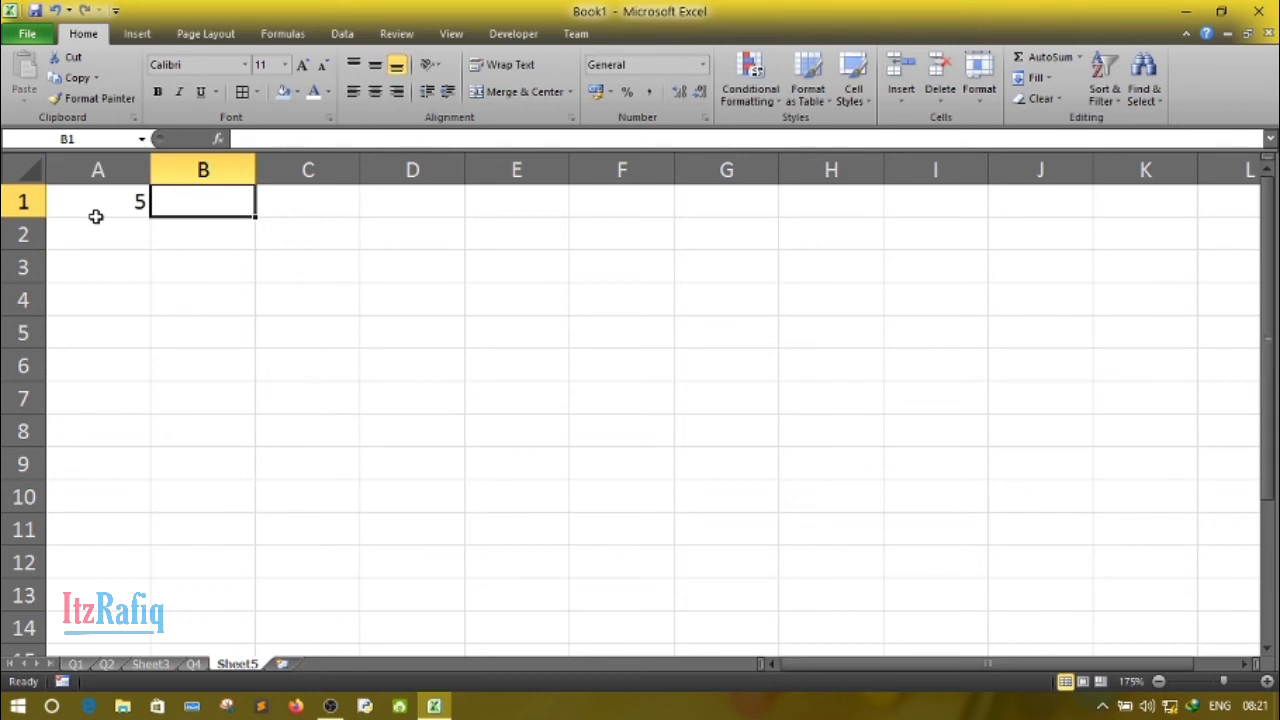
text(10)
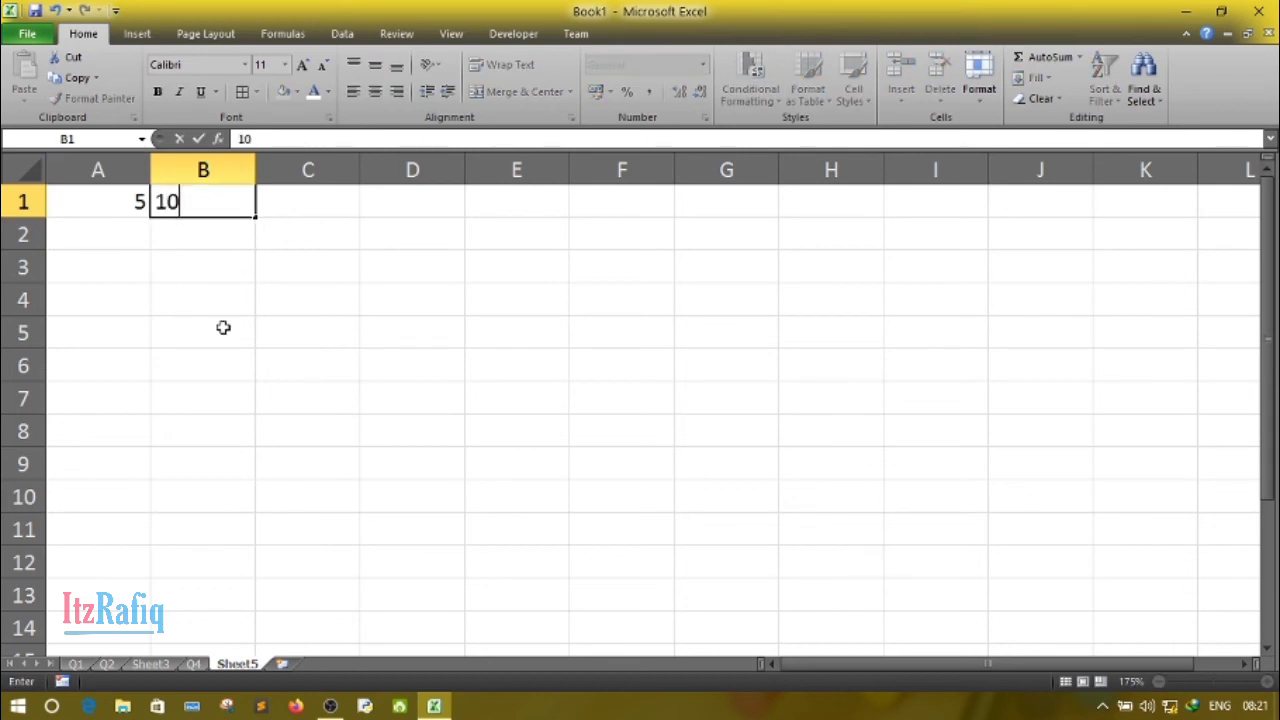
click(223, 330)
click(121, 203)
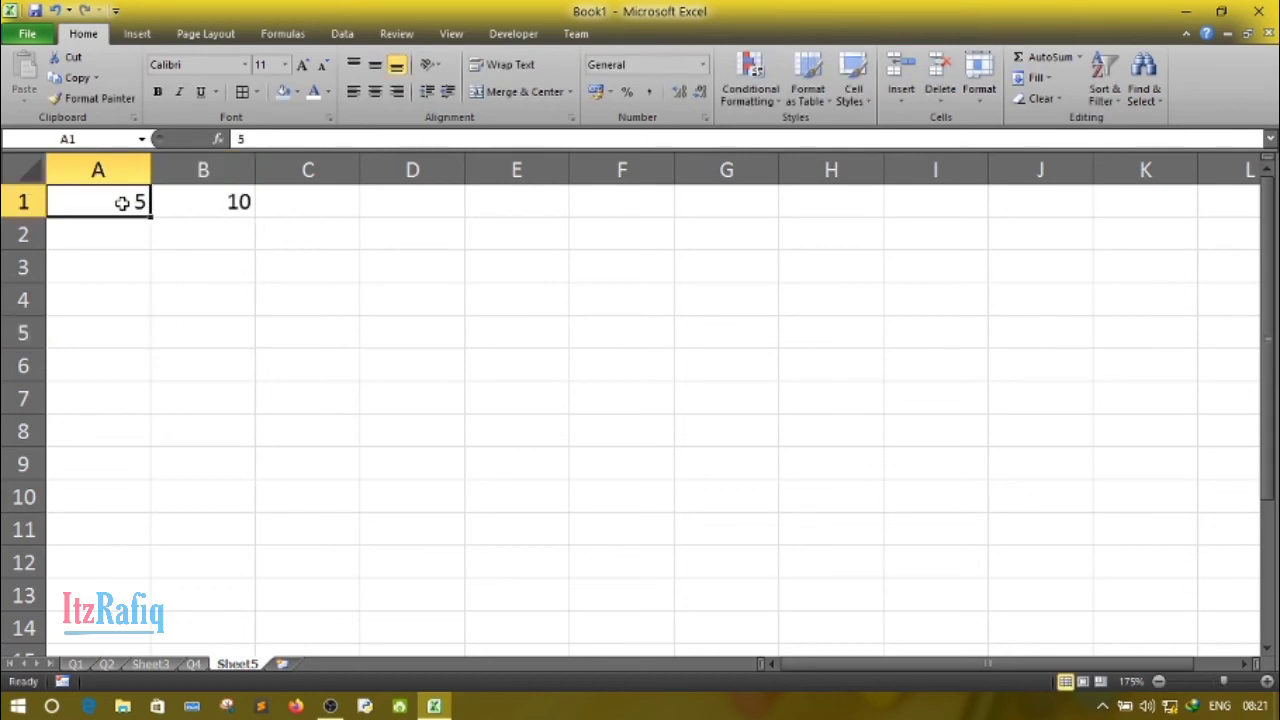
click(178, 346)
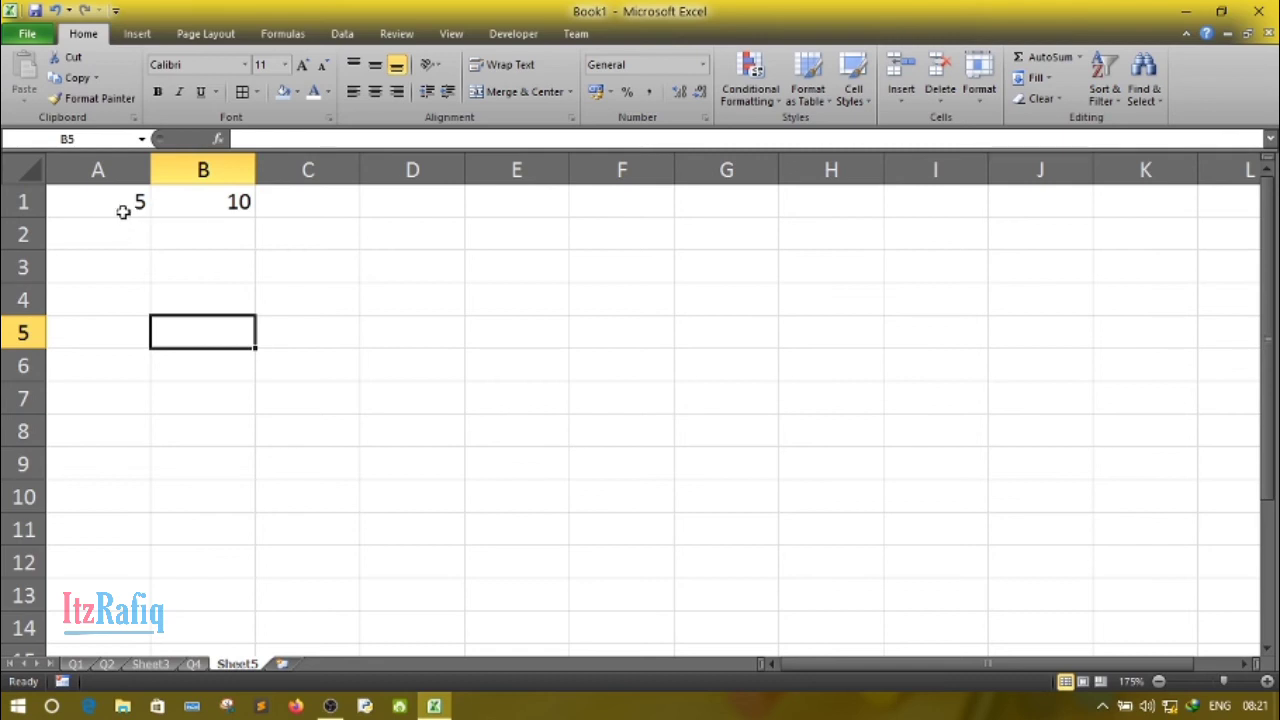
- AutoFill the series from A1:B1 across row 1 until it reaches 100 in T1
drag(97, 206, 207, 204)
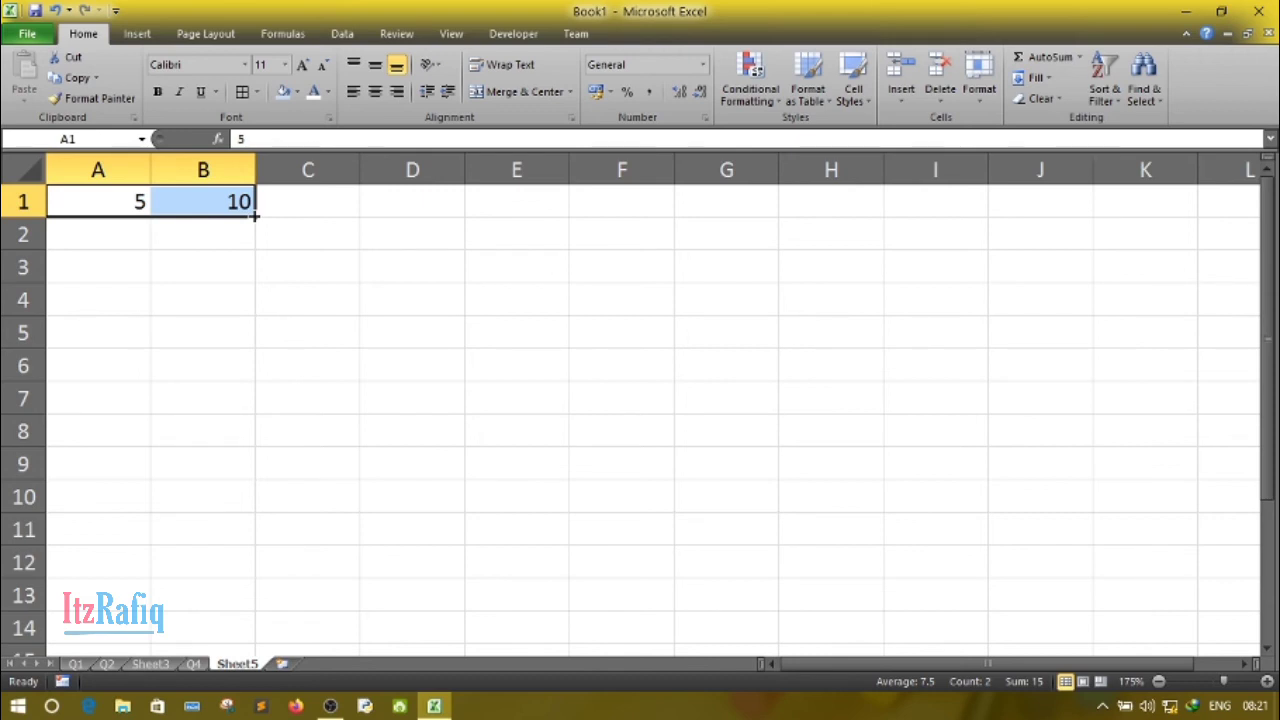
drag(255, 215, 286, 223)
click(324, 459)
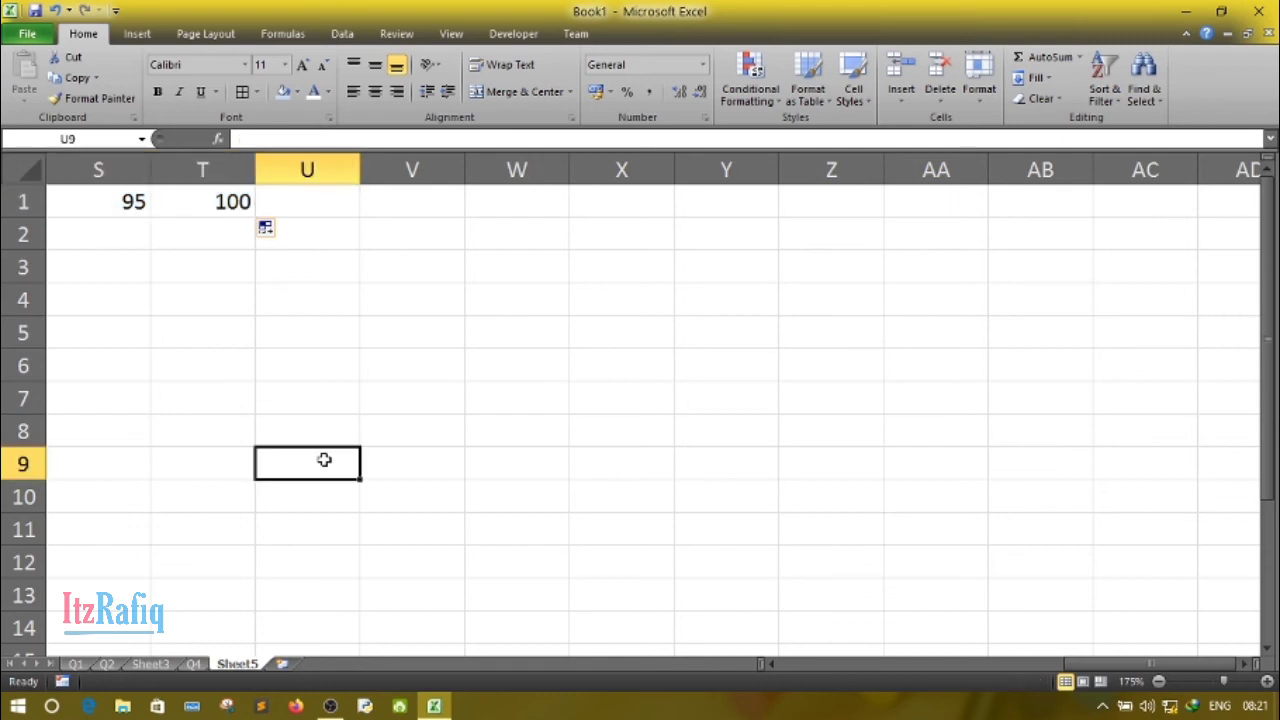
drag(1077, 664, 731, 629)
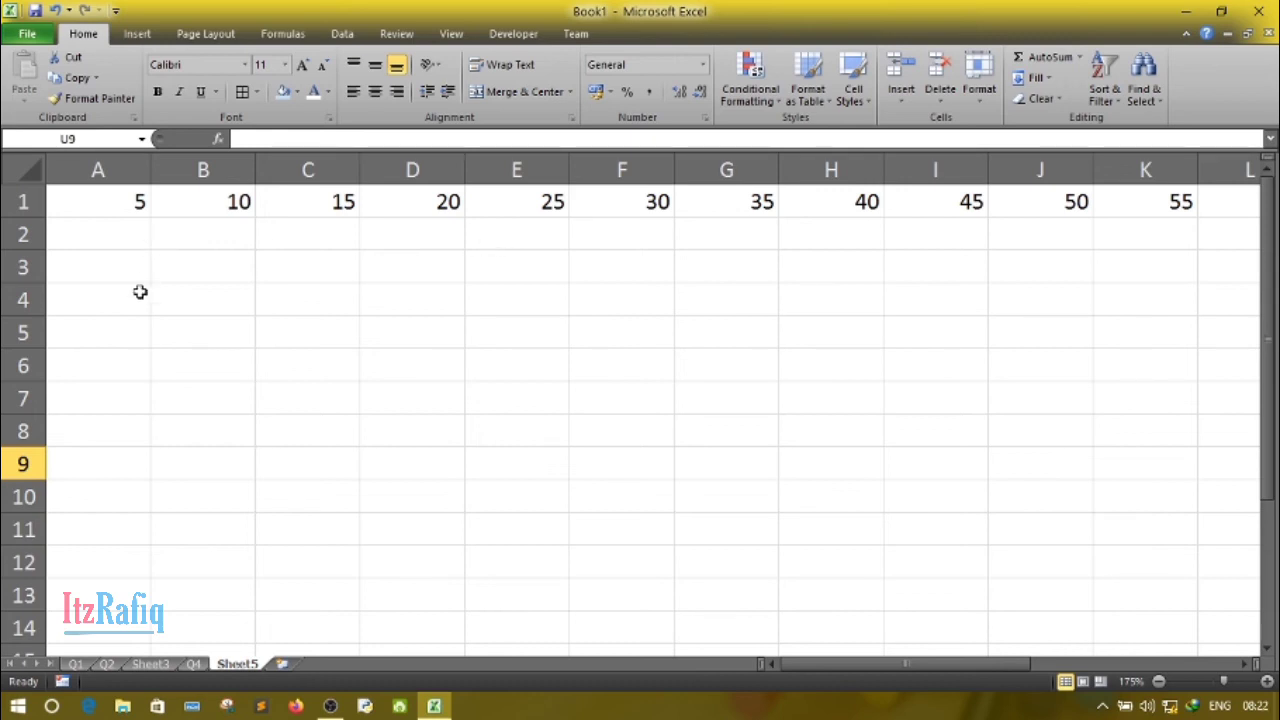
- Enter Sunday in A3 and AutoFill the full weekday names across row 3 to Saturday in G3
click(112, 267)
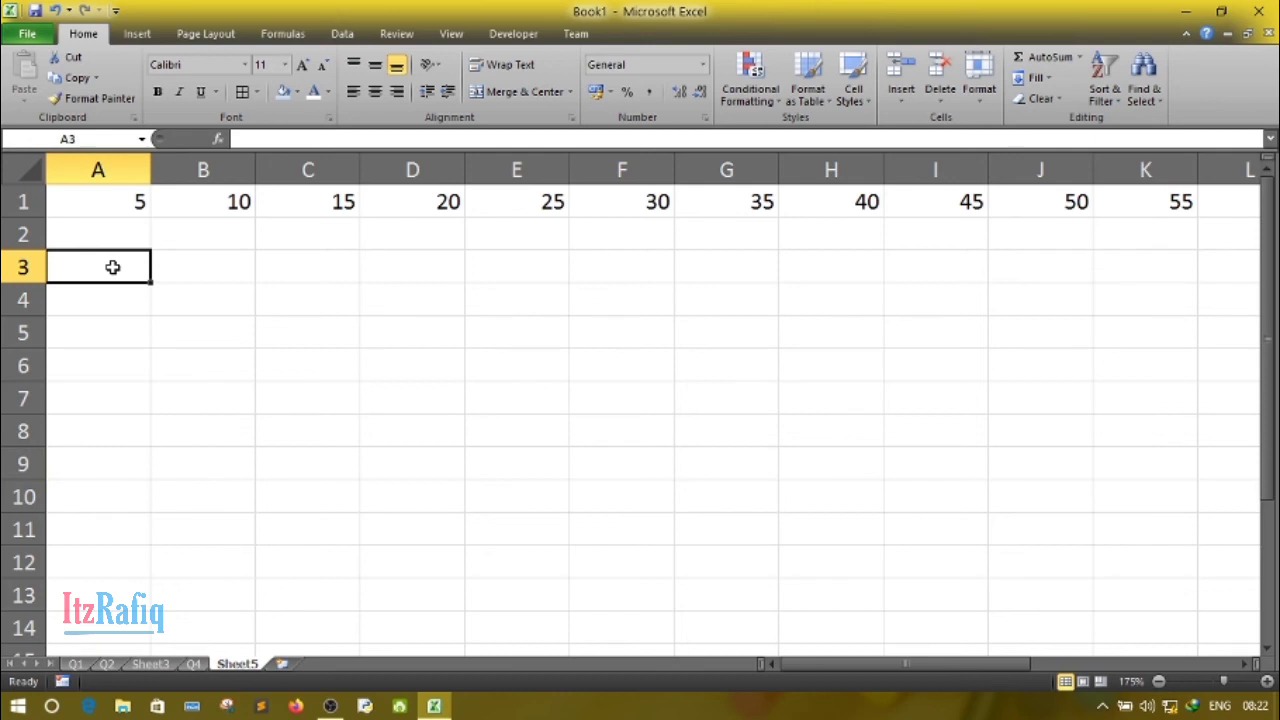
text(Sunday)
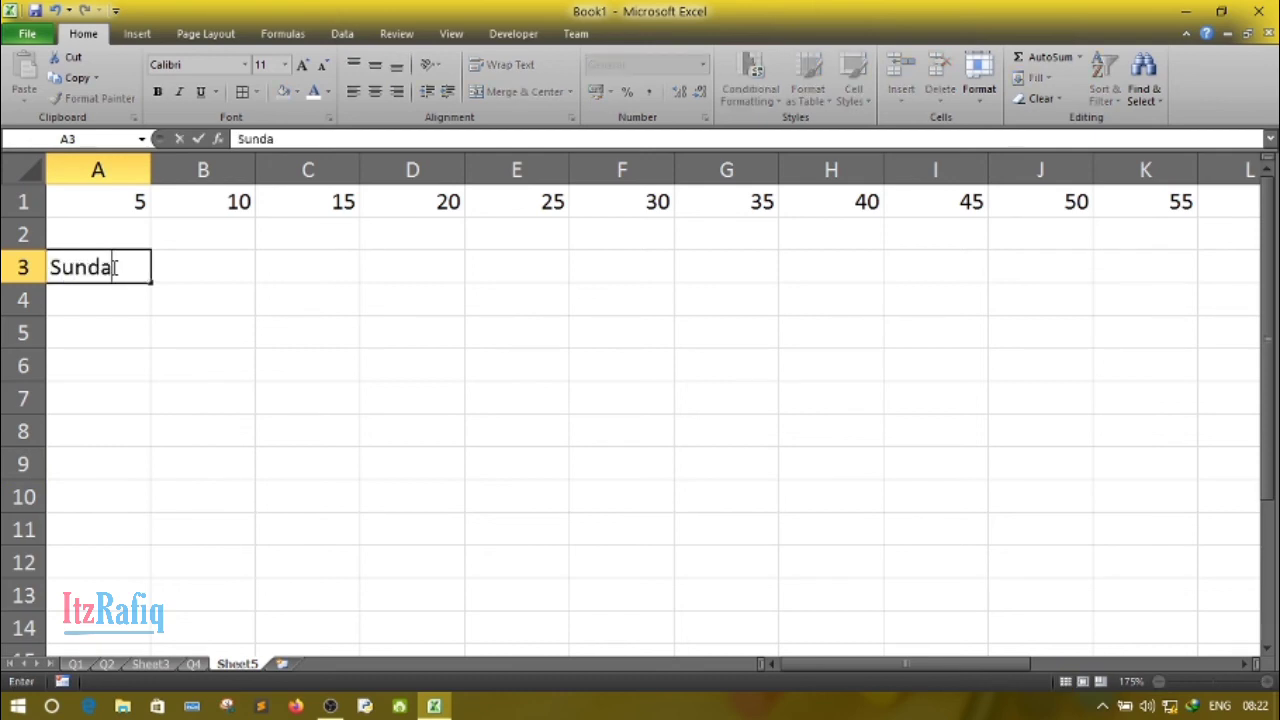
click(134, 303)
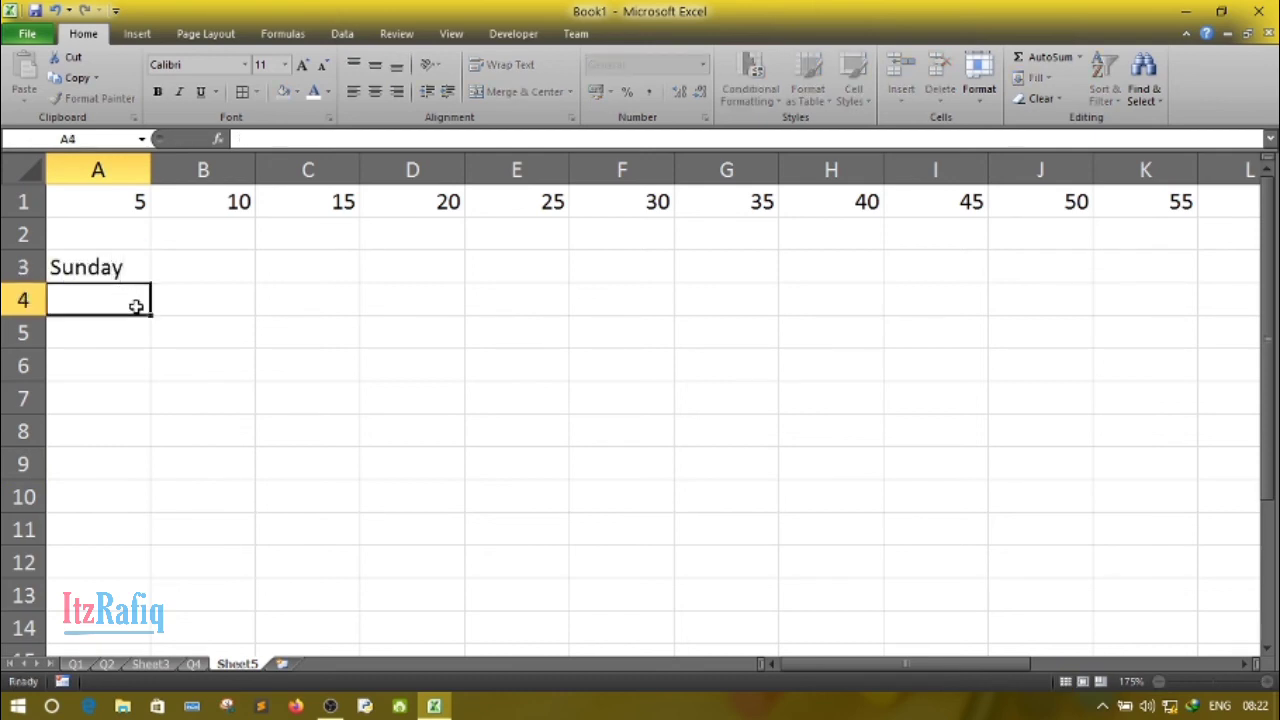
click(181, 276)
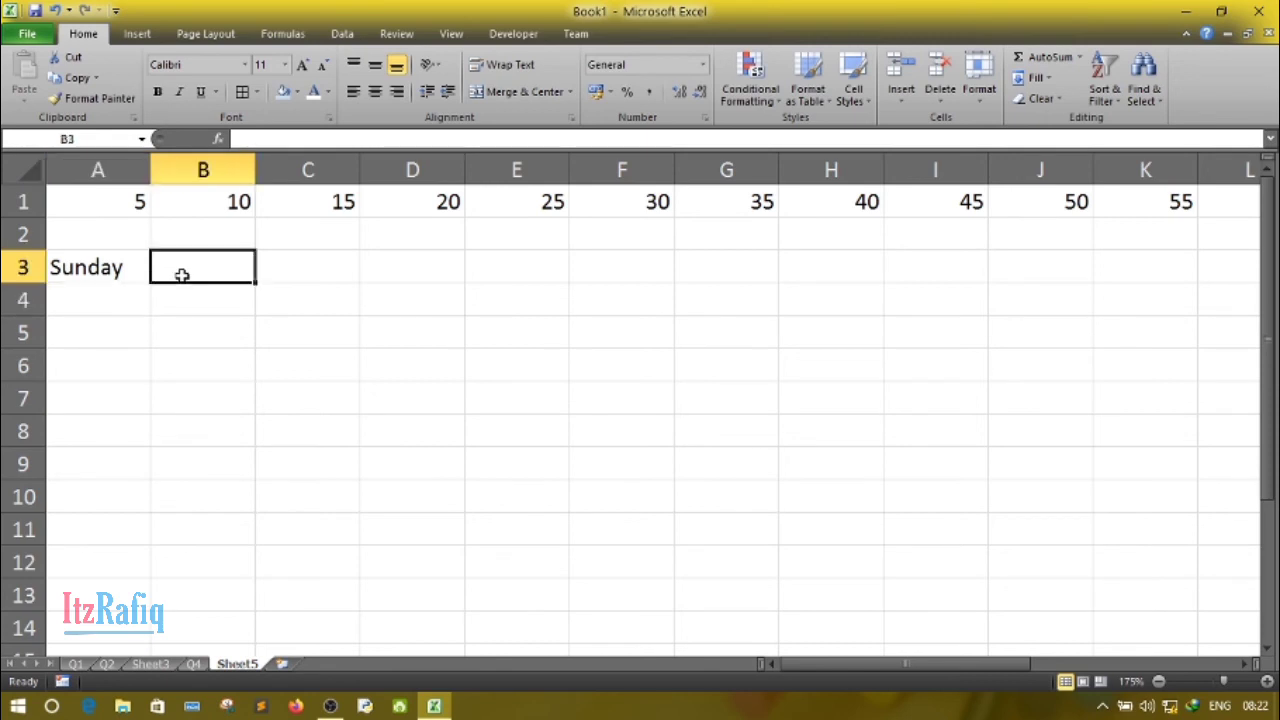
click(99, 277)
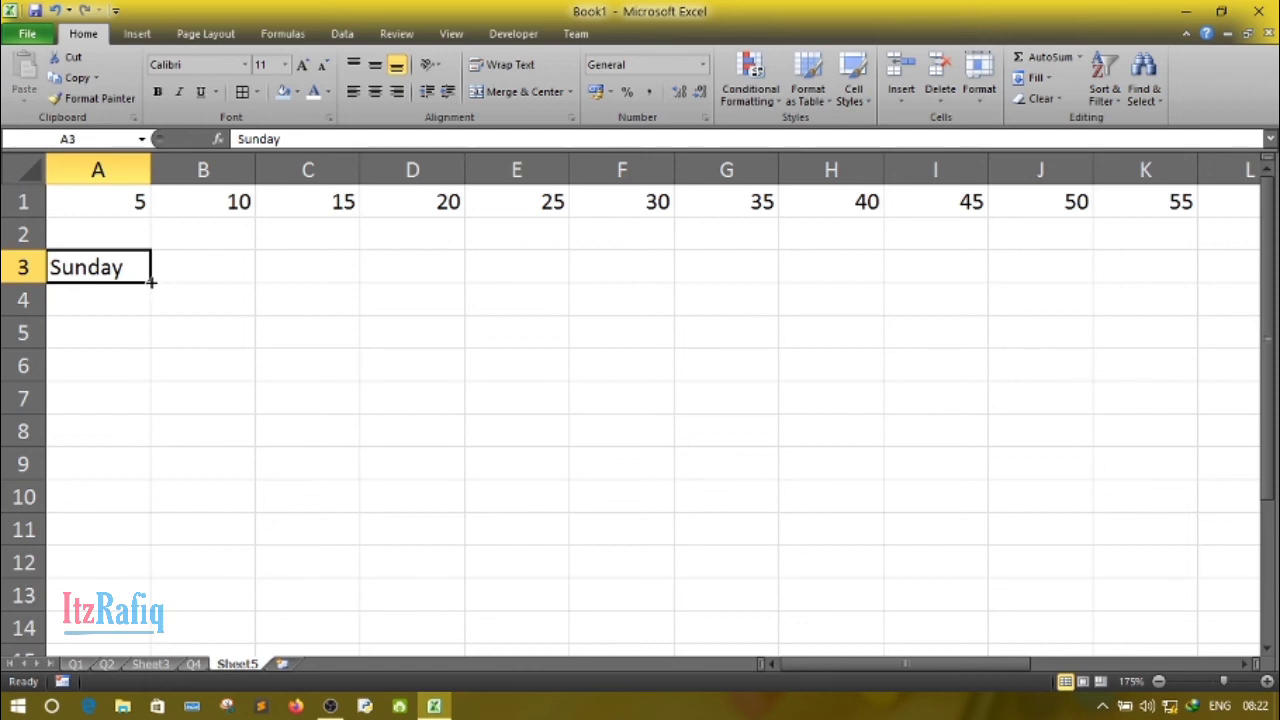
drag(150, 282, 753, 347)
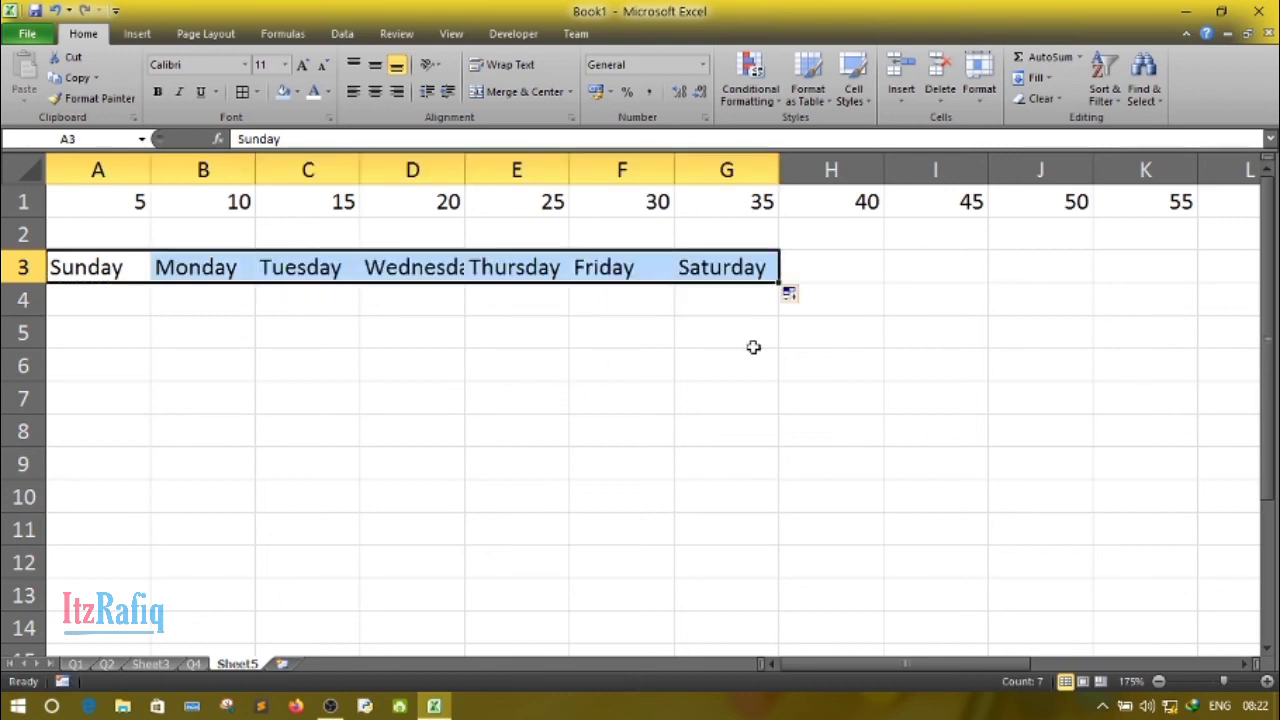
click(336, 331)
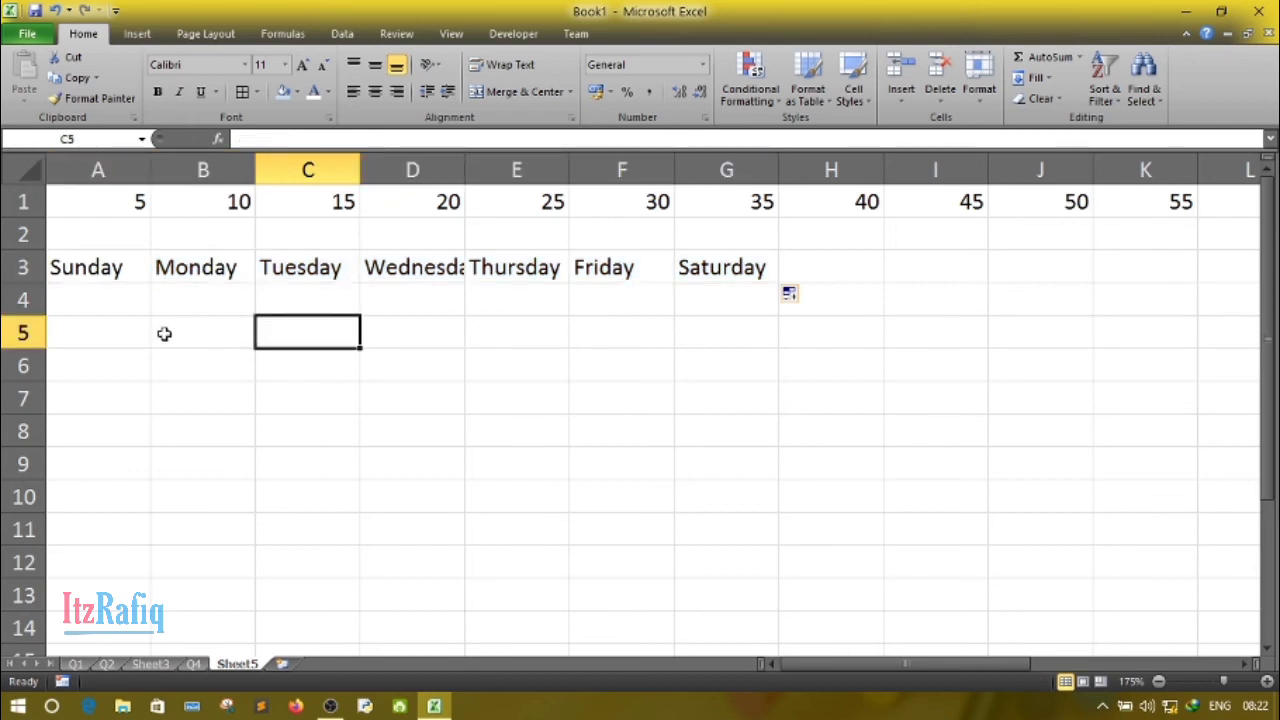
- Enter January in A5 and AutoFill the full month names across row 5 to December in L5
click(116, 336)
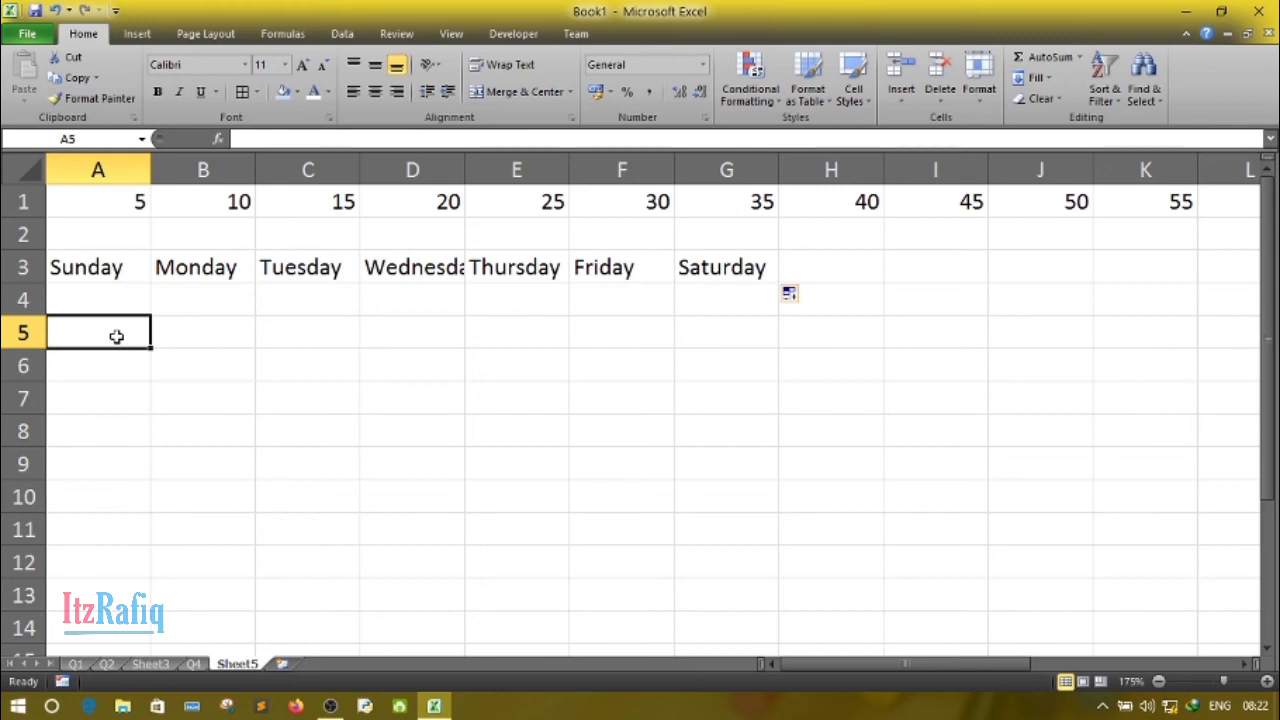
text(Jan)
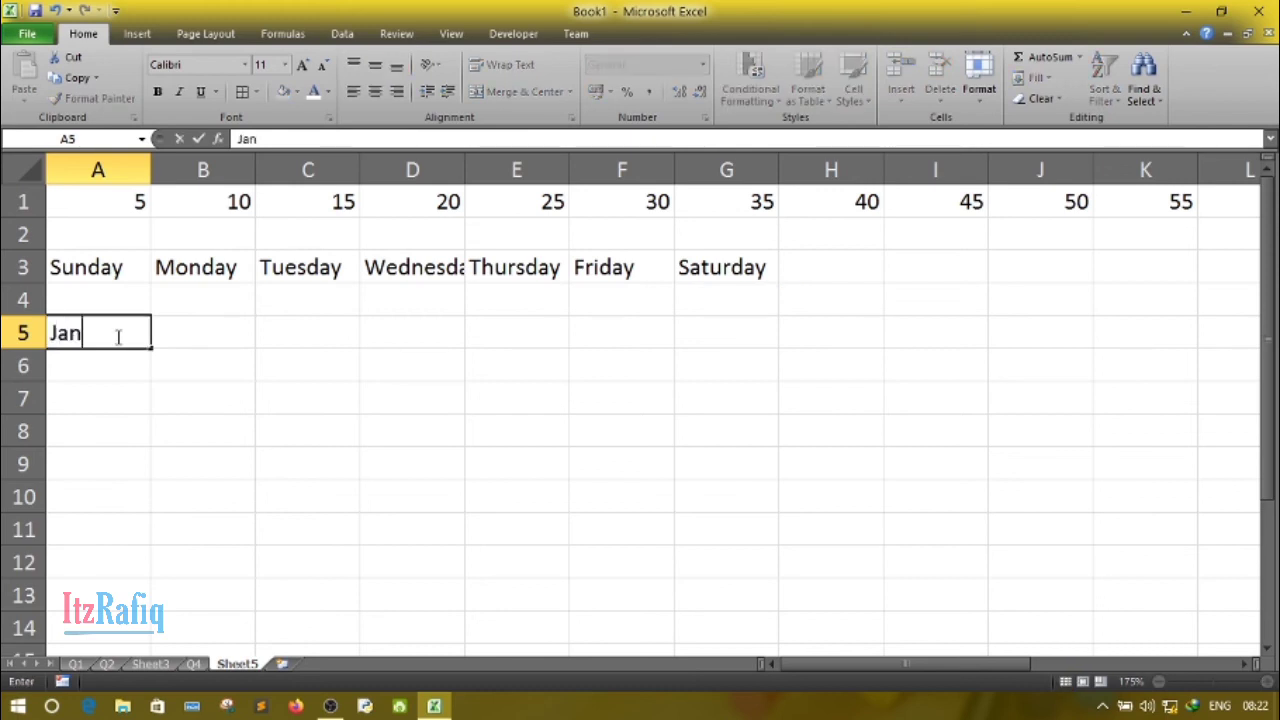
text(uary)
click(162, 400)
click(117, 343)
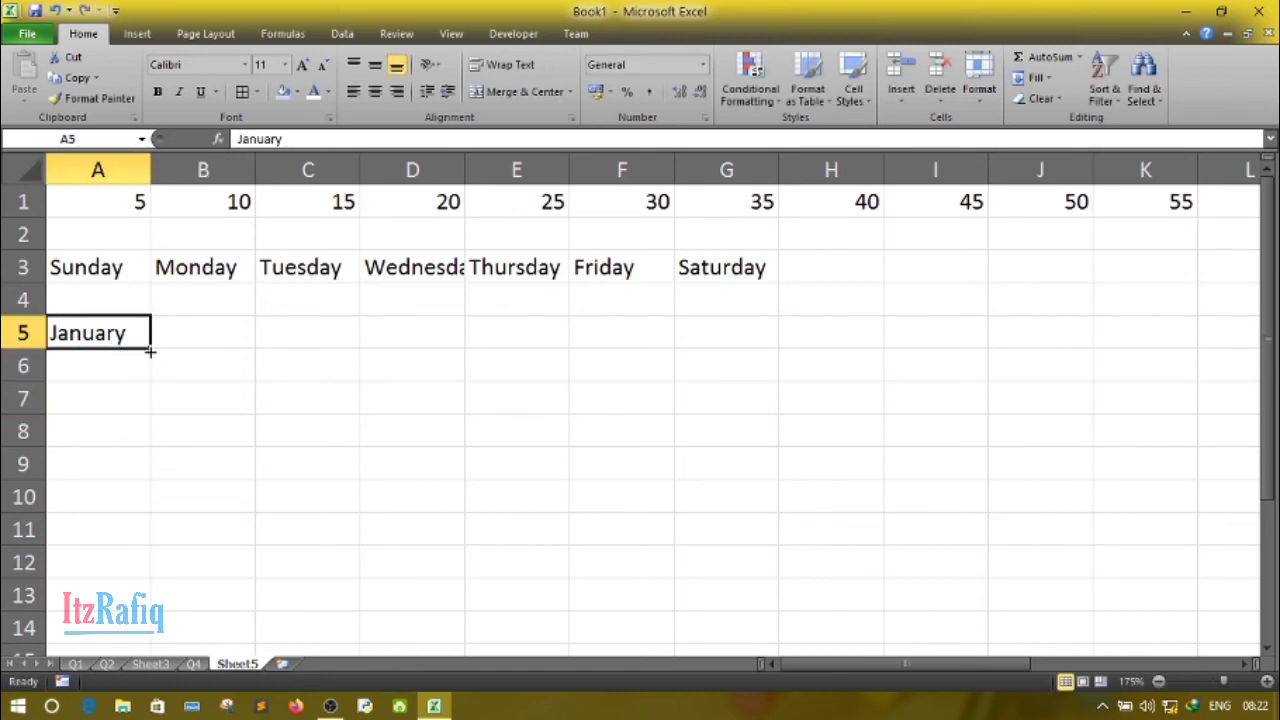
drag(150, 345, 1260, 405)
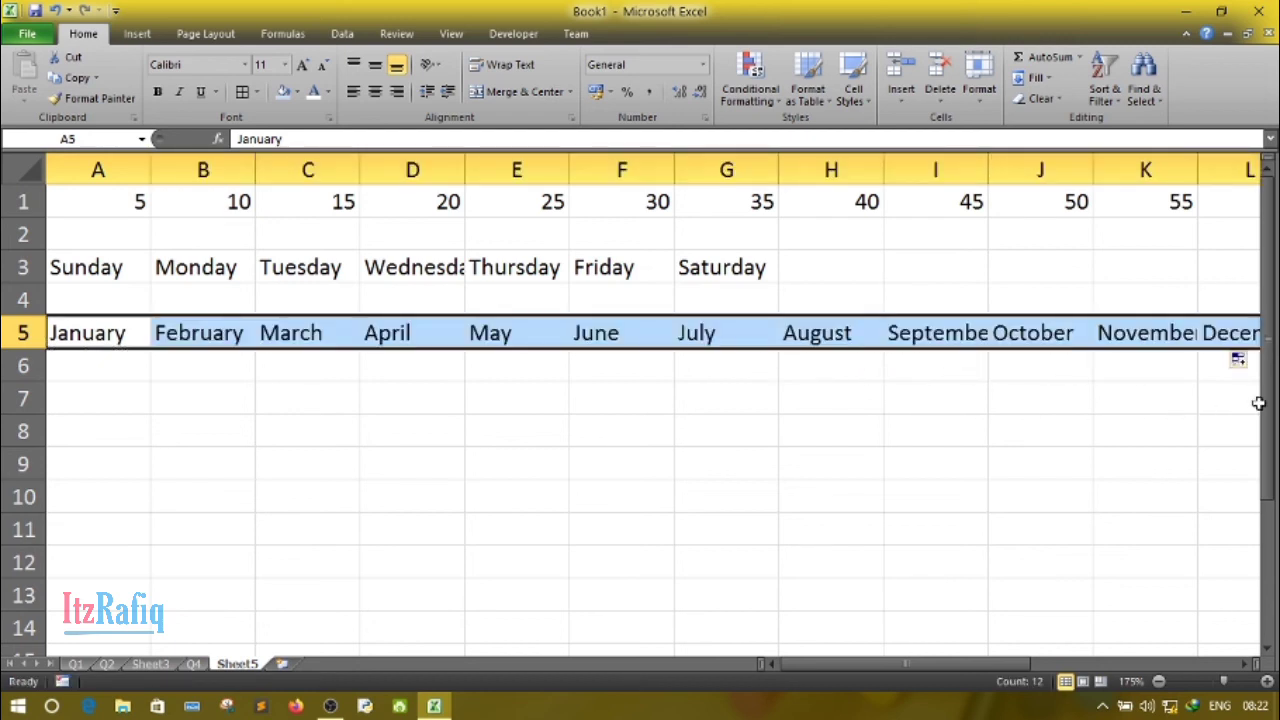
click(949, 426)
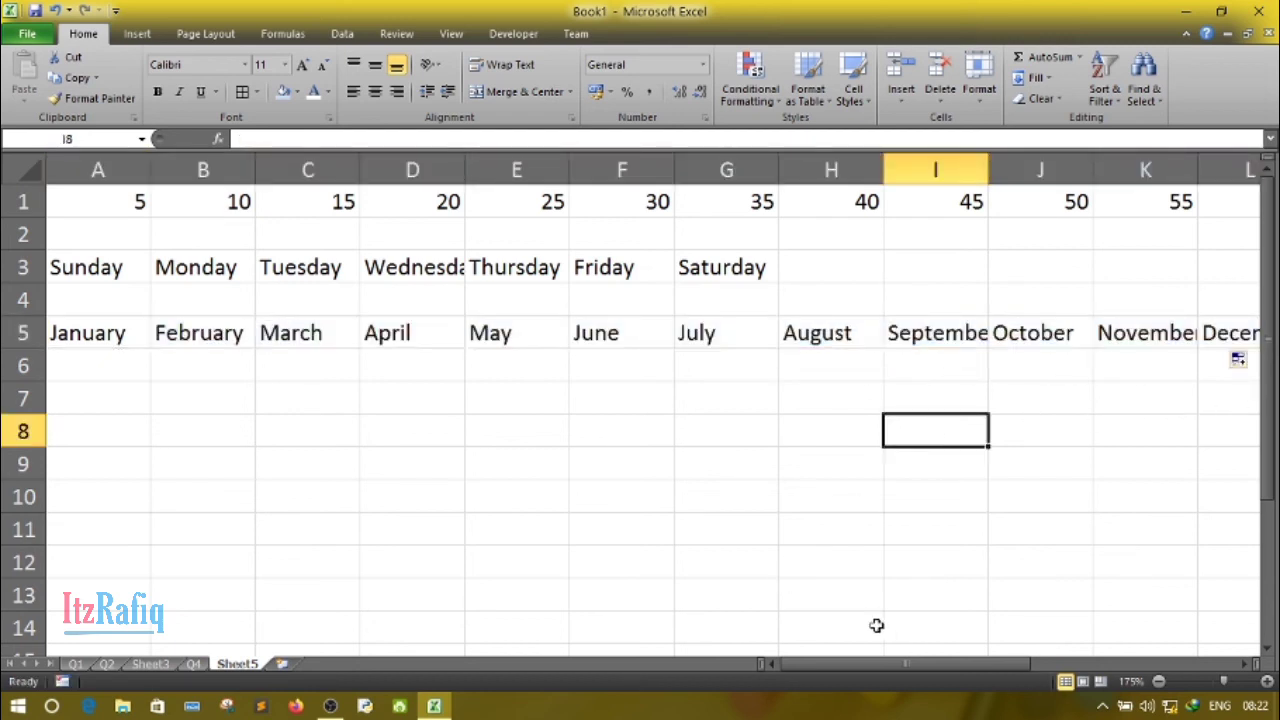
right_click(872, 670)
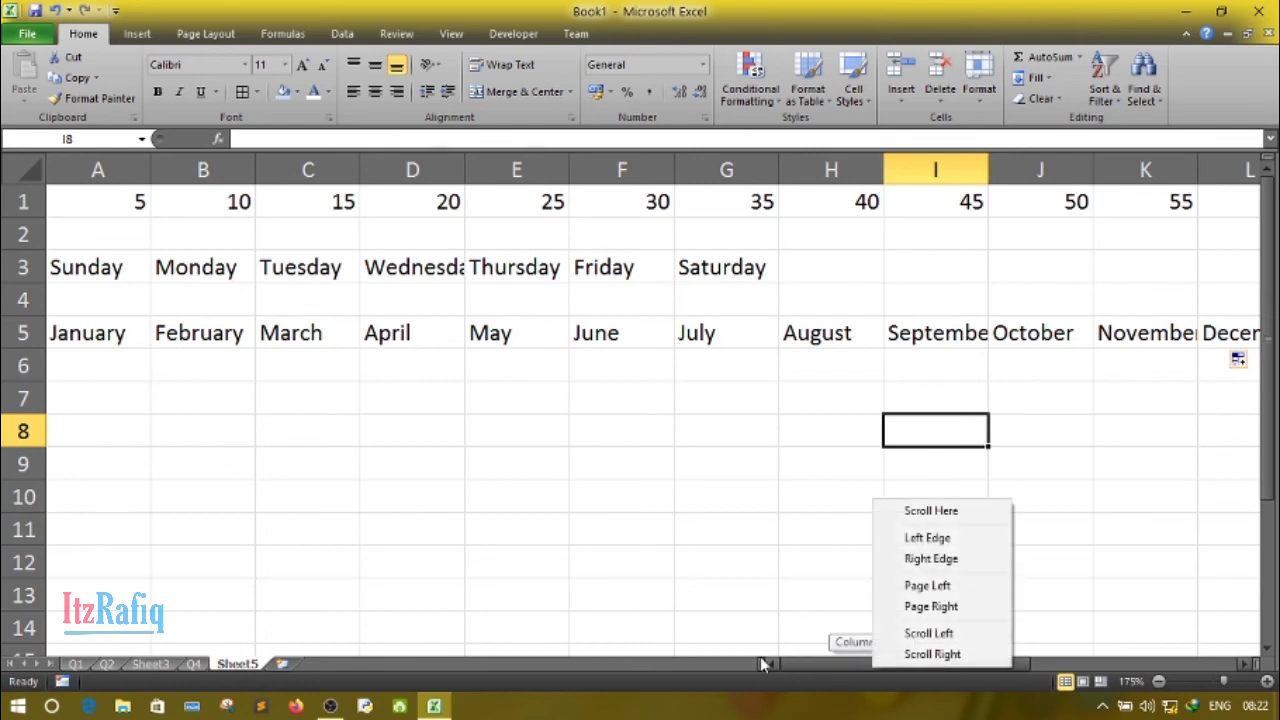
click(406, 519)
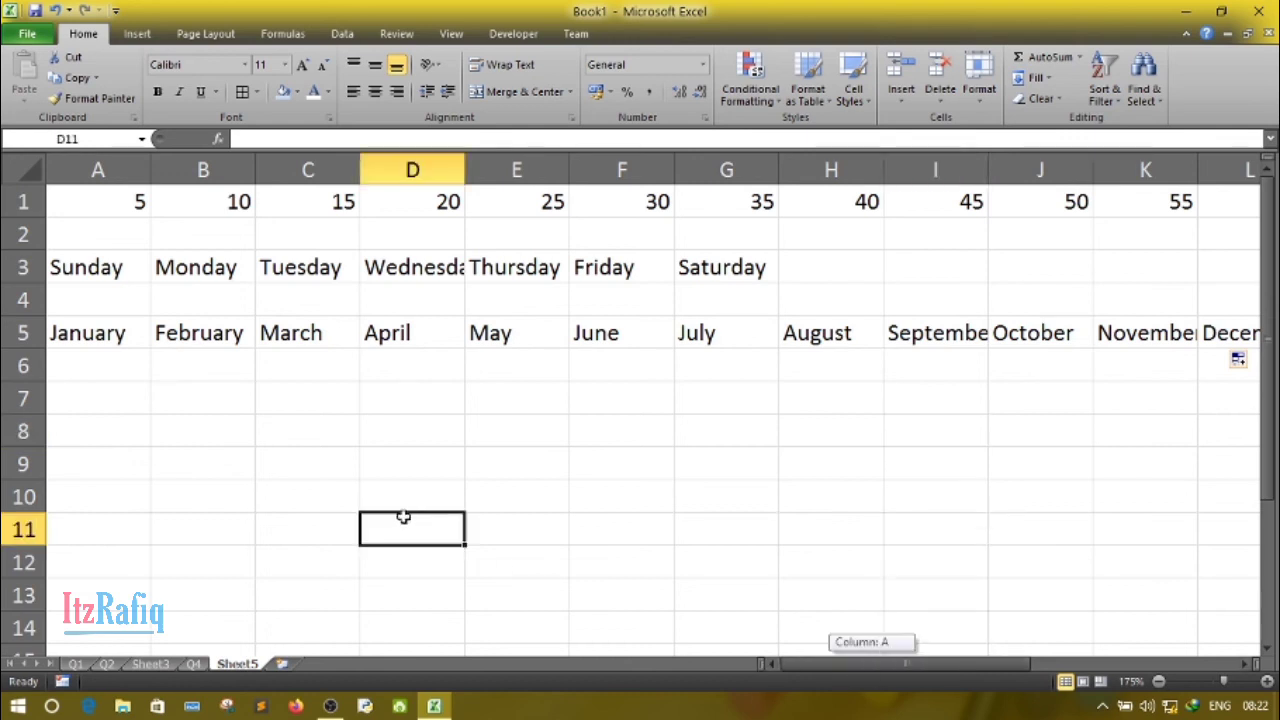
click(212, 418)
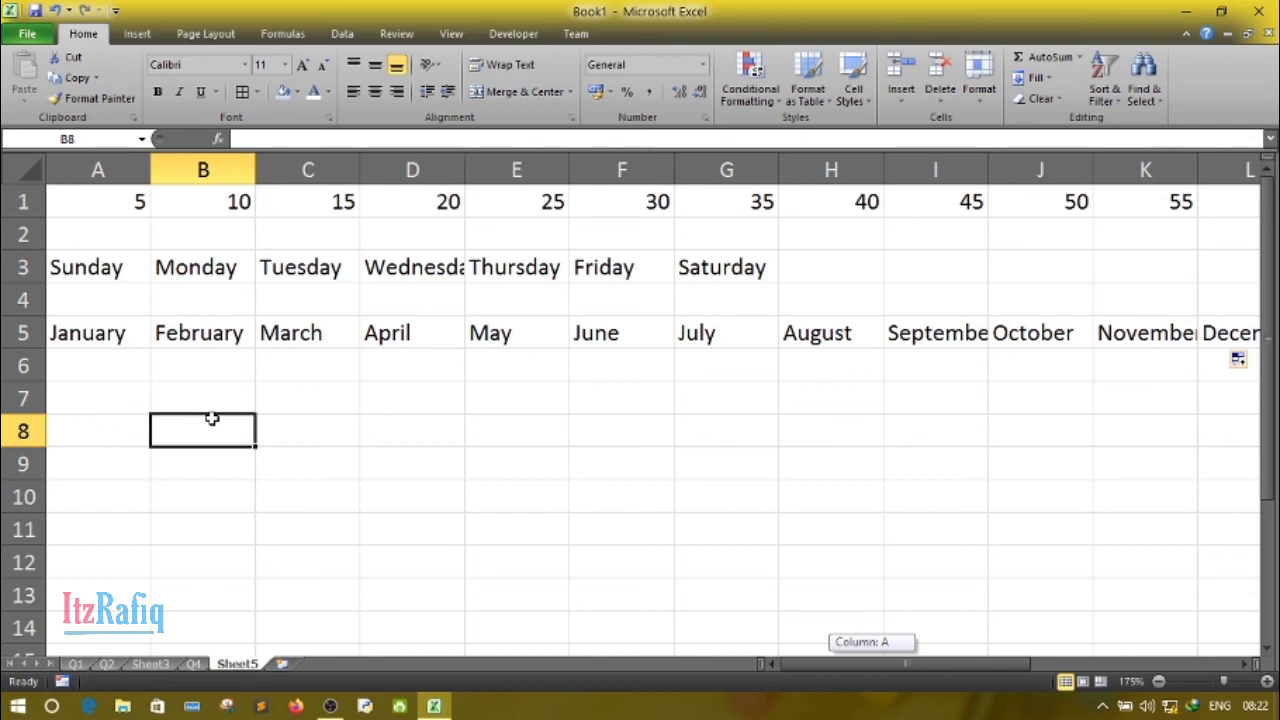
- Enter Mon in A7 and AutoFill the abbreviated weekday names across row 7 to Sun in G7
click(94, 393)
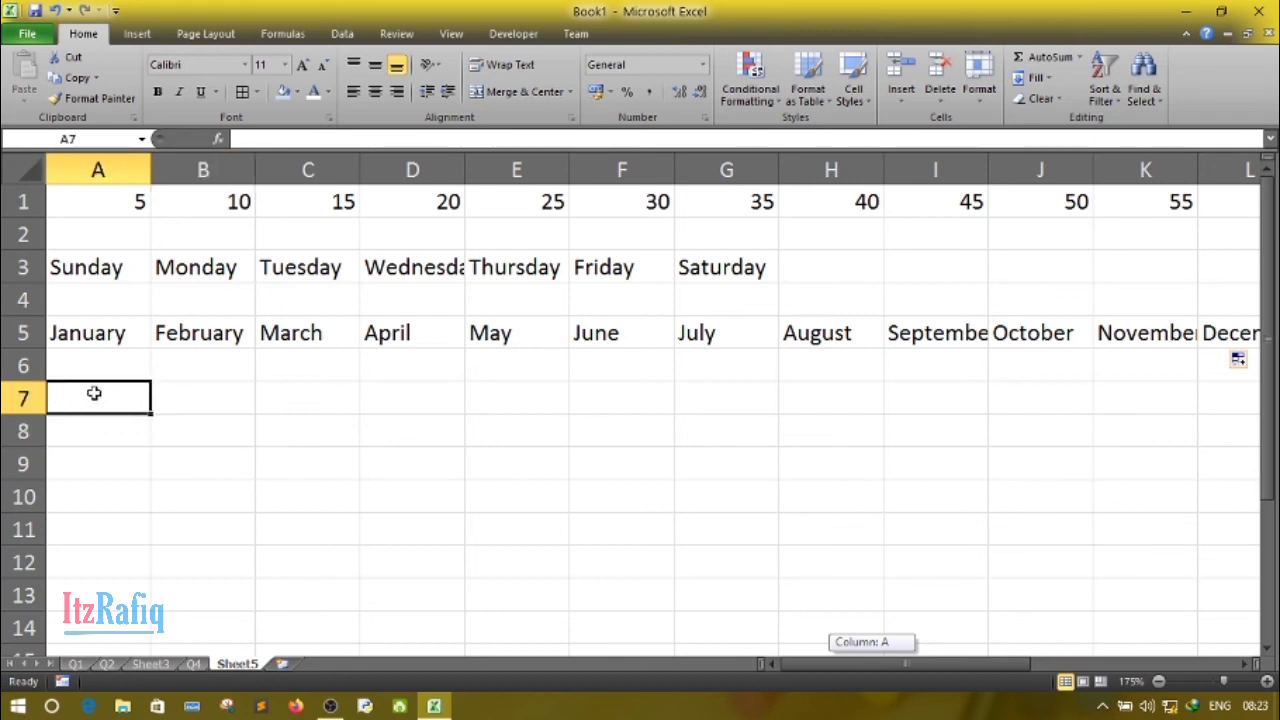
text(Mon)
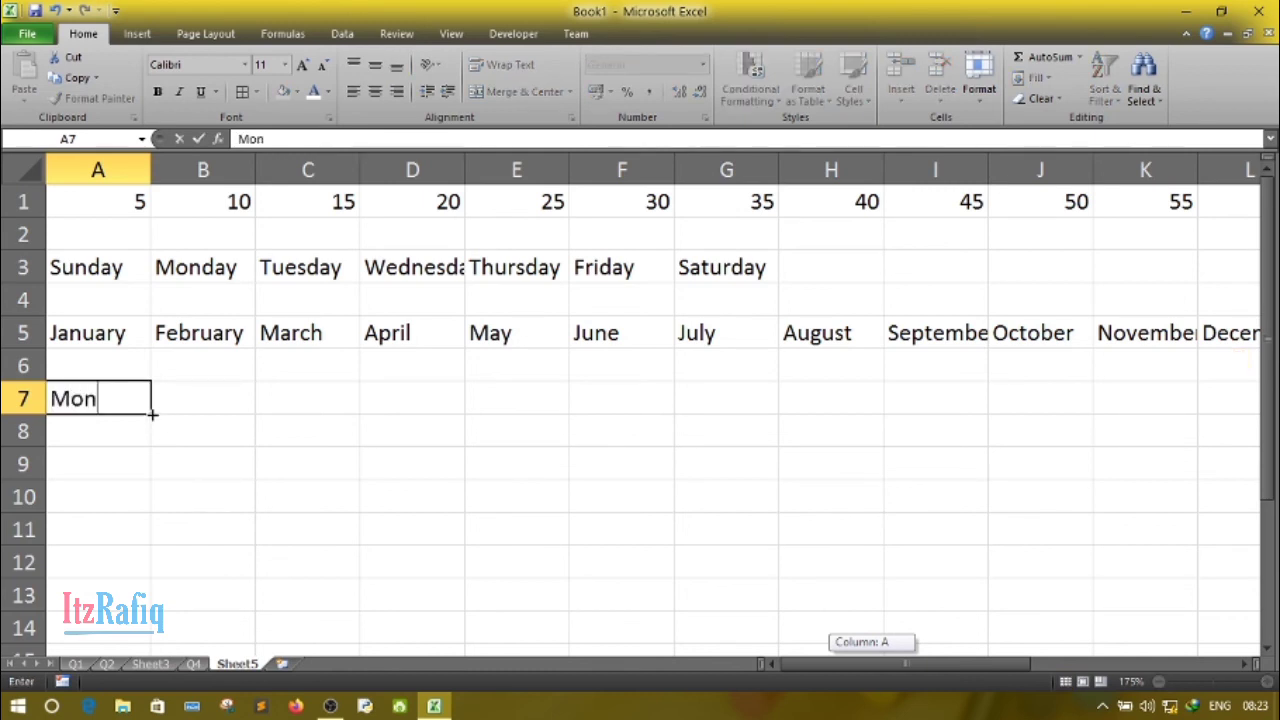
drag(152, 414, 743, 423)
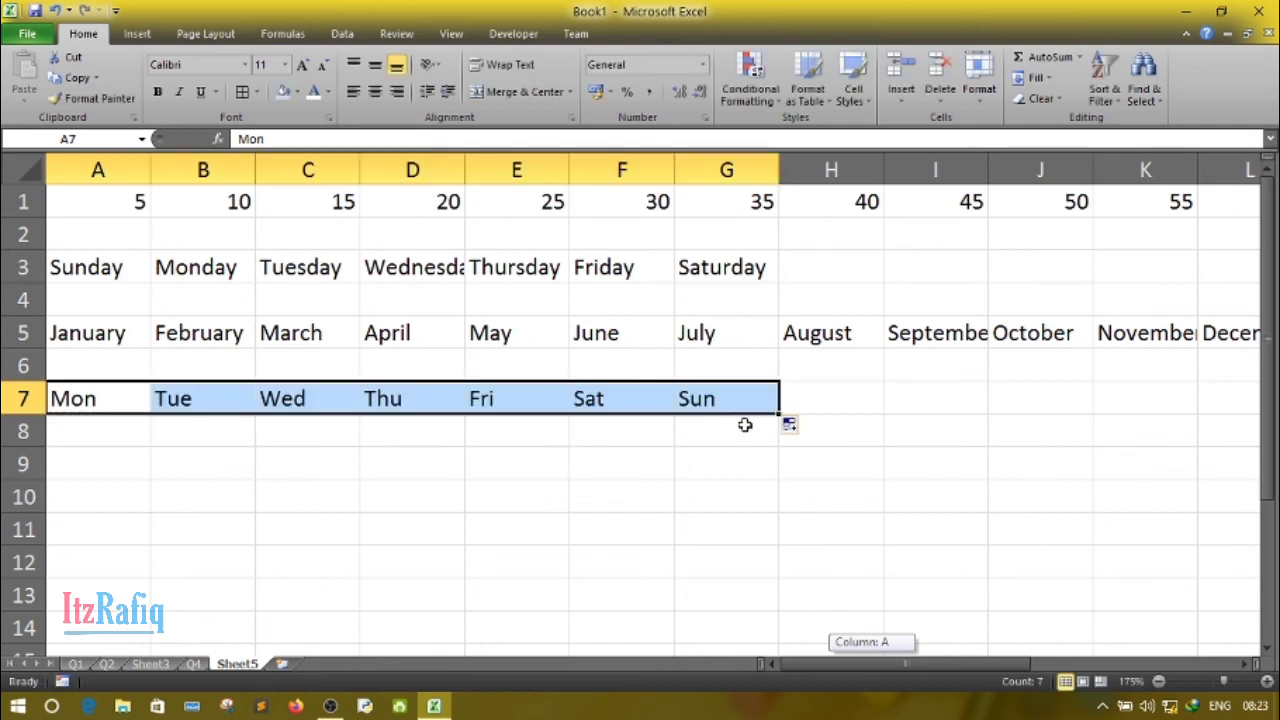
click(185, 488)
- Enter Jan in A9 and AutoFill the abbreviated month names across row 9 to Dec in L9
click(106, 461)
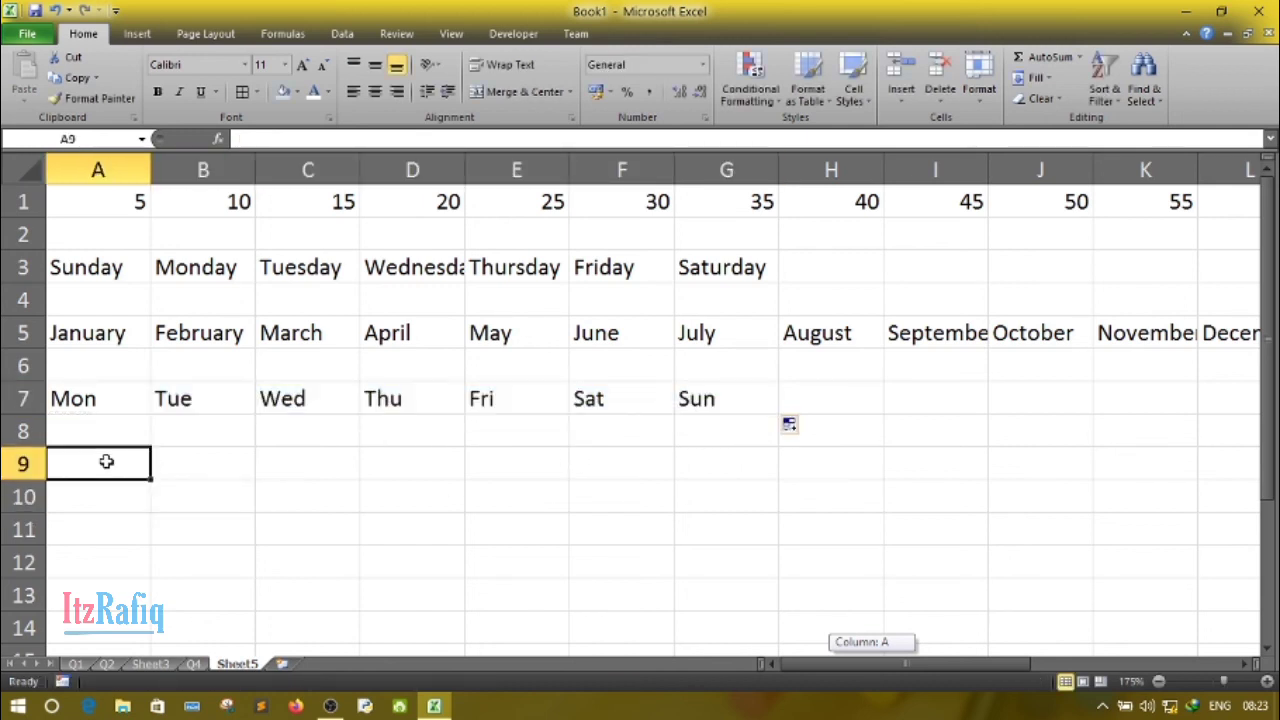
text(Jan)
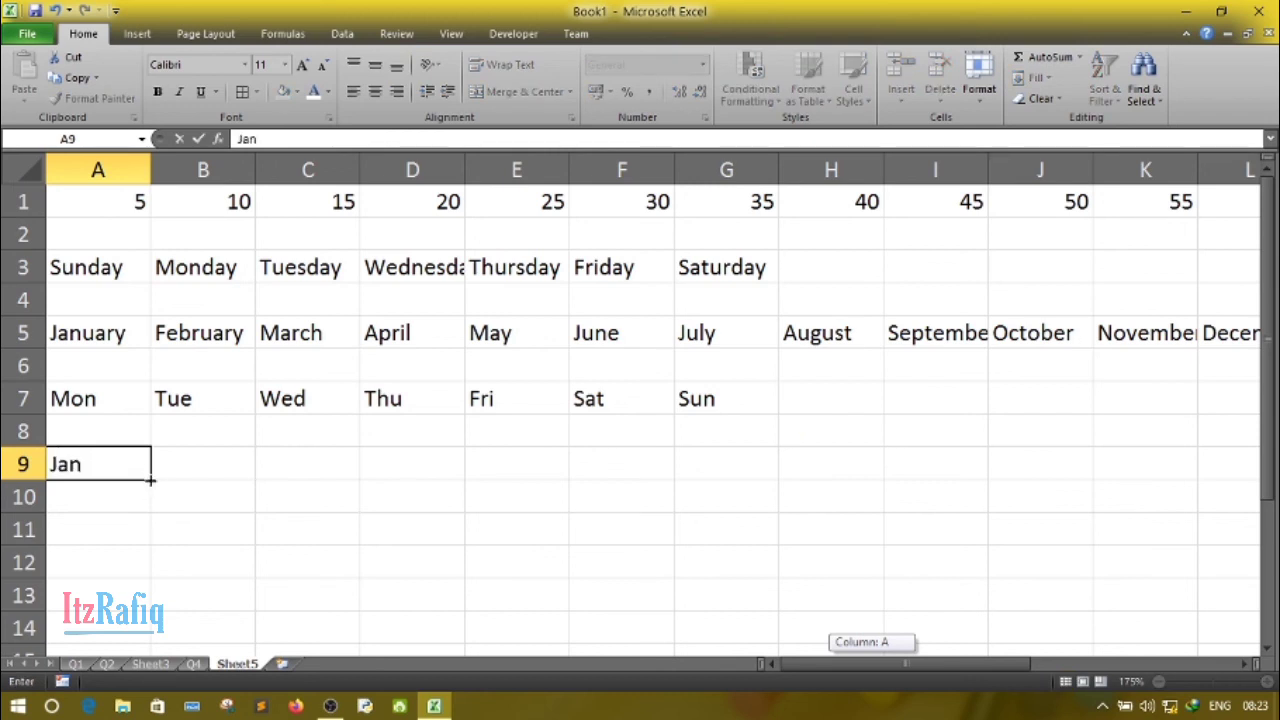
drag(150, 480, 1257, 526)
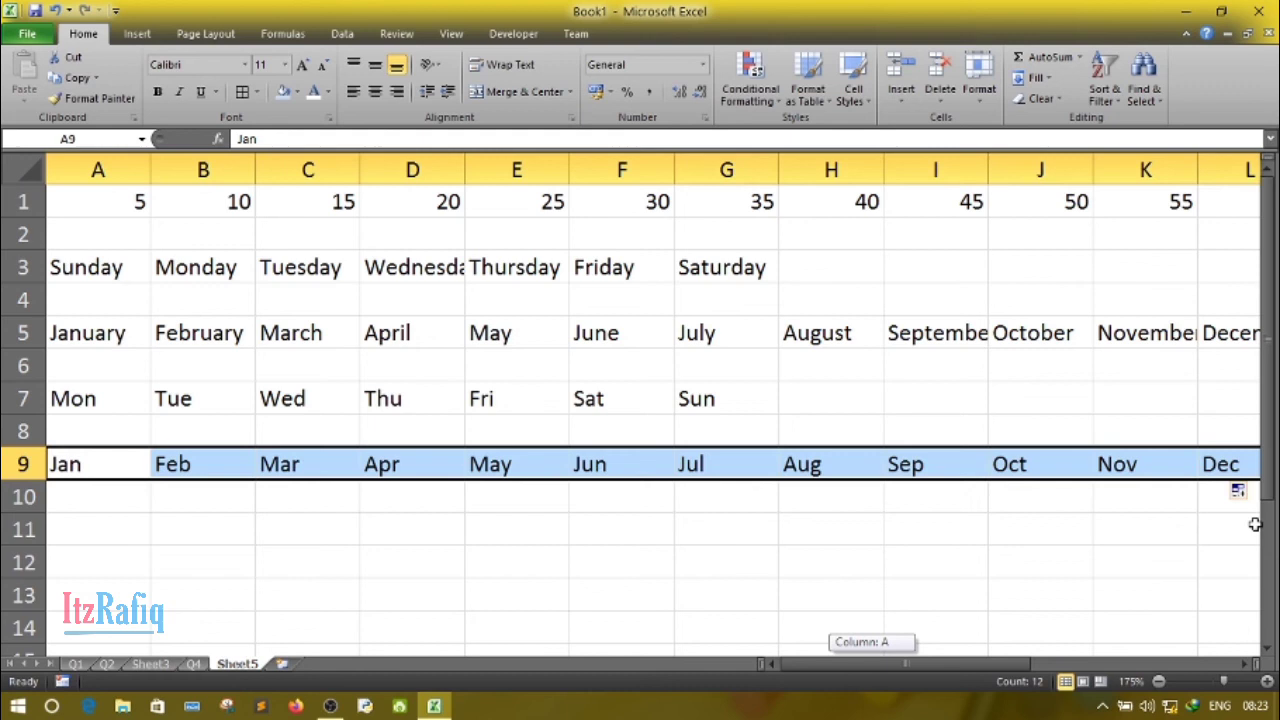
click(794, 512)
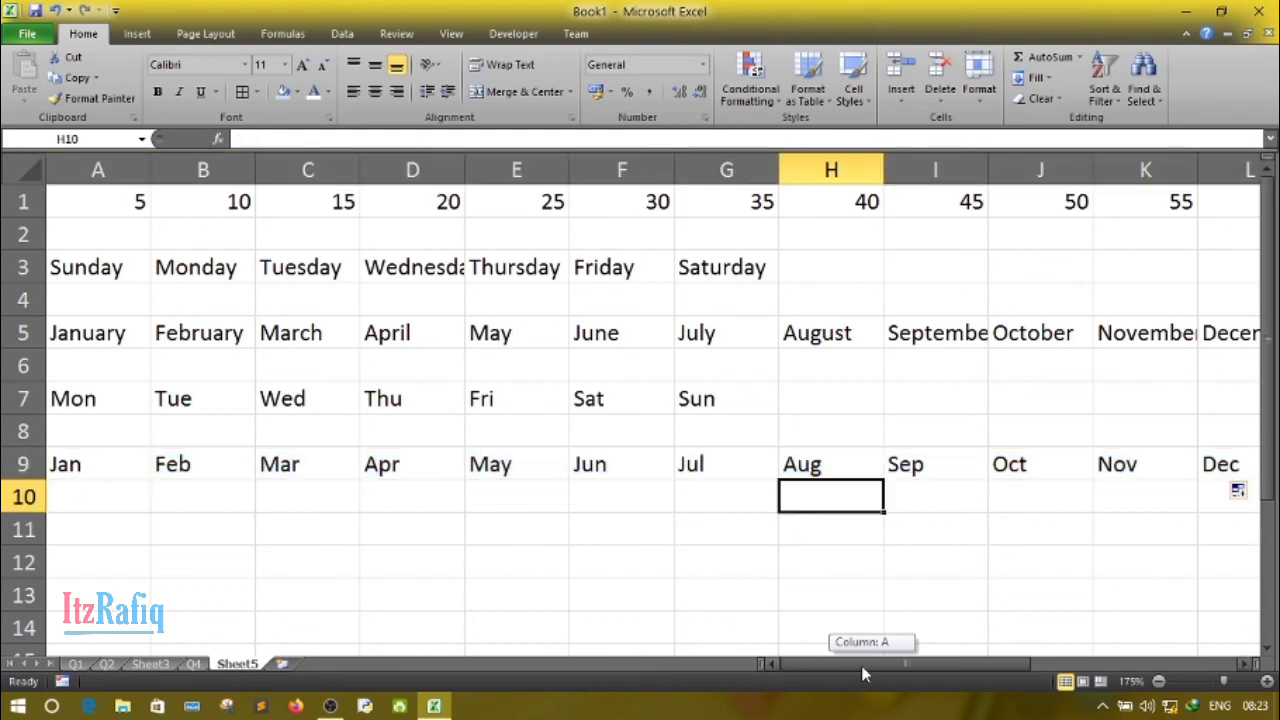
- Enter 1 in A11 and 2 in B11, and AutoFill the number series across row 11 to 9 in I11
click(99, 532)
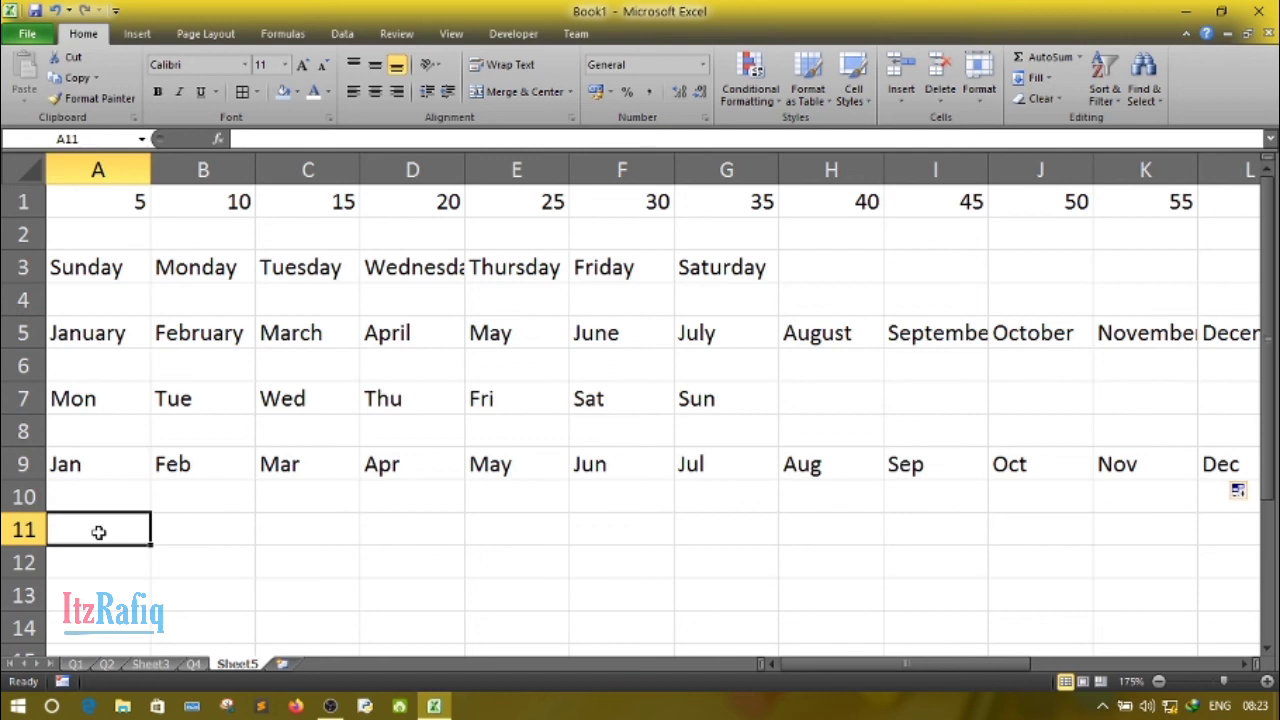
text(1)
key(Tab)
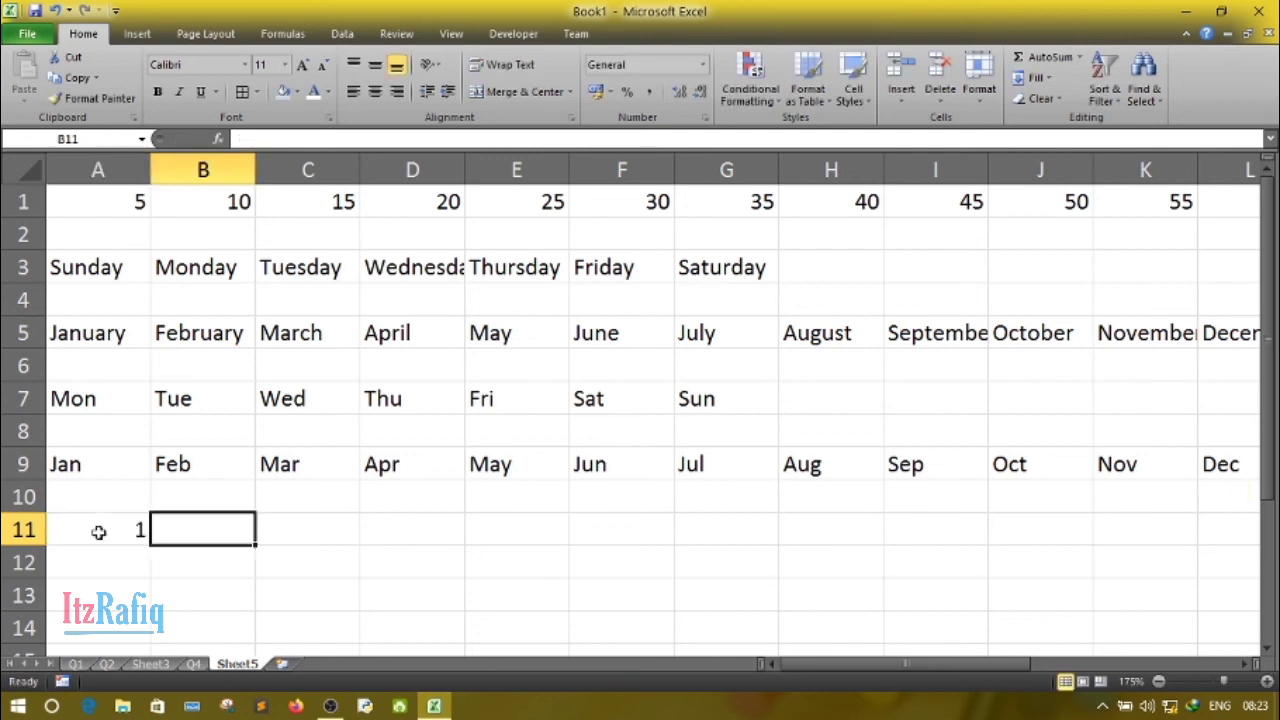
text(2)
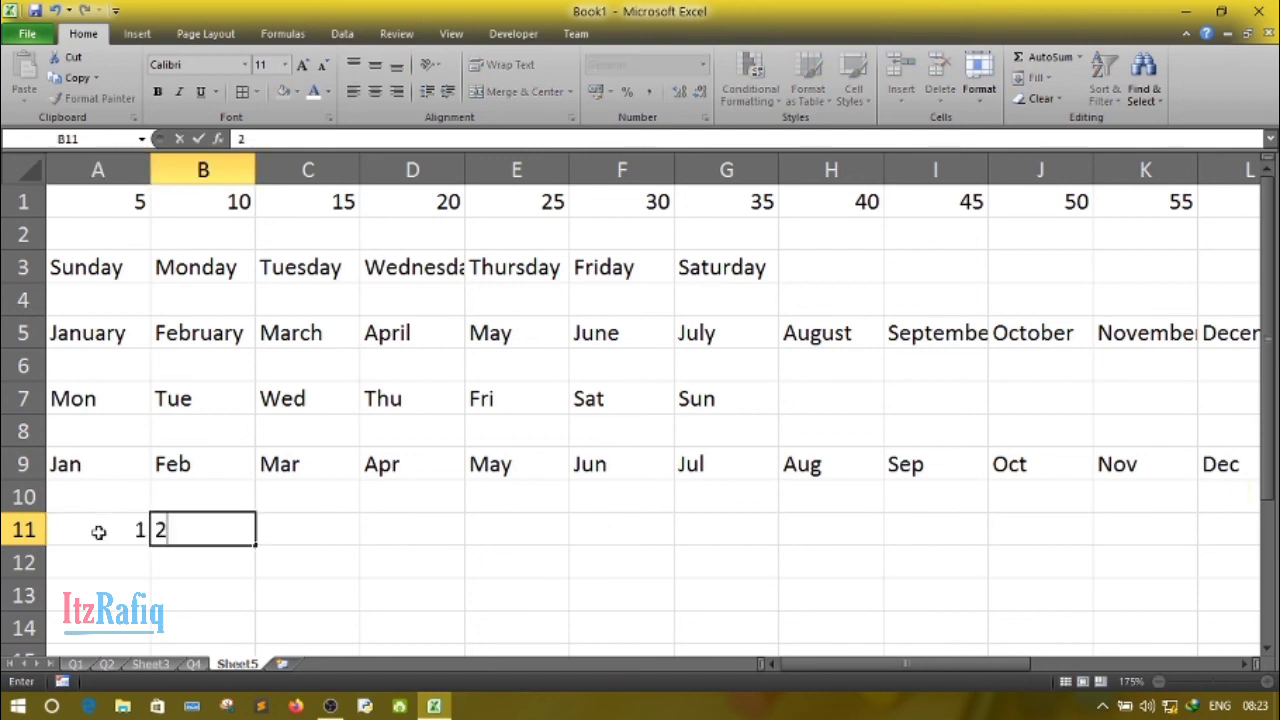
click(142, 593)
drag(105, 531, 940, 584)
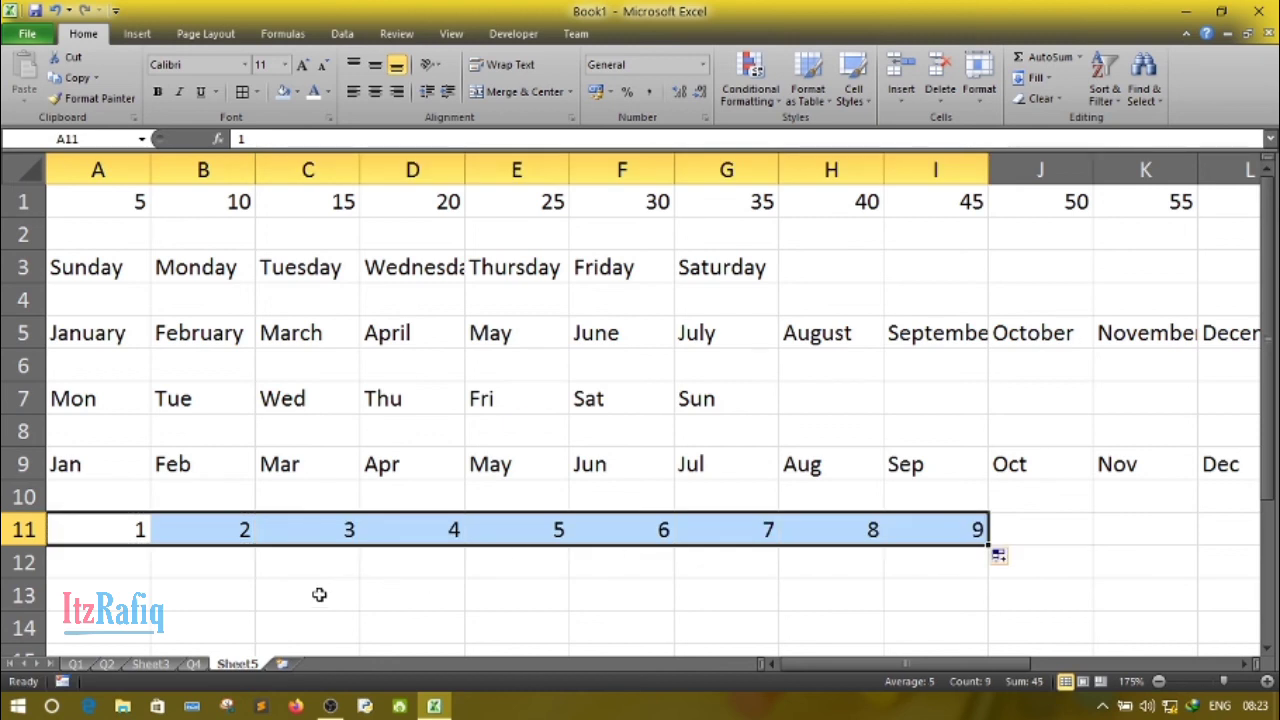
- Enter 3 in A13 and 6 in B13, and AutoFill the multiples of 3 across row 13 to 27 in I13
click(119, 587)
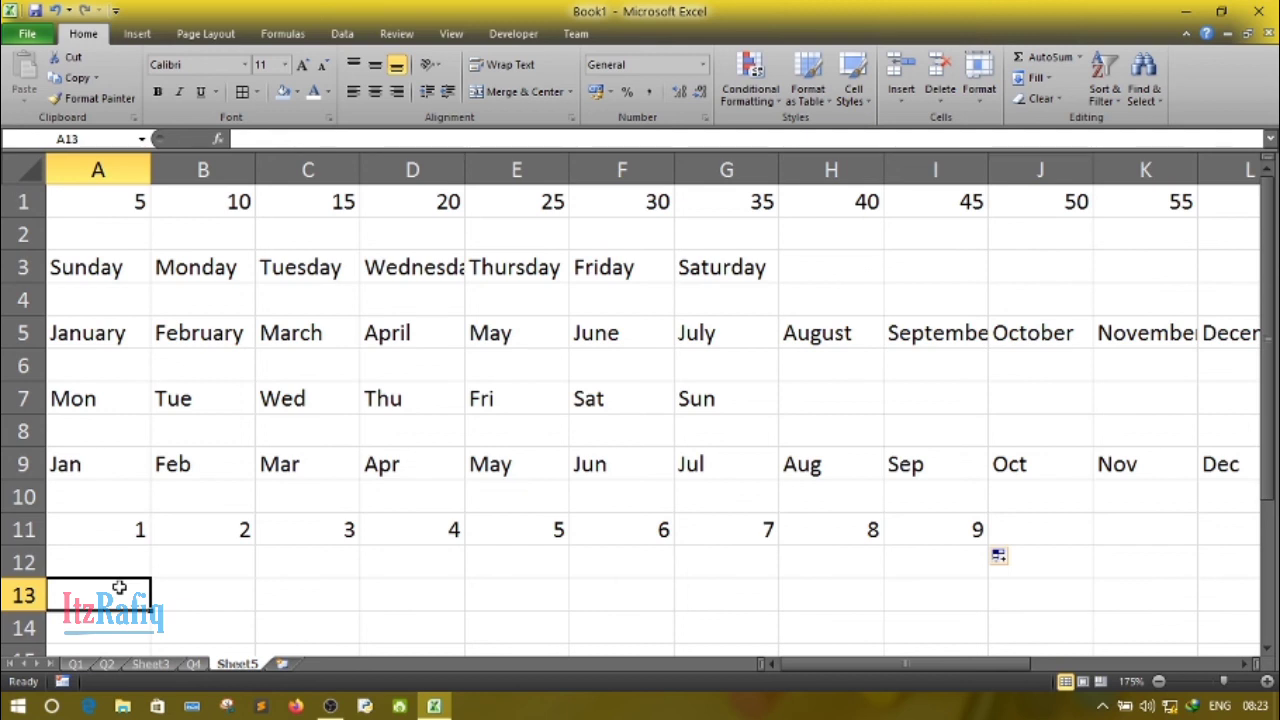
text(3)
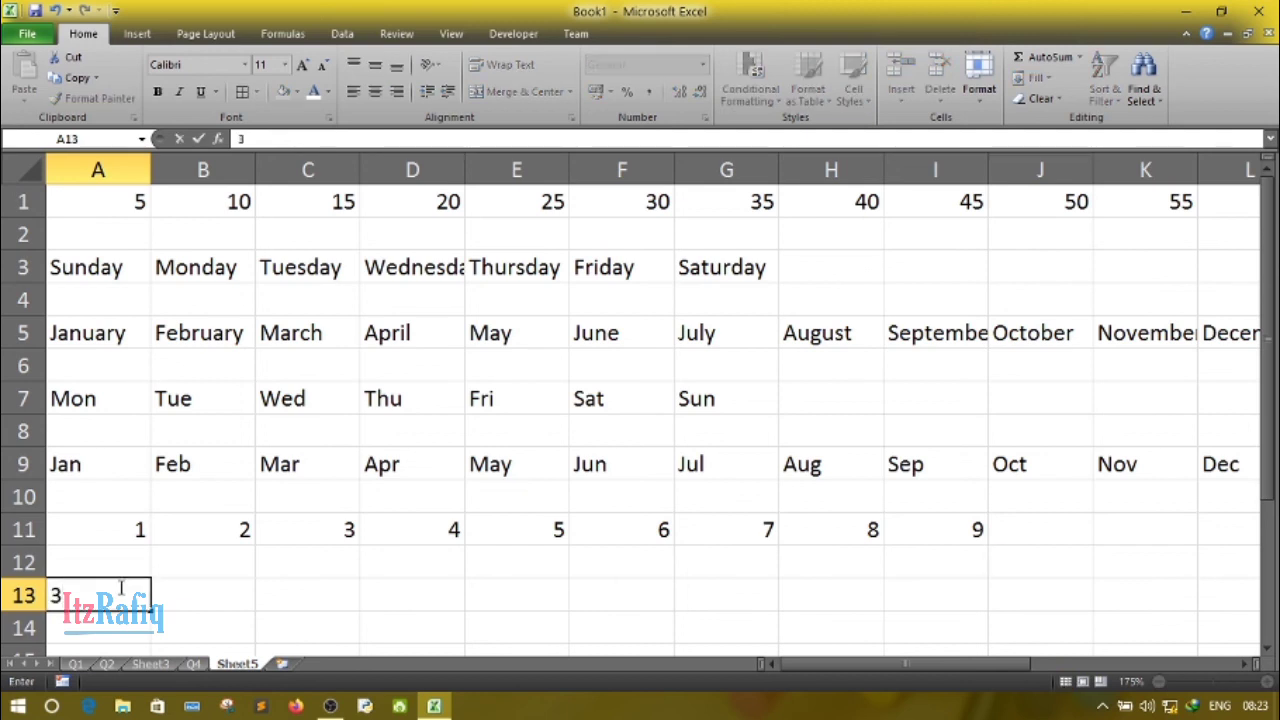
key(Tab)
text(6)
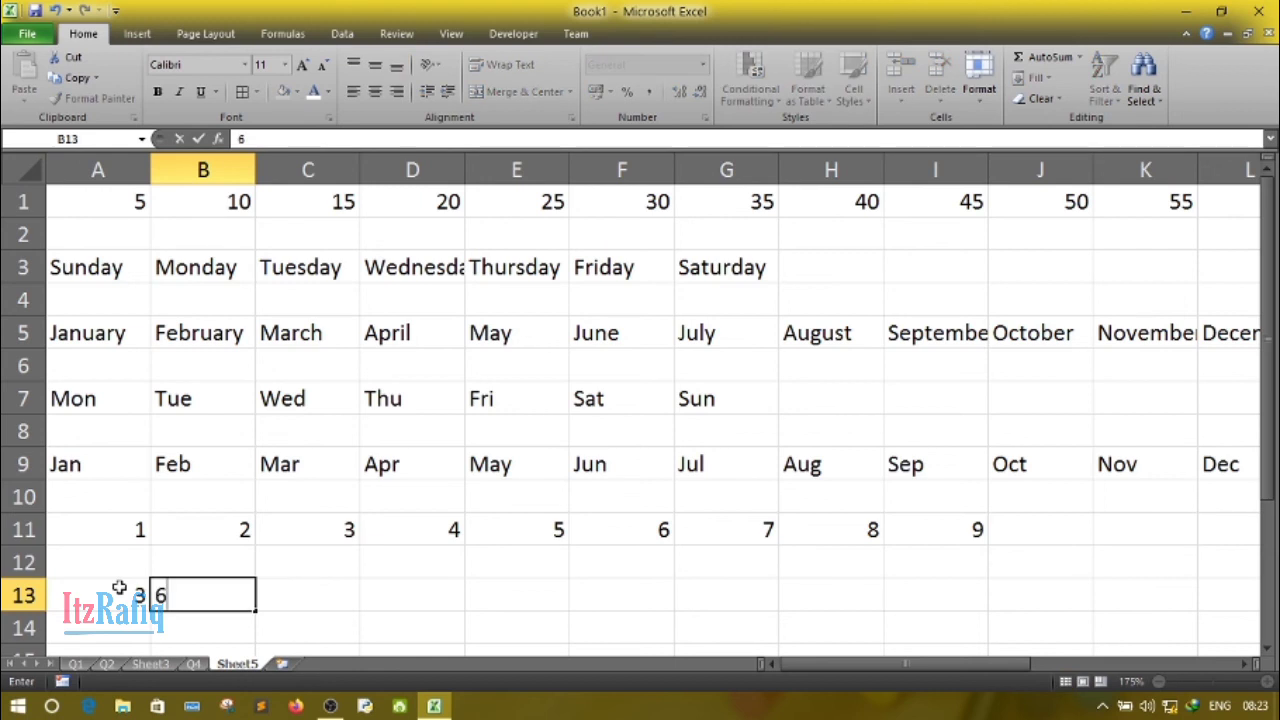
drag(107, 597, 1001, 638)
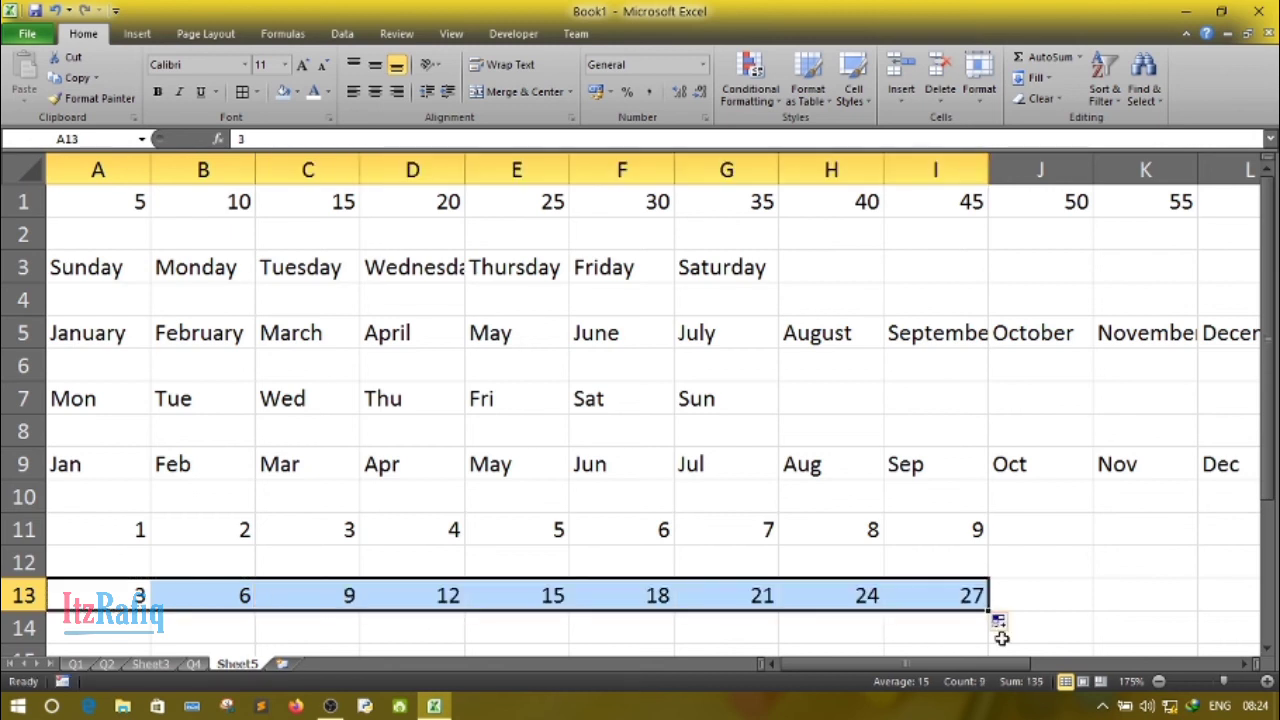
- Enter a single 3 in A15 and fill it across row 15 to D15
drag(1268, 490, 1268, 540)
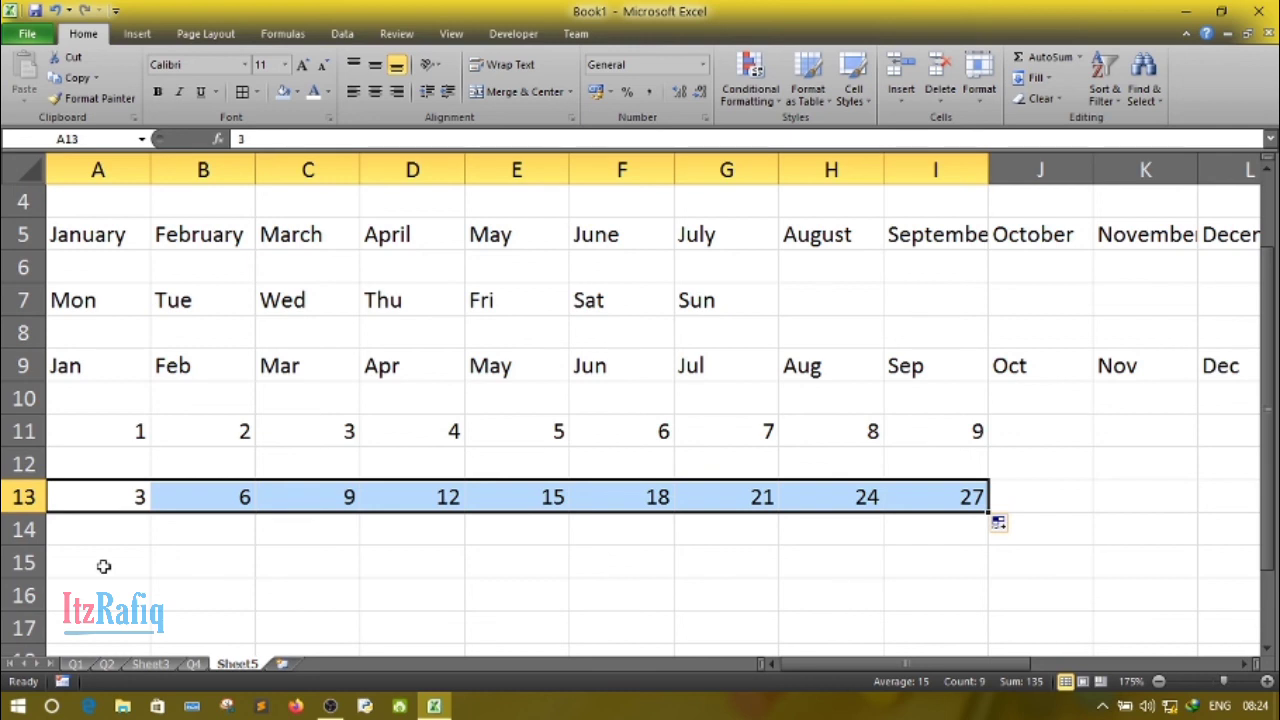
click(103, 566)
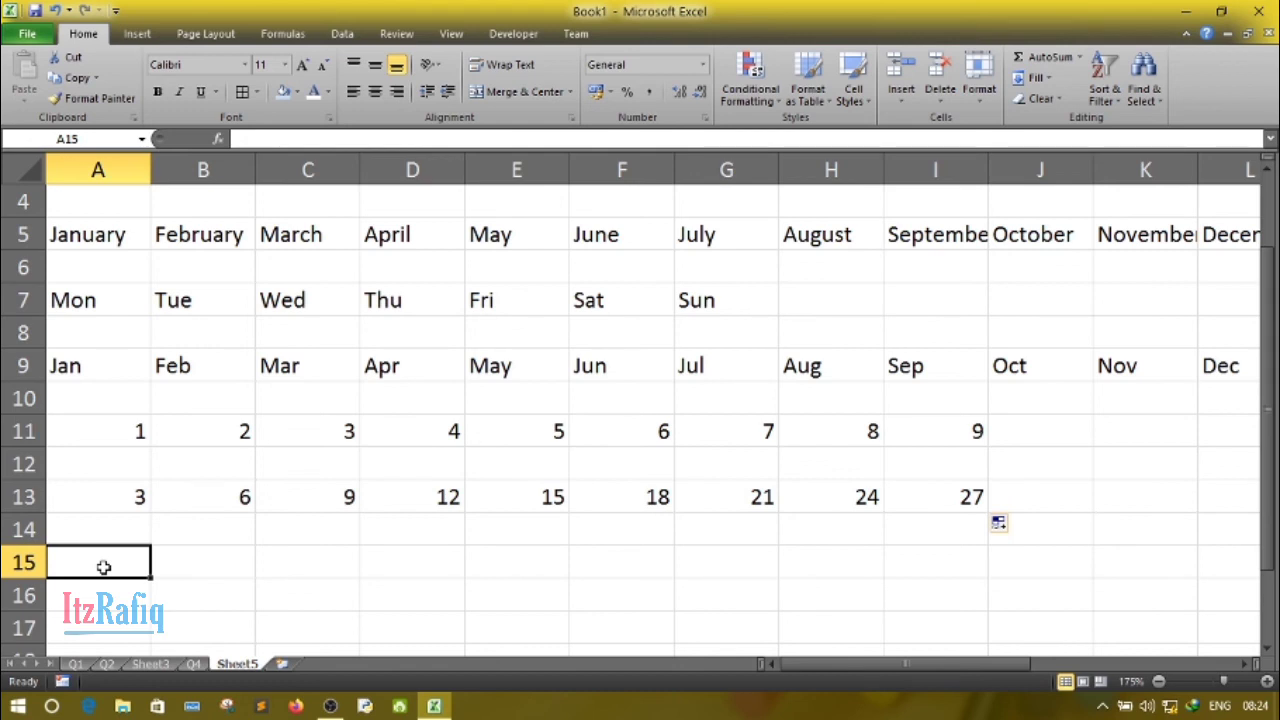
text(3)
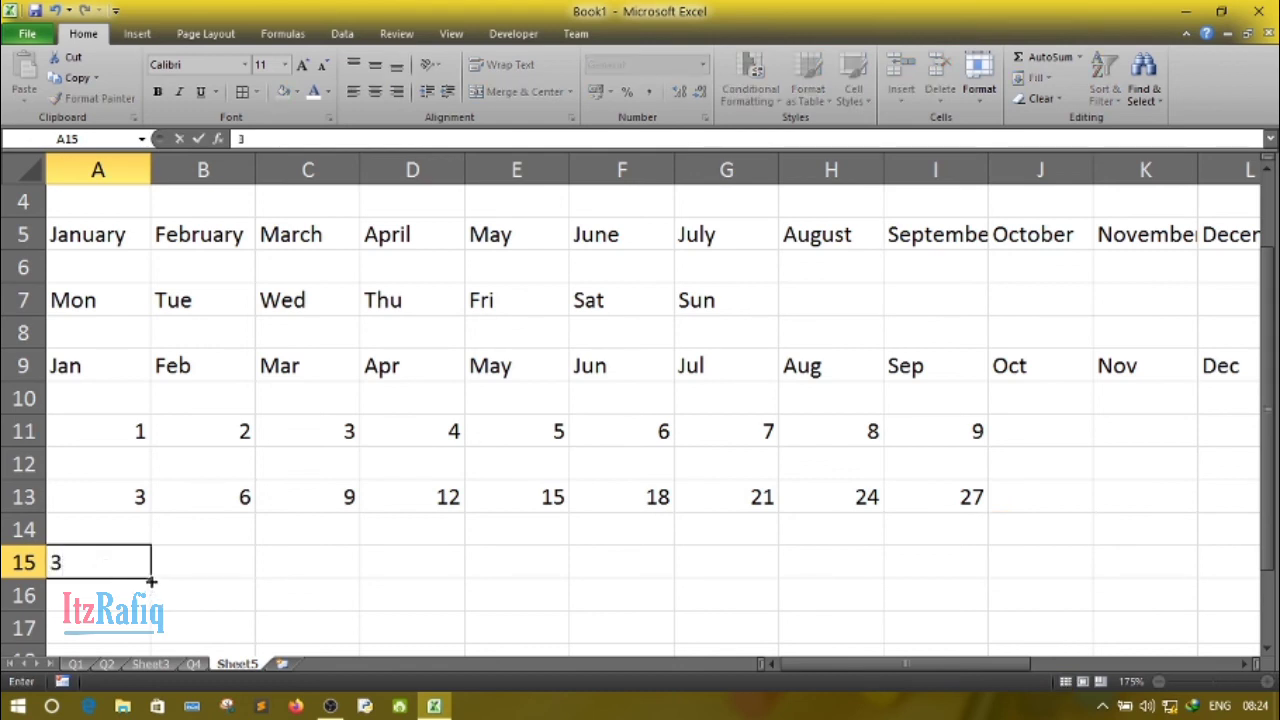
drag(151, 581, 455, 580)
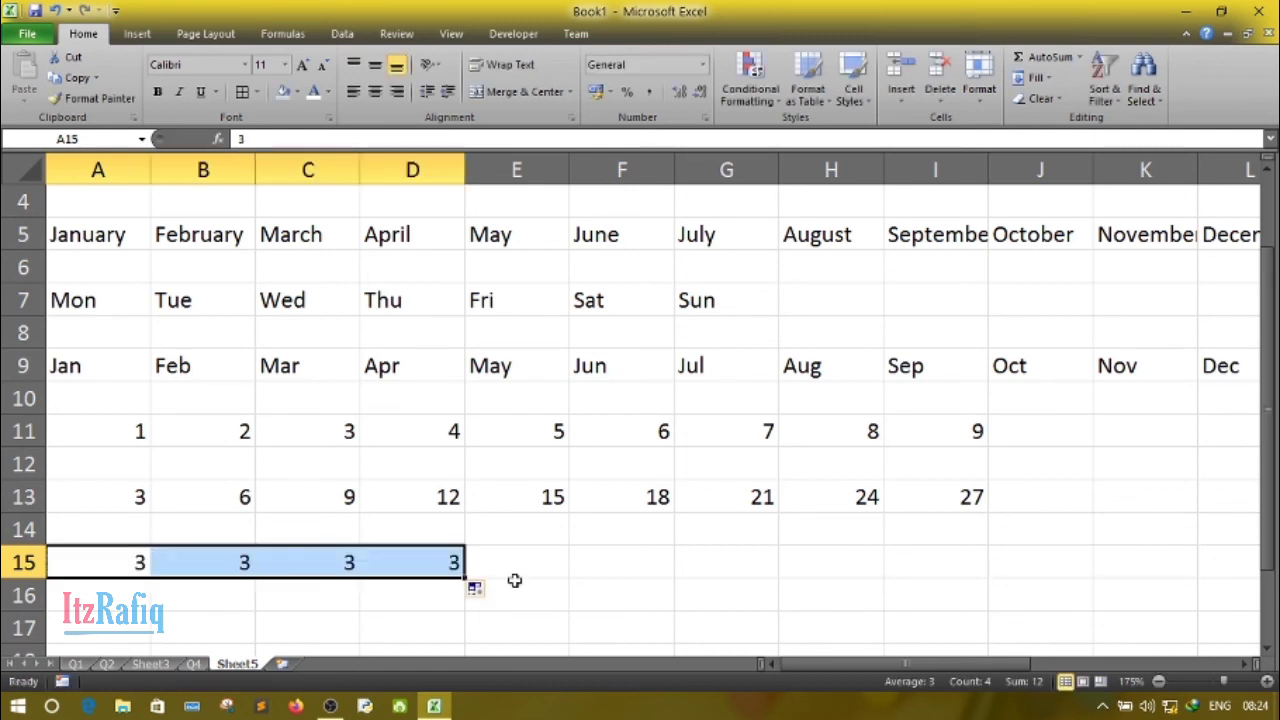
click(96, 566)
click(268, 648)
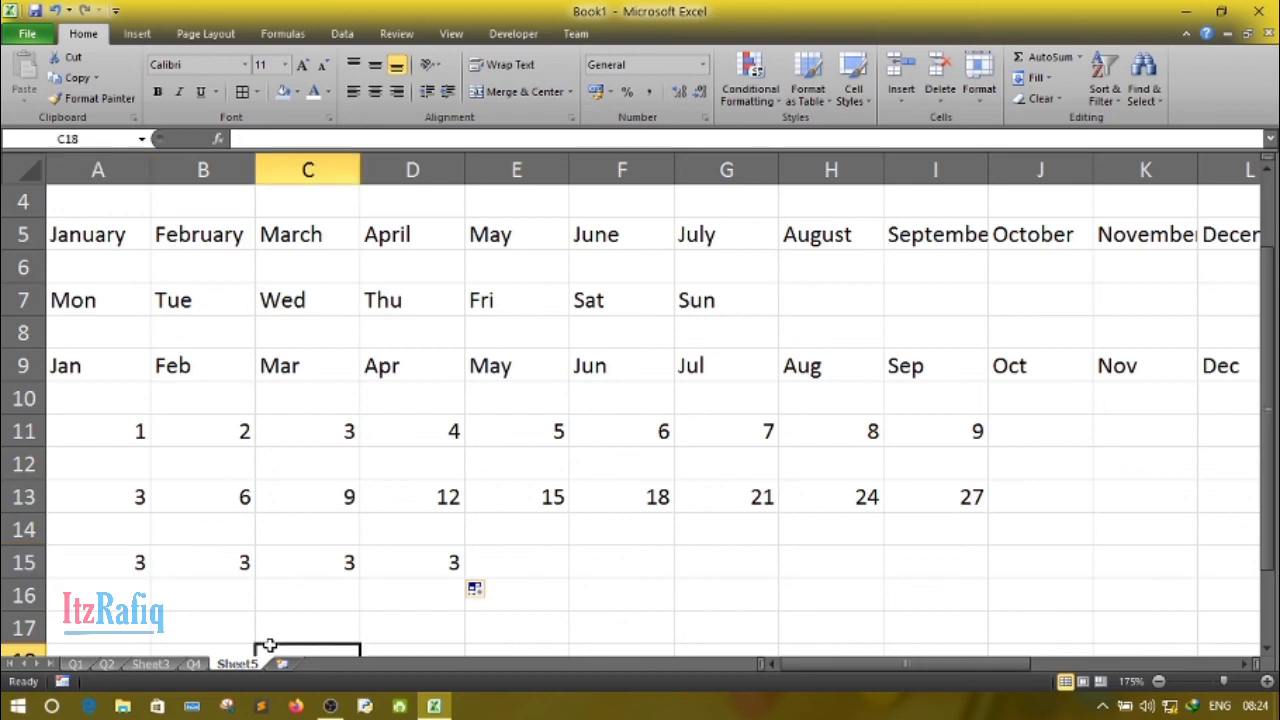
- Enter 4 in A15 and 8 in B15, and AutoFill the multiples of 4 across row 15 to 24 in F15
click(111, 562)
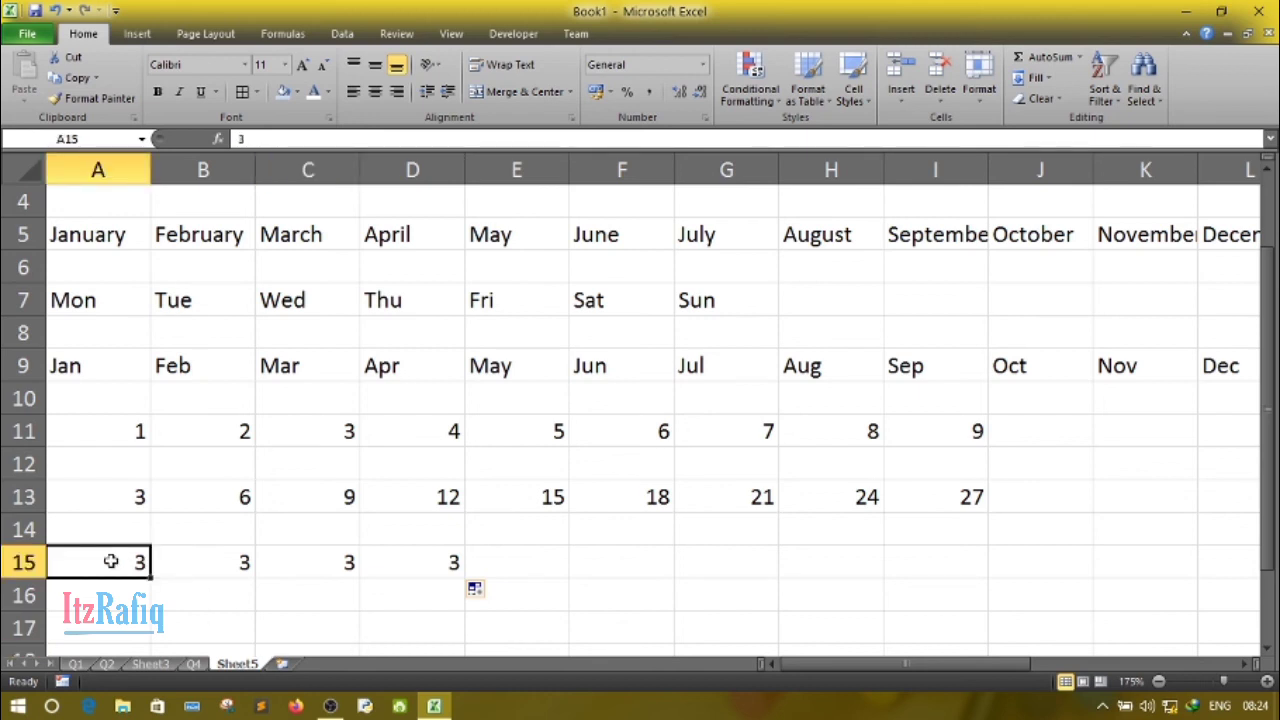
text(4)
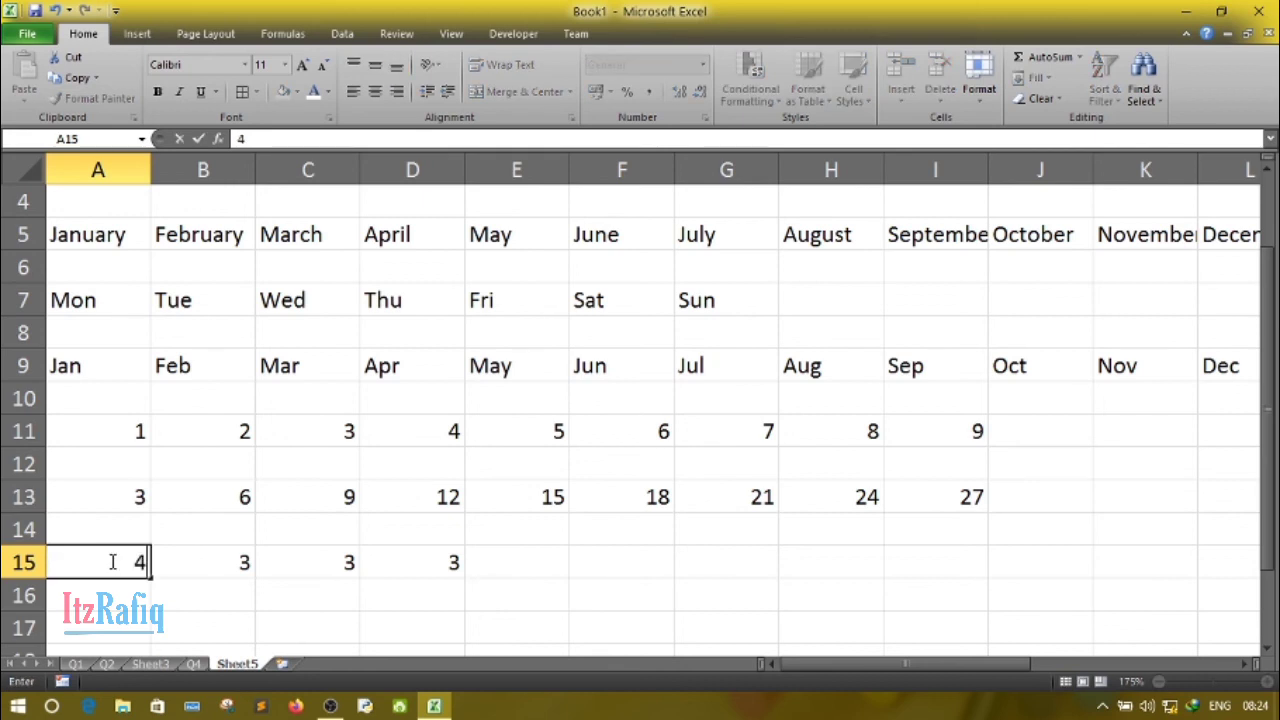
key(Tab)
text(8)
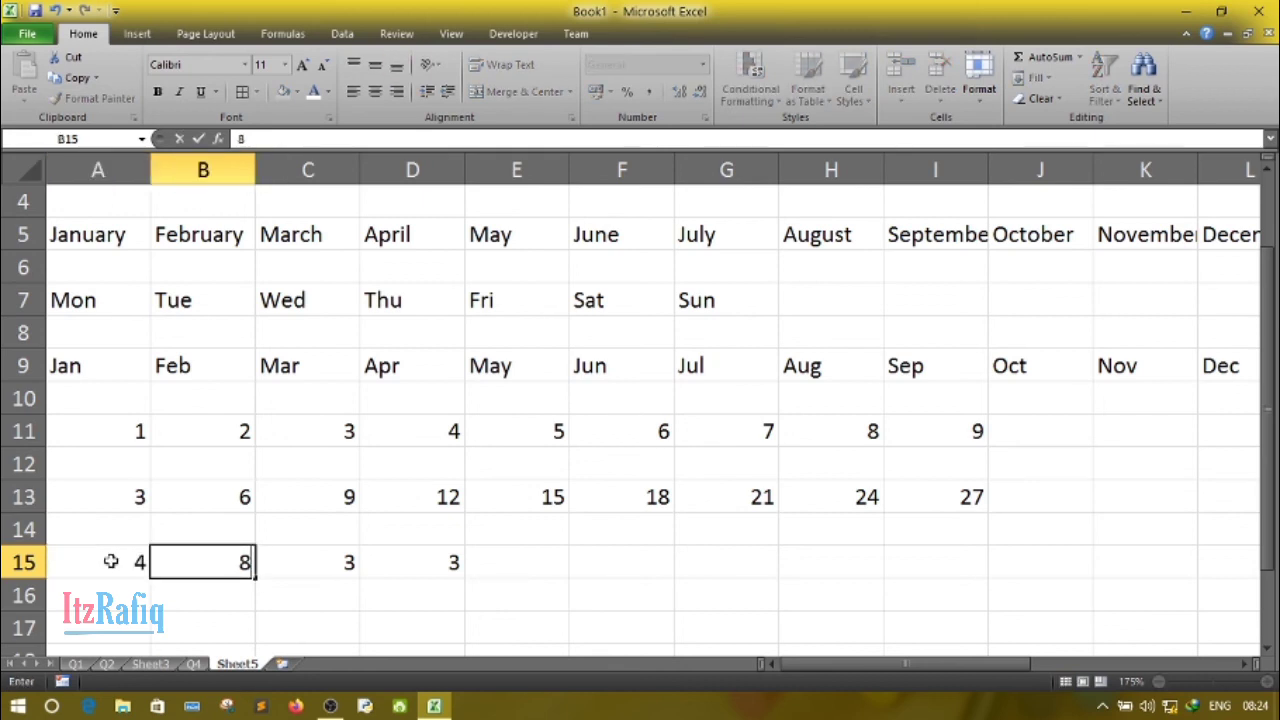
drag(106, 563, 714, 600)
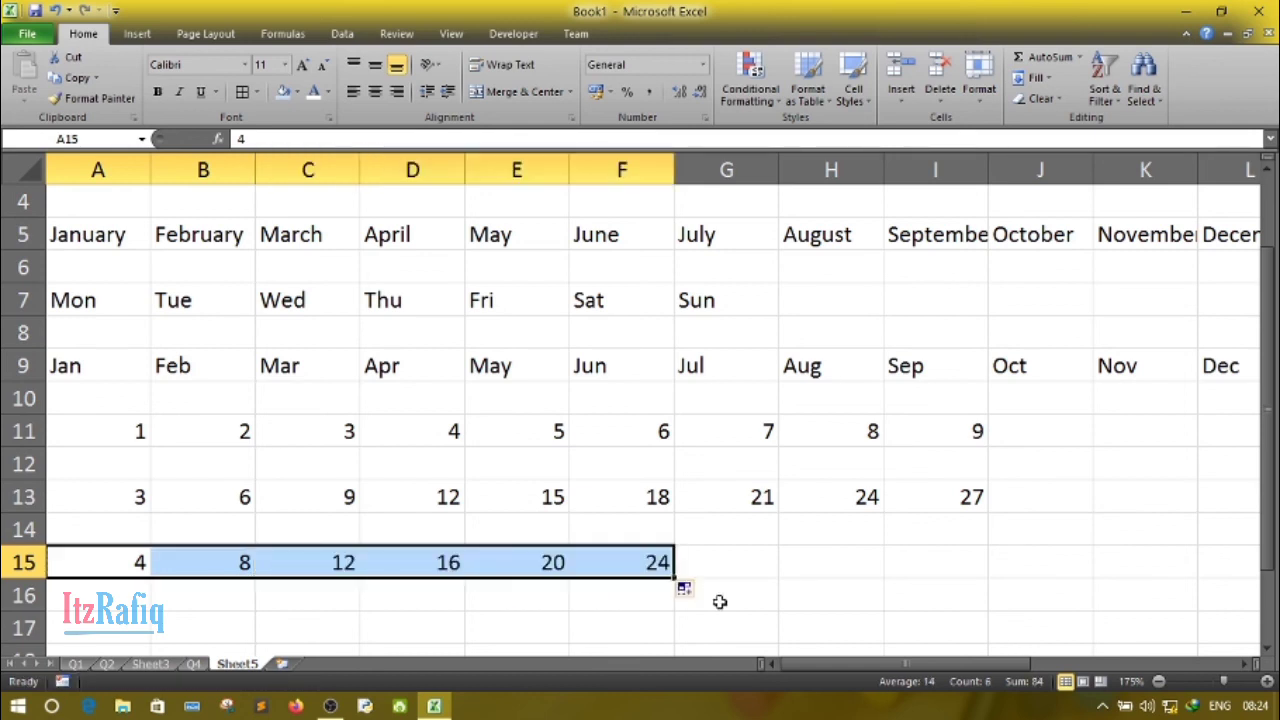
- Enter A in A17 and B in B17, and clear both cells again
click(87, 630)
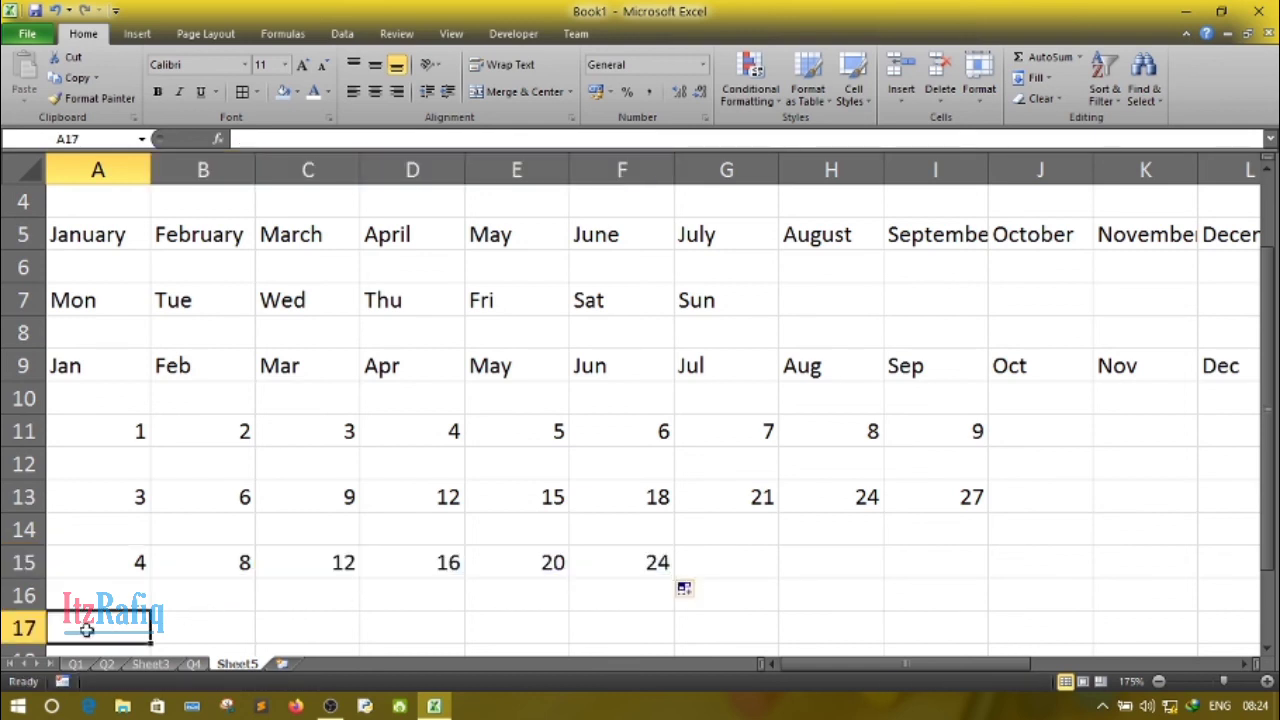
text(A)
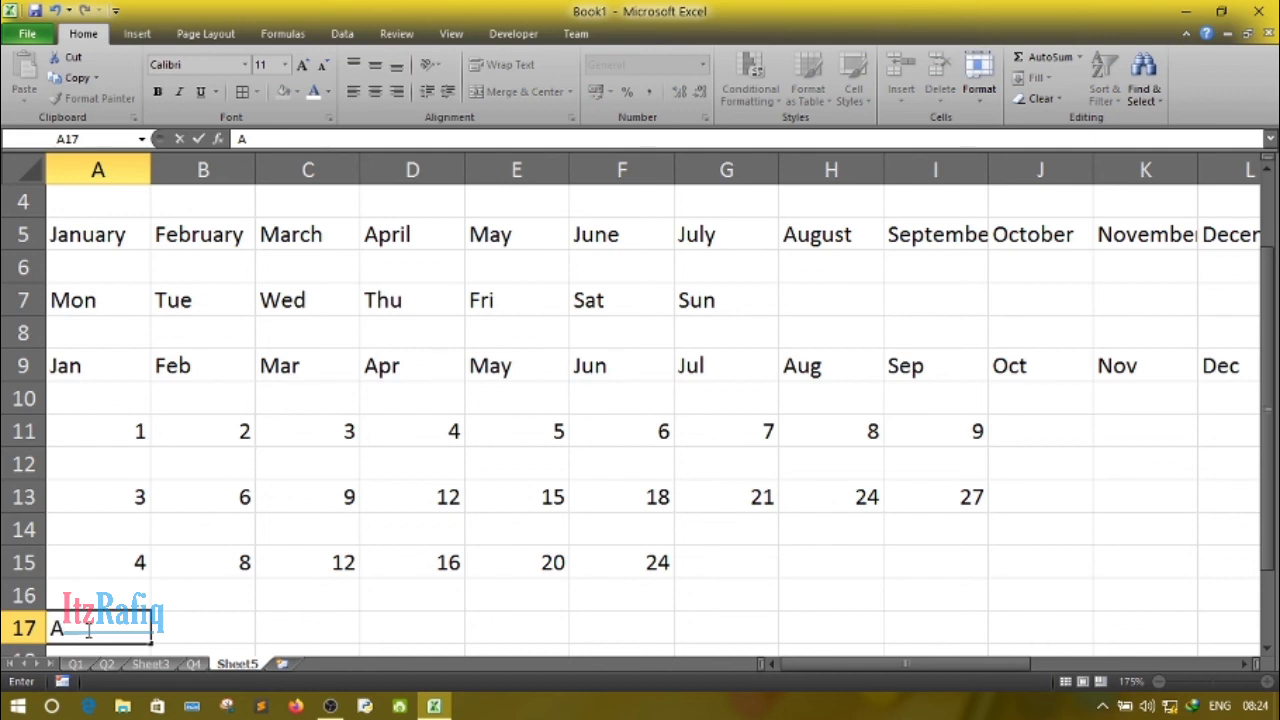
key(Tab)
text(B)
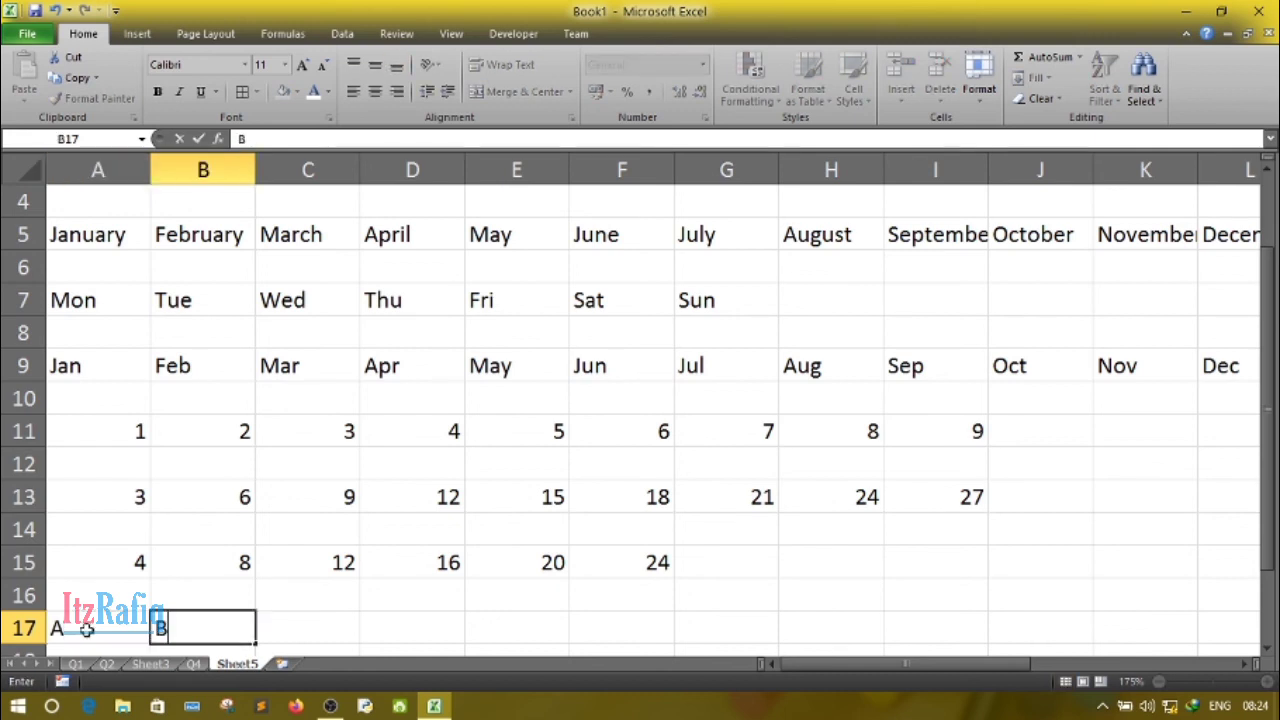
click(95, 633)
mouse_move(95, 633)
mouse_down()
mouse_move(258, 645)
mouse_move(448, 635)
mouse_move(231, 624)
mouse_up()
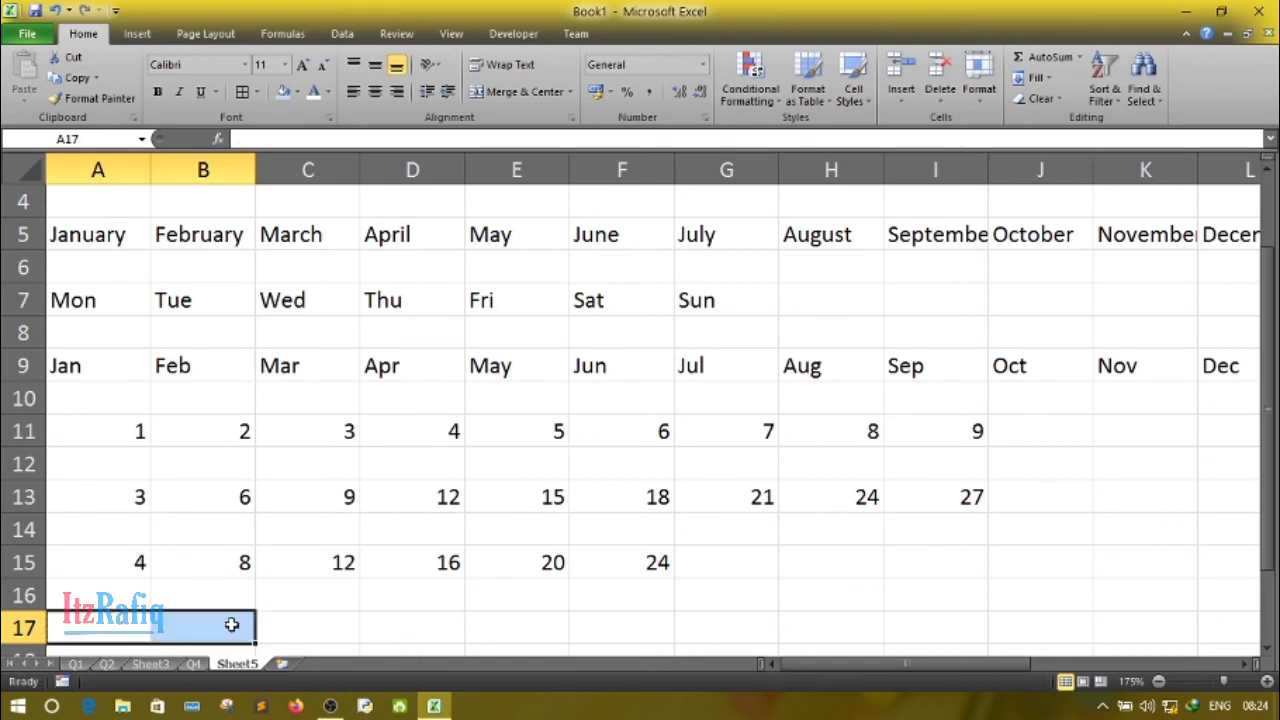
click(475, 535)
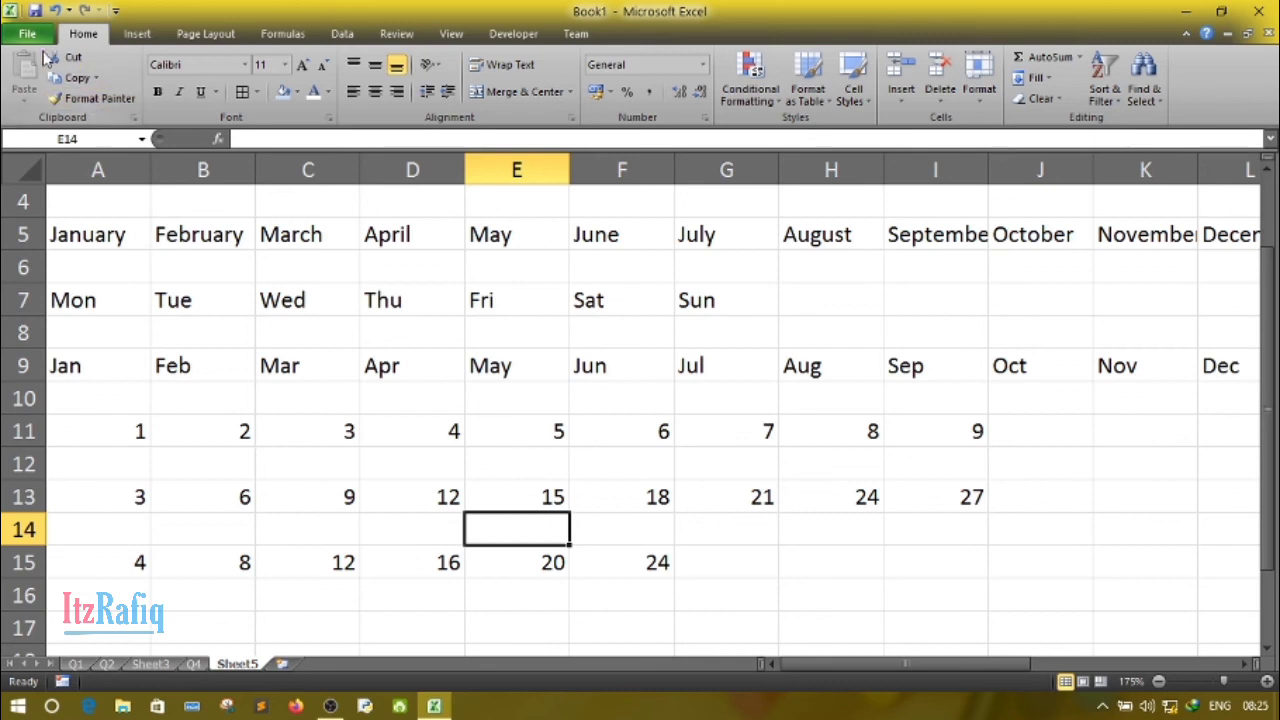
- Open the custom lists editor from the advanced program options
click(27, 36)
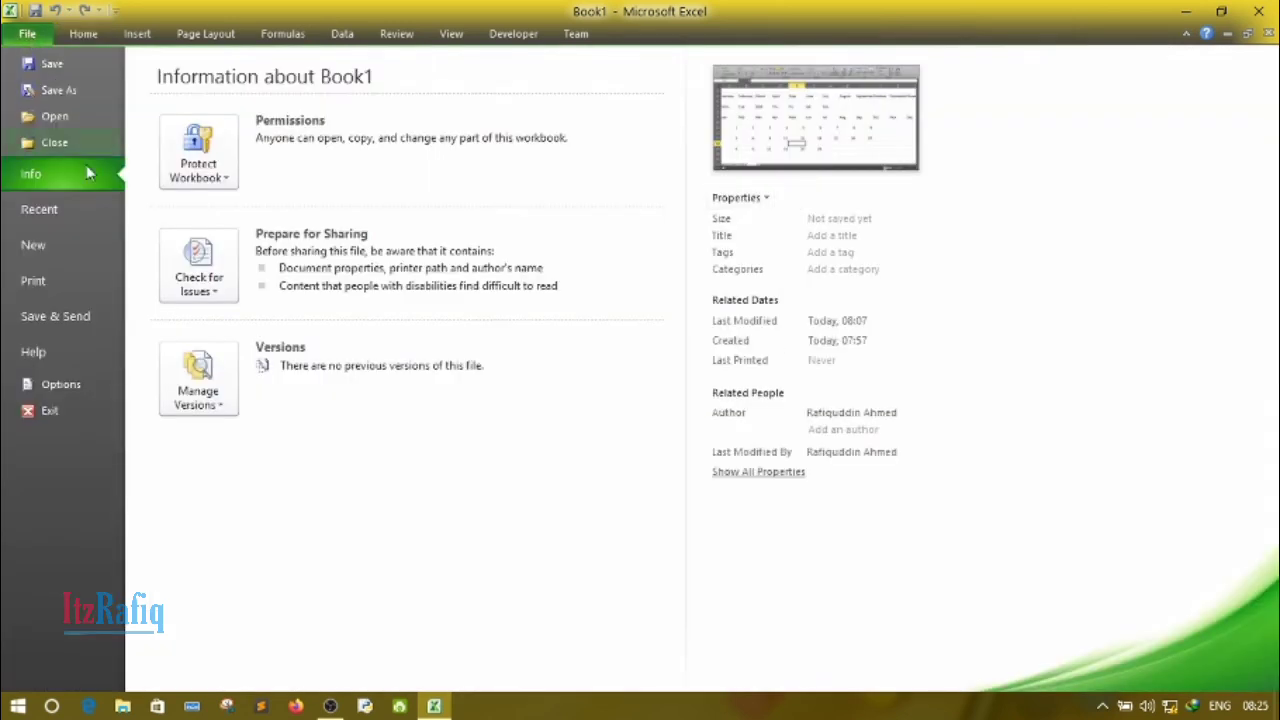
click(71, 384)
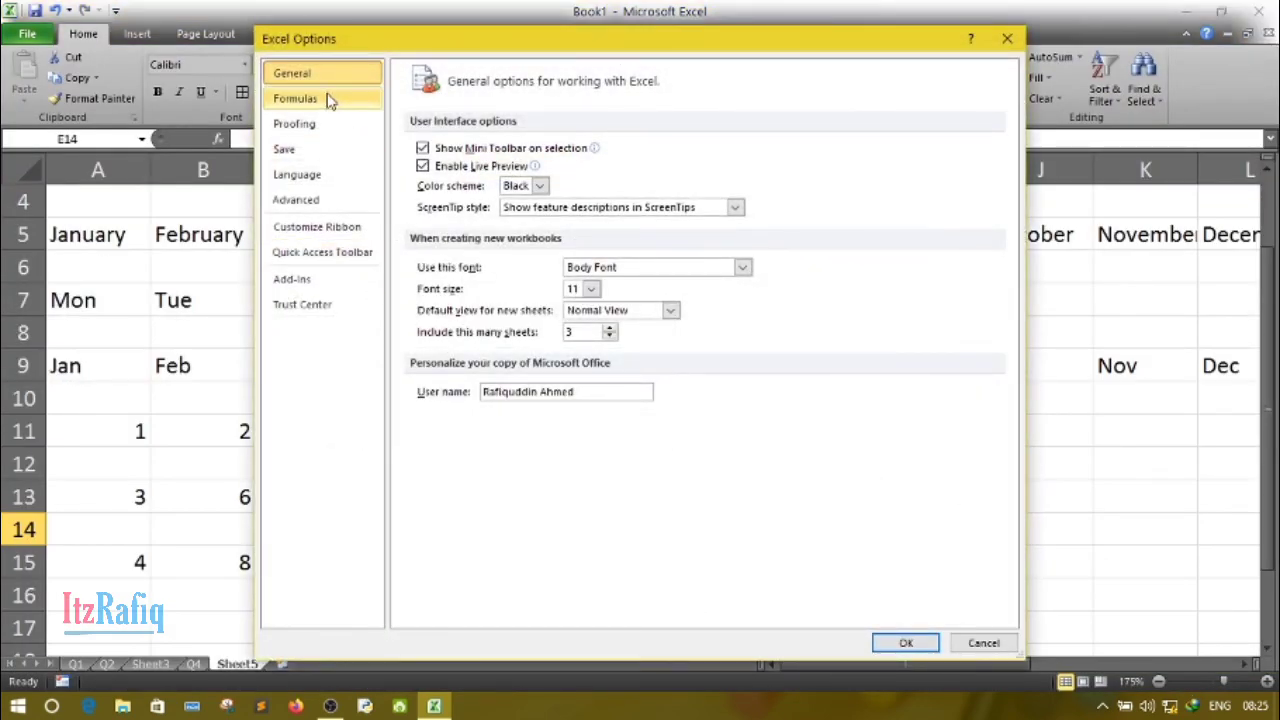
click(300, 199)
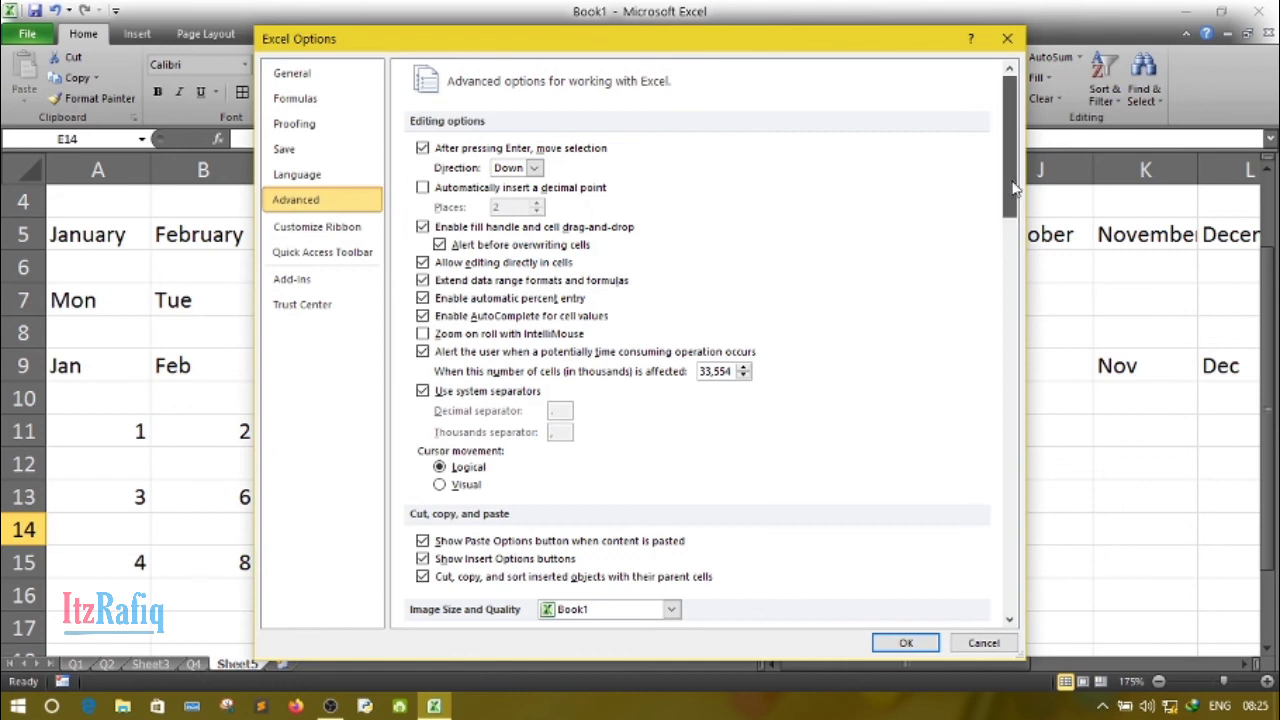
drag(1015, 193, 1033, 585)
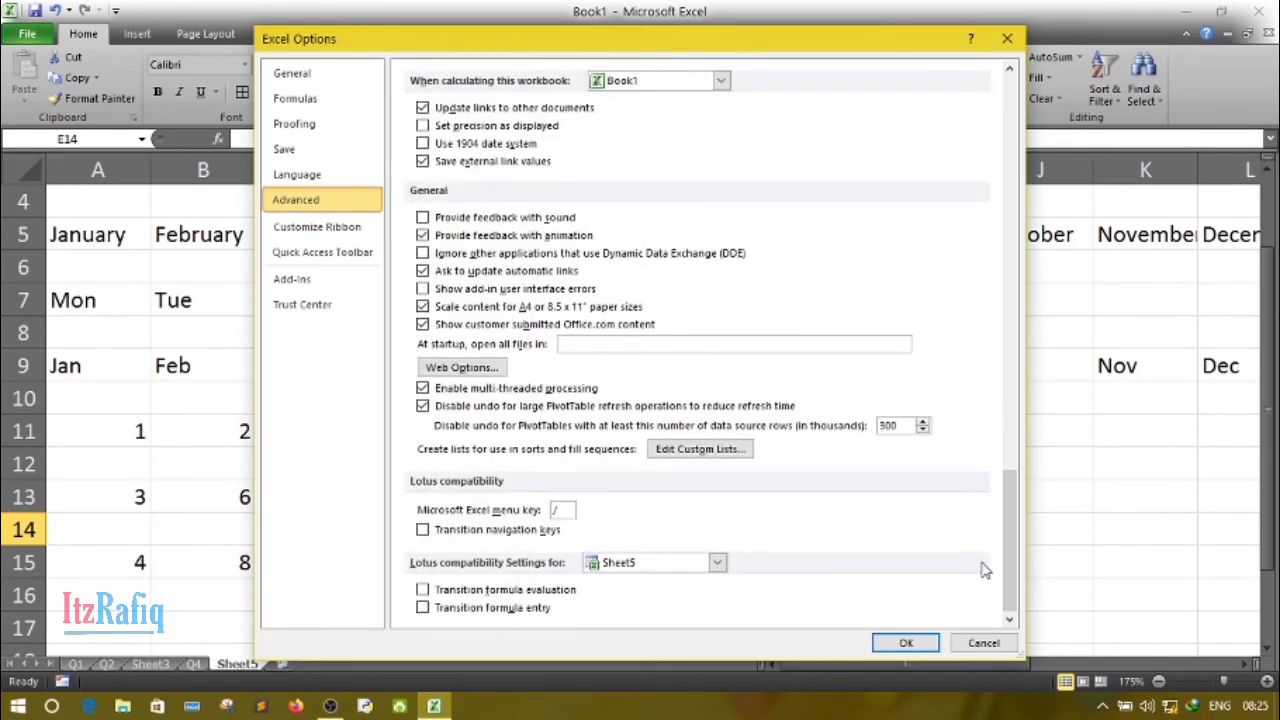
click(700, 450)
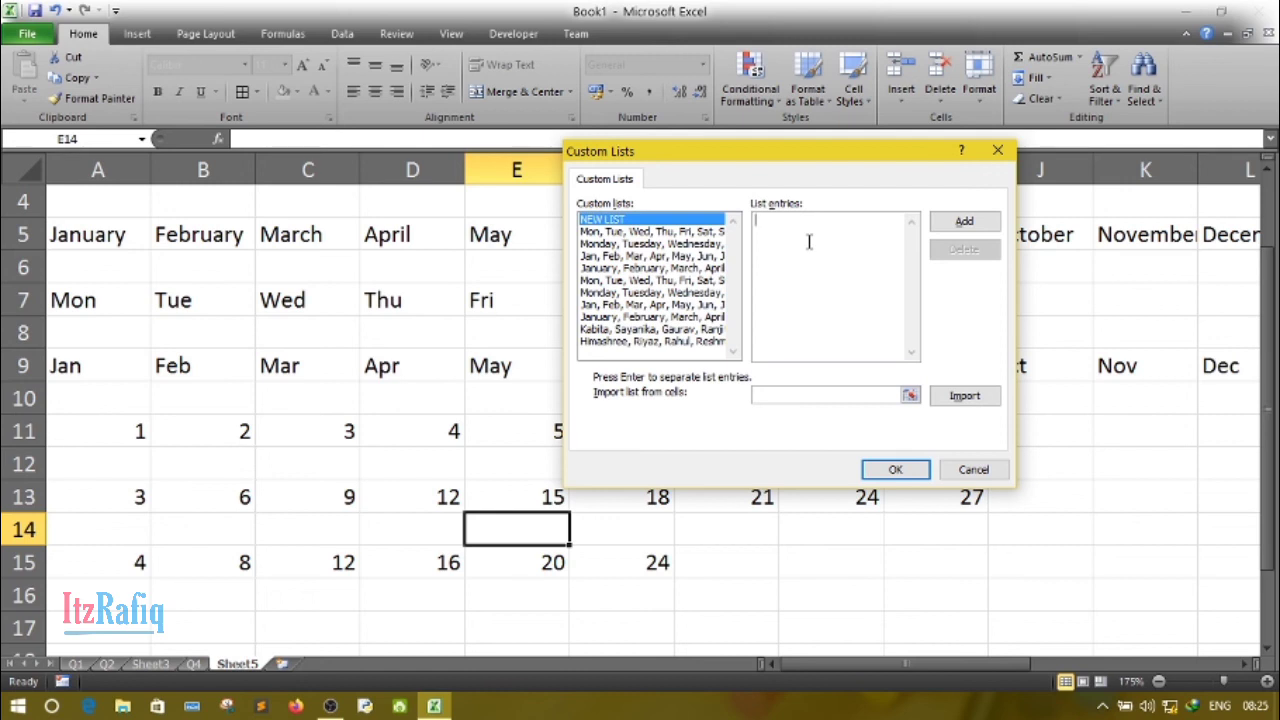
- Add a custom list with the entries A1, A2, B1, B2, C1, C2, D, F and accept the options
text(A1, A2, B1, B2, C1, C2, D)
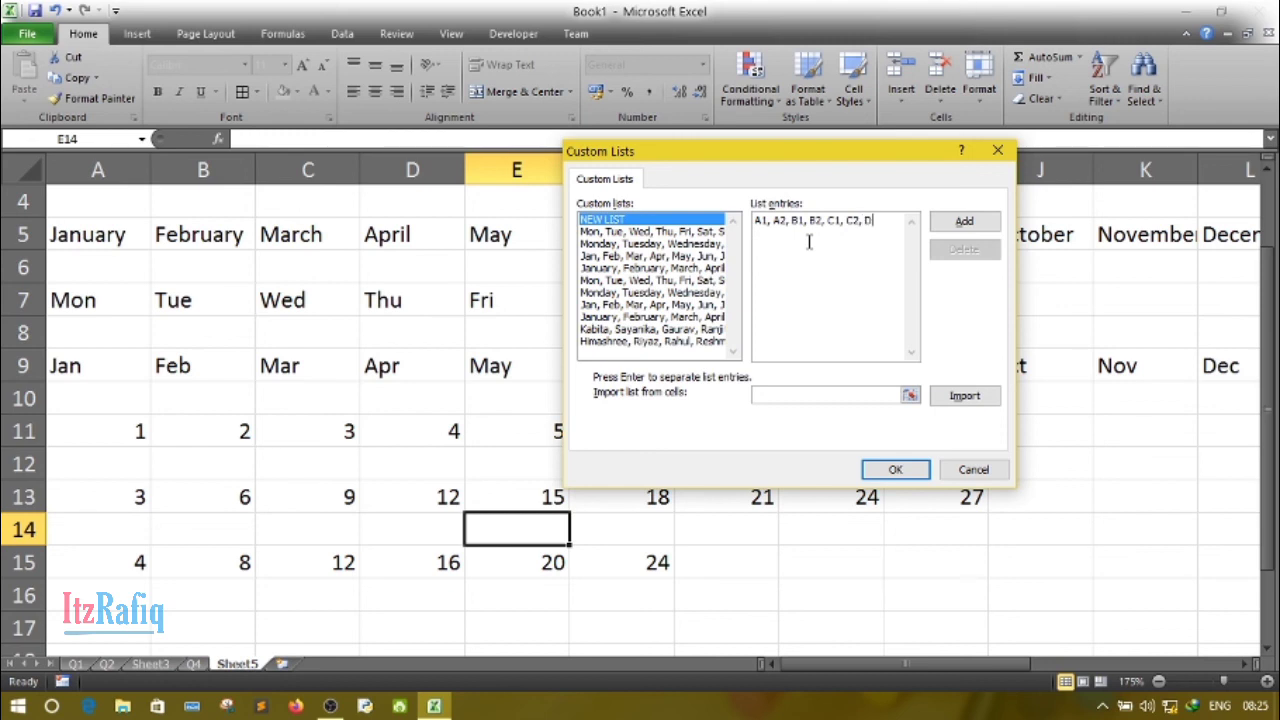
text(, F)
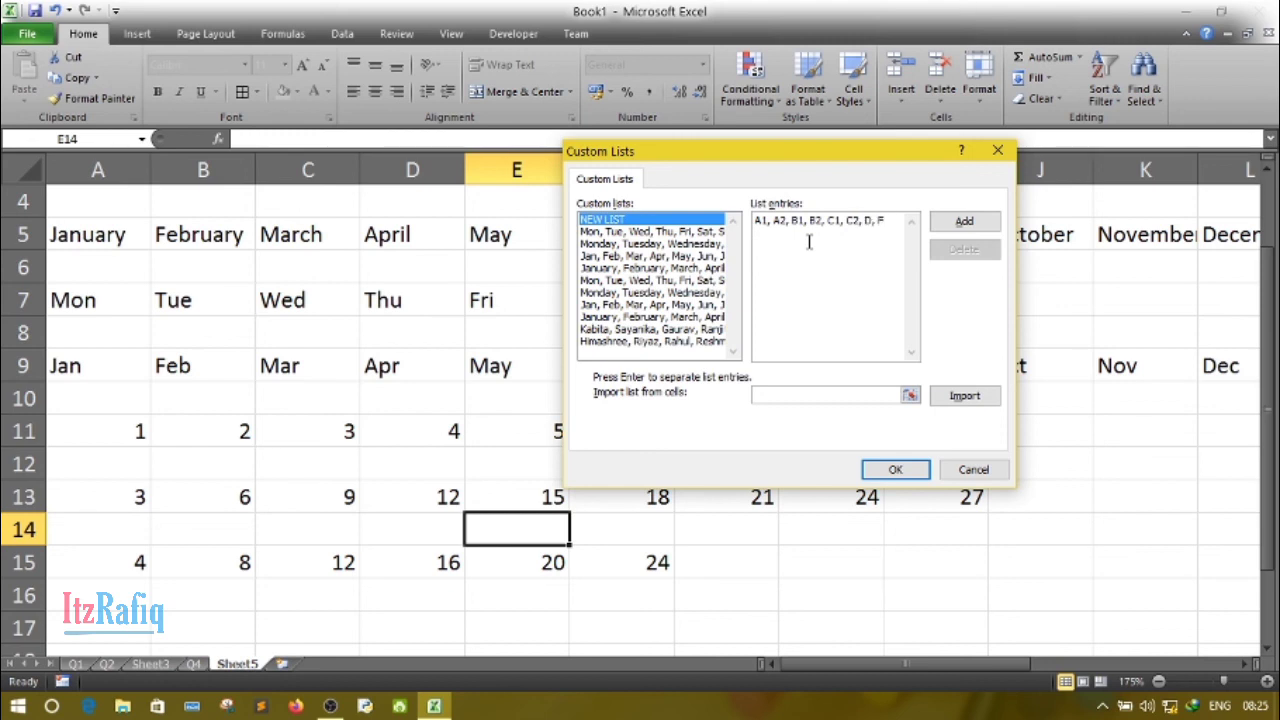
click(964, 222)
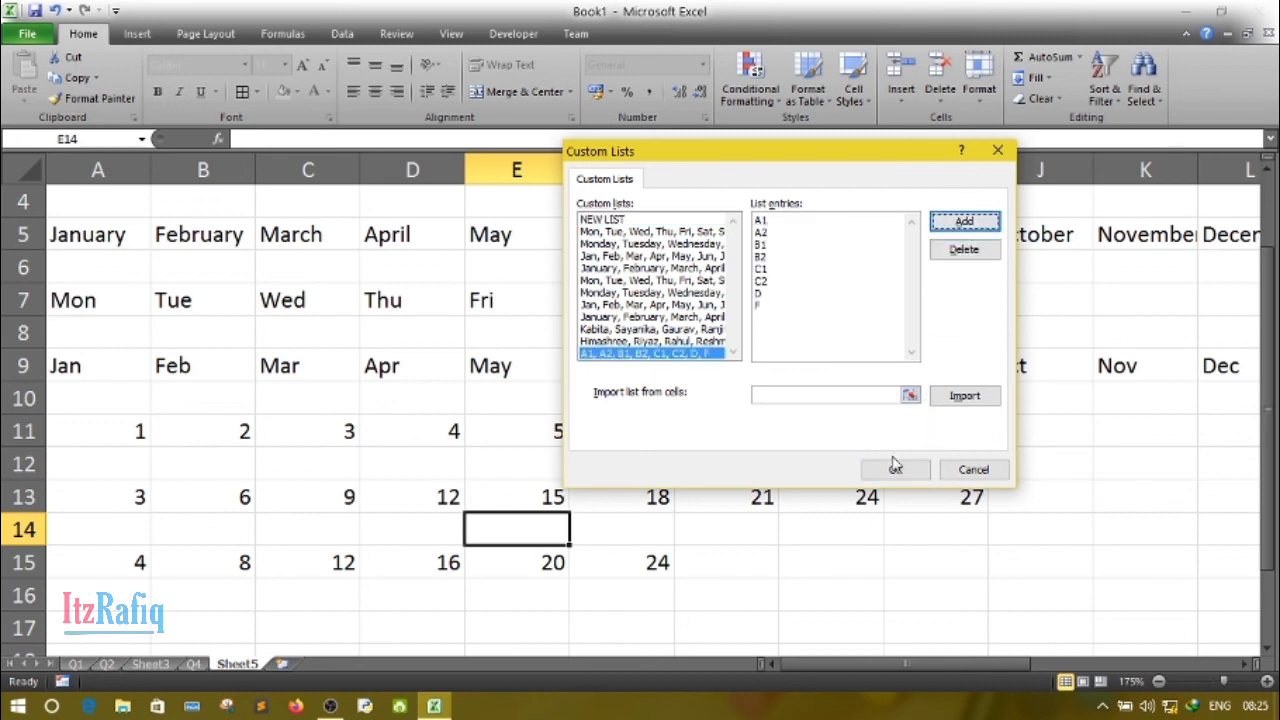
click(892, 467)
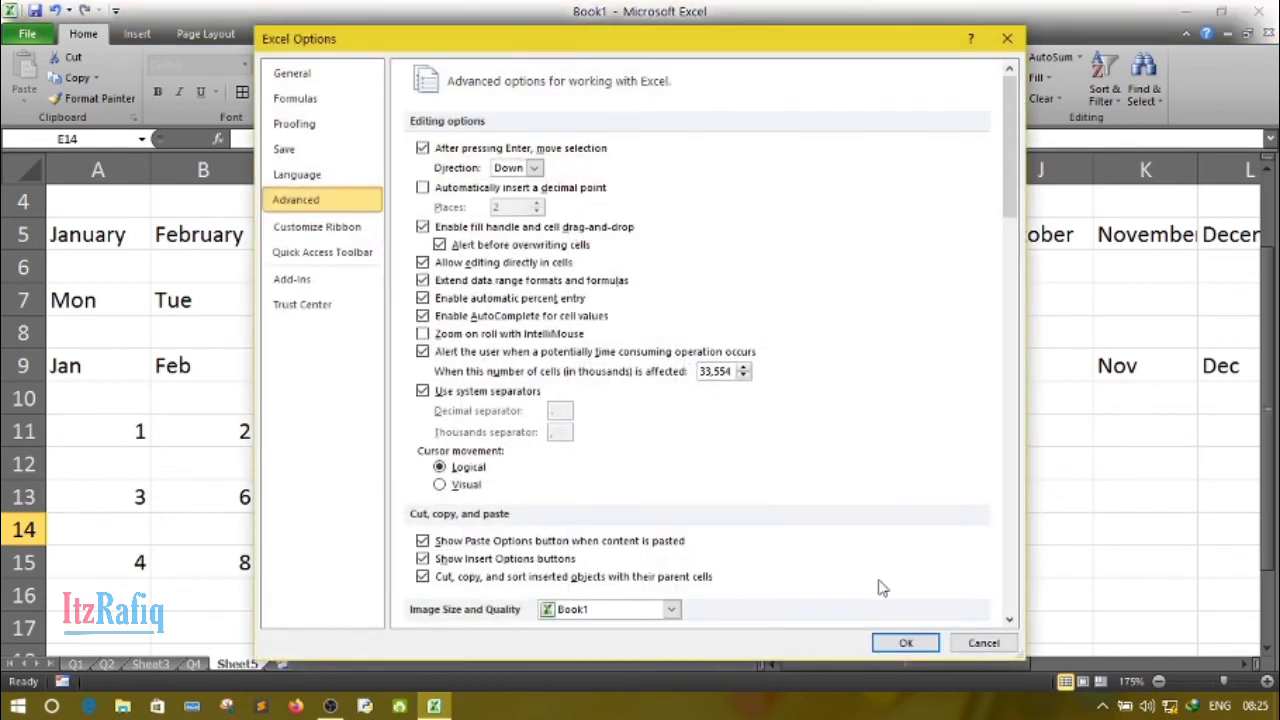
click(905, 643)
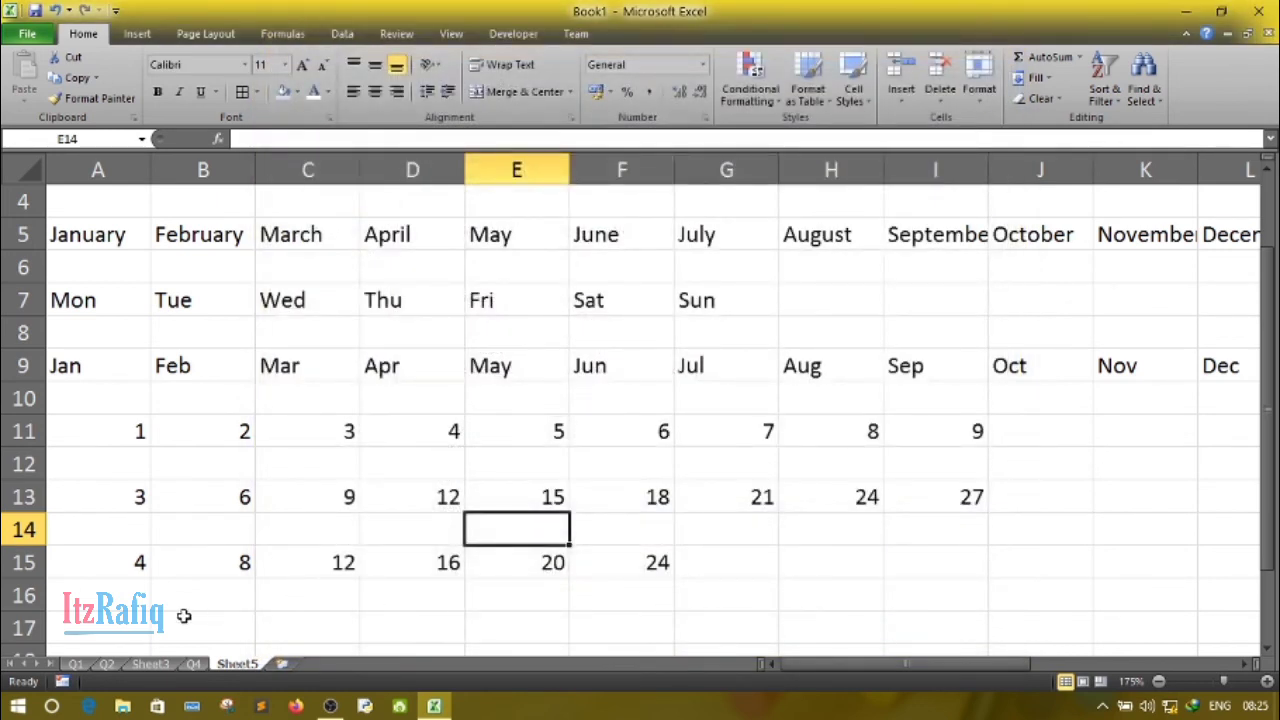
- Enter A1 in A17 and AutoFill the custom grade list across row 17 to F in H17
click(111, 622)
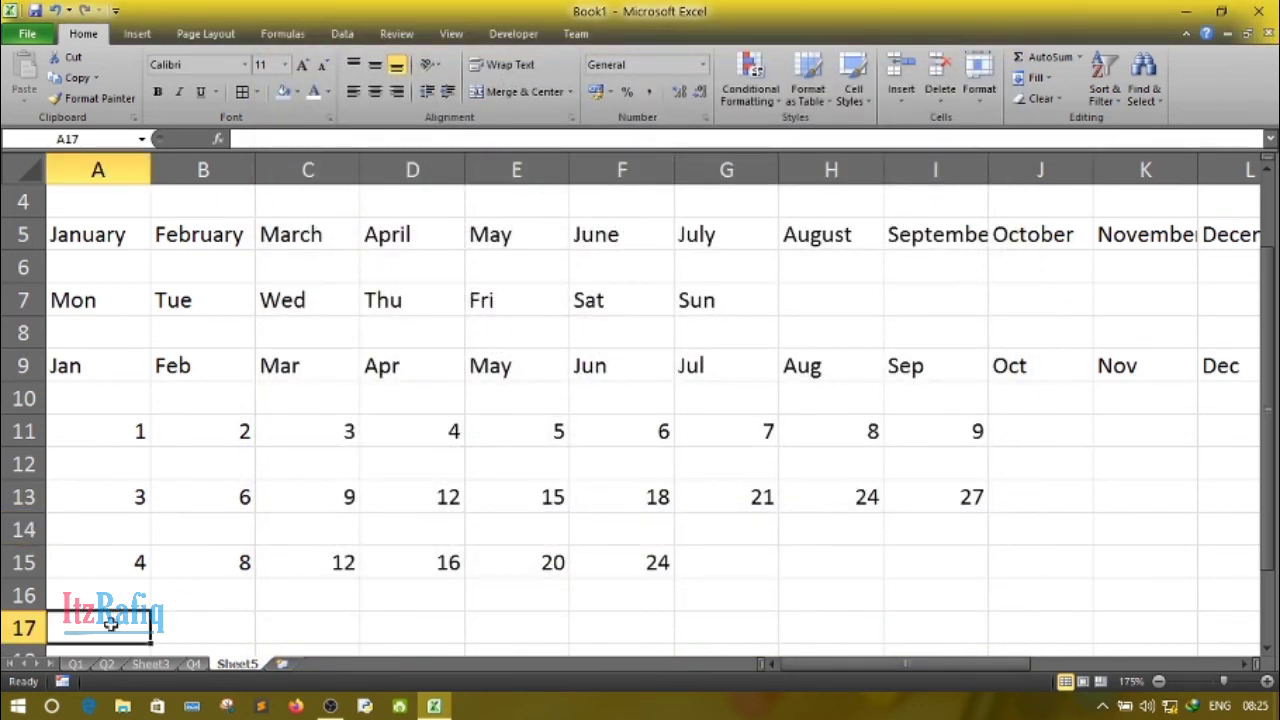
text(A1)
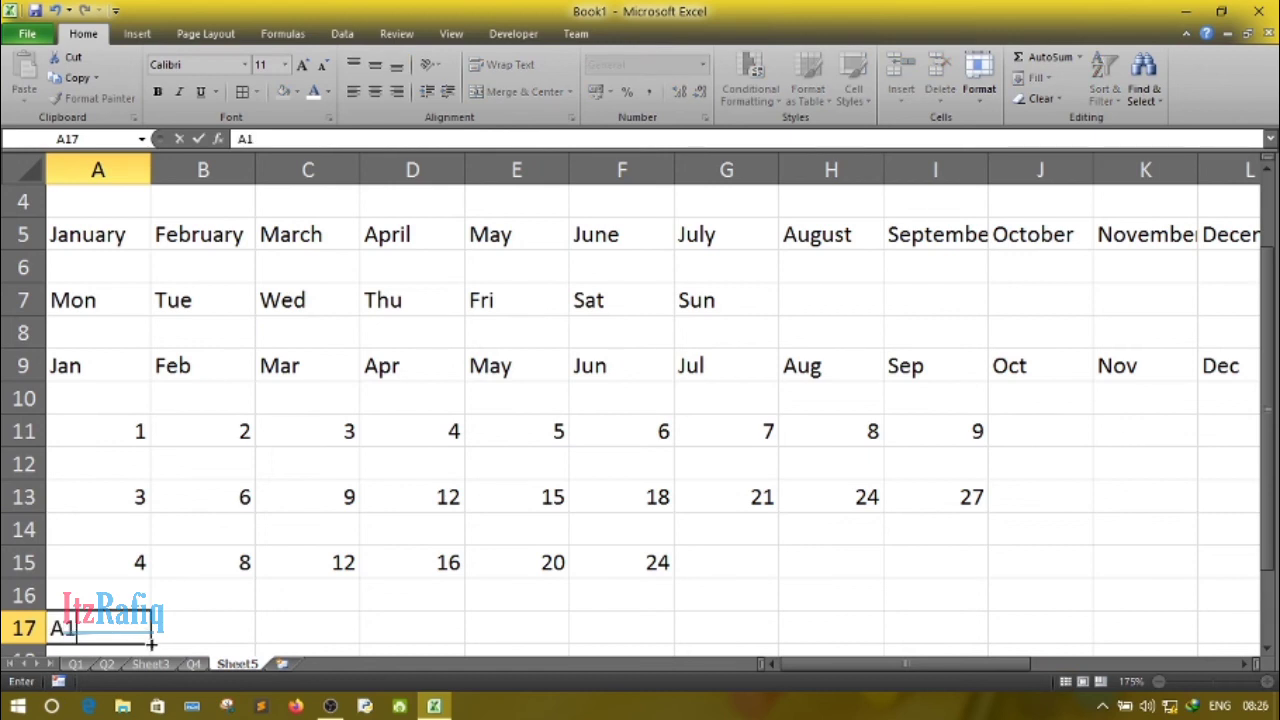
drag(151, 644, 851, 617)
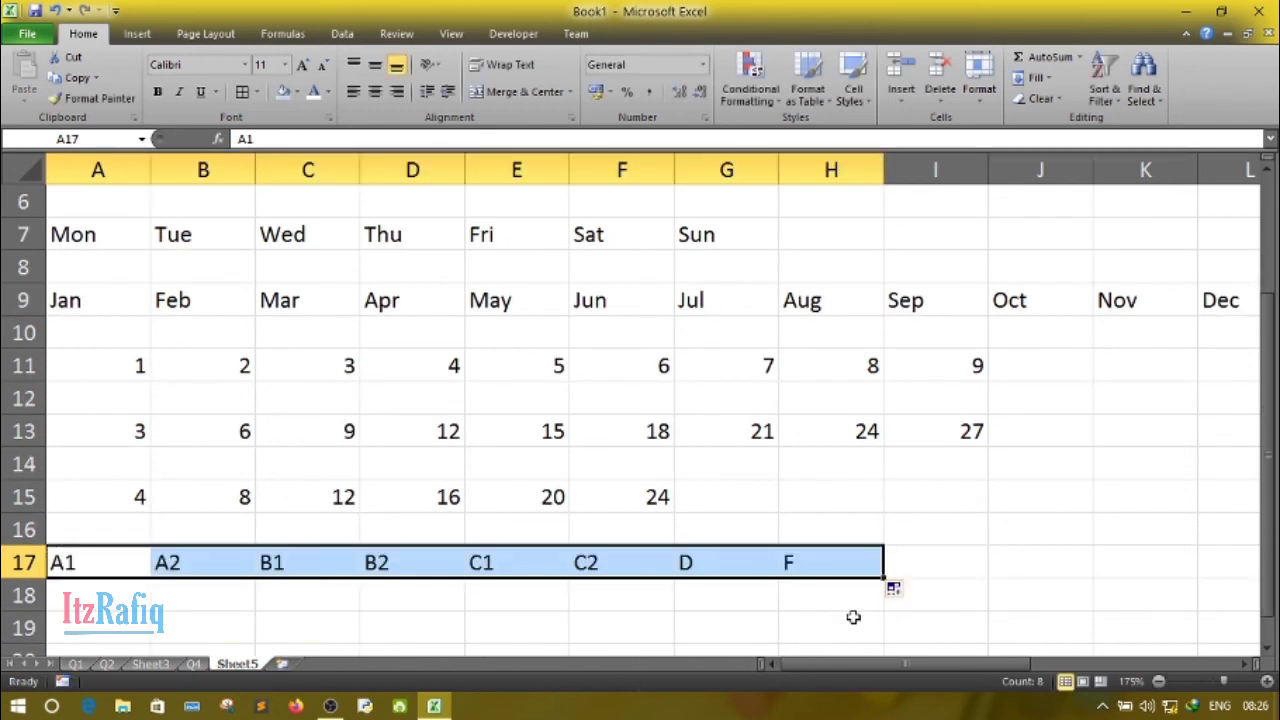
click(484, 622)
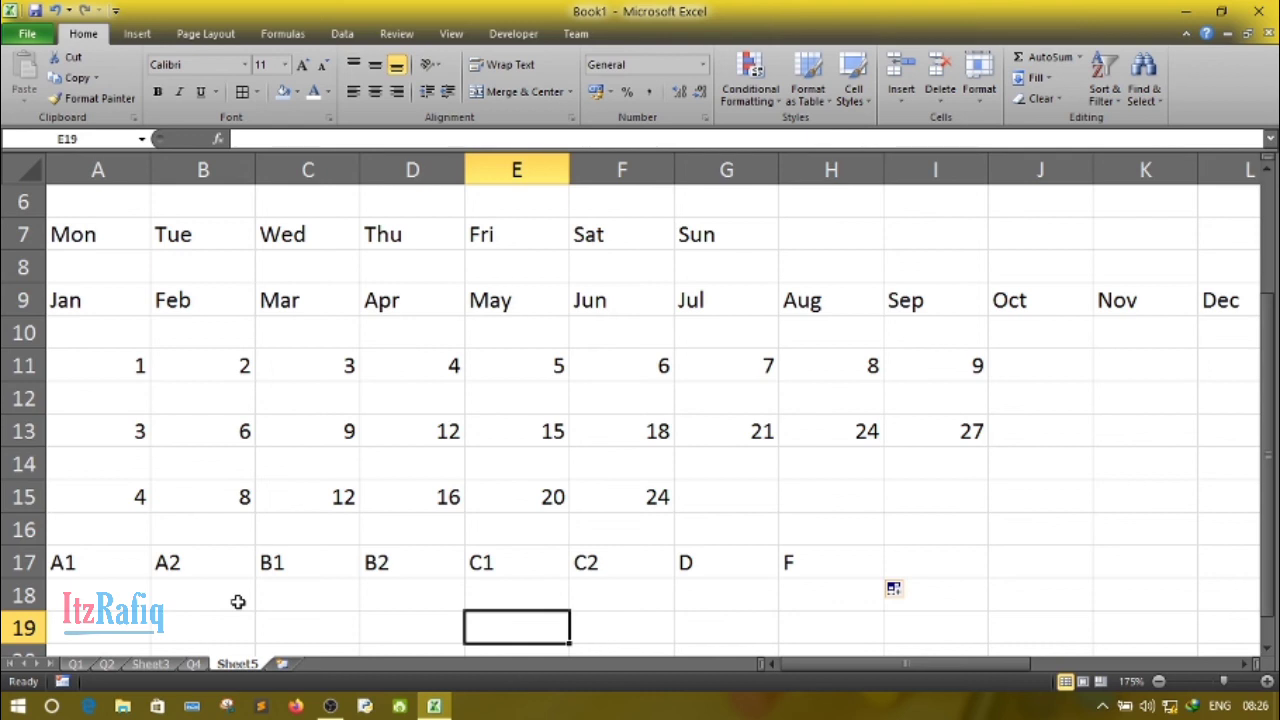
- Rename the sheet Sheet5 as Q5 and the sheet Sheet3 as Q3
double_click(237, 664)
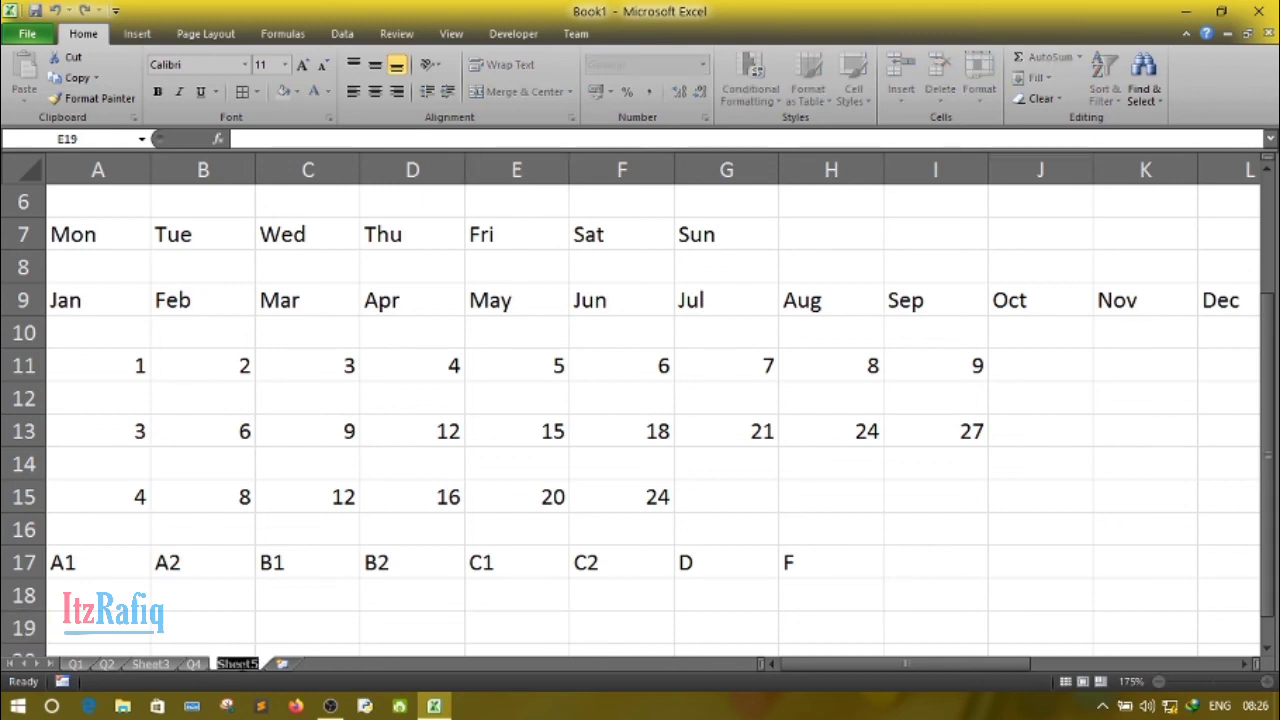
text(Q5)
key(Return)
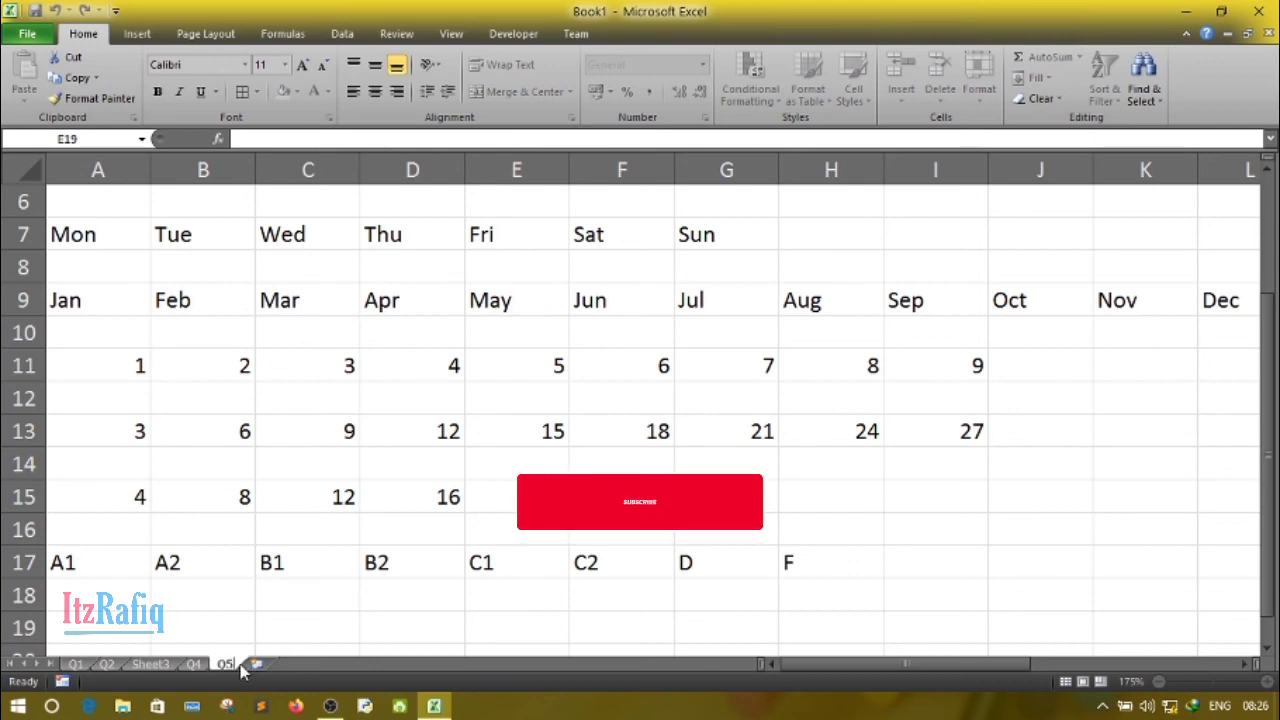
click(174, 664)
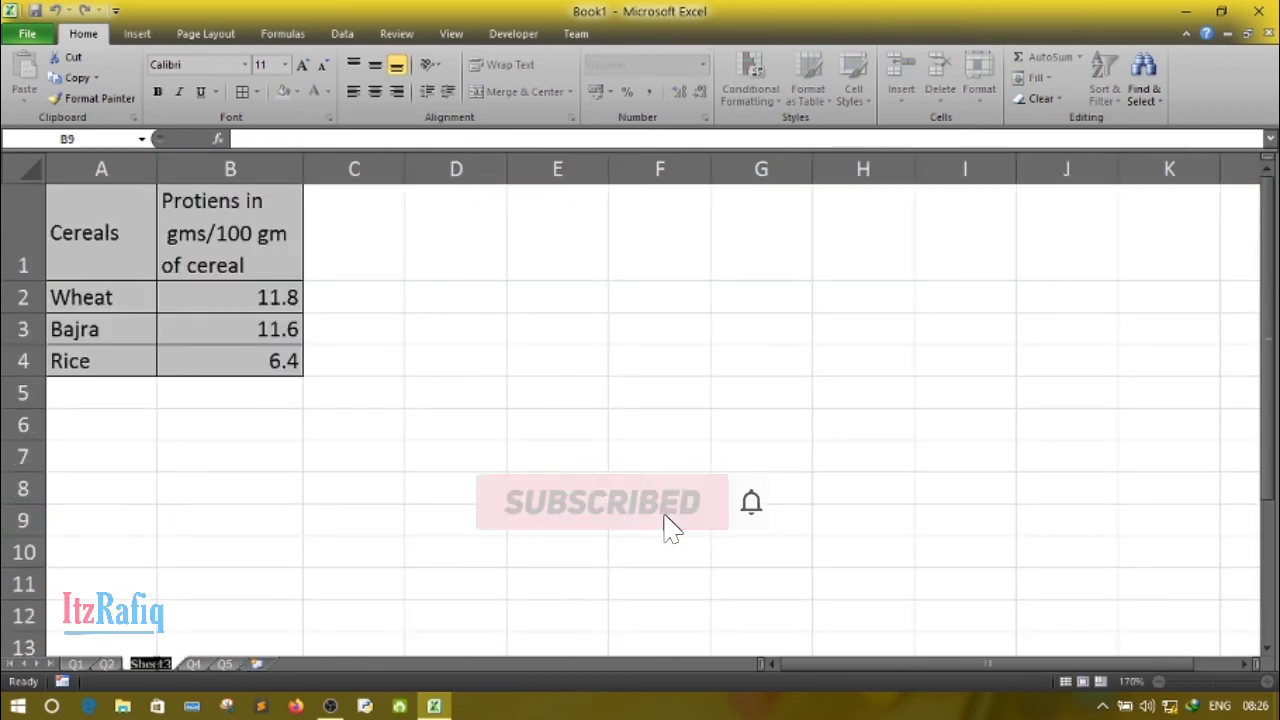
text(Q3)
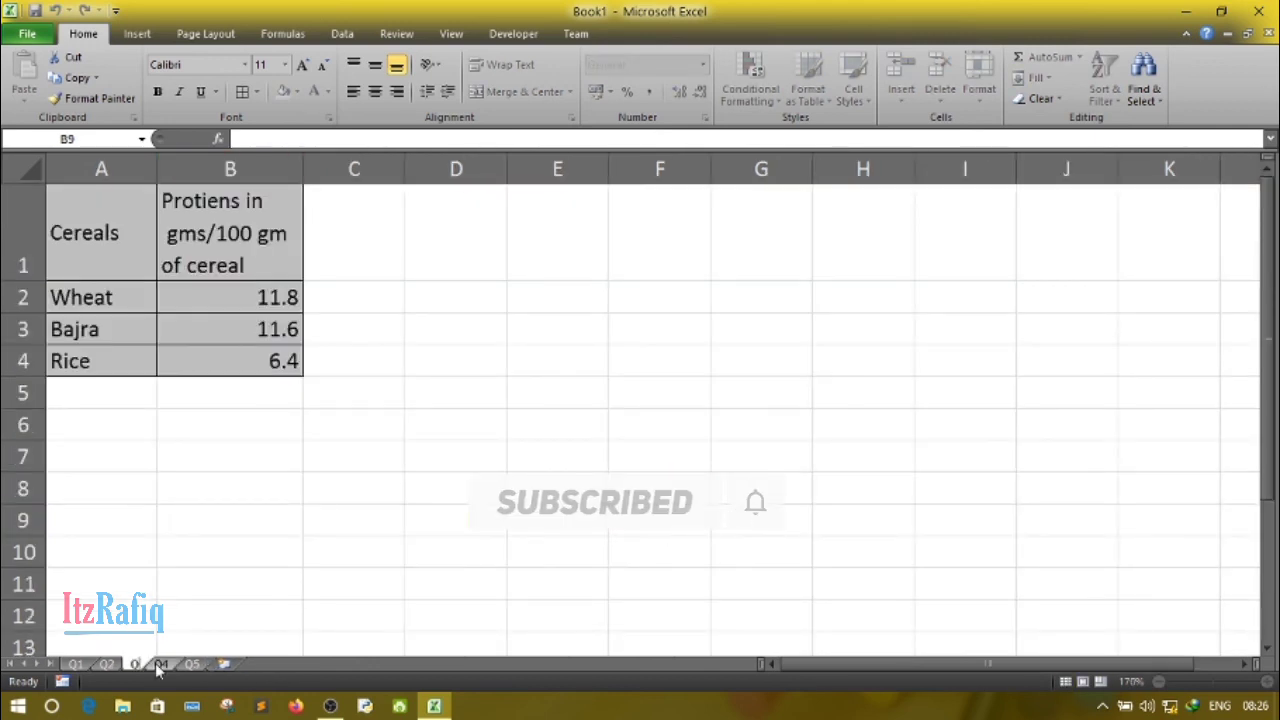
key(Return)
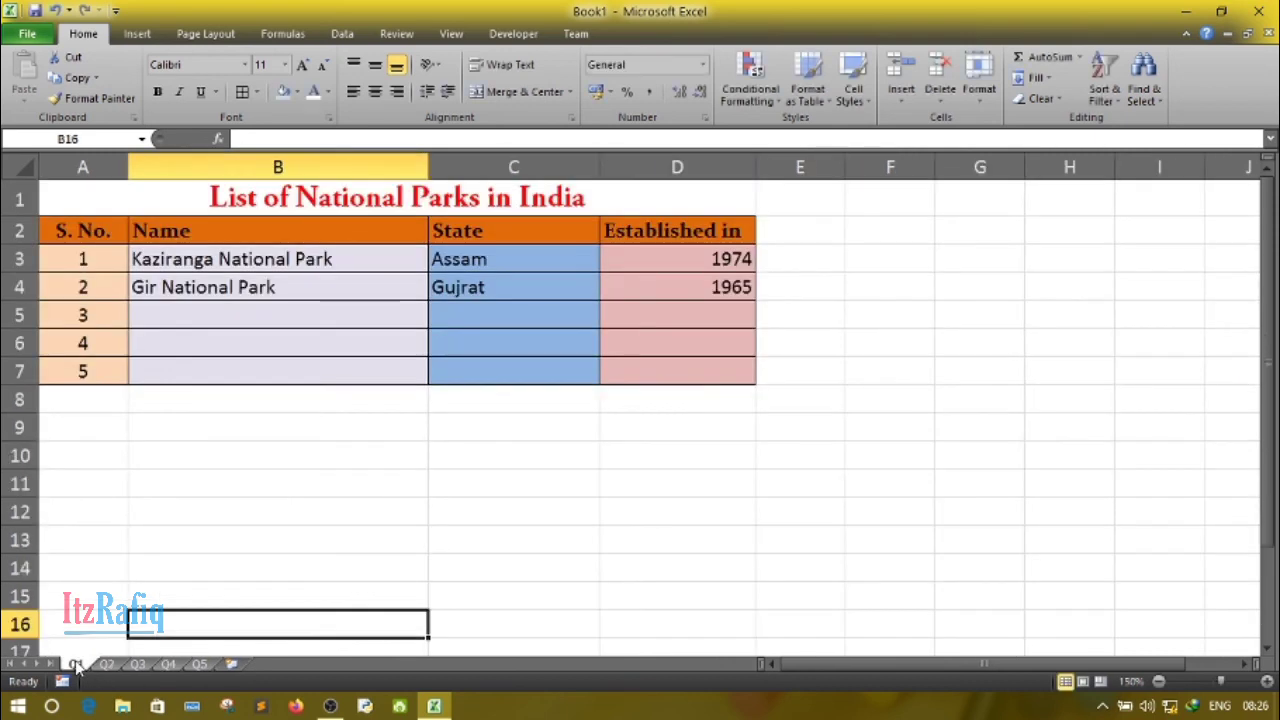